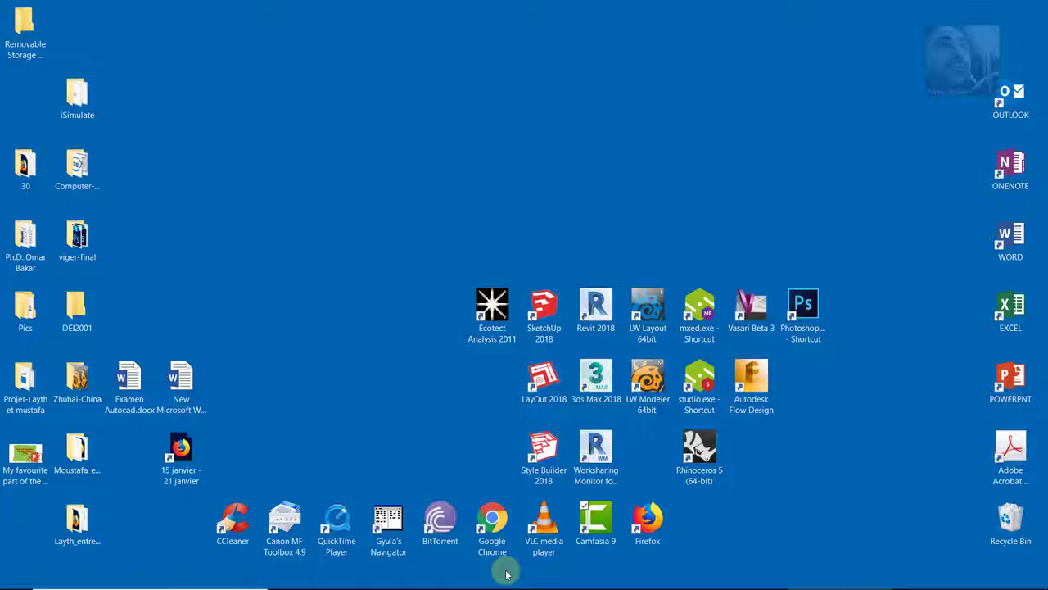
- View the lobby reference photo, then bring up the Maxwell Material Editor
click(507, 574)
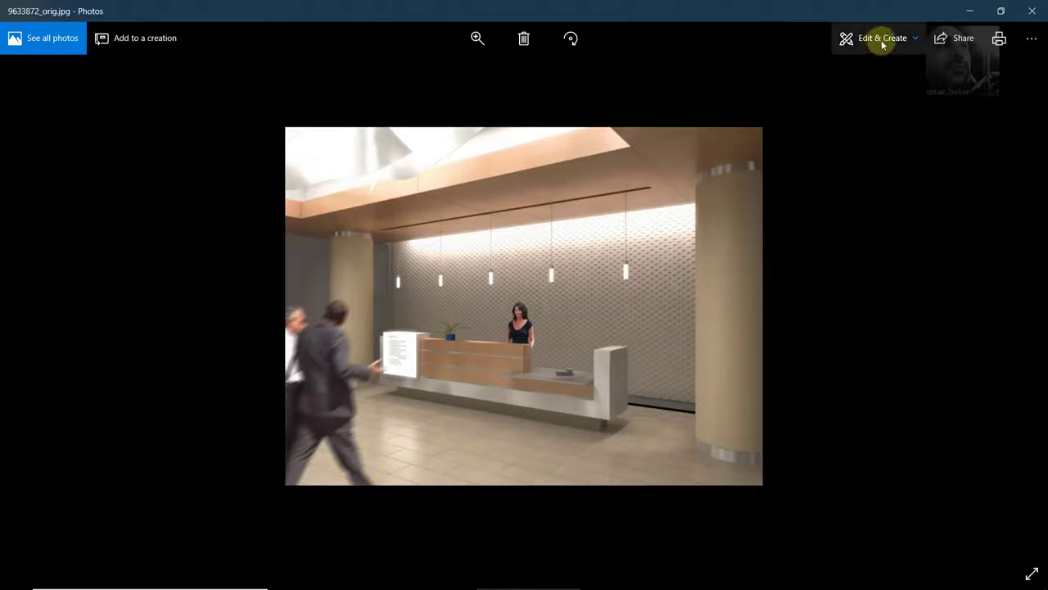
click(967, 10)
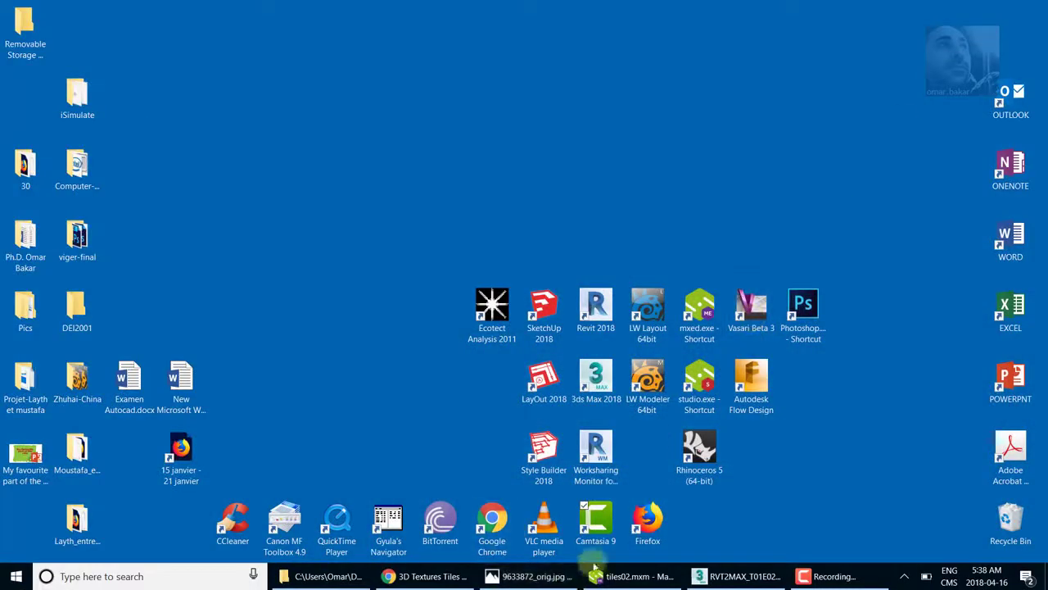
click(621, 578)
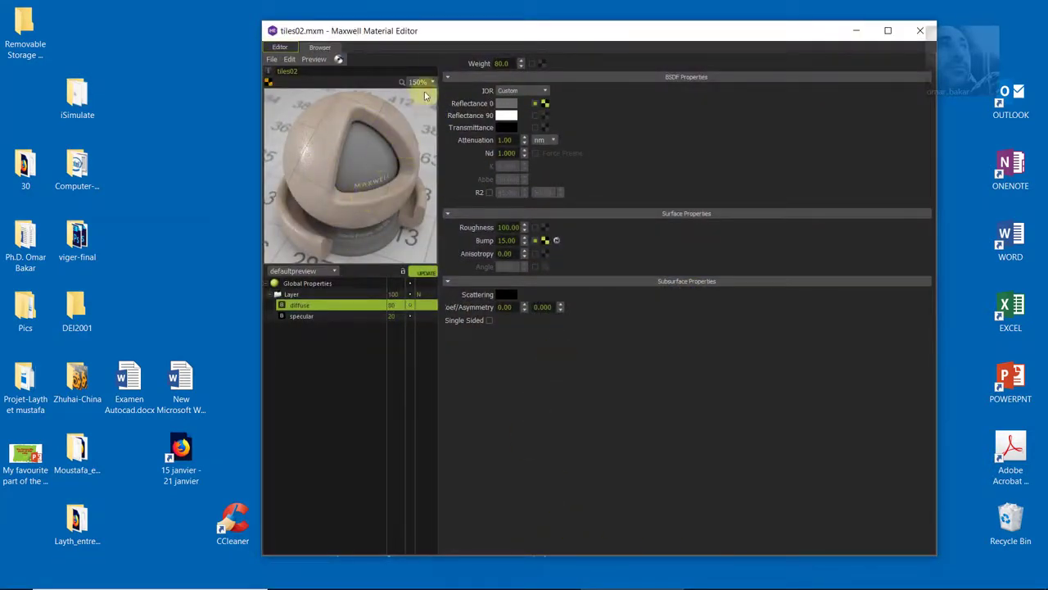
- Inspect the Reflectance 0 texture, glance at the online gallery, and return to editing tiles02
click(545, 104)
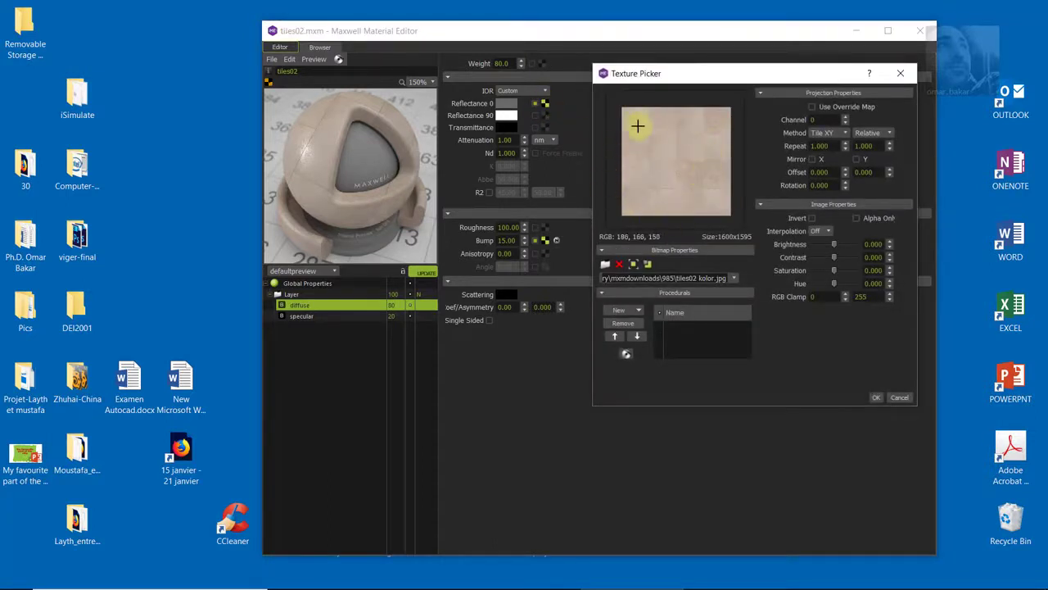
click(901, 73)
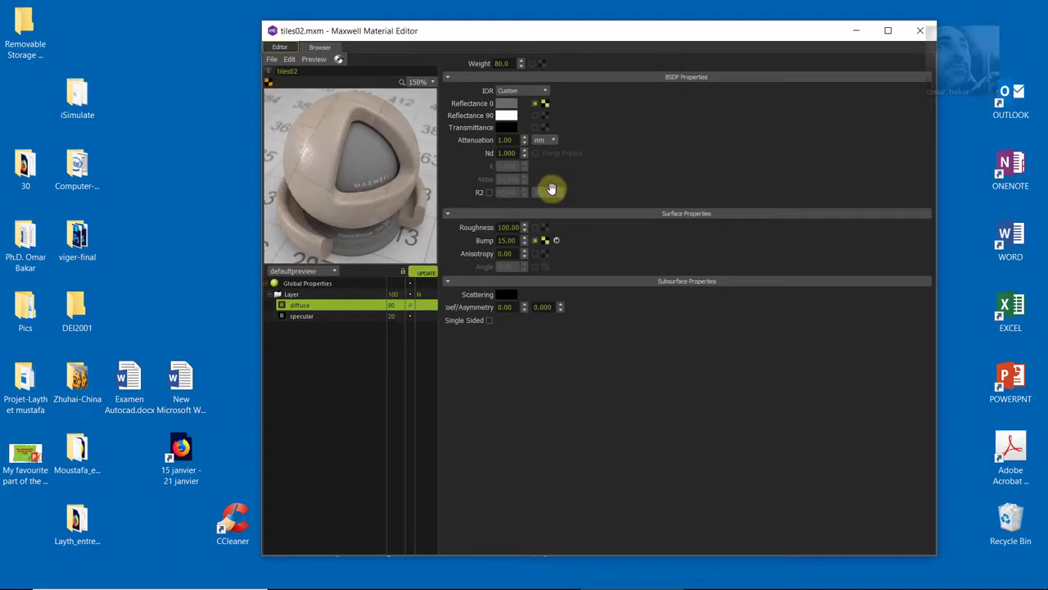
drag(393, 26, 328, 27)
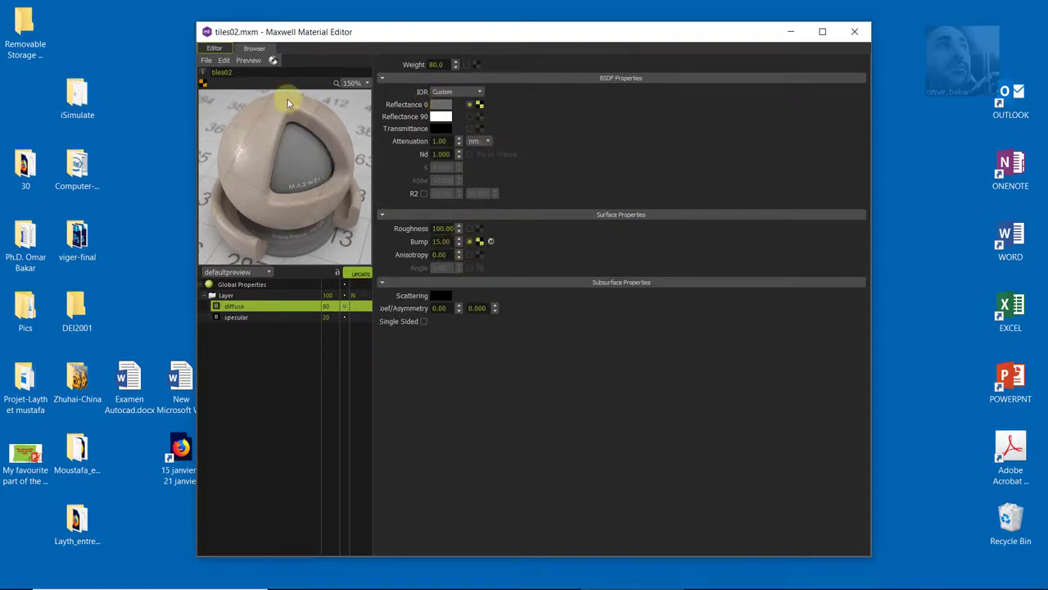
click(252, 49)
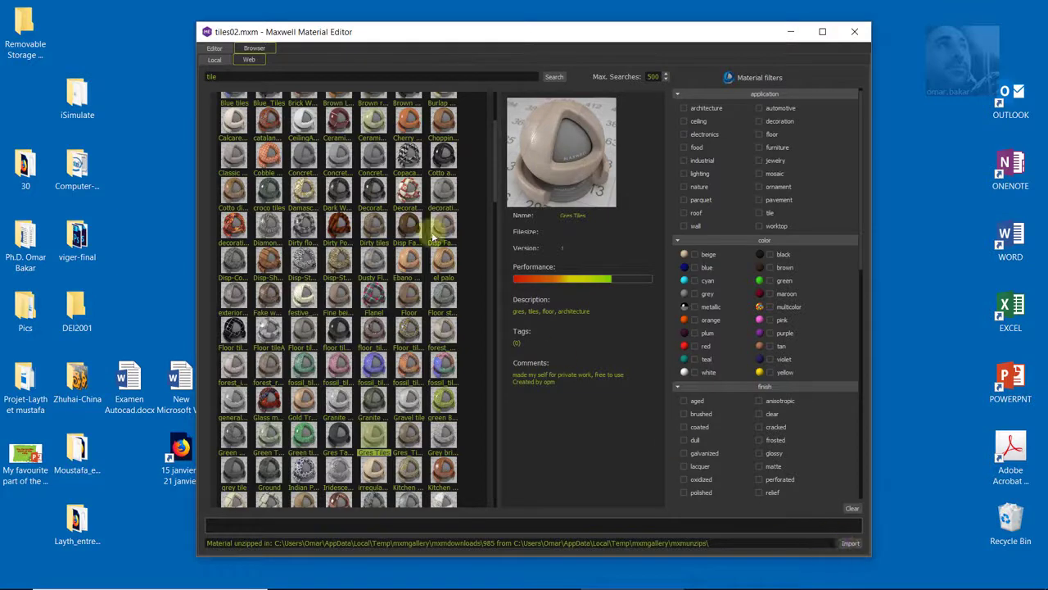
click(214, 49)
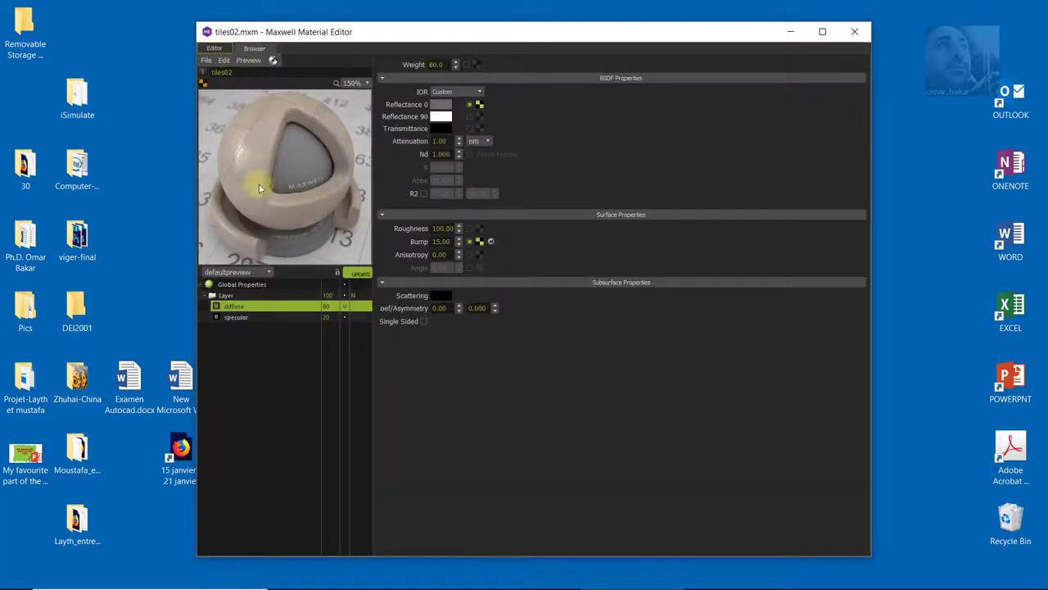
- Start a Save Copy As of tiles02.mxm and browse Documents to the Revit2Max folder
click(206, 61)
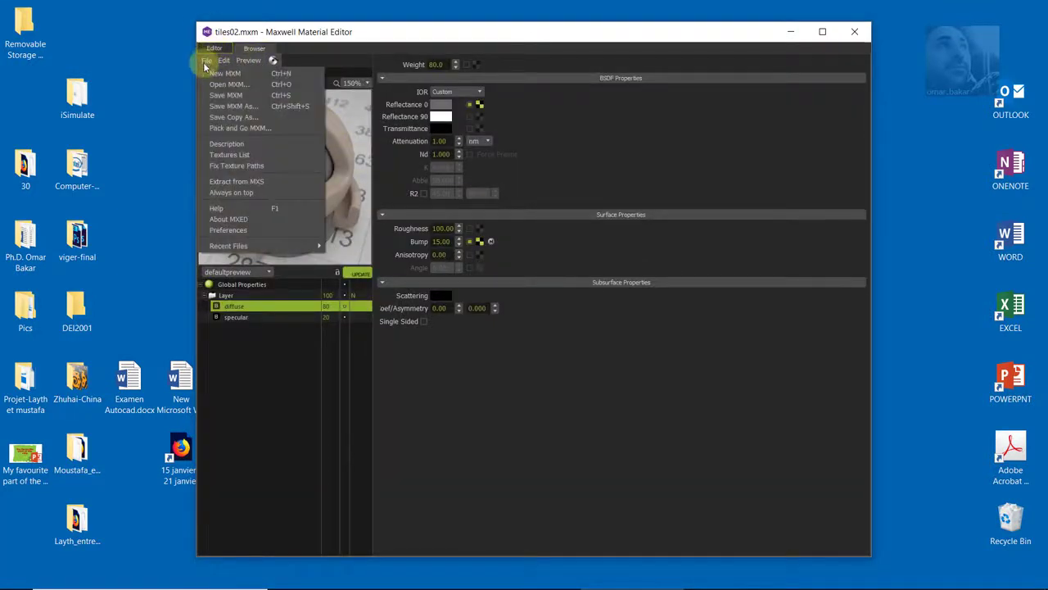
click(237, 110)
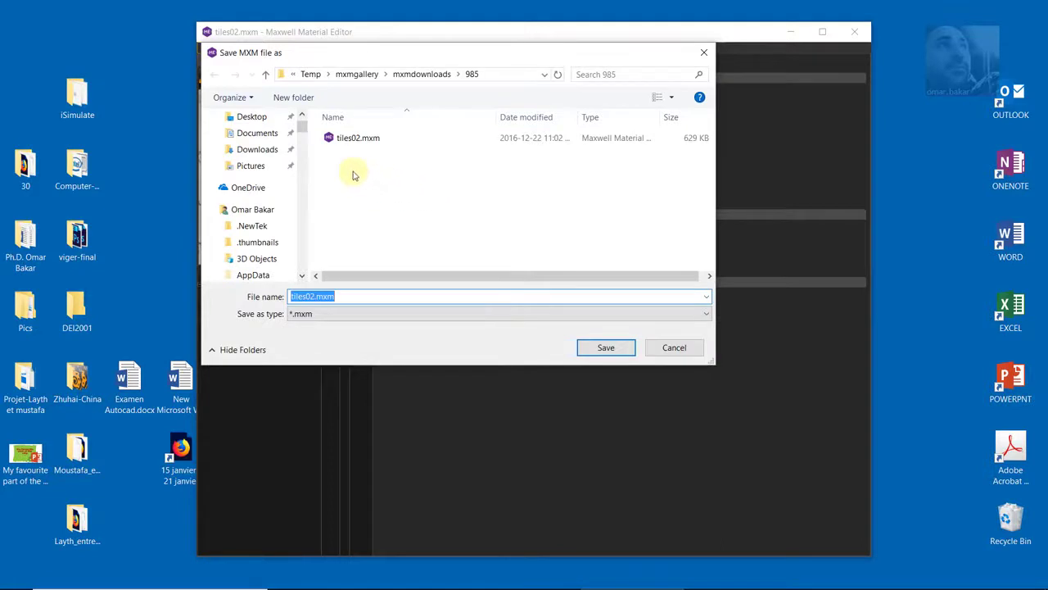
mouse_move(254, 229)
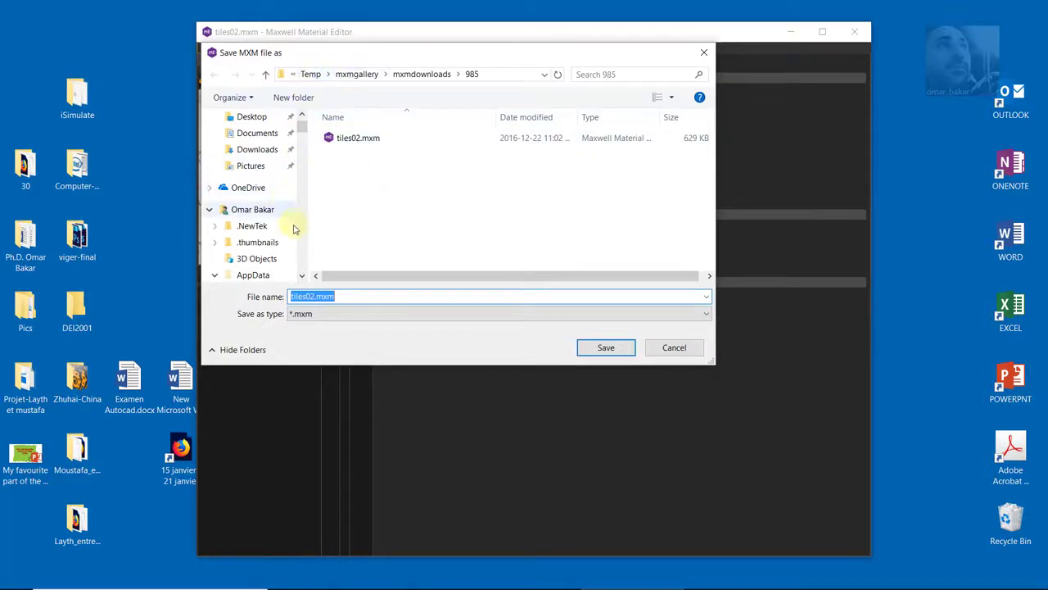
click(257, 133)
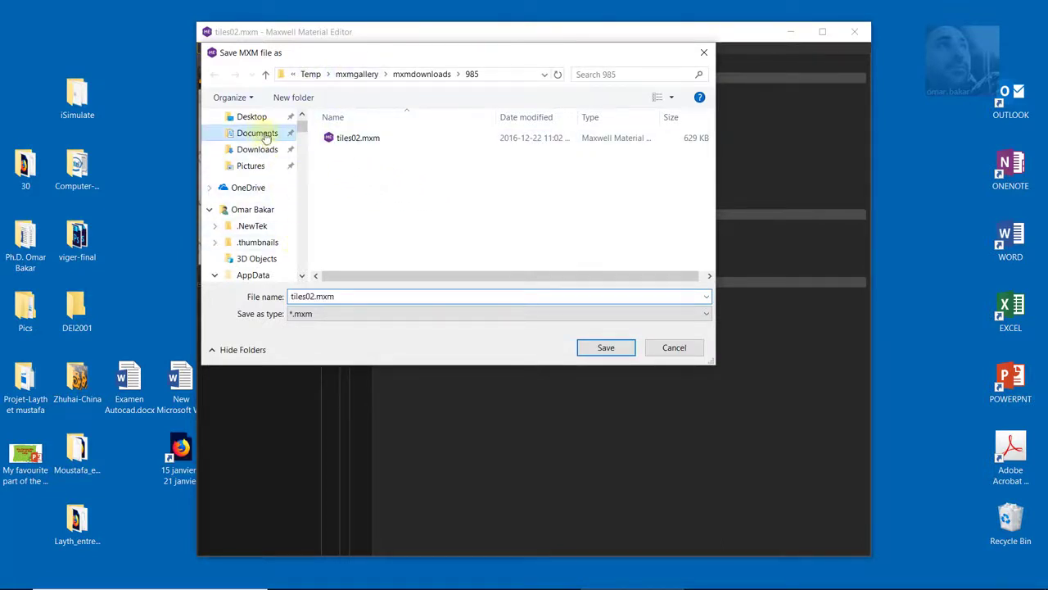
double_click(358, 167)
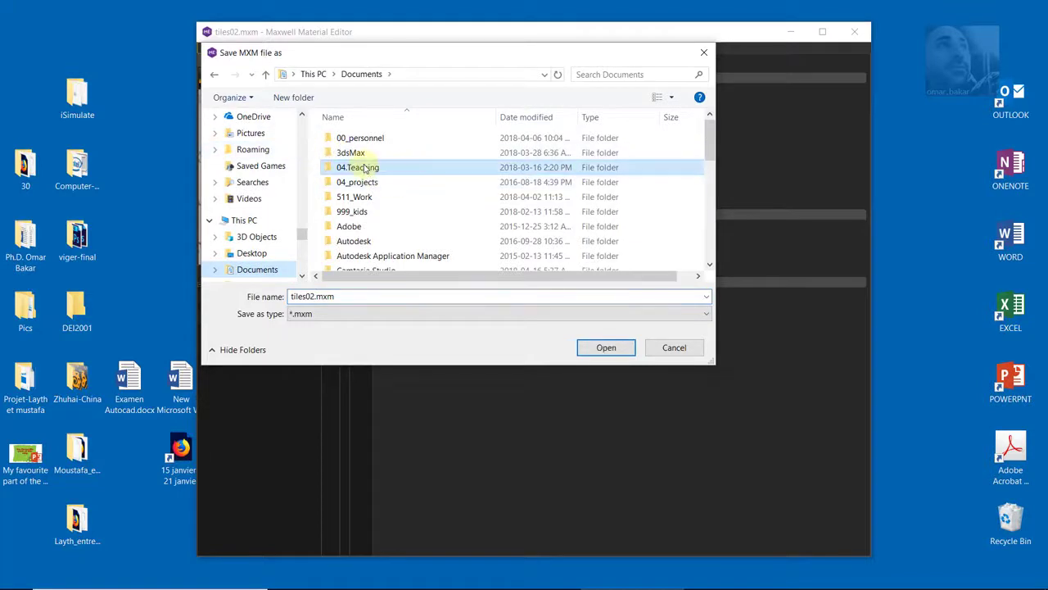
double_click(366, 169)
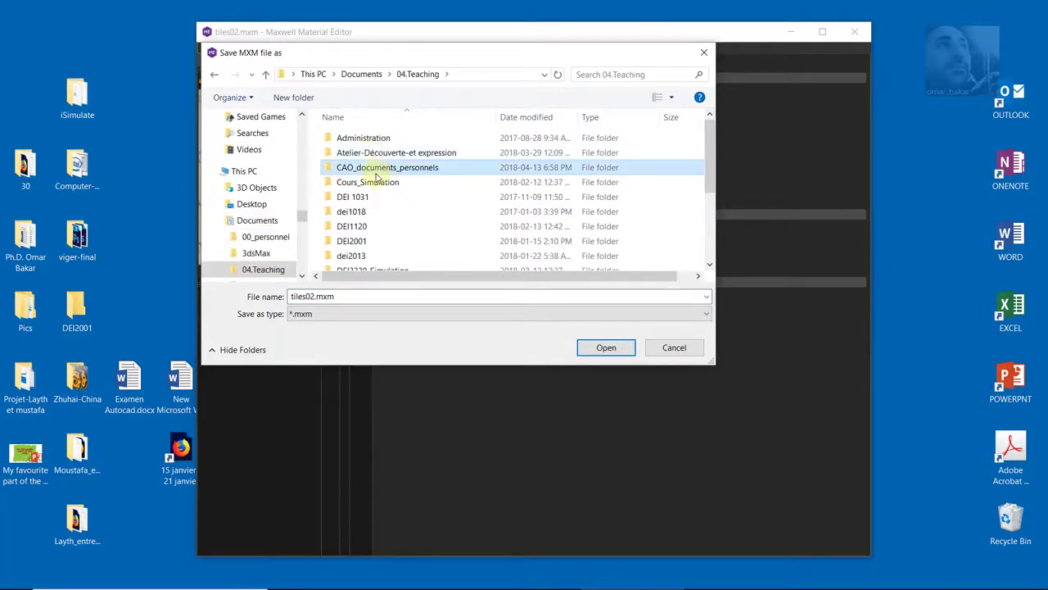
click(356, 144)
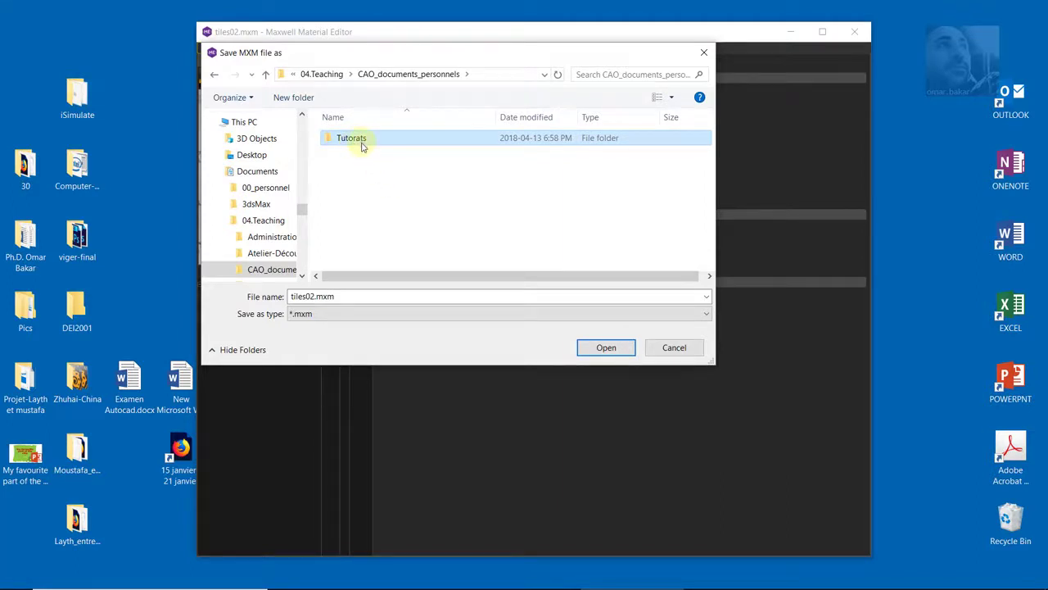
double_click(362, 145)
click(368, 141)
double_click(369, 139)
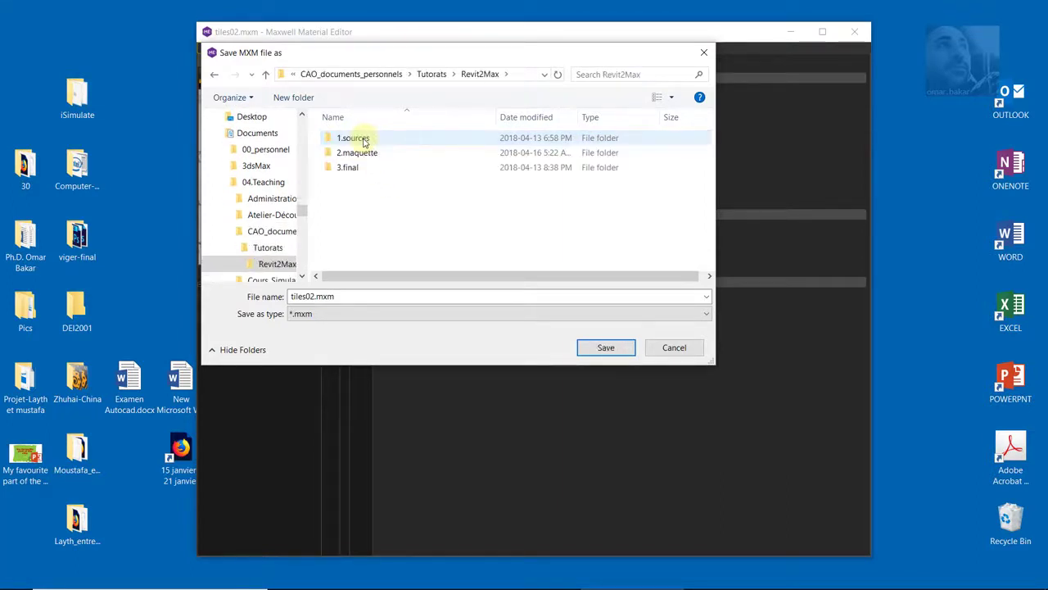
- Save the copy into 2.maquette\maps and pack its texture dependencies alongside
click(372, 155)
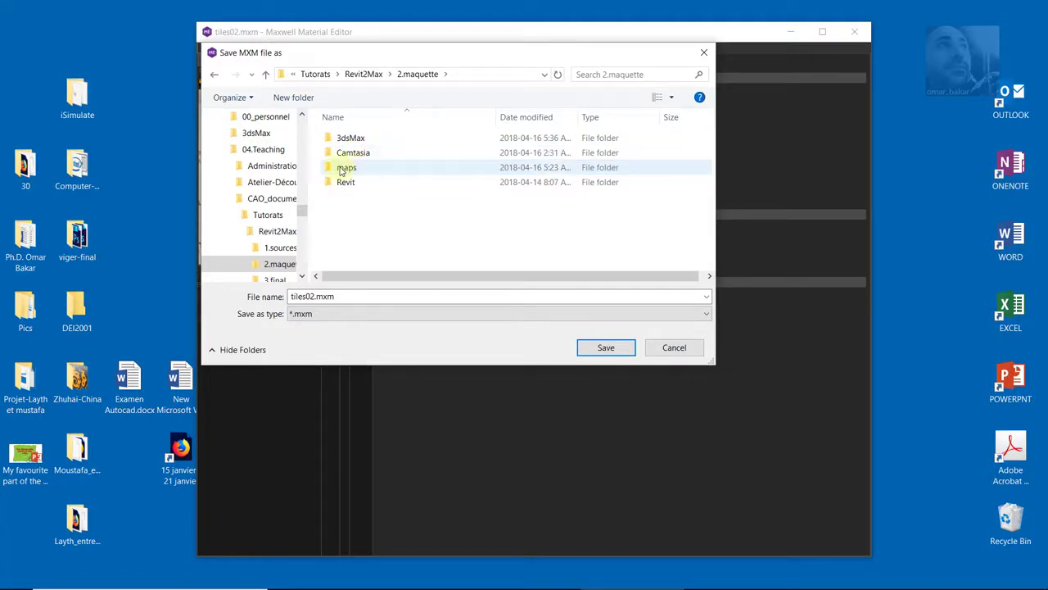
mouse_move(346, 168)
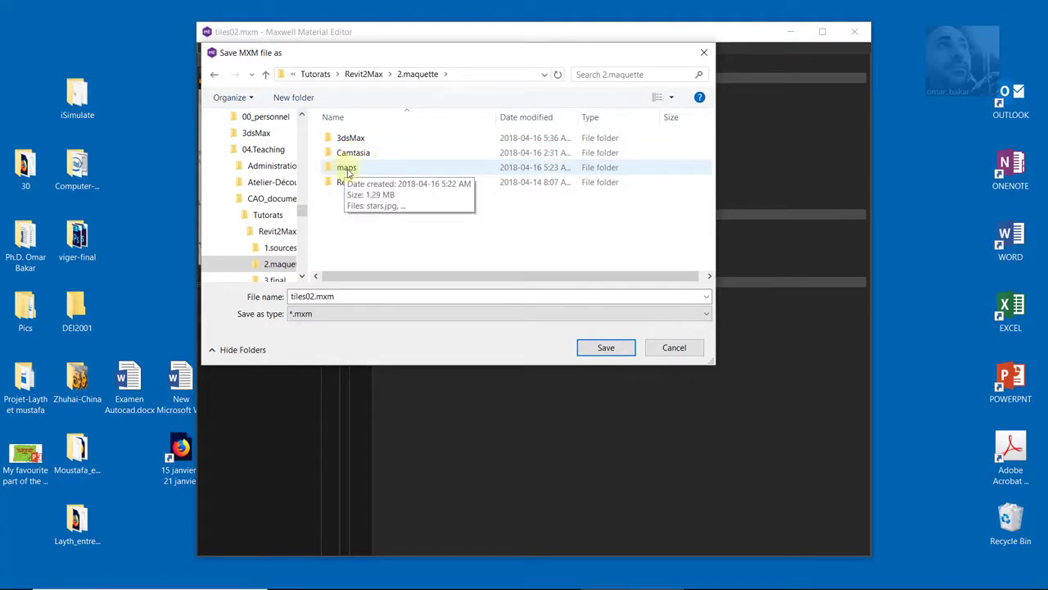
click(350, 170)
key(Return)
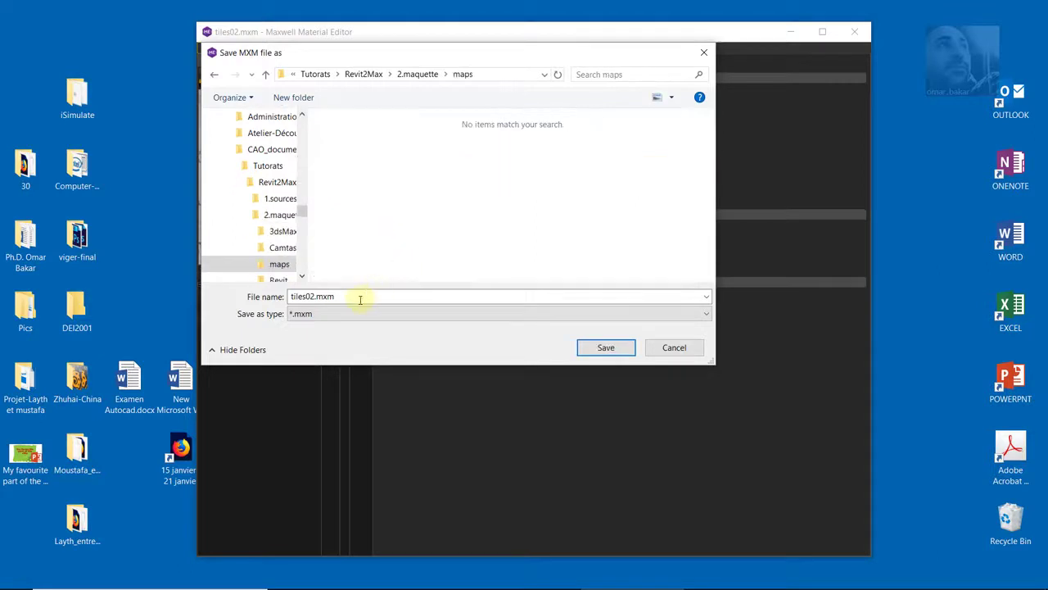
click(606, 348)
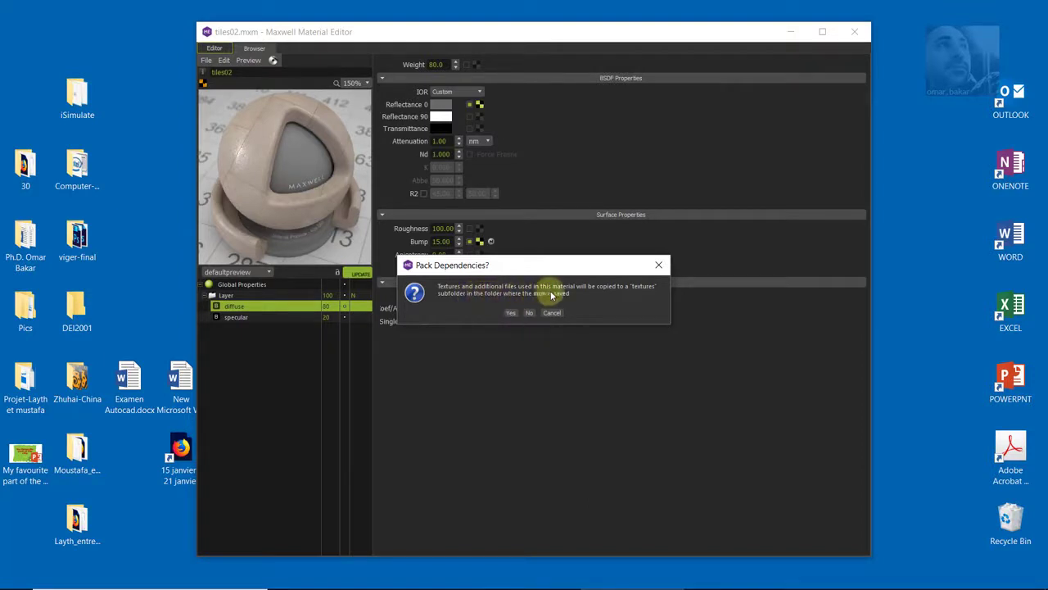
click(508, 314)
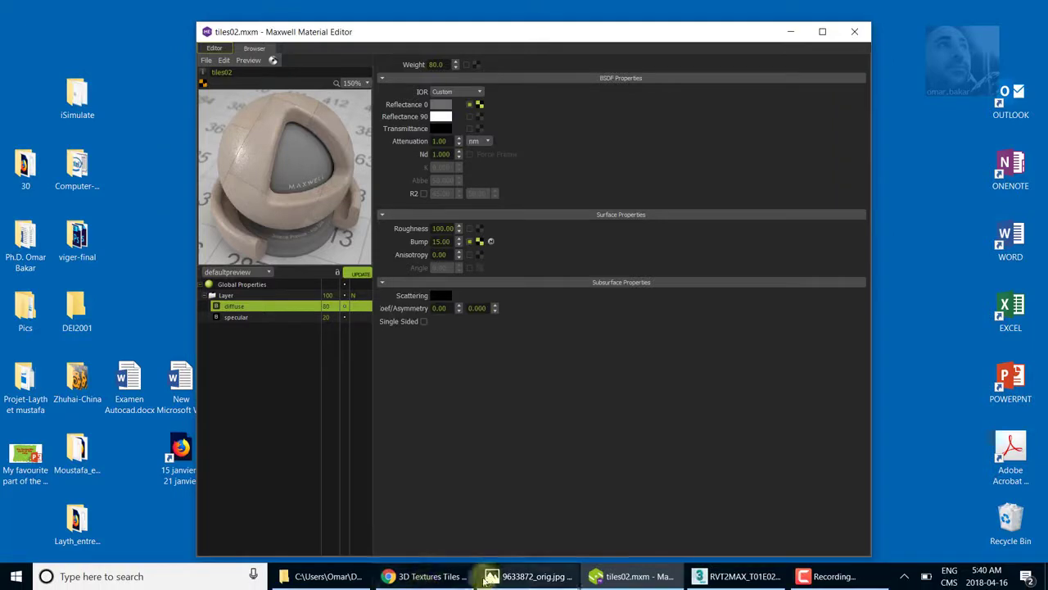
click(326, 577)
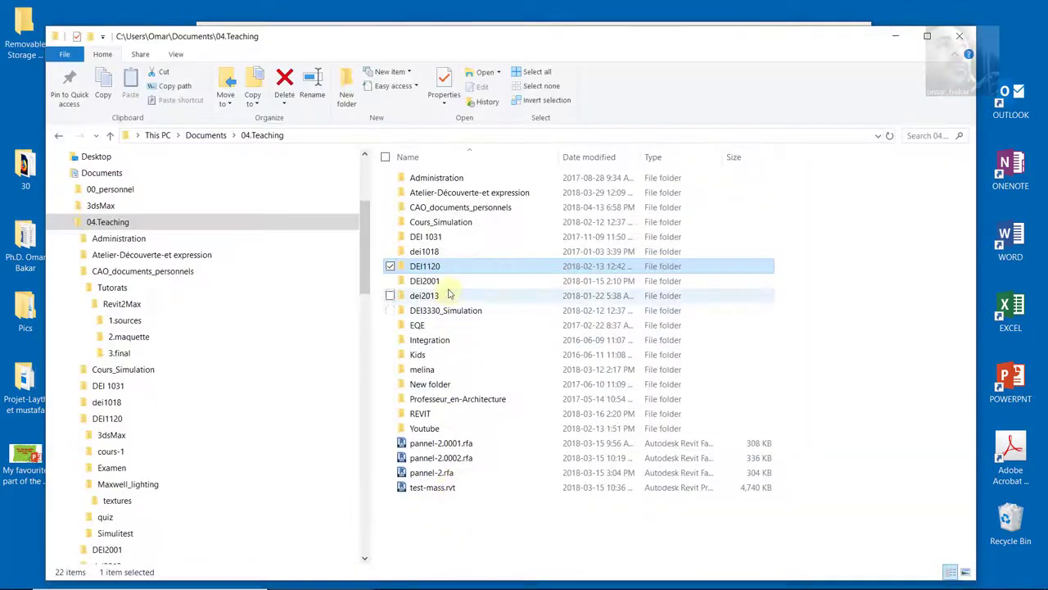
double_click(426, 210)
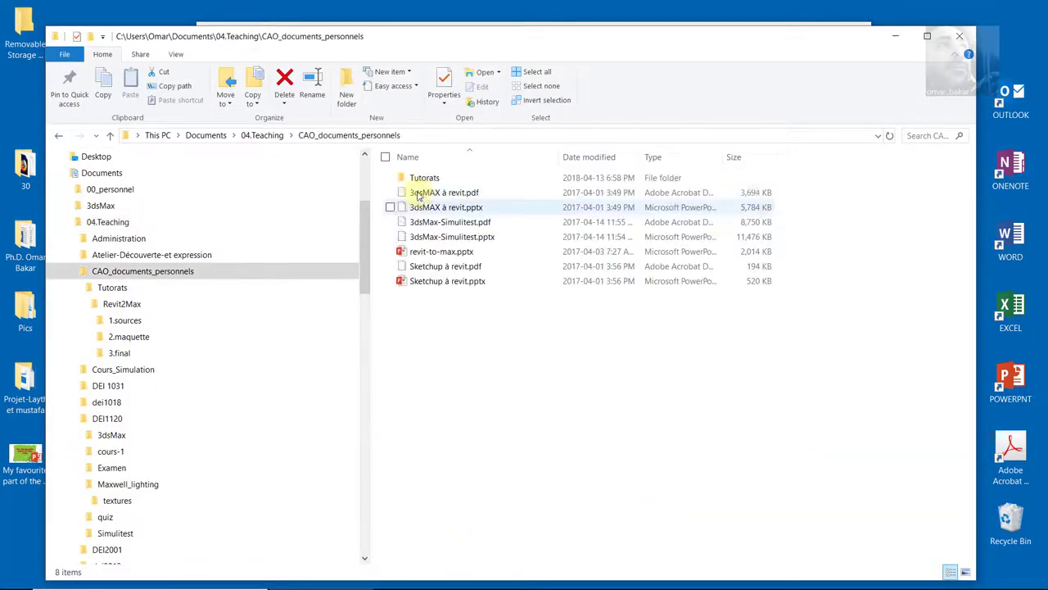
double_click(425, 180)
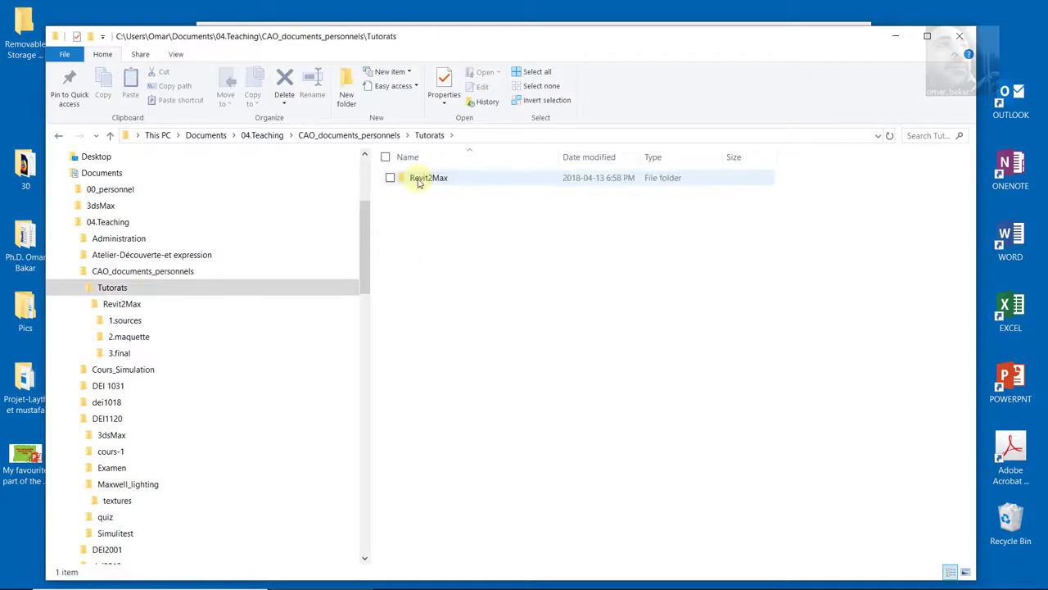
double_click(421, 180)
double_click(424, 195)
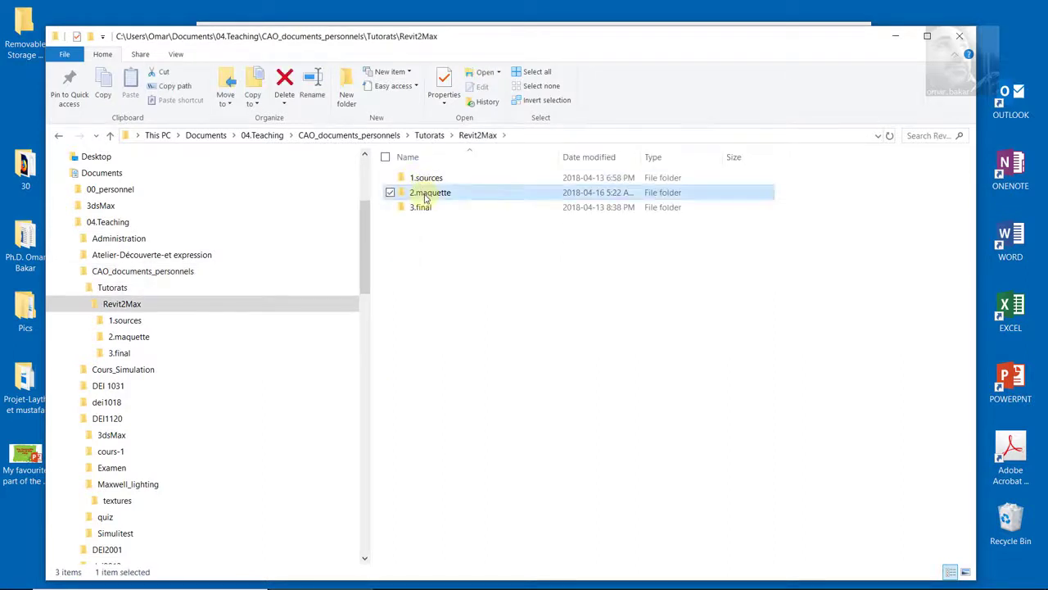
double_click(426, 208)
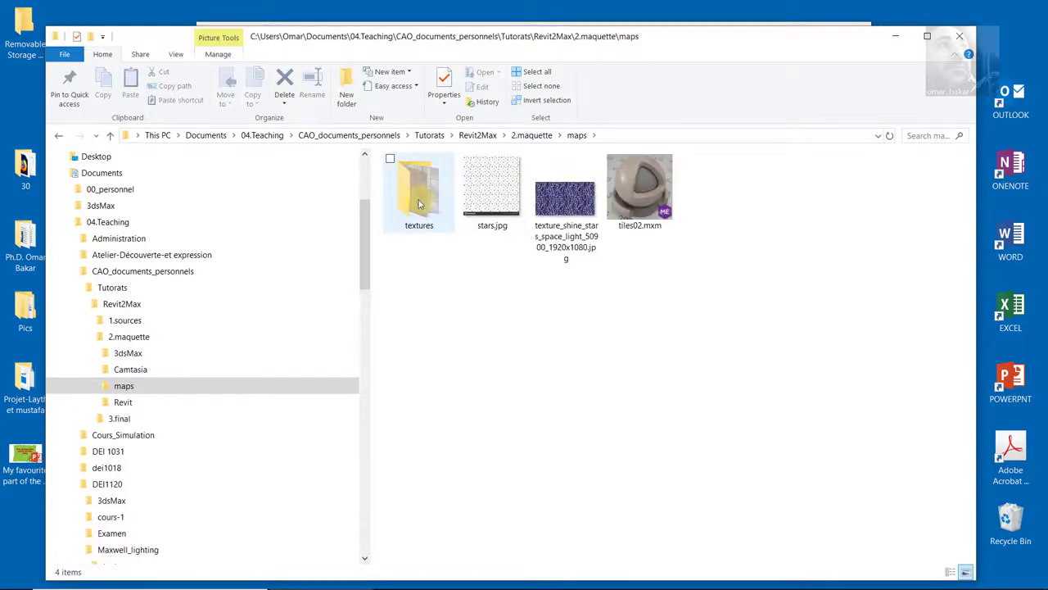
double_click(419, 203)
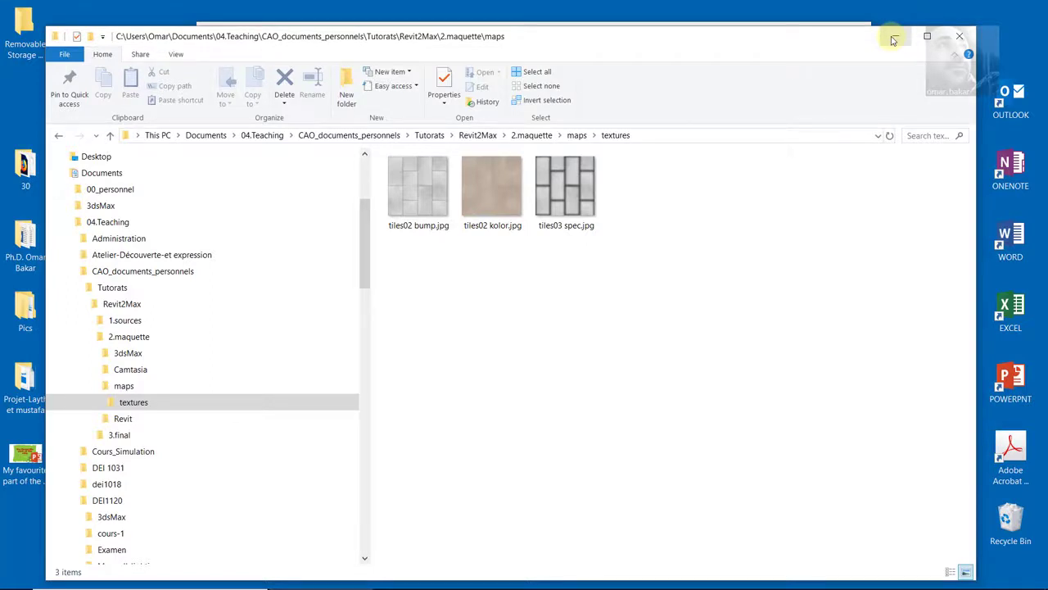
click(894, 38)
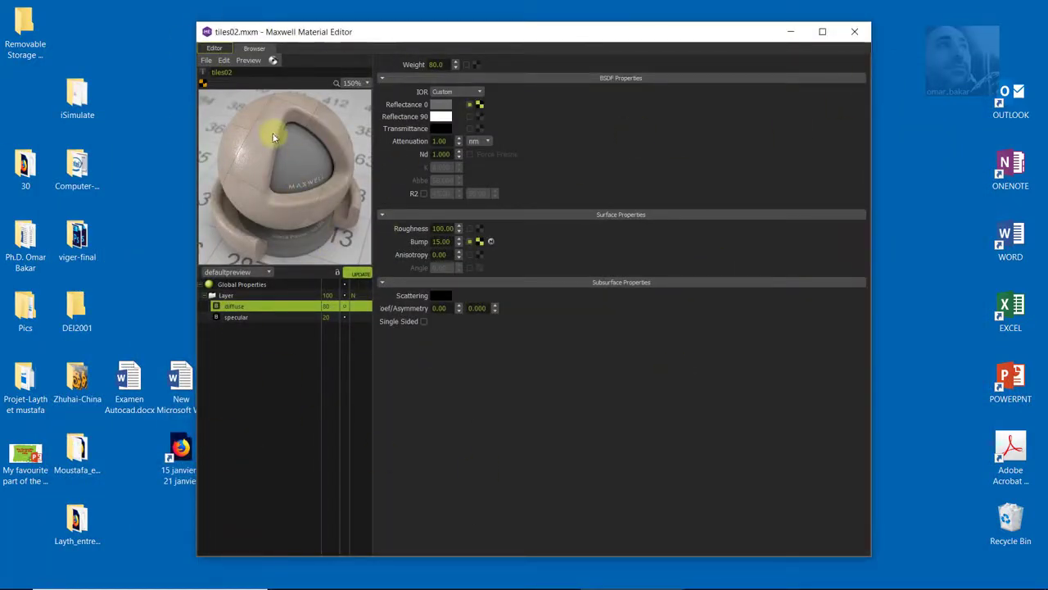
- Switch from Maxwell to the 3ds Max lobby scene and open the Material Editor on the second sample slot
click(792, 33)
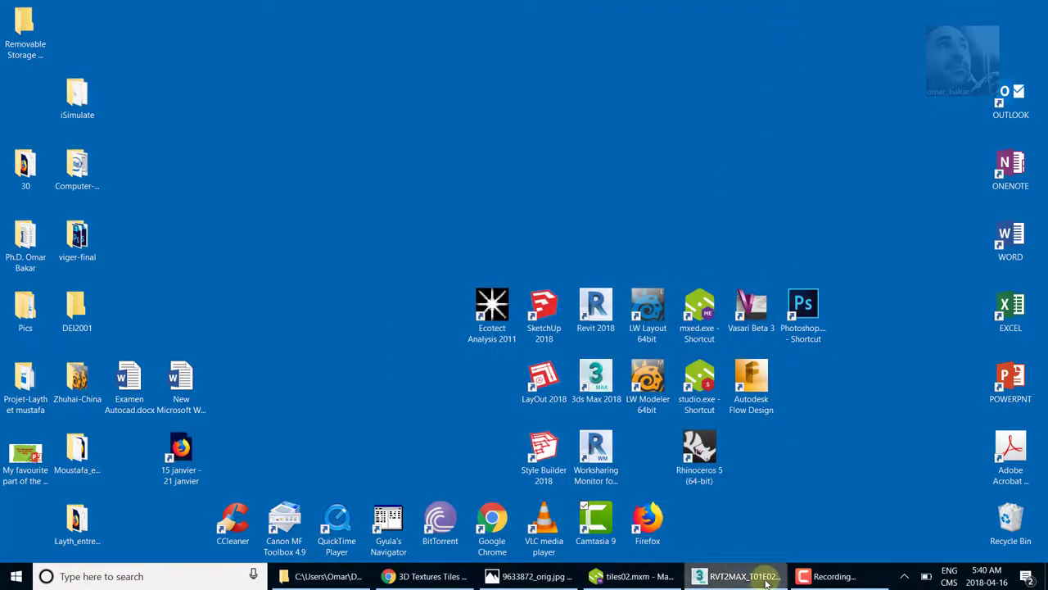
click(737, 576)
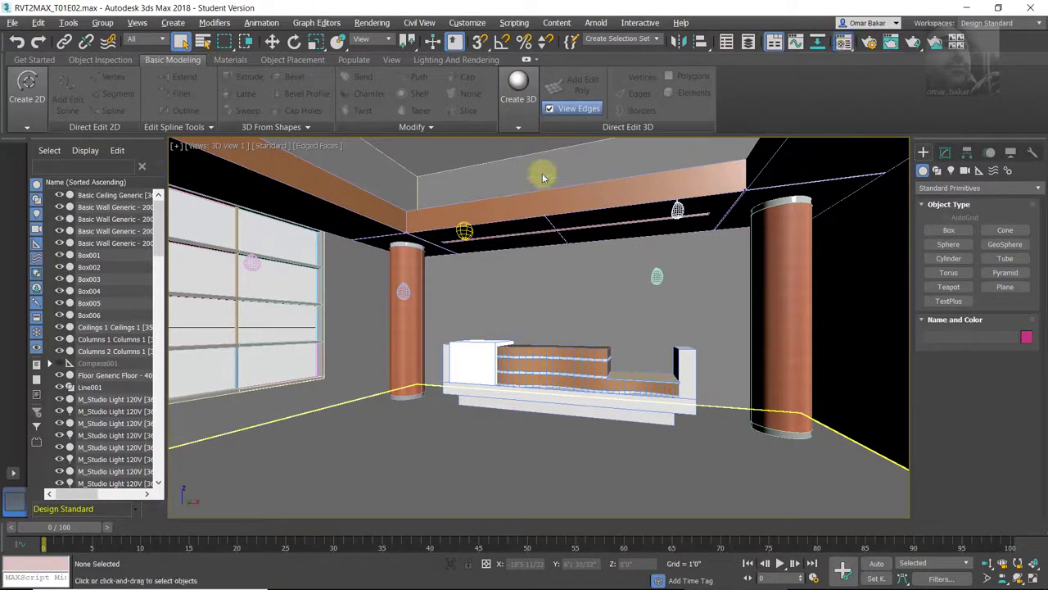
key(m)
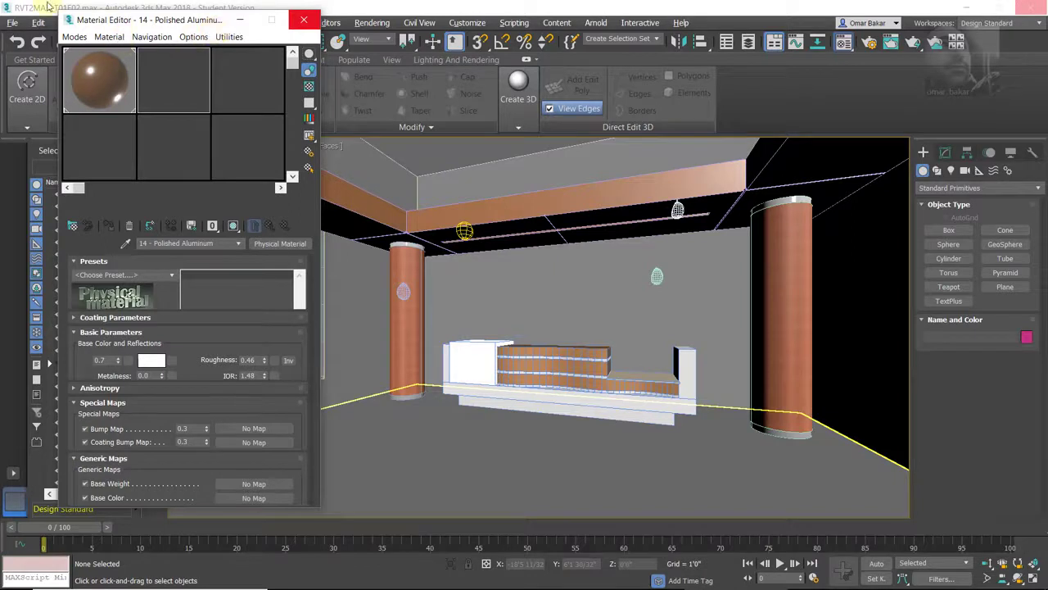
click(171, 81)
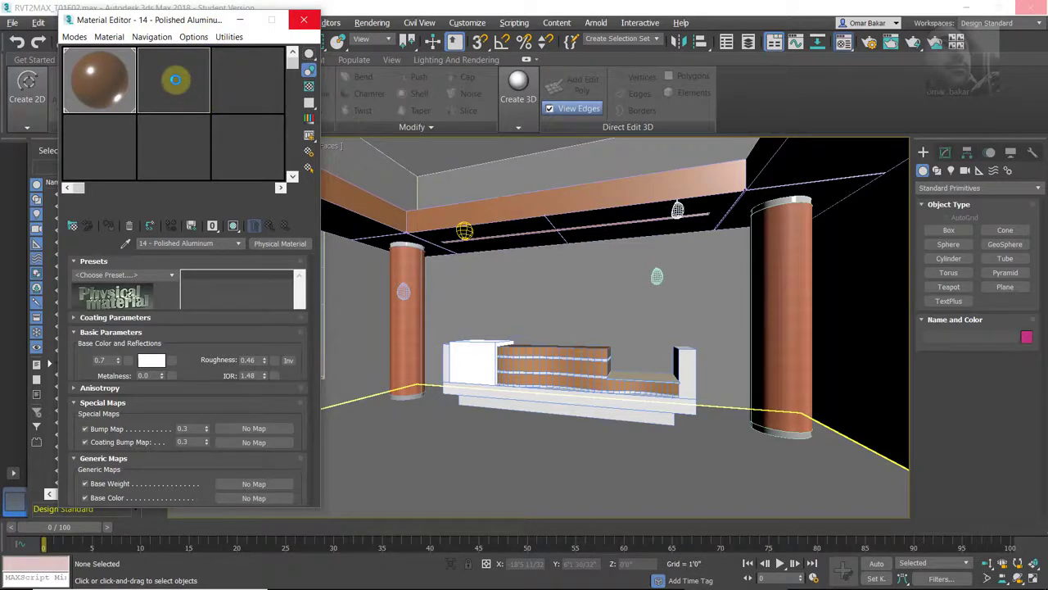
drag(175, 79, 668, 204)
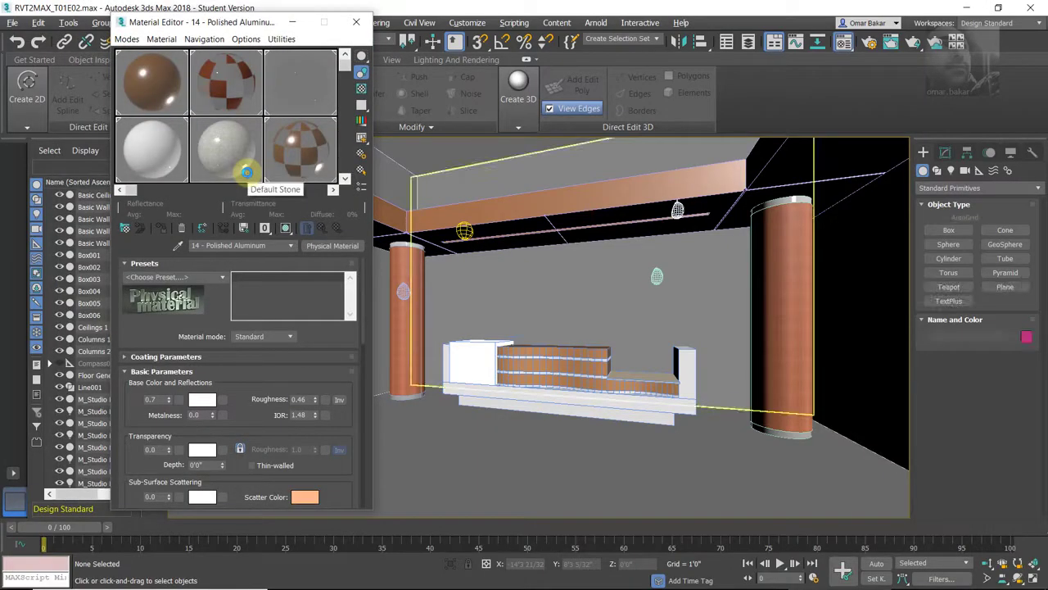
- Turn the Default Stone sample slot into a new Physical Material (Material #0)
click(220, 158)
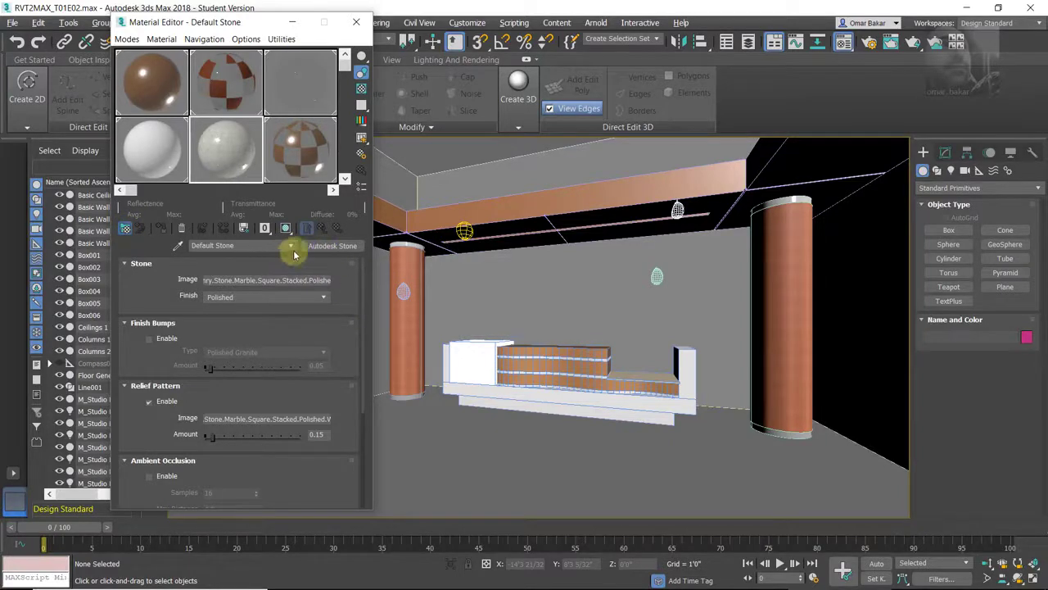
click(318, 245)
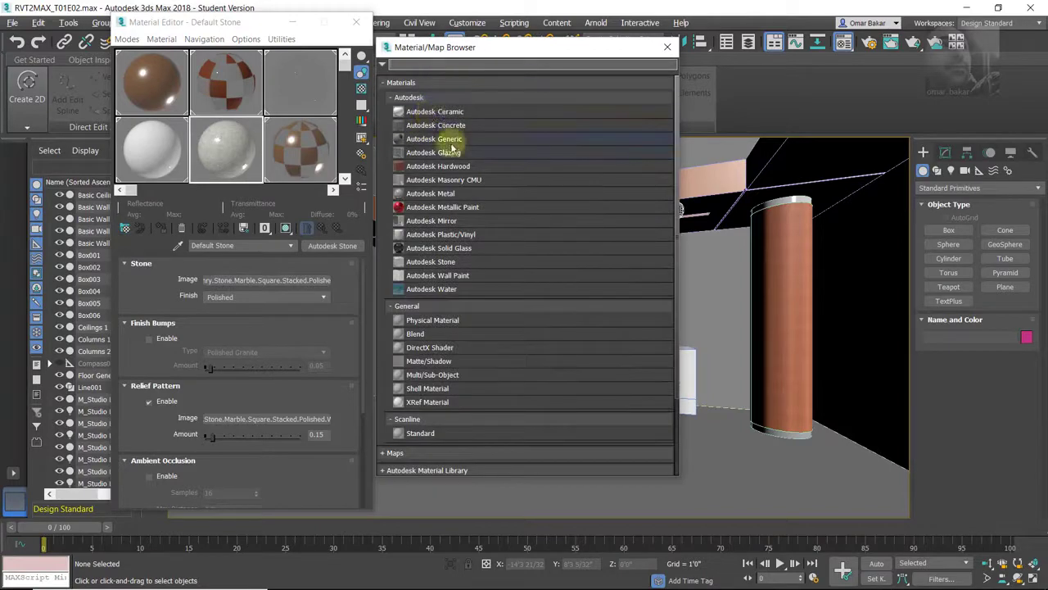
double_click(424, 322)
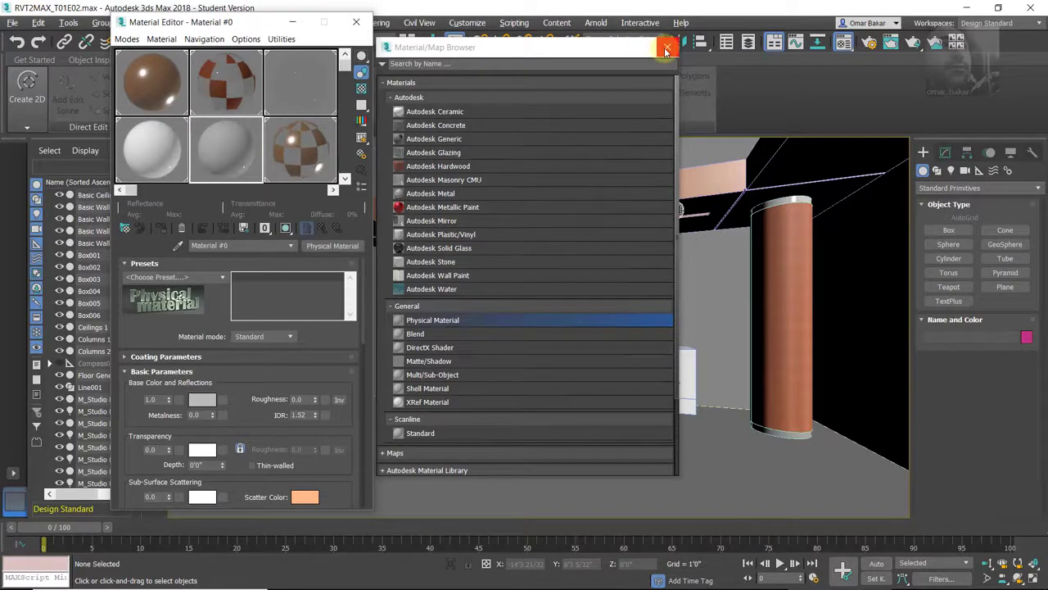
click(666, 51)
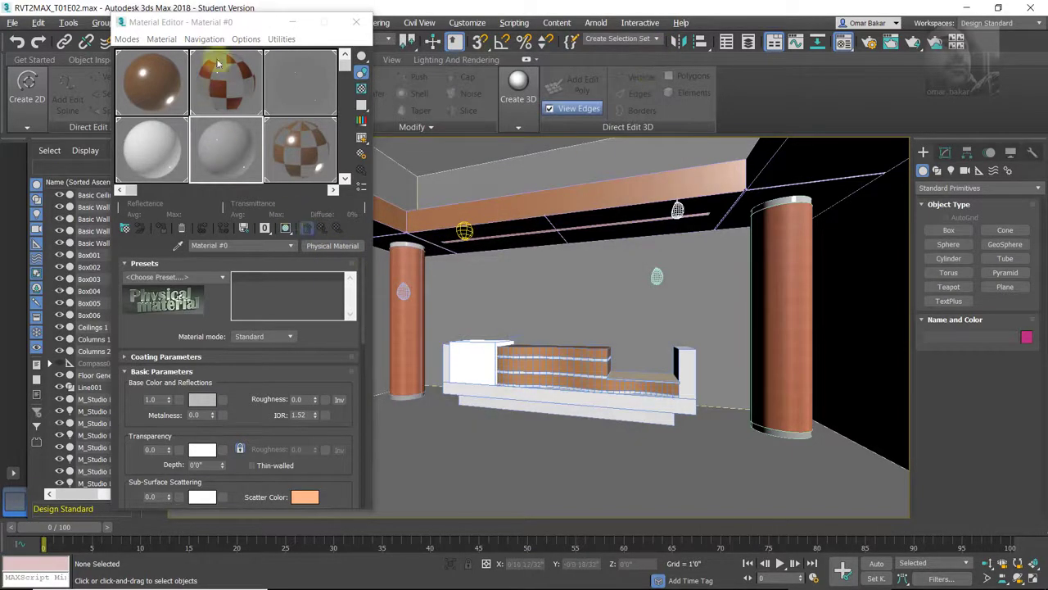
- Rename the Physical Material to Floor, apply the Glazed Ceramic preset, and keep Advanced mode
click(238, 246)
text(Floor)
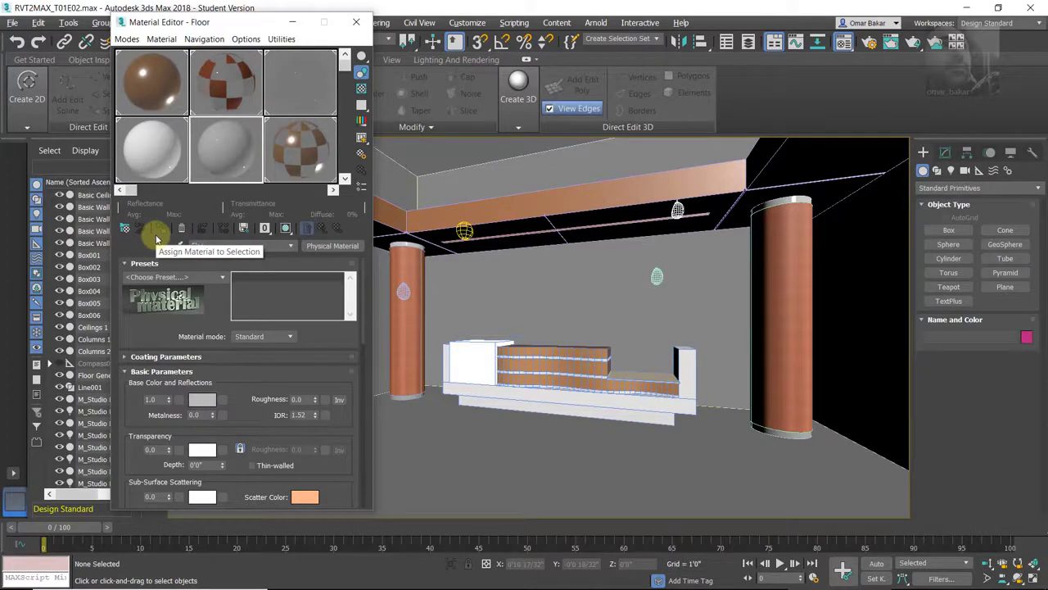
click(157, 238)
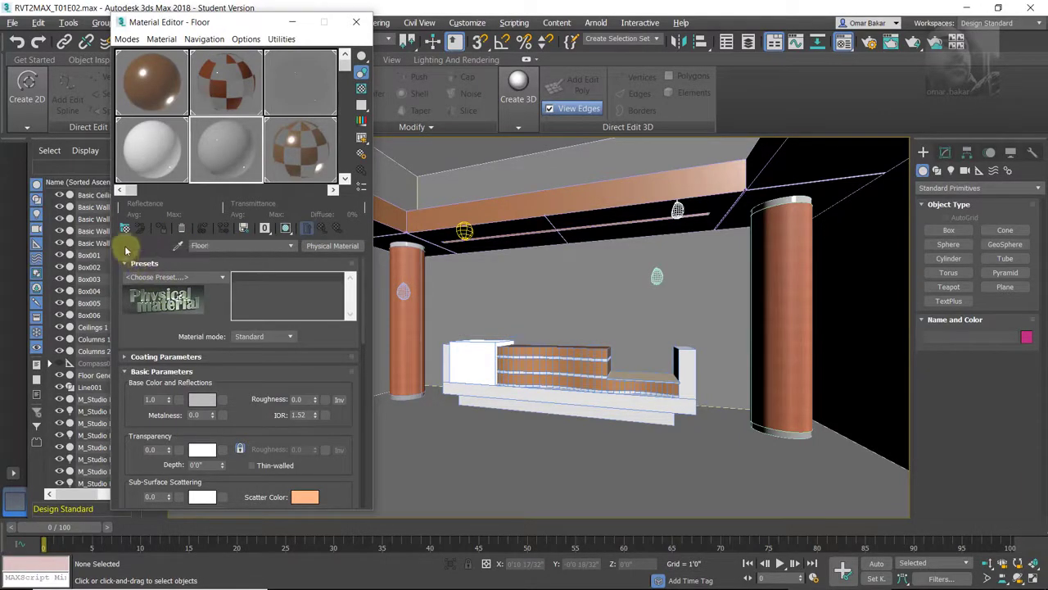
click(221, 279)
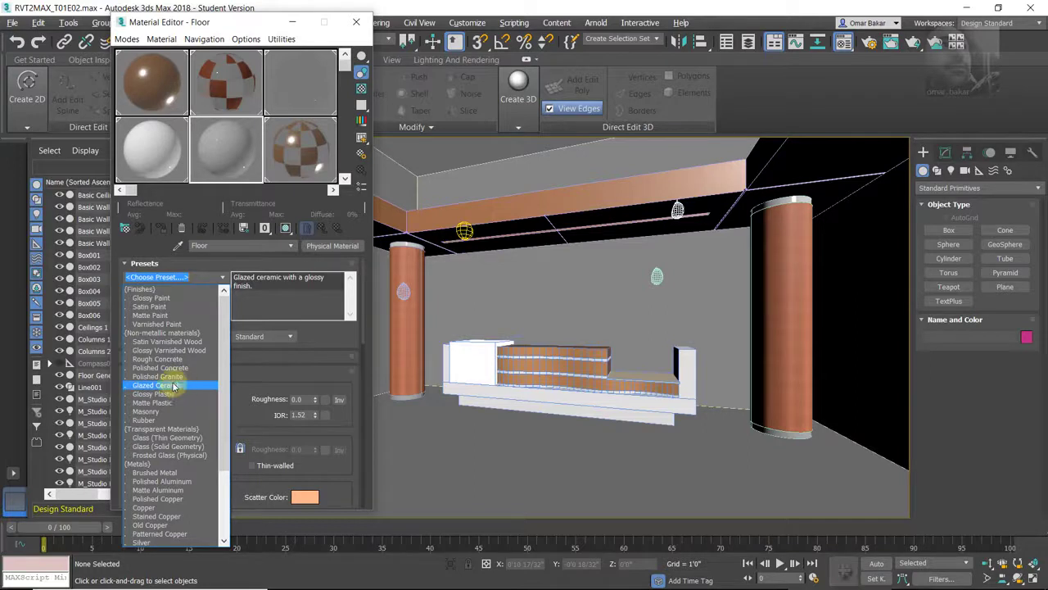
click(173, 386)
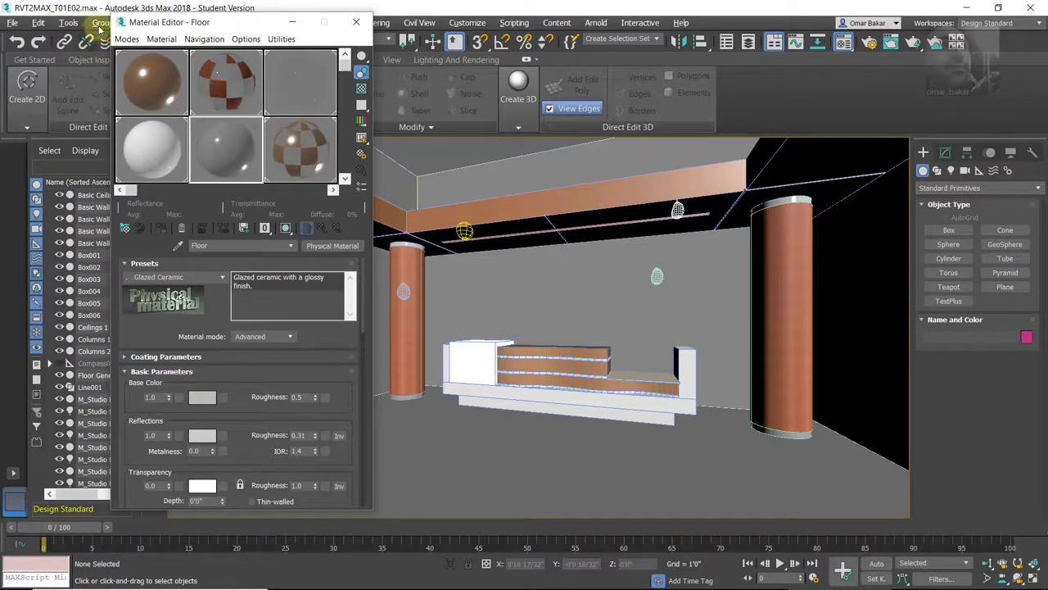
drag(198, 24, 212, 13)
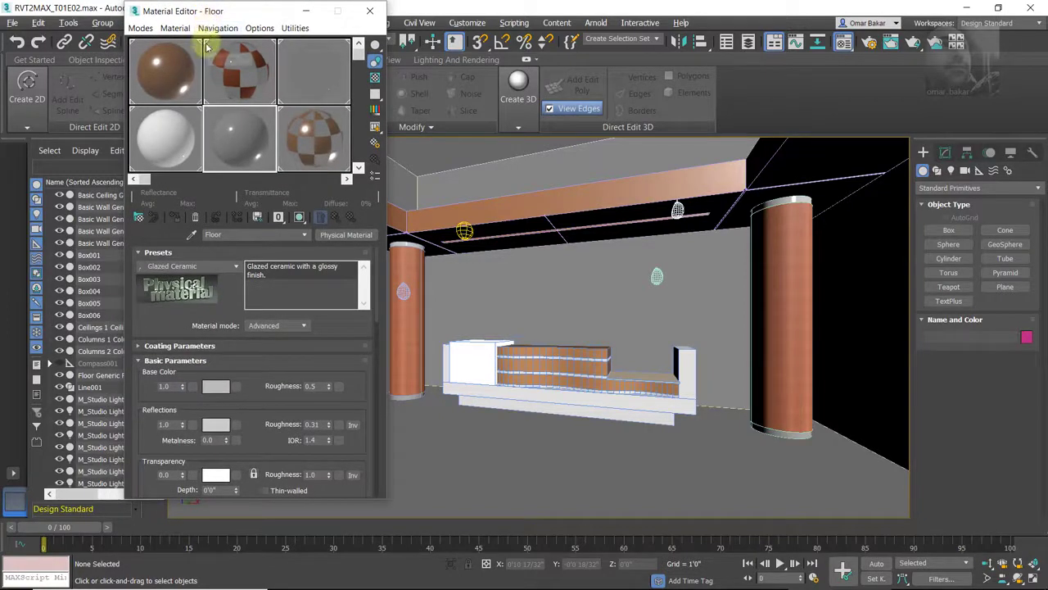
click(303, 326)
click(303, 326)
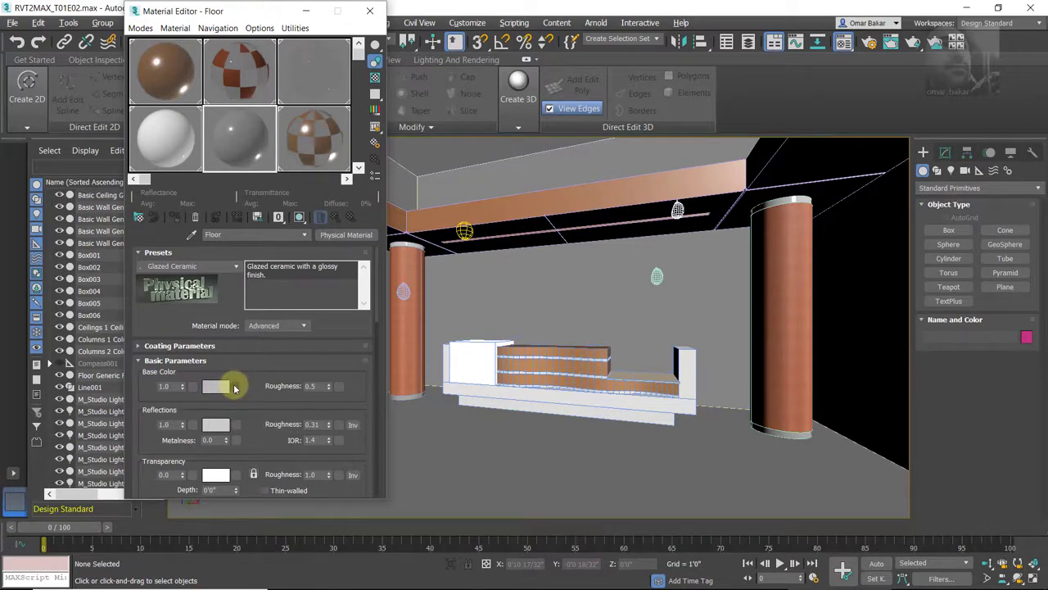
- Choose Bitmap from Maps > General as the Floor material's Base Color map
click(237, 387)
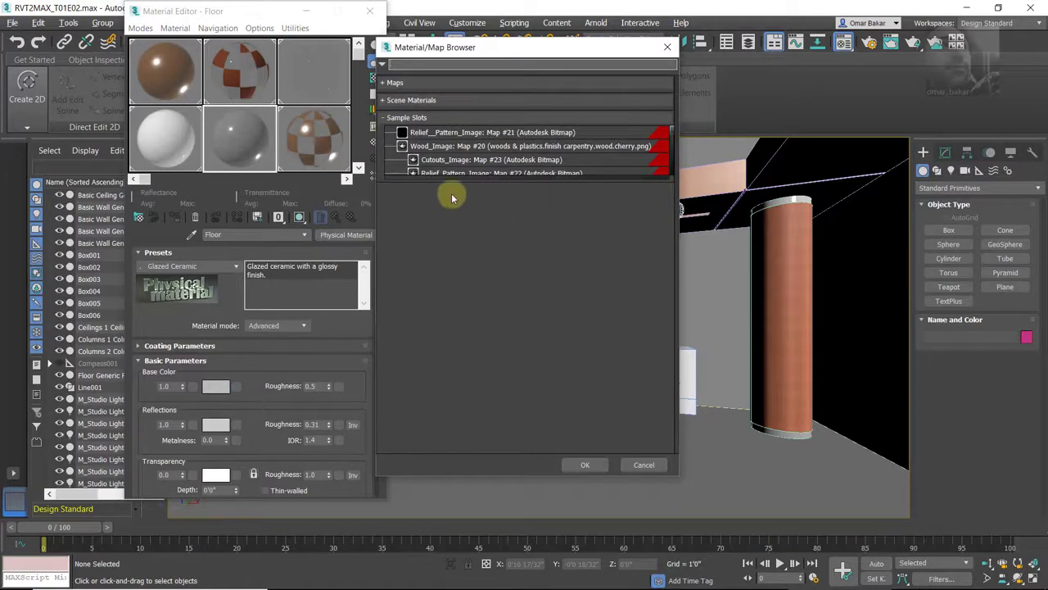
click(385, 83)
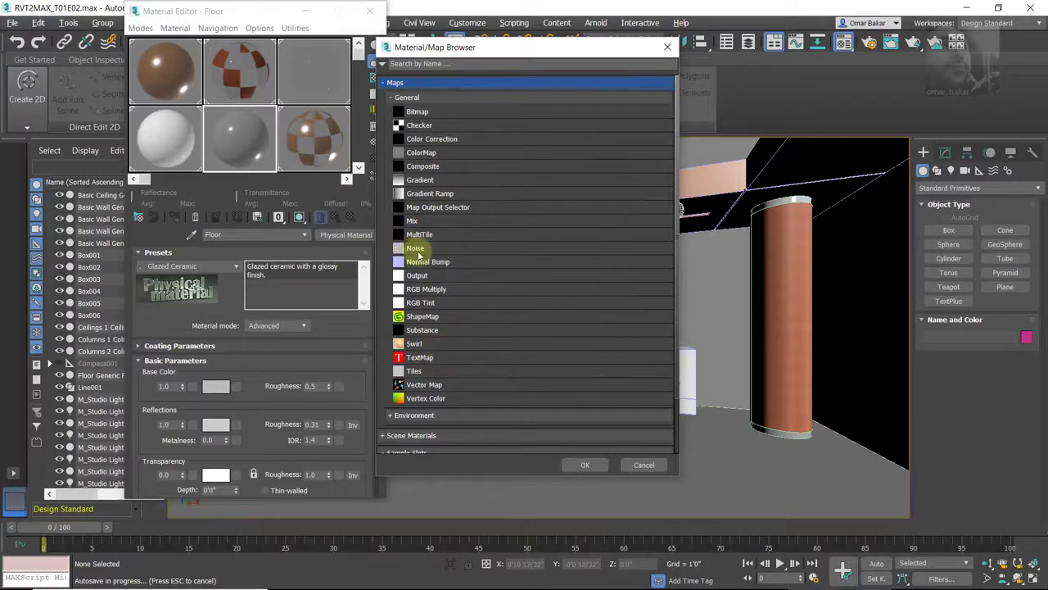
double_click(418, 112)
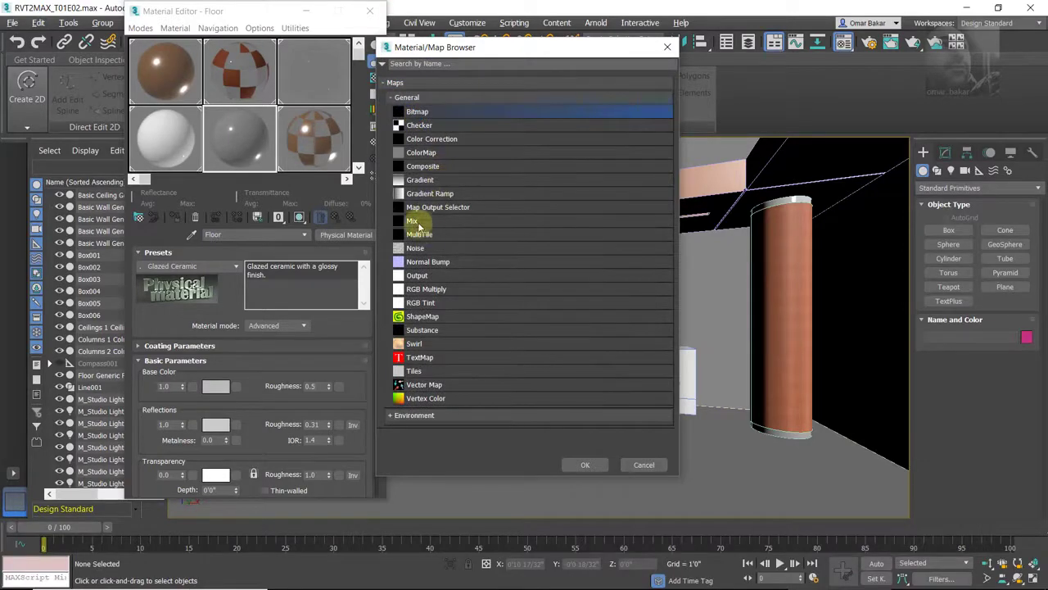
drag(424, 51, 515, 58)
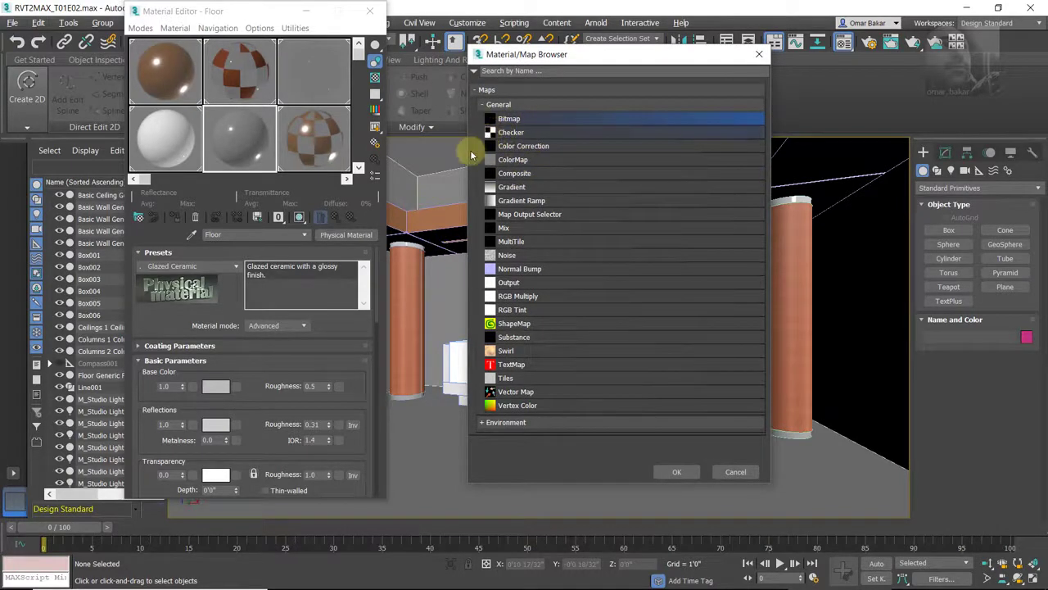
double_click(502, 120)
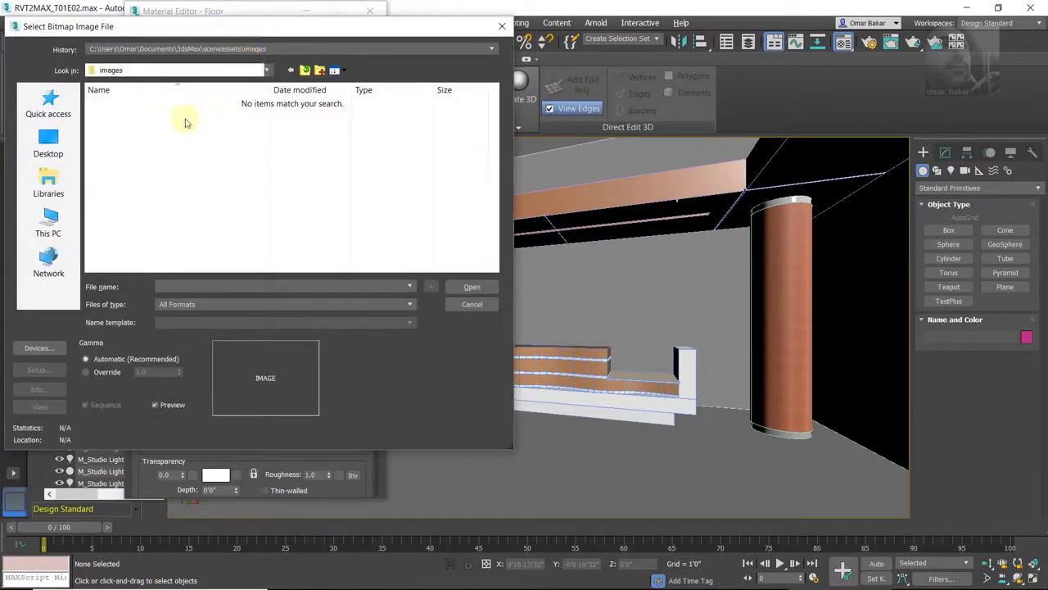
- Browse Documents\04.Teaching\...\2.maquette\maps\textures and load tiles02 kolor.jpg as the bitmap
click(59, 182)
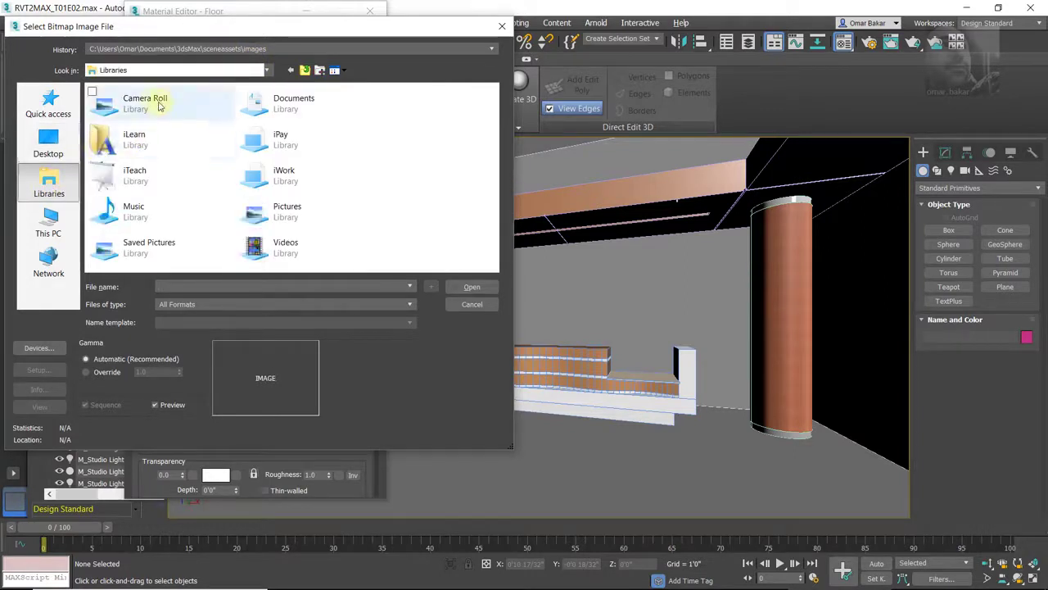
double_click(274, 104)
double_click(151, 144)
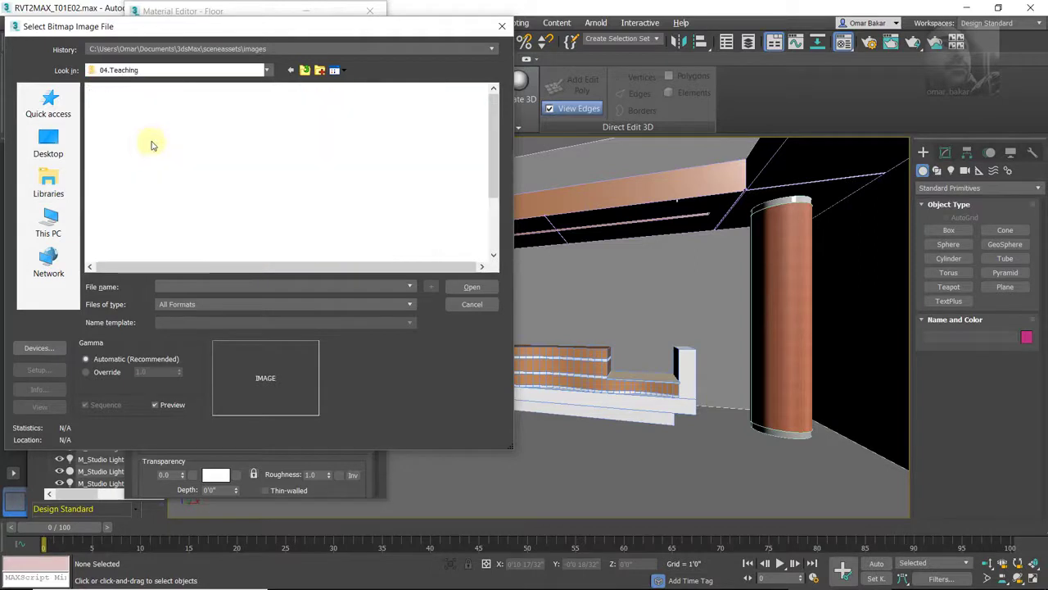
double_click(135, 130)
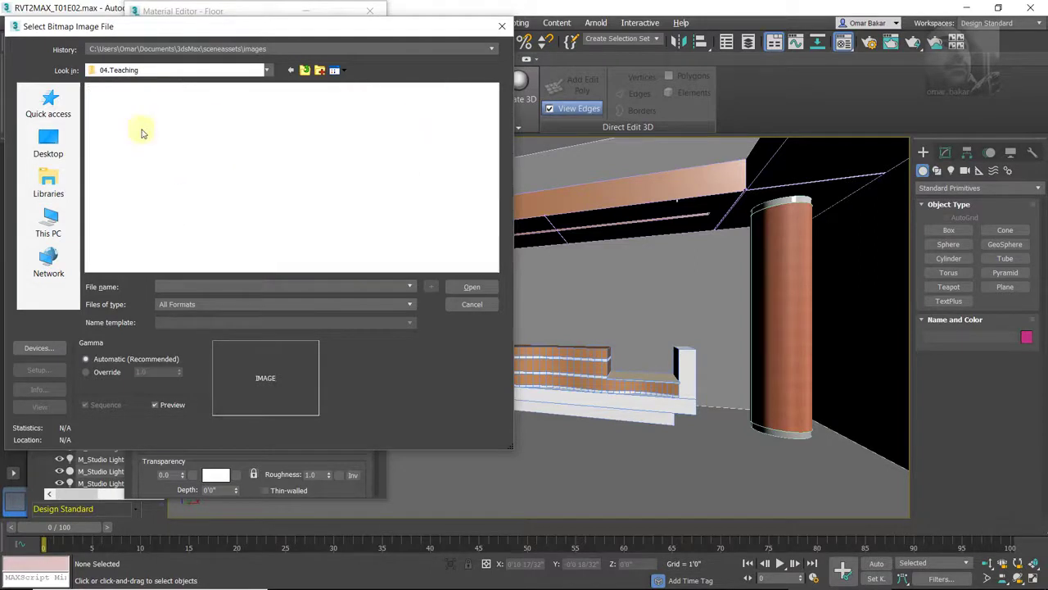
click(136, 106)
double_click(136, 109)
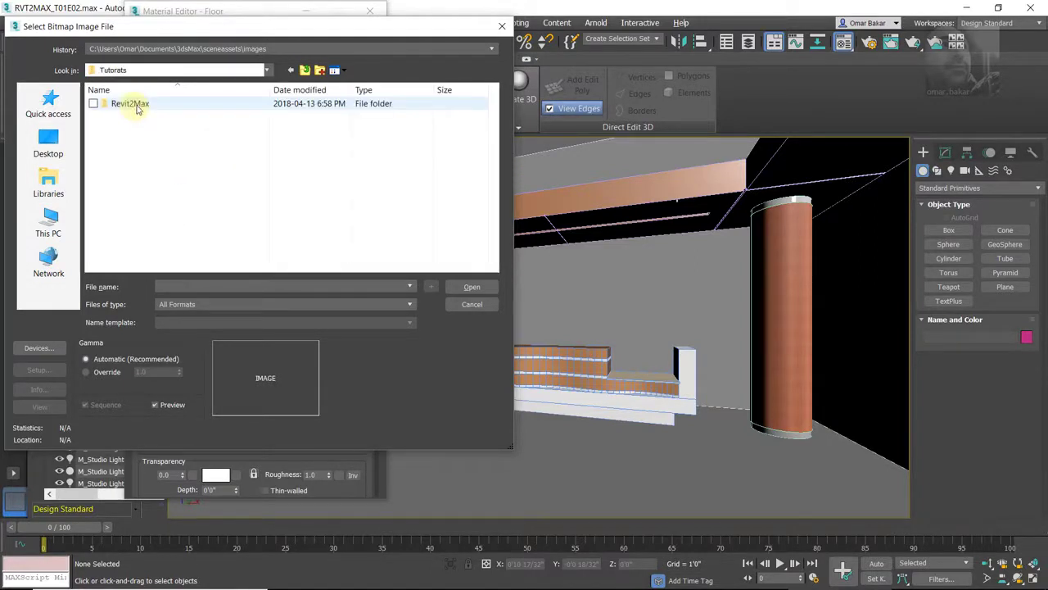
double_click(135, 105)
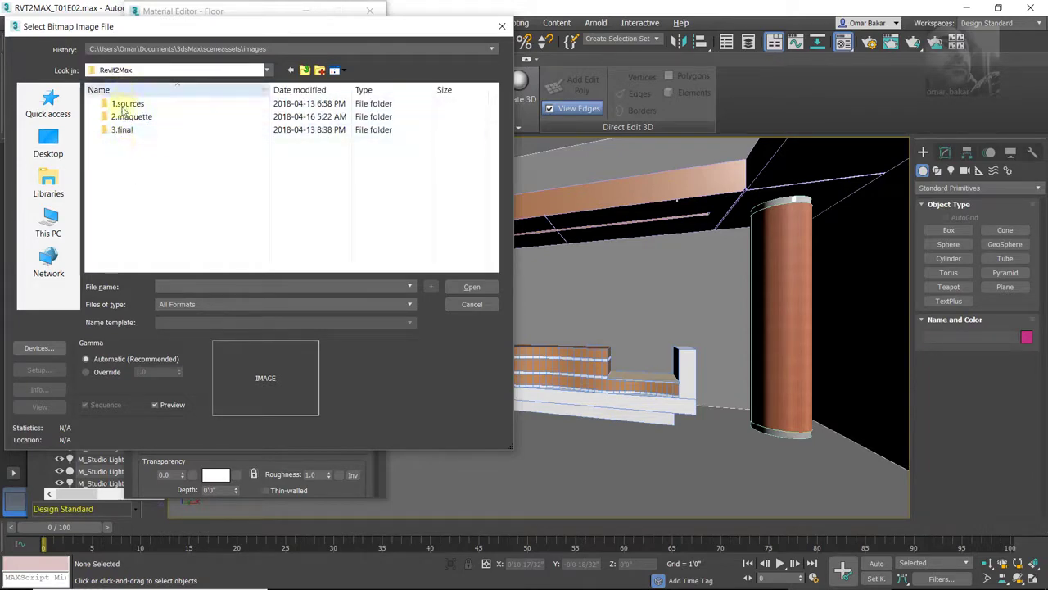
double_click(137, 117)
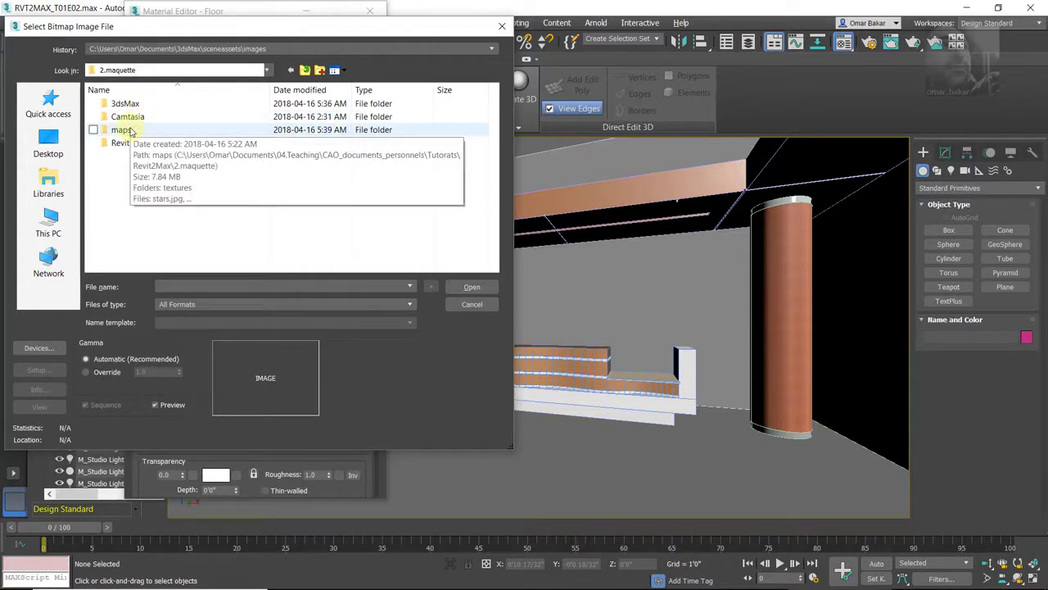
double_click(125, 129)
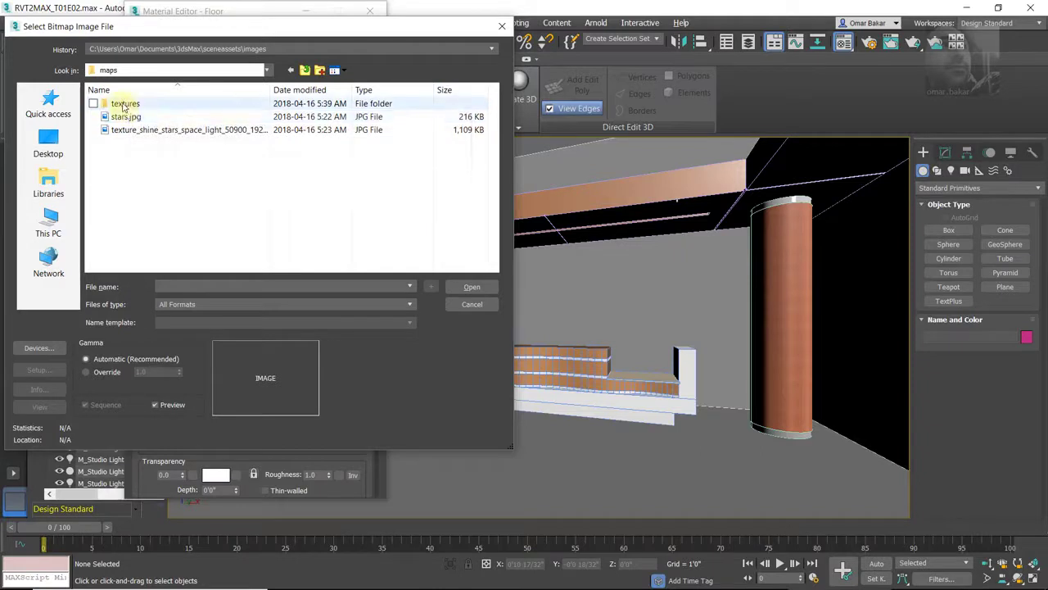
click(122, 107)
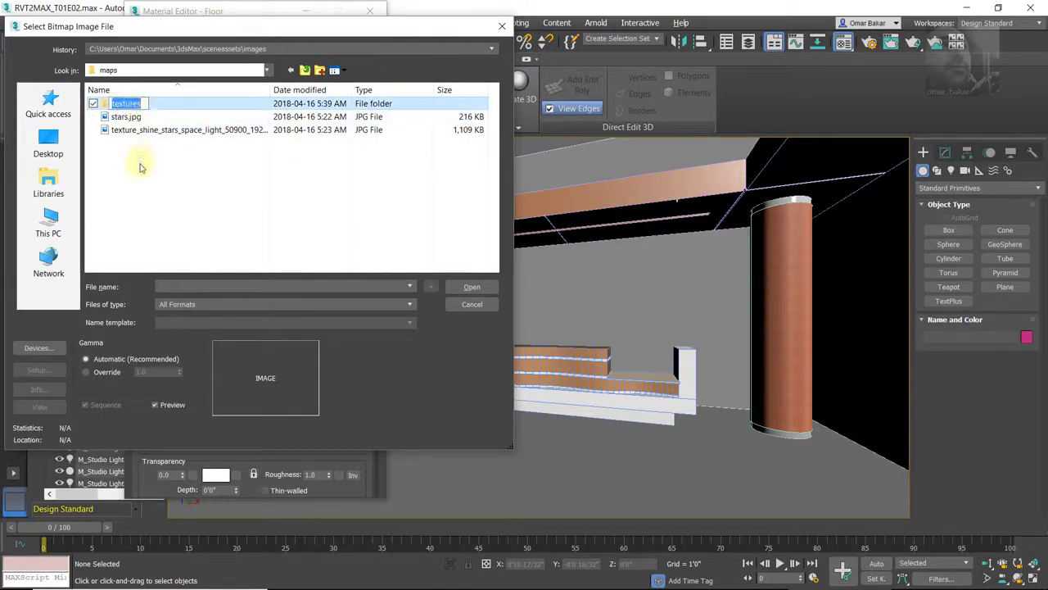
double_click(127, 106)
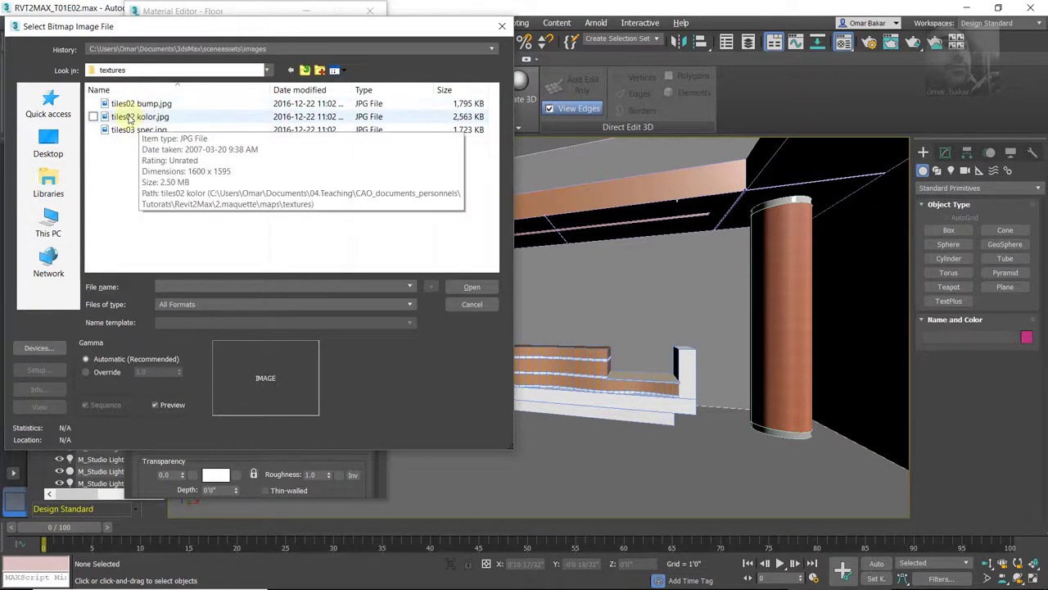
double_click(129, 117)
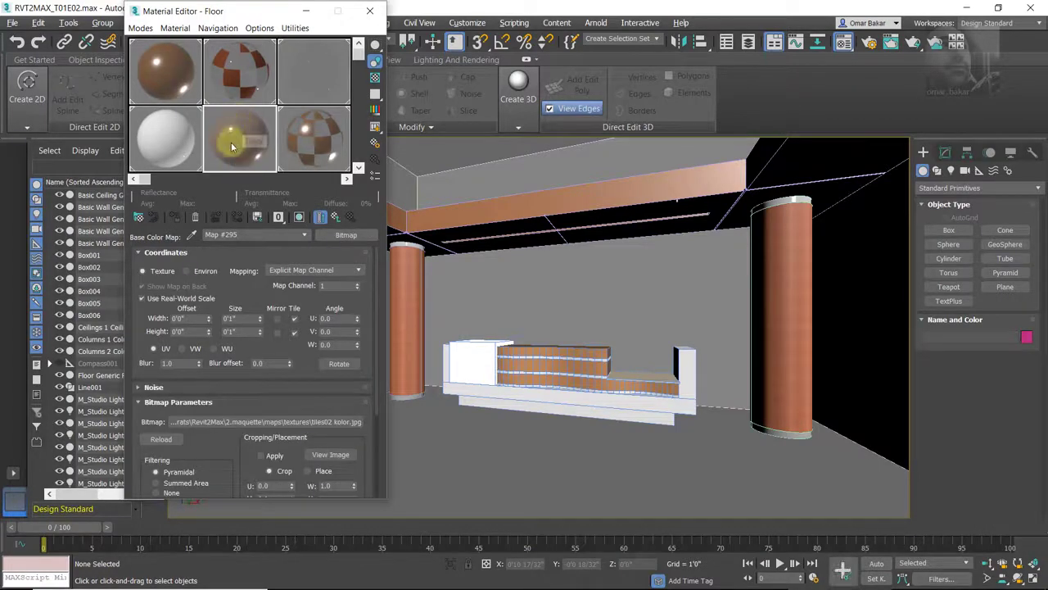
drag(221, 11, 379, 26)
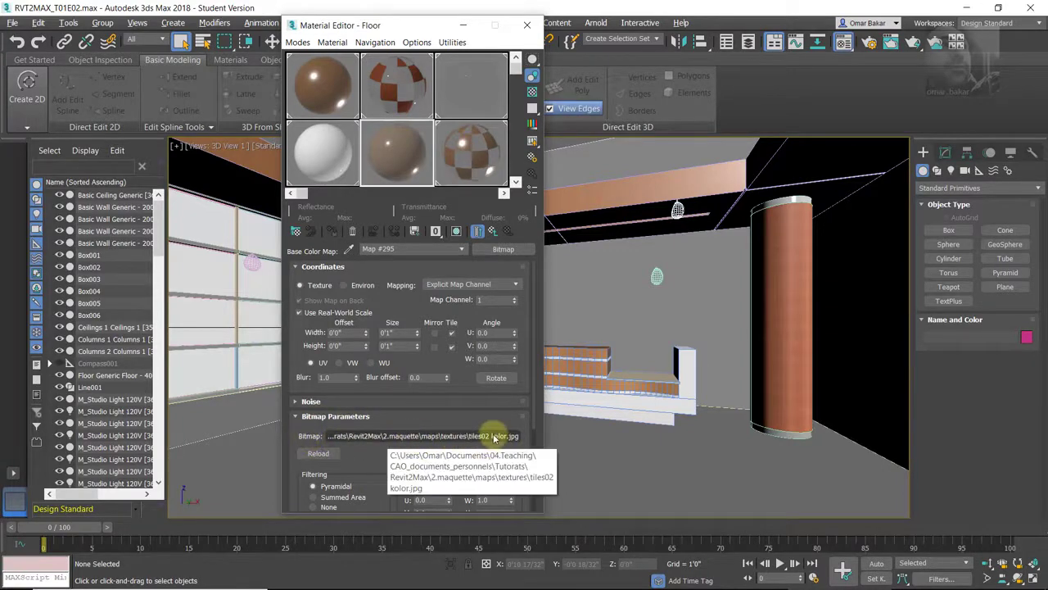
click(491, 437)
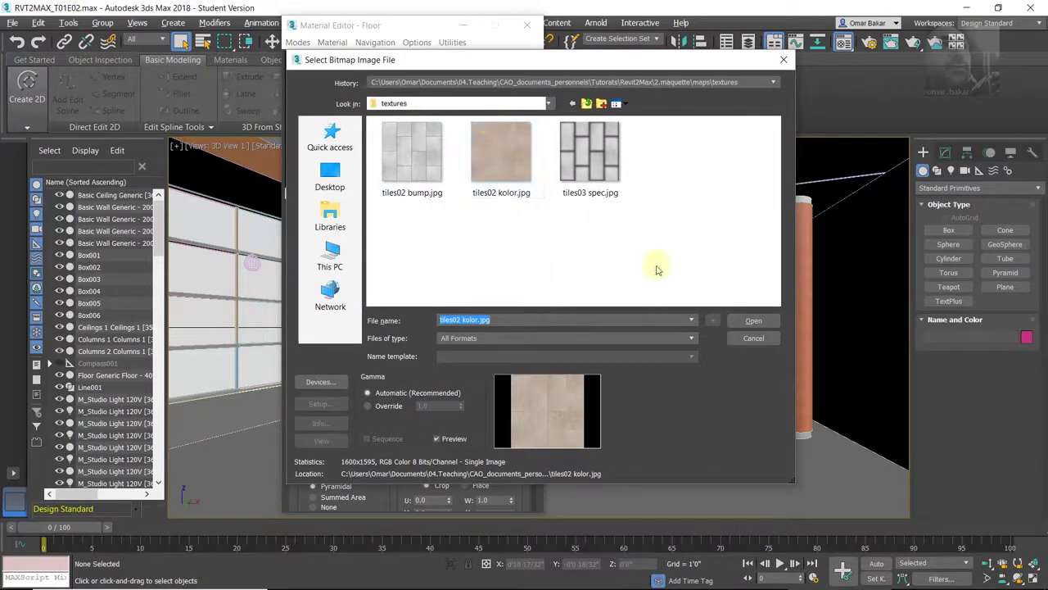
click(753, 322)
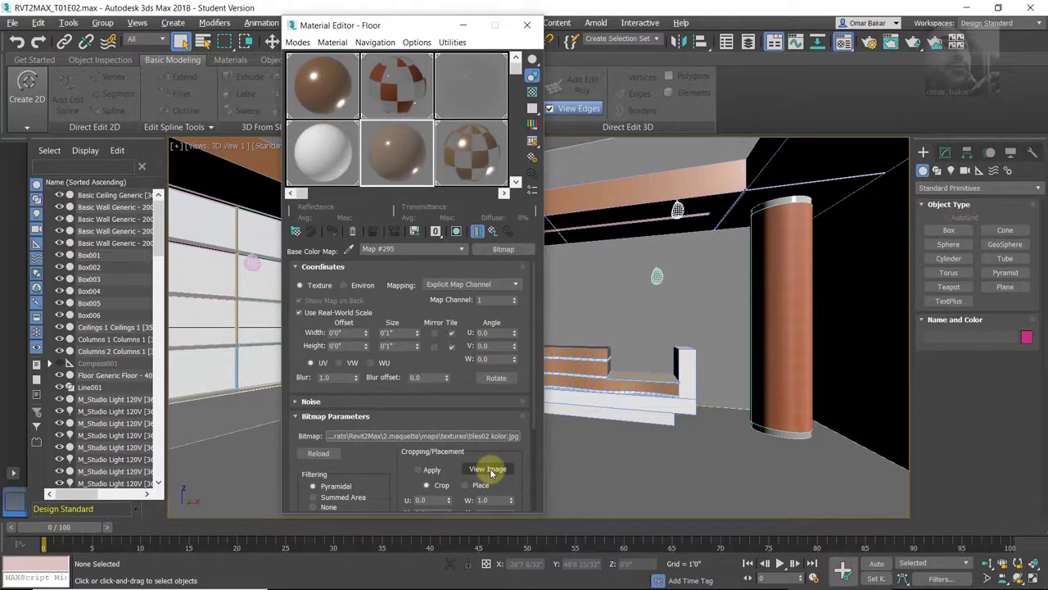
click(490, 471)
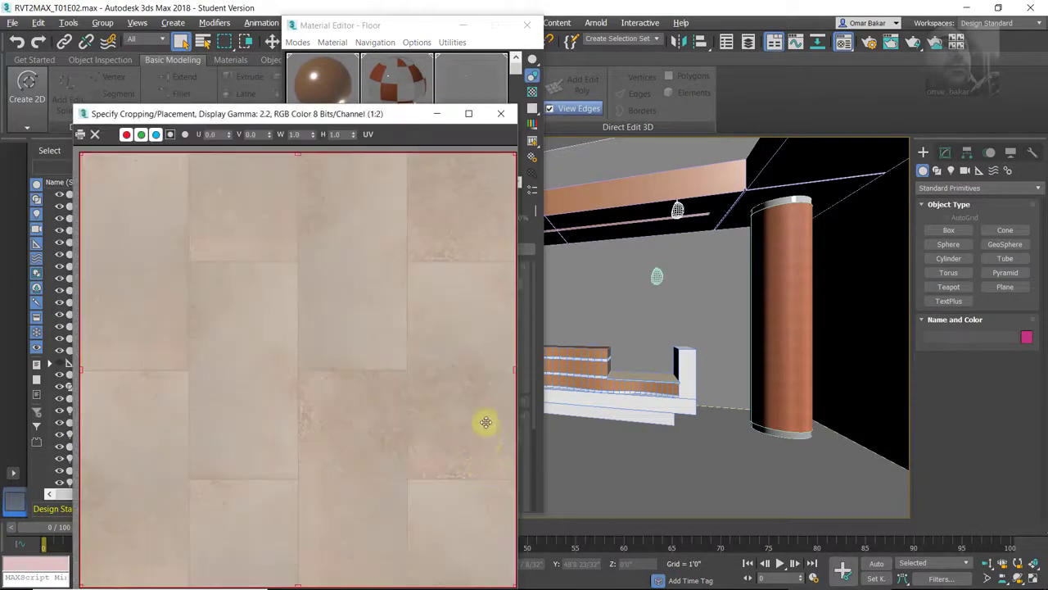
drag(355, 113, 492, 36)
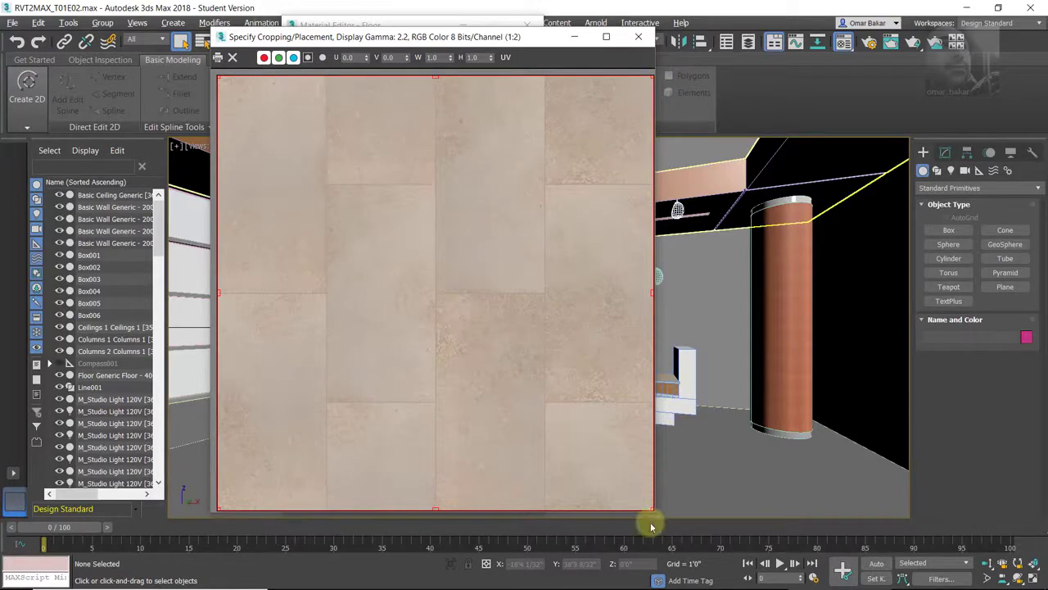
click(638, 36)
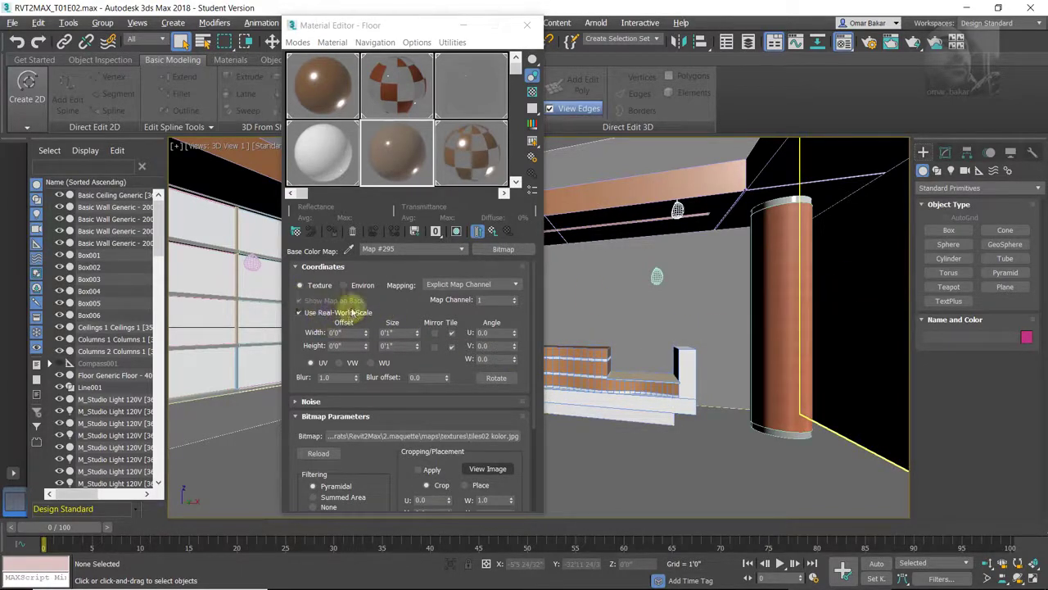
- Set the base colour bitmap's Size Width and Height both to 4'0"
double_click(385, 333)
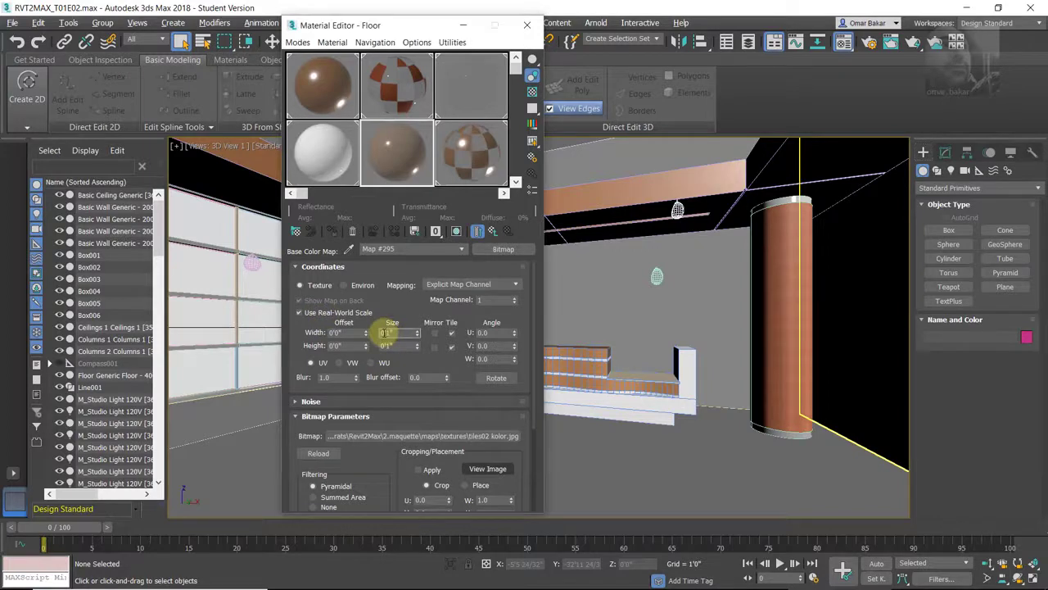
text(4)
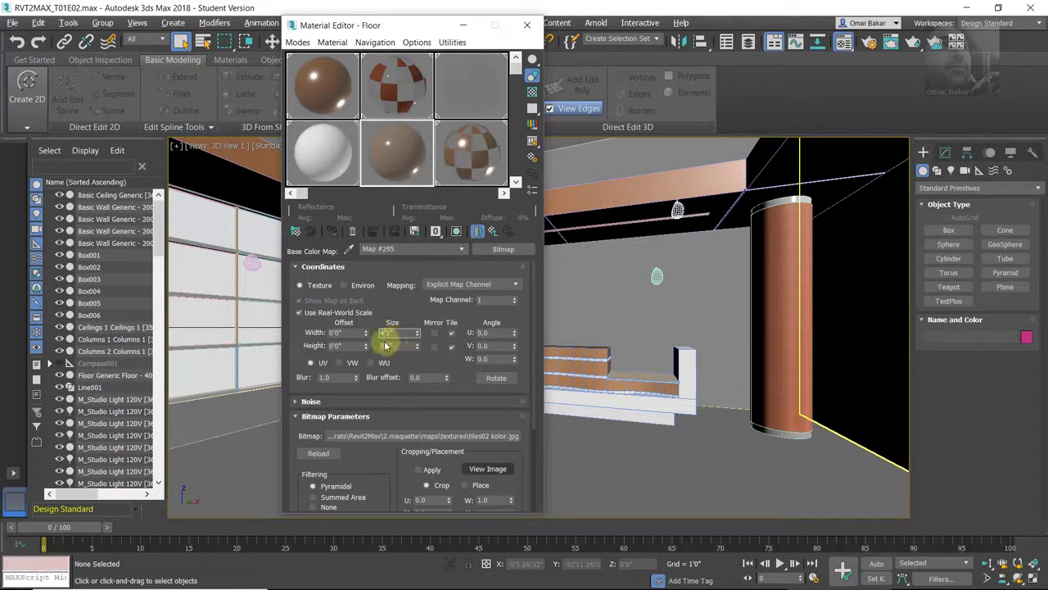
key(Tab)
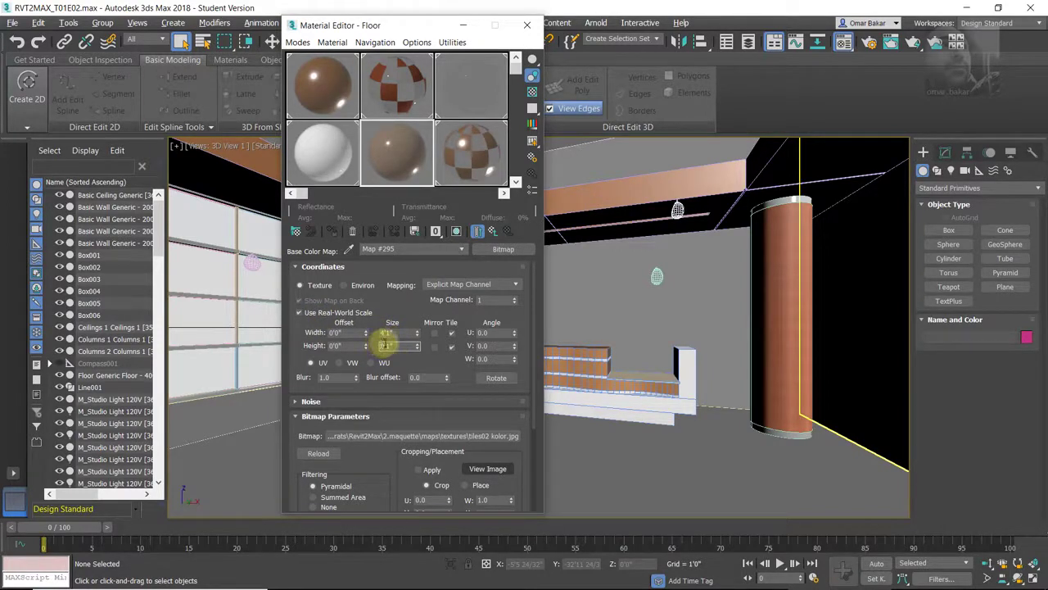
text(4)
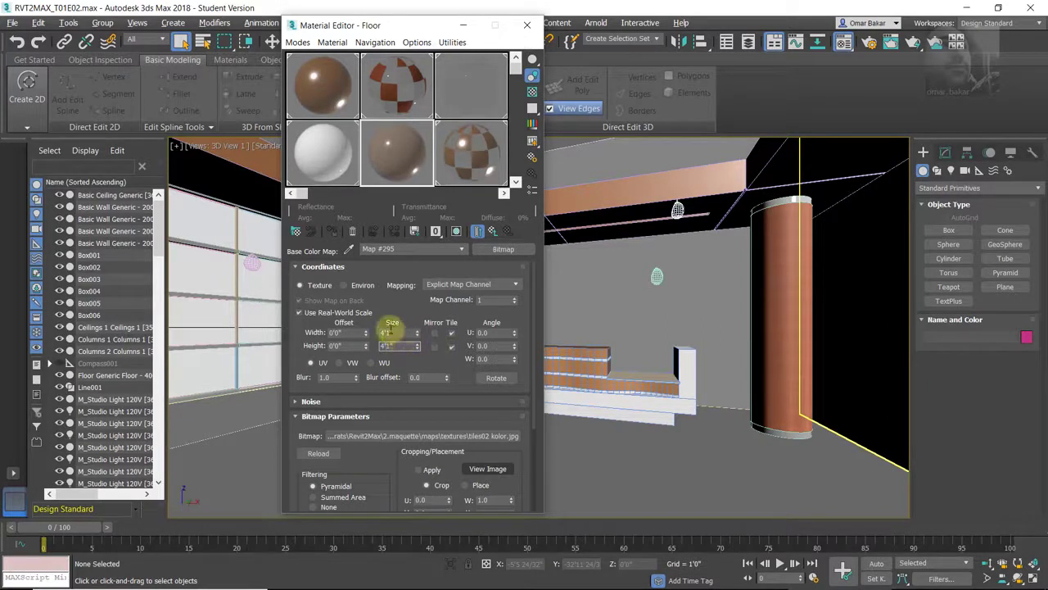
click(391, 331)
key(BackSpace)
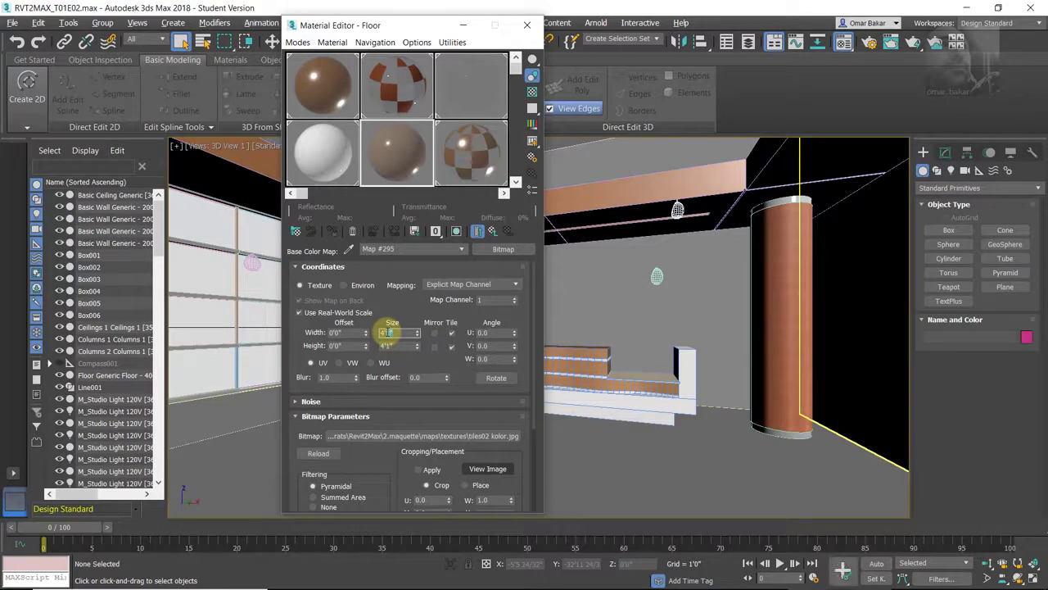
click(399, 347)
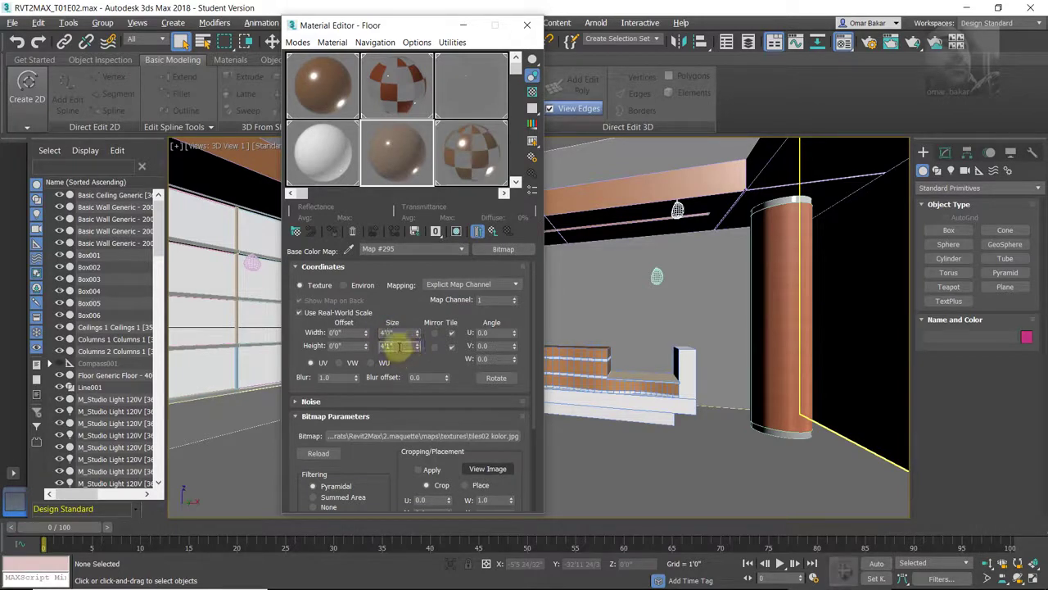
key(BackSpace)
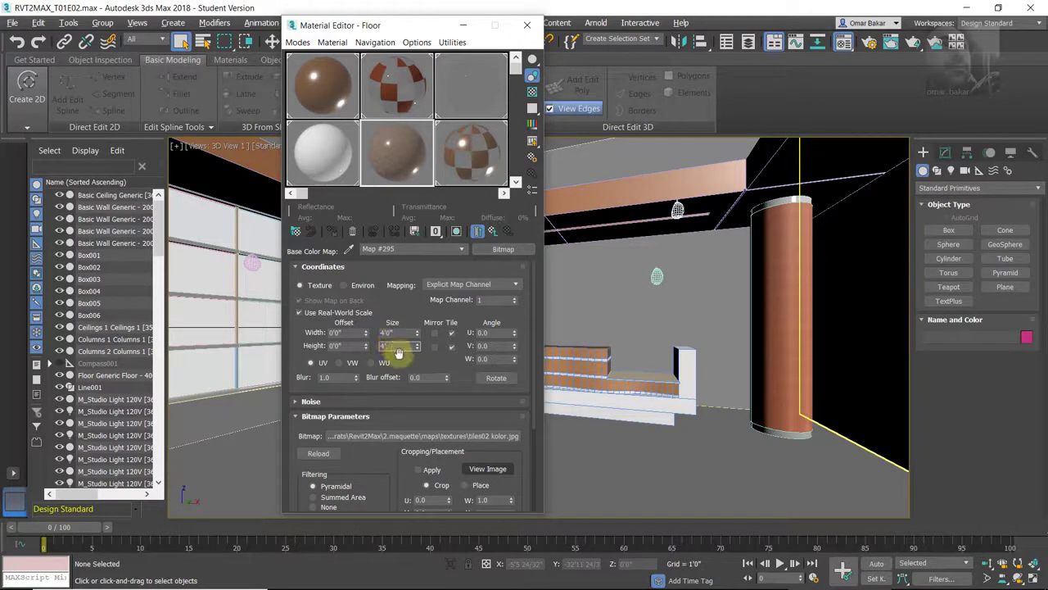
key(Tab)
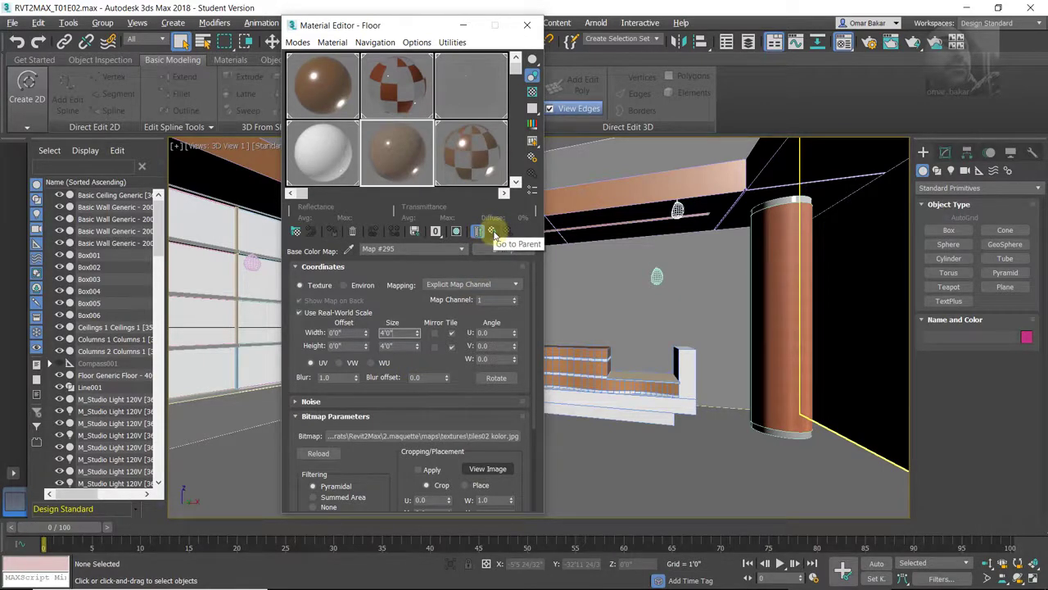
- Return to the Floor material's top level and enable Show Shaded Material in Viewport
click(493, 234)
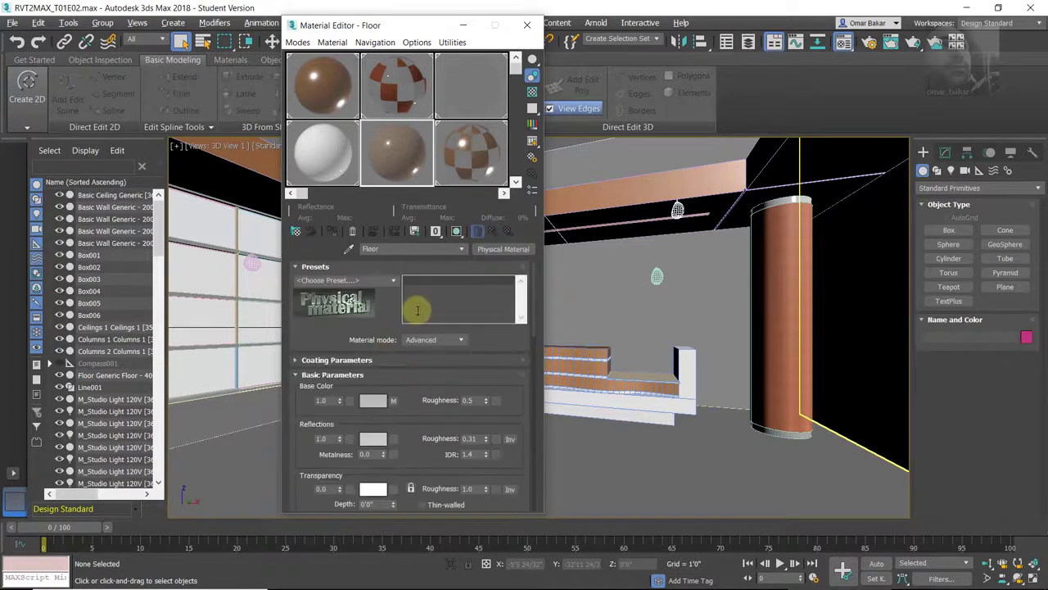
drag(363, 24, 127, 54)
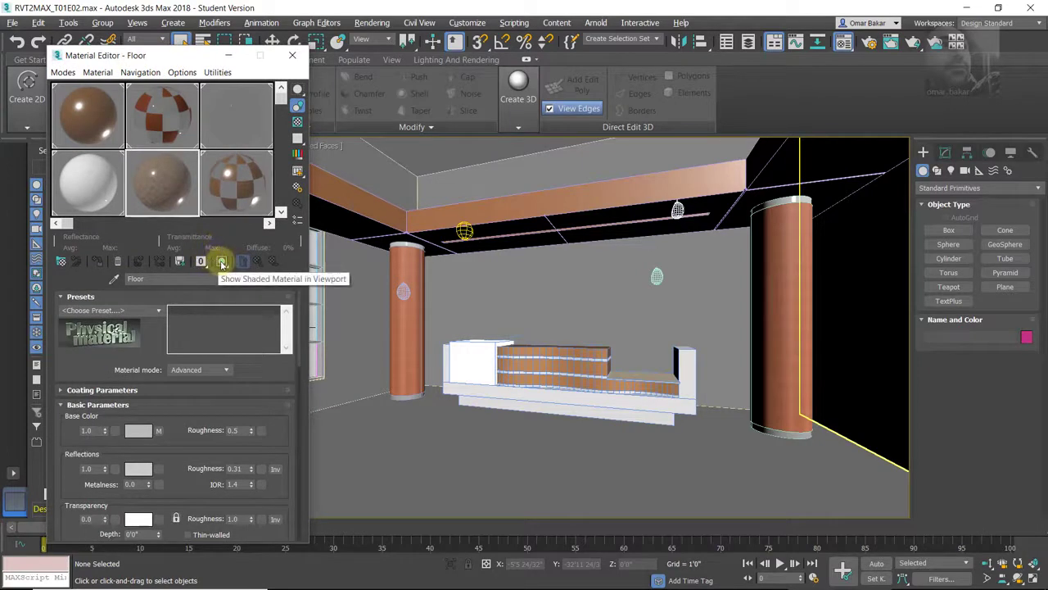
click(221, 262)
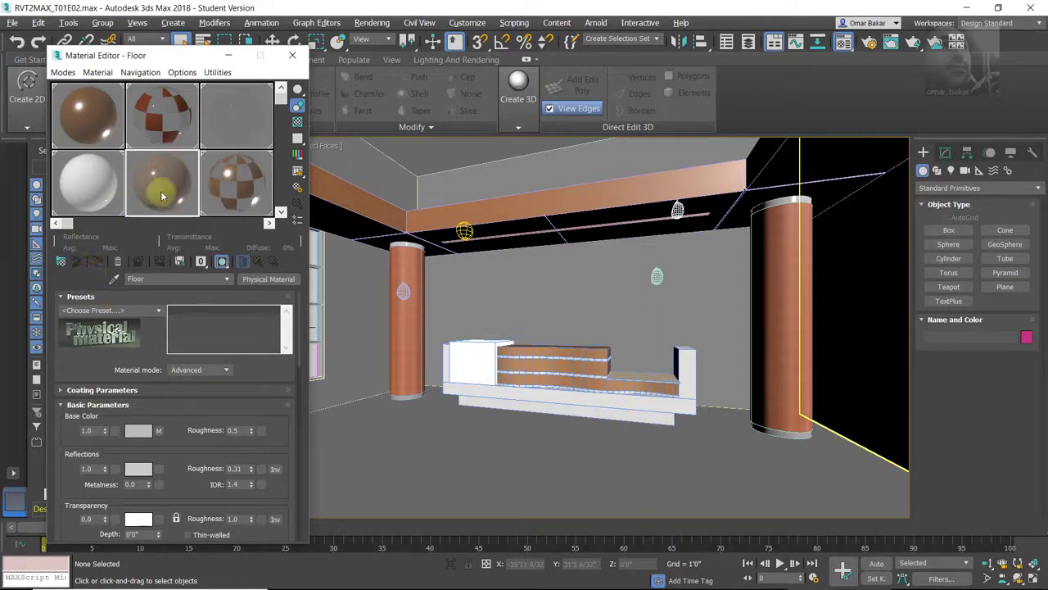
- Drag the Floor material onto the lobby floor, then open the reference lobby photo
drag(162, 187, 452, 448)
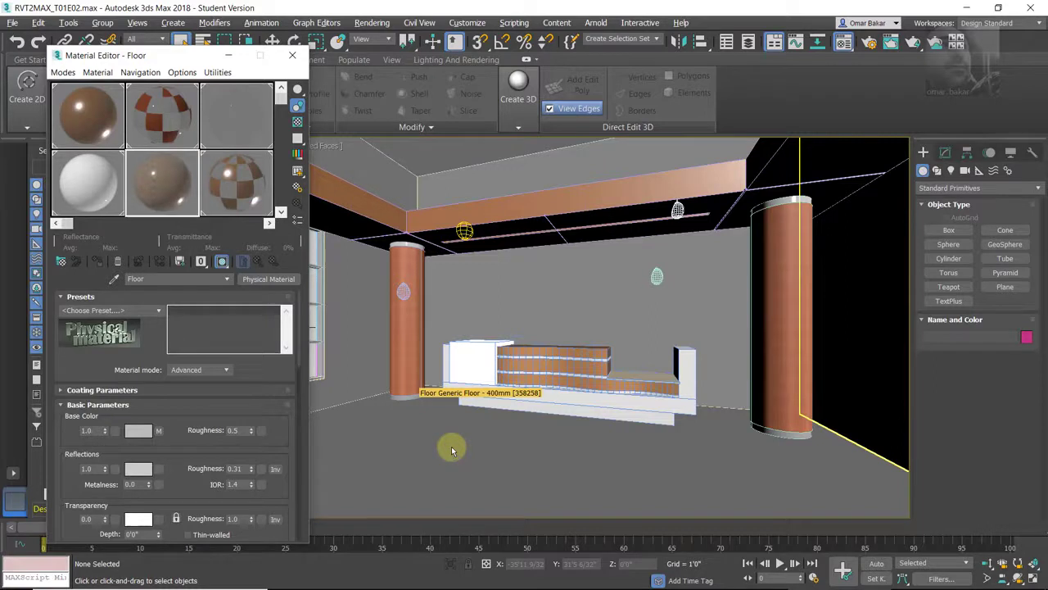
drag(452, 448, 409, 425)
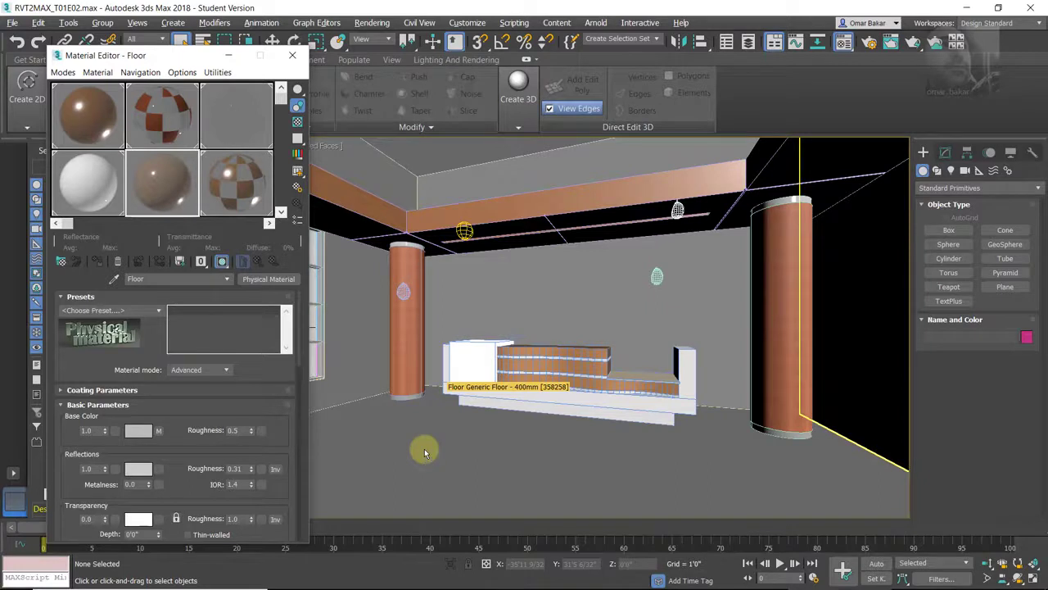
drag(424, 449, 424, 448)
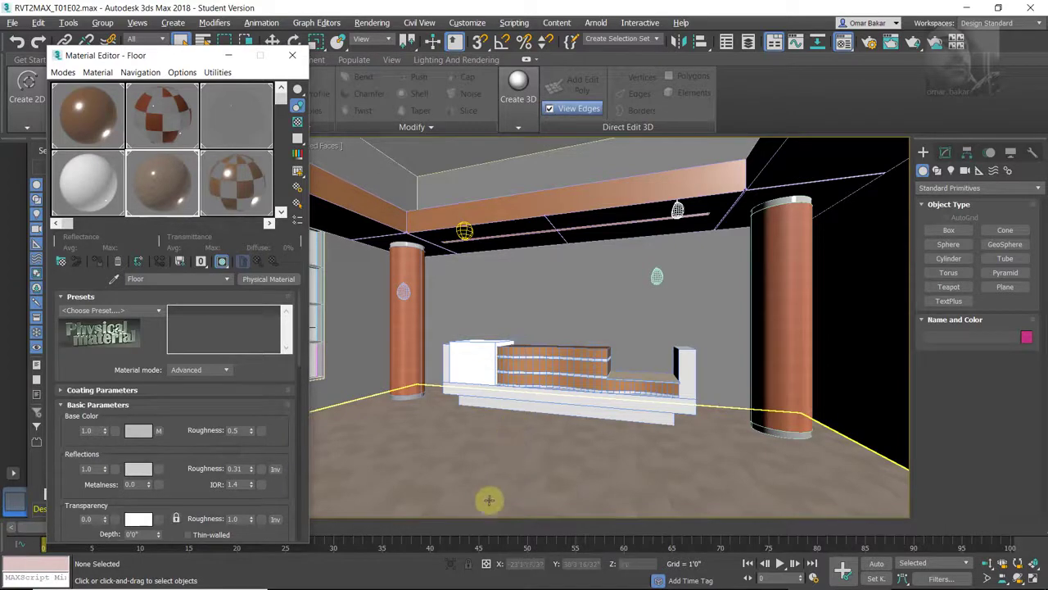
click(528, 576)
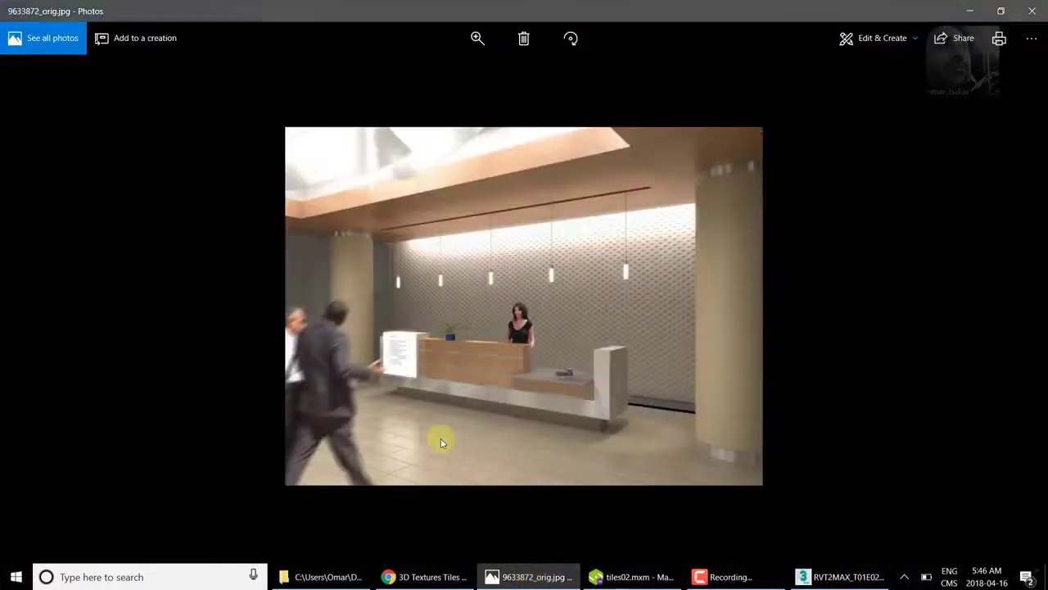
- Minimize the 9633872_orig.jpg reference image in Photos
click(969, 10)
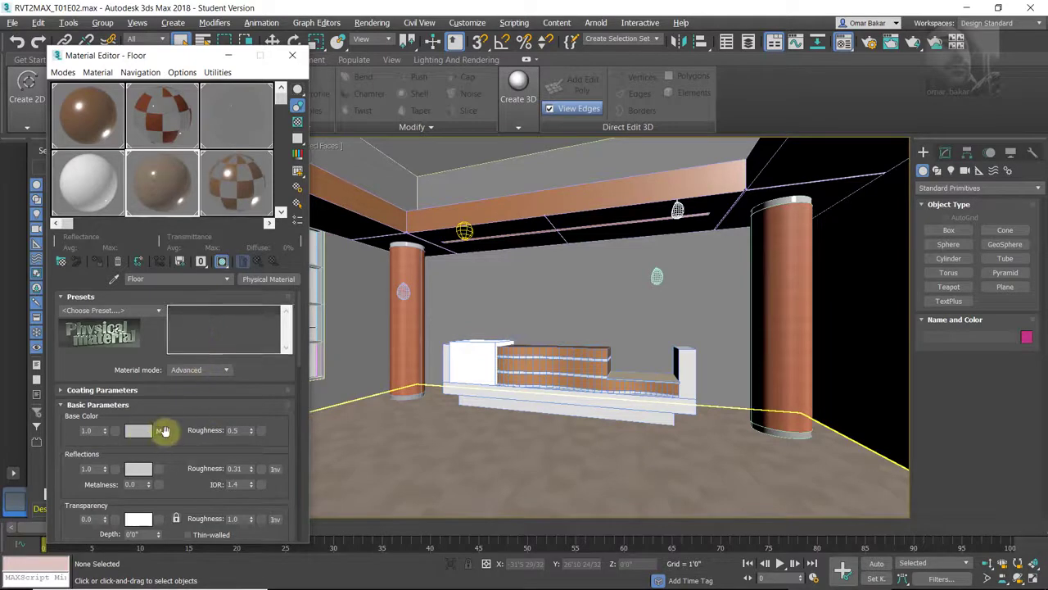
- Set the floor Base Color bitmap's angles to U 0, V 0, W 90, then return to the Floor material
click(160, 431)
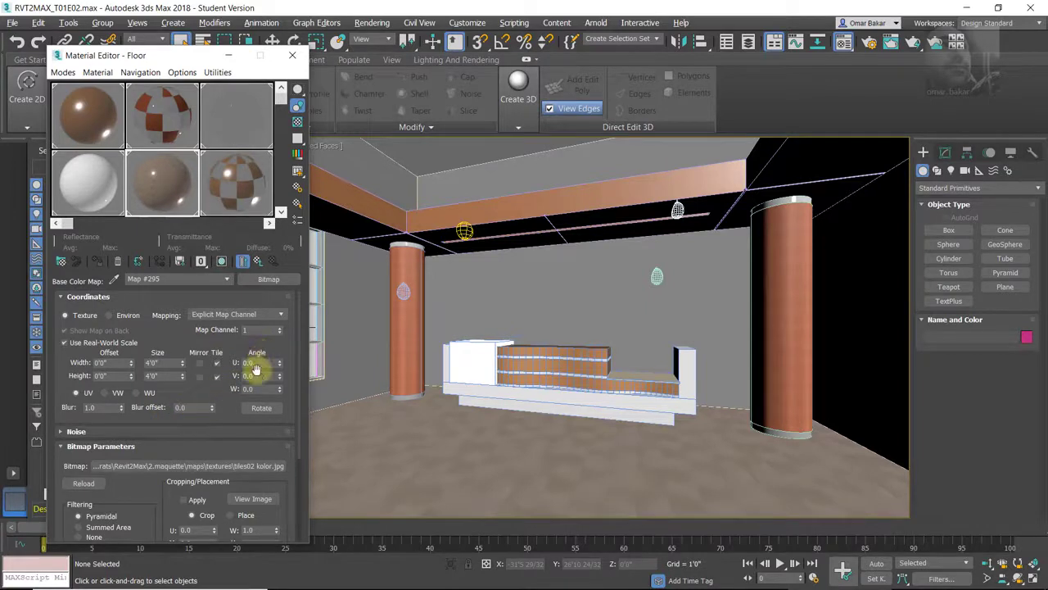
drag(259, 363, 239, 365)
text(90)
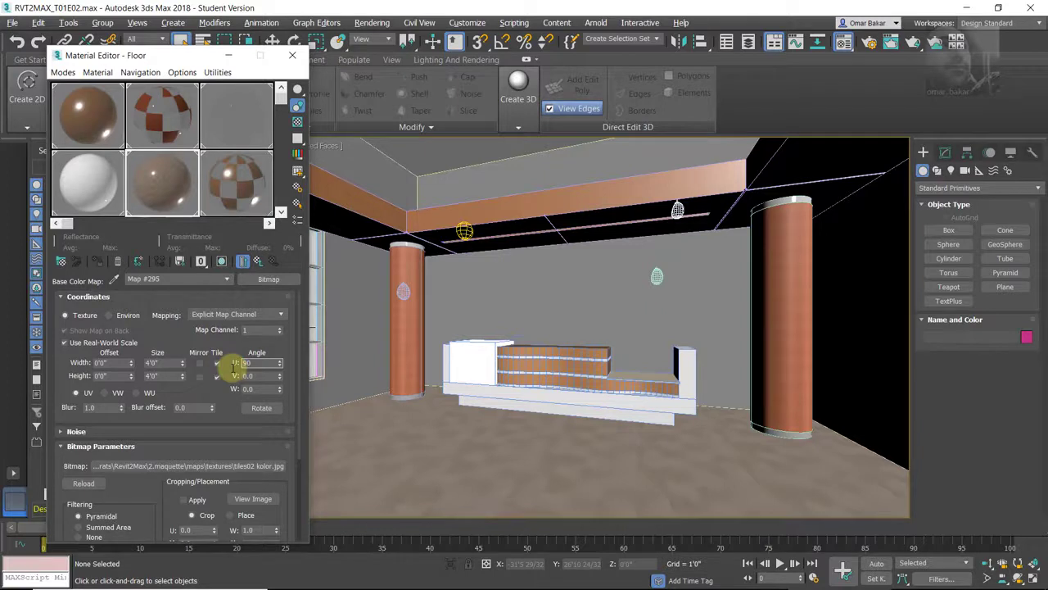
key(Return)
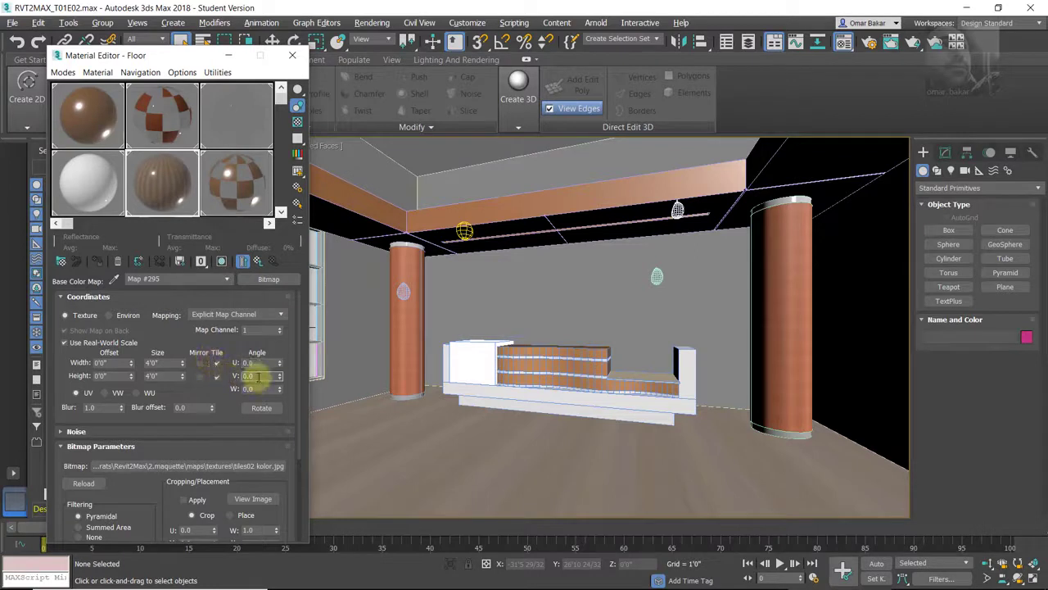
text(90)
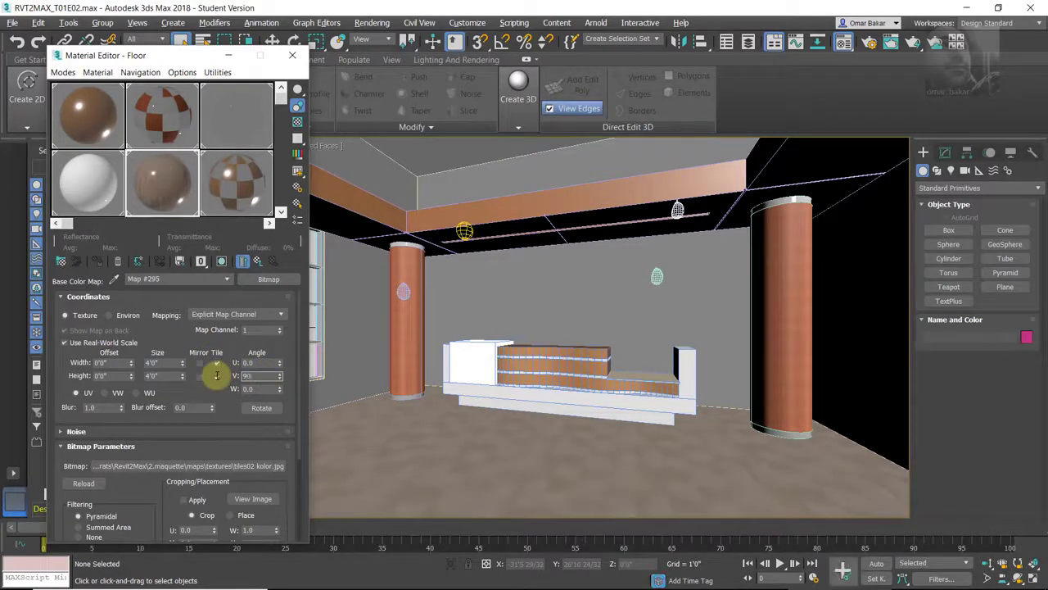
click(263, 363)
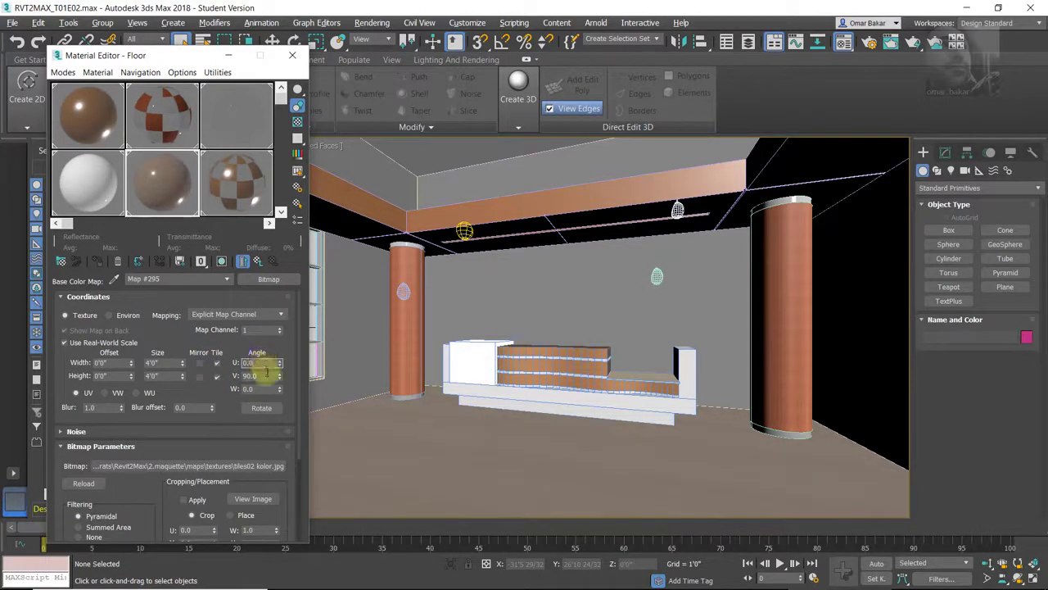
click(262, 377)
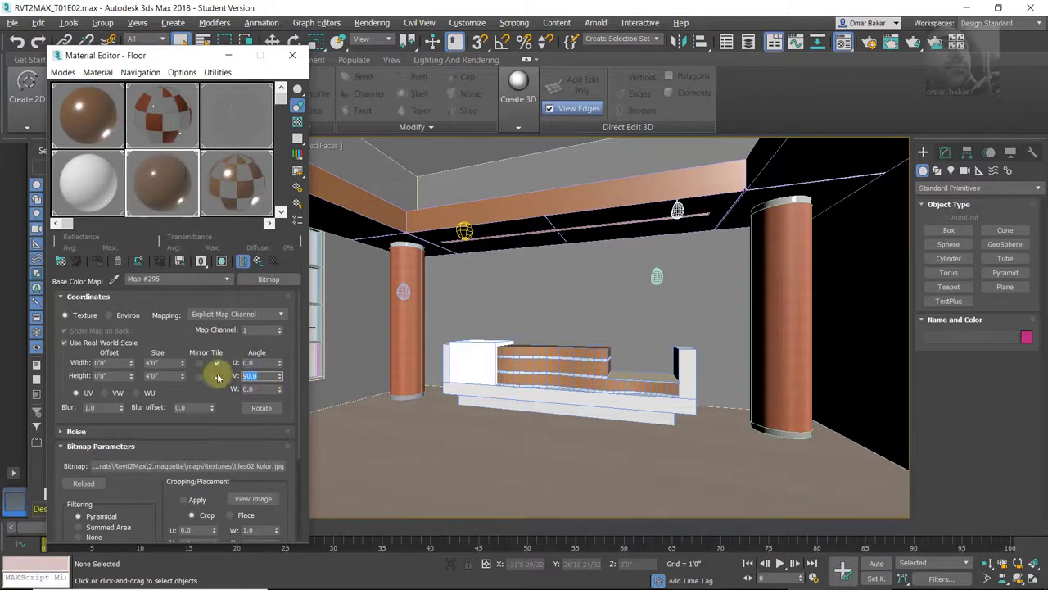
text(0)
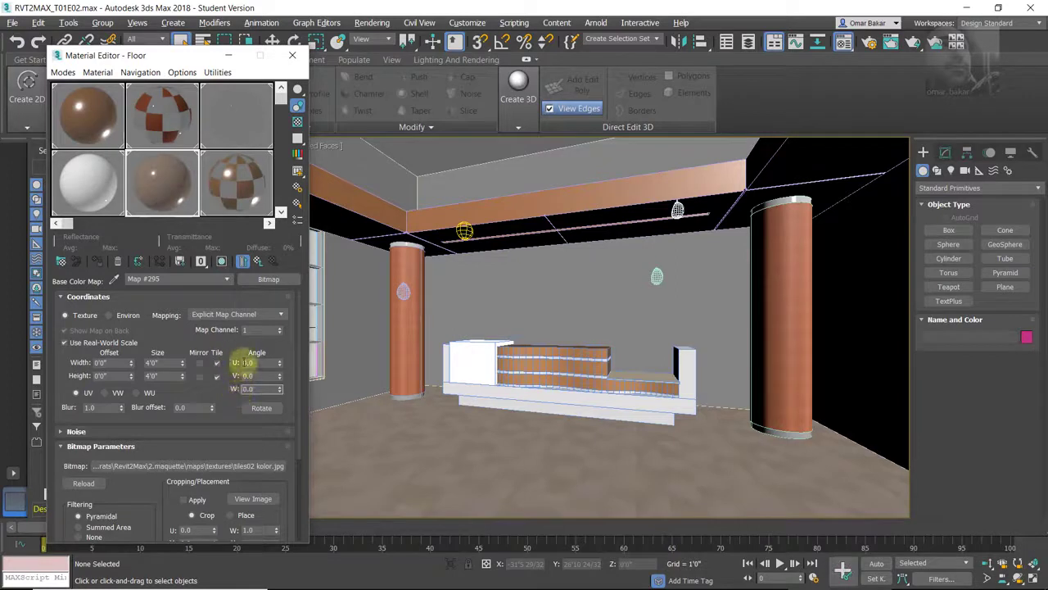
double_click(255, 388)
text(90)
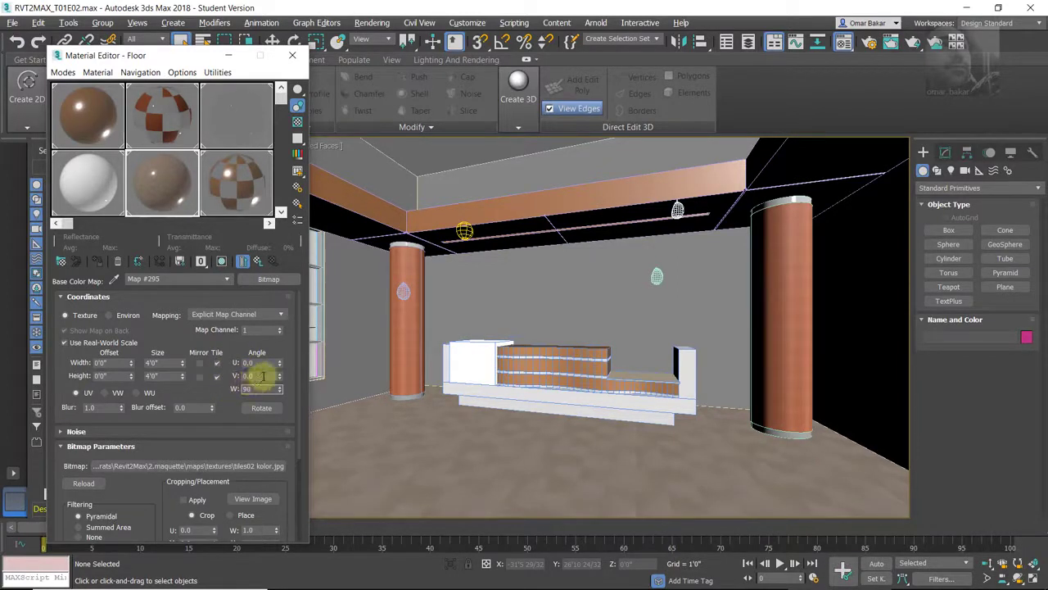
key(Return)
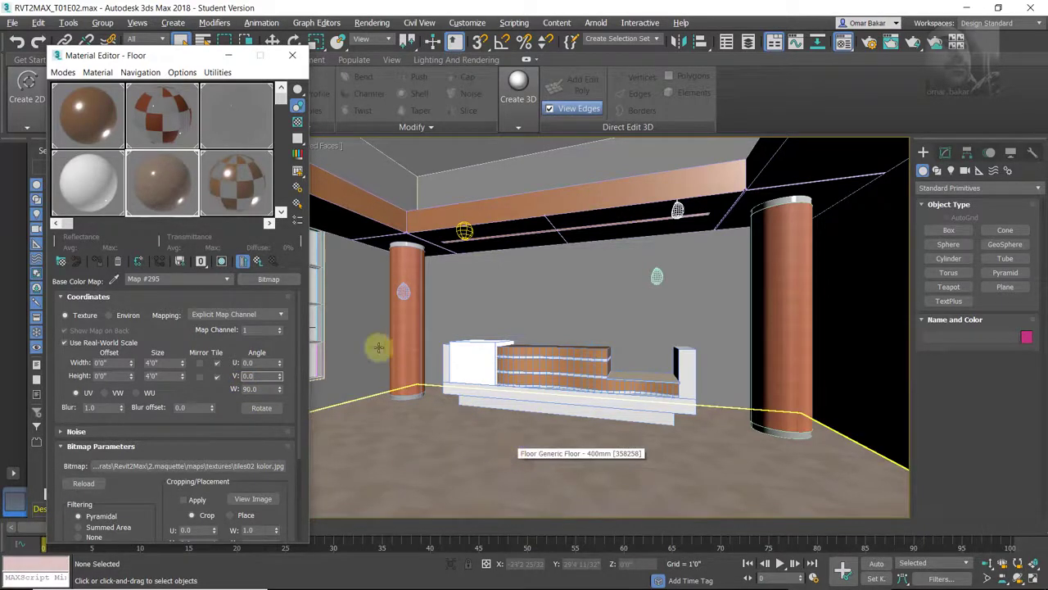
click(257, 262)
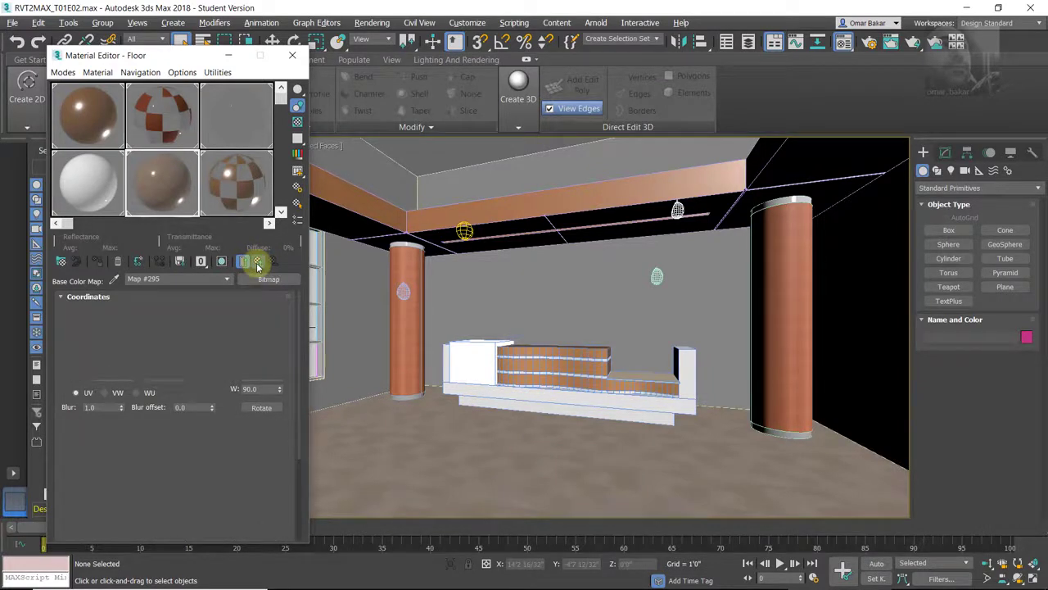
click(257, 262)
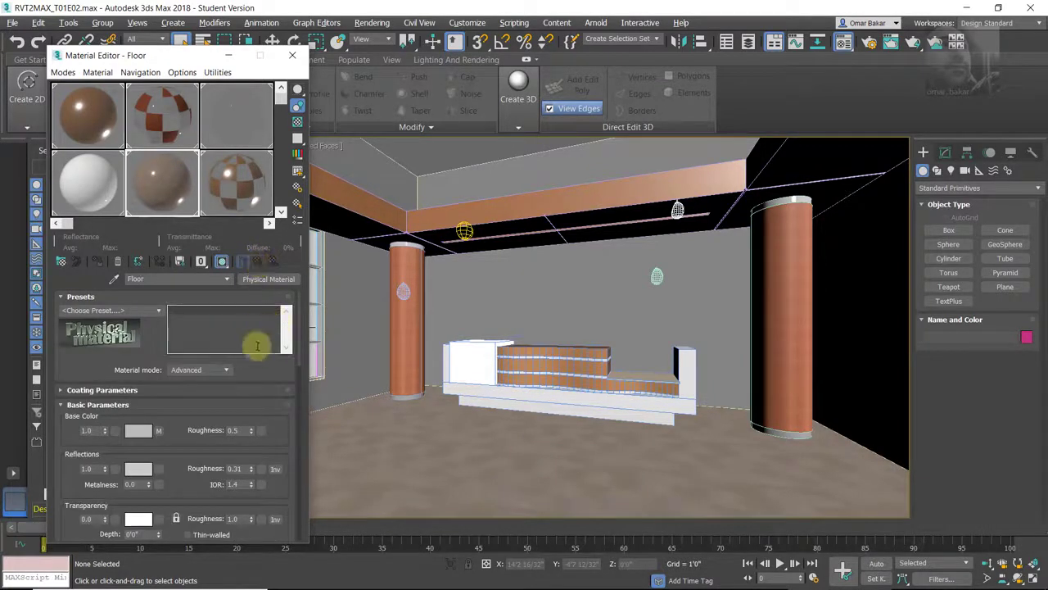
drag(218, 412, 218, 297)
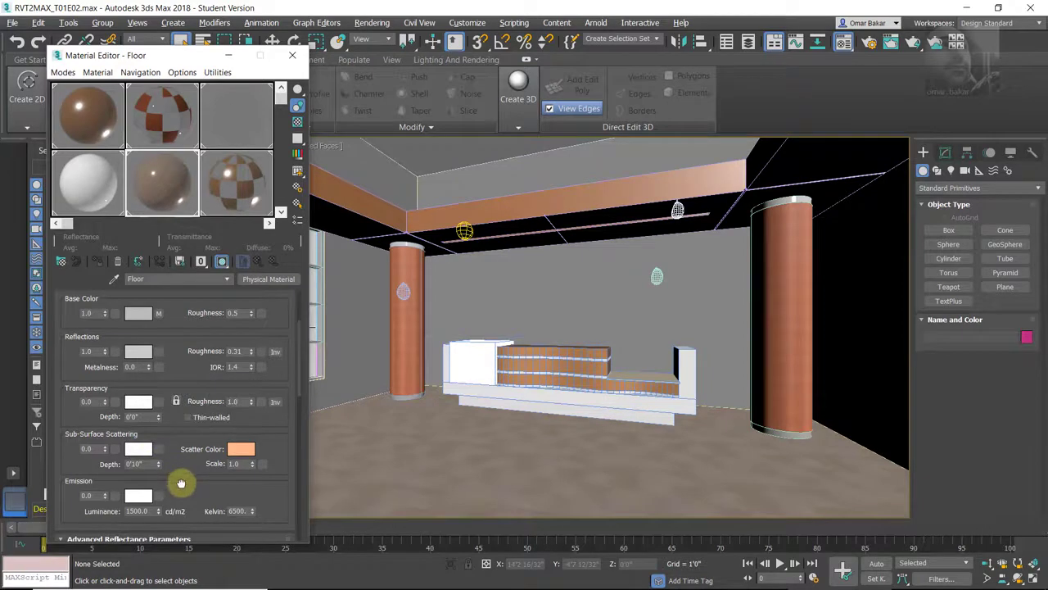
- Load tiles02 bump.jpg as a Bitmap in the Floor material's Bump Map slot
drag(181, 483, 208, 309)
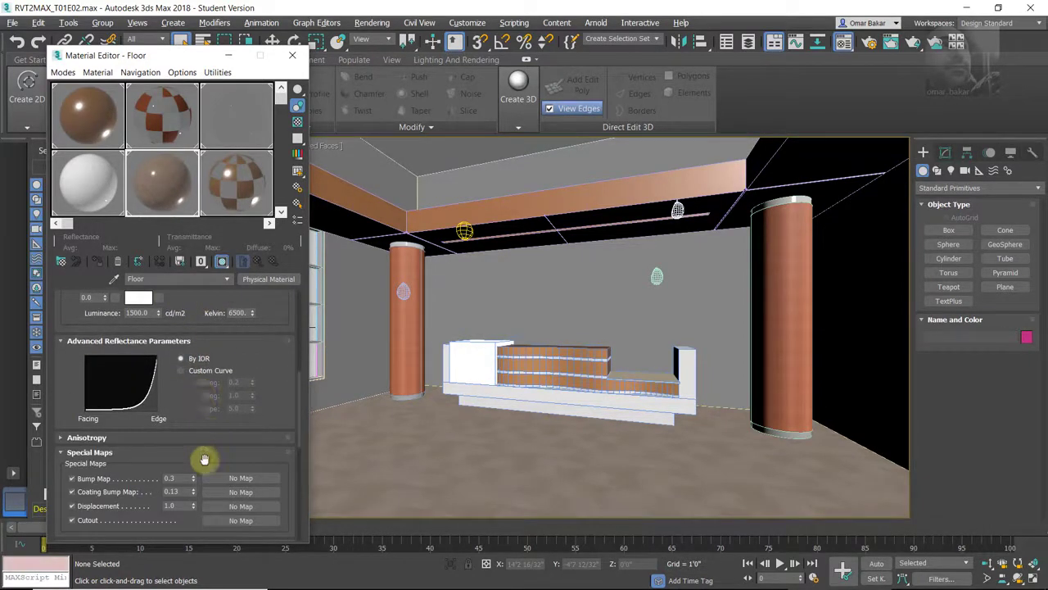
drag(204, 459, 206, 415)
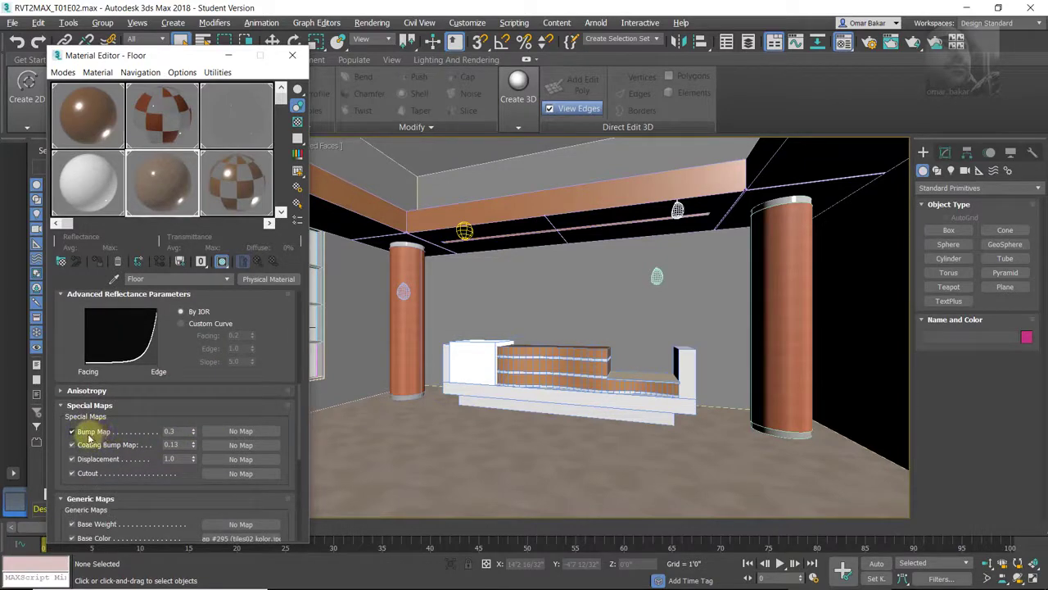
click(269, 433)
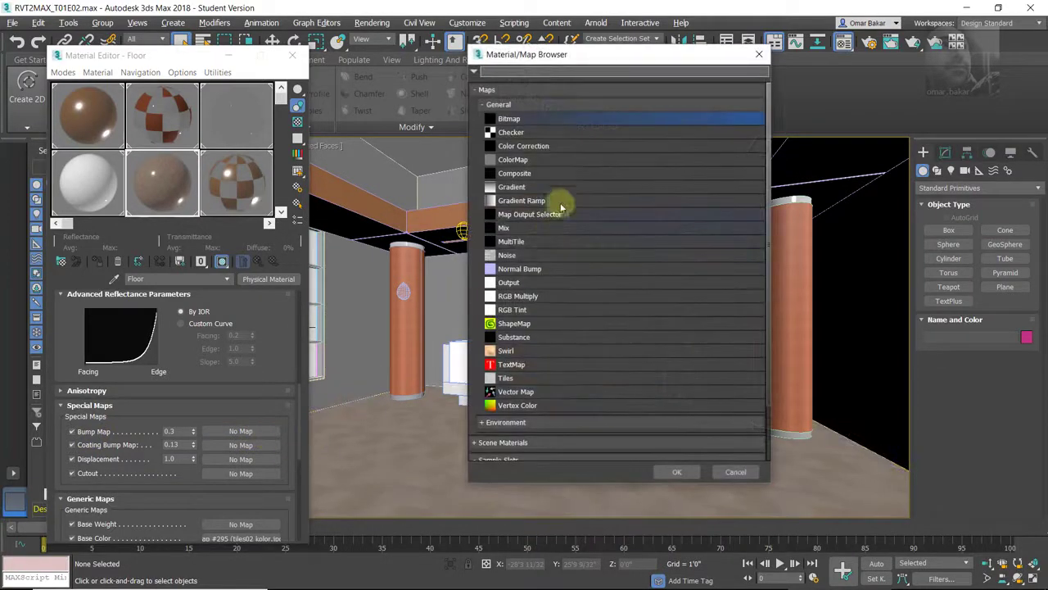
double_click(518, 121)
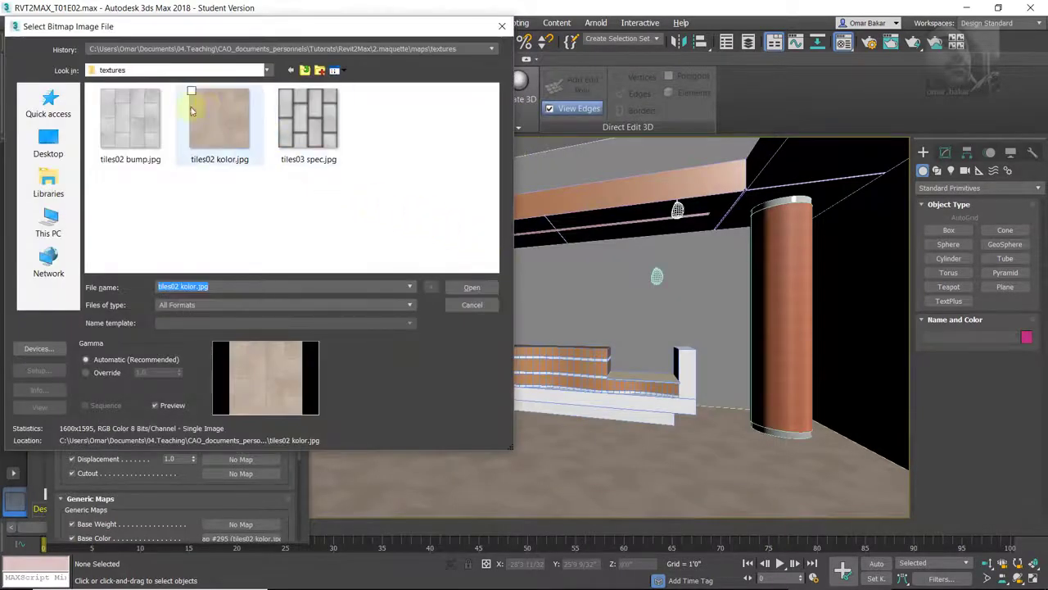
click(127, 135)
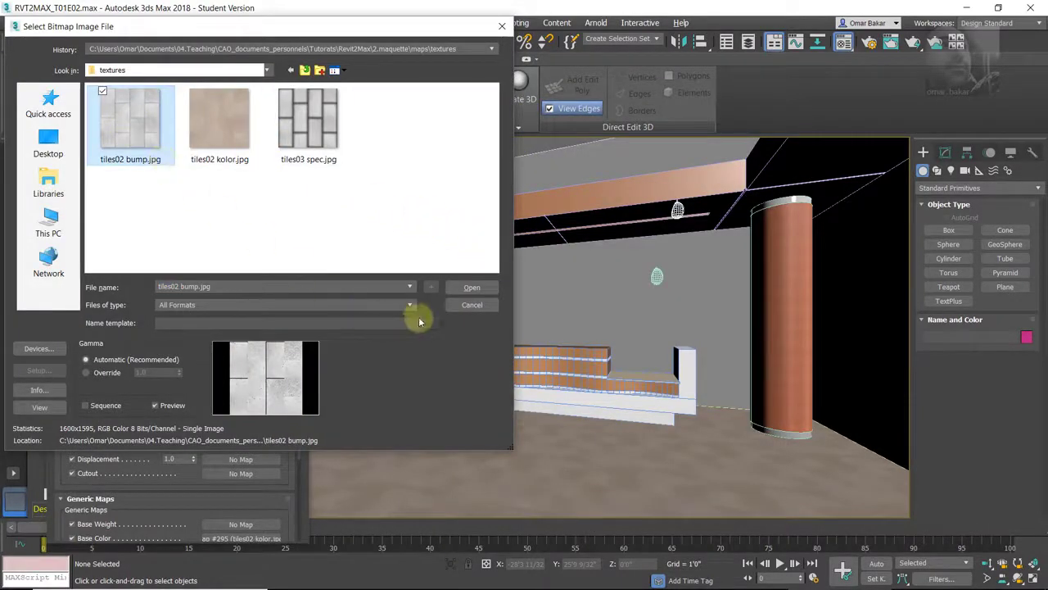
click(469, 288)
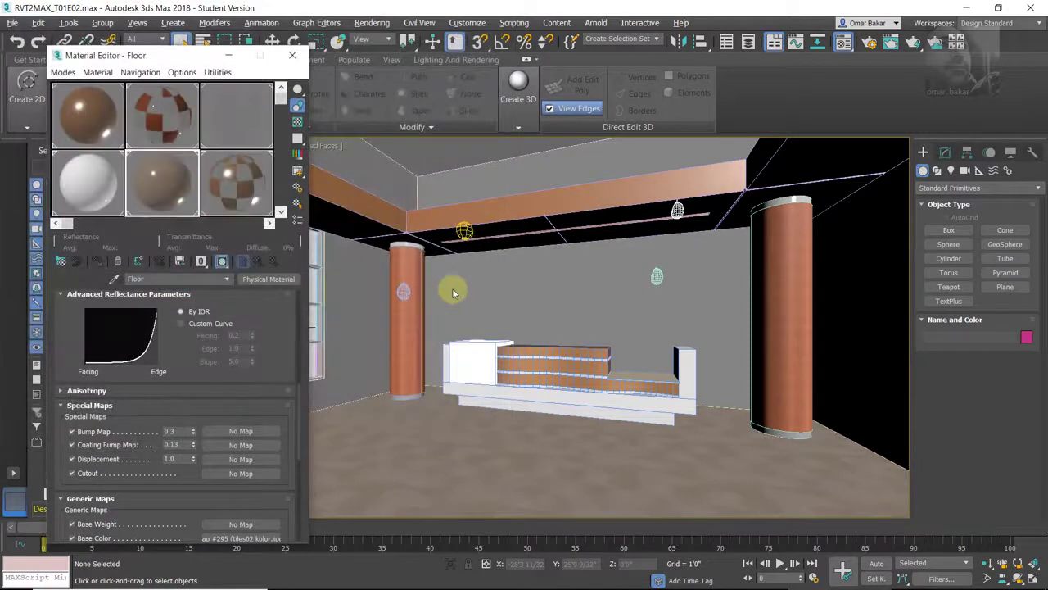
- Give the bump bitmap a 4'0" by 4'0" size and a 90 W angle, then return to the parent
click(266, 430)
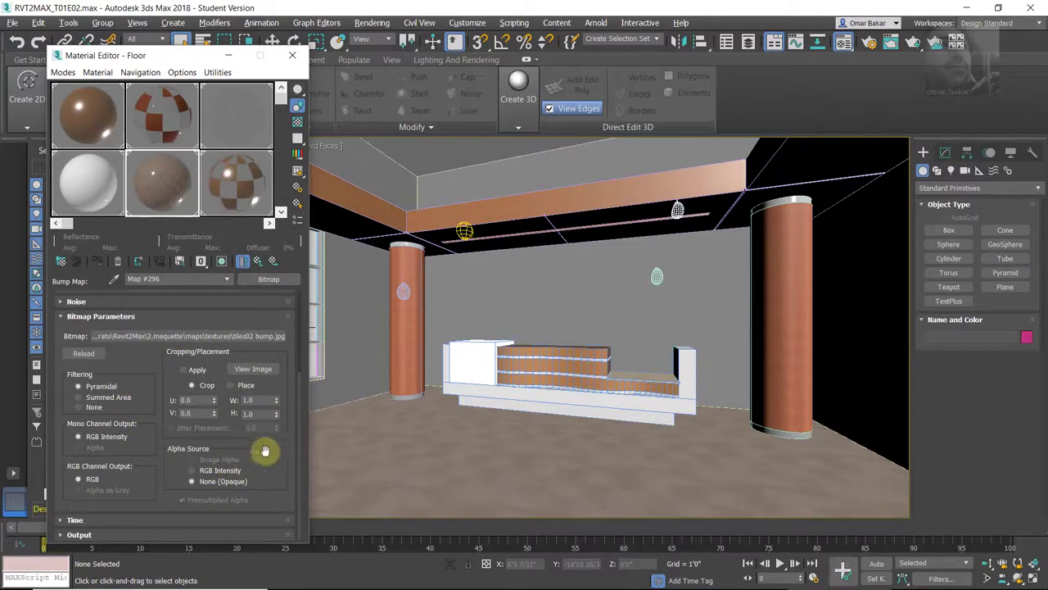
drag(272, 401, 270, 496)
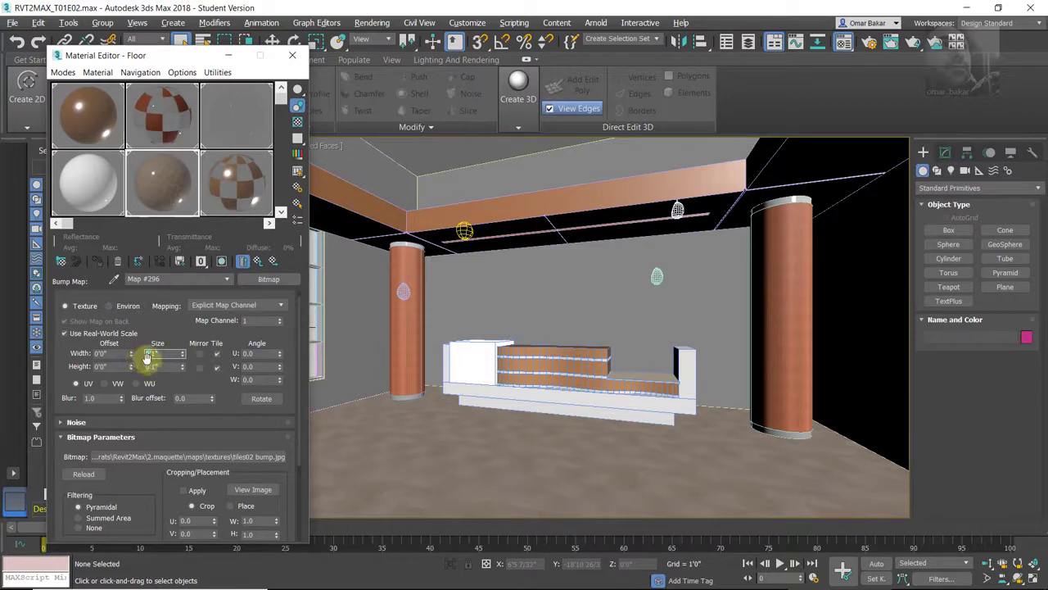
drag(150, 353, 150, 344)
double_click(152, 366)
text(4'1")
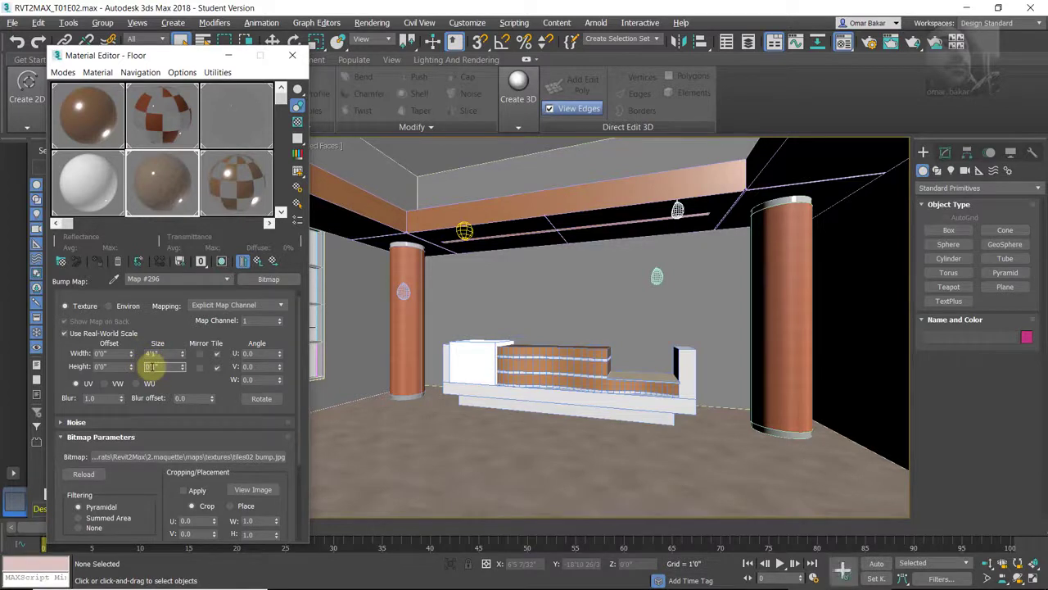
click(166, 352)
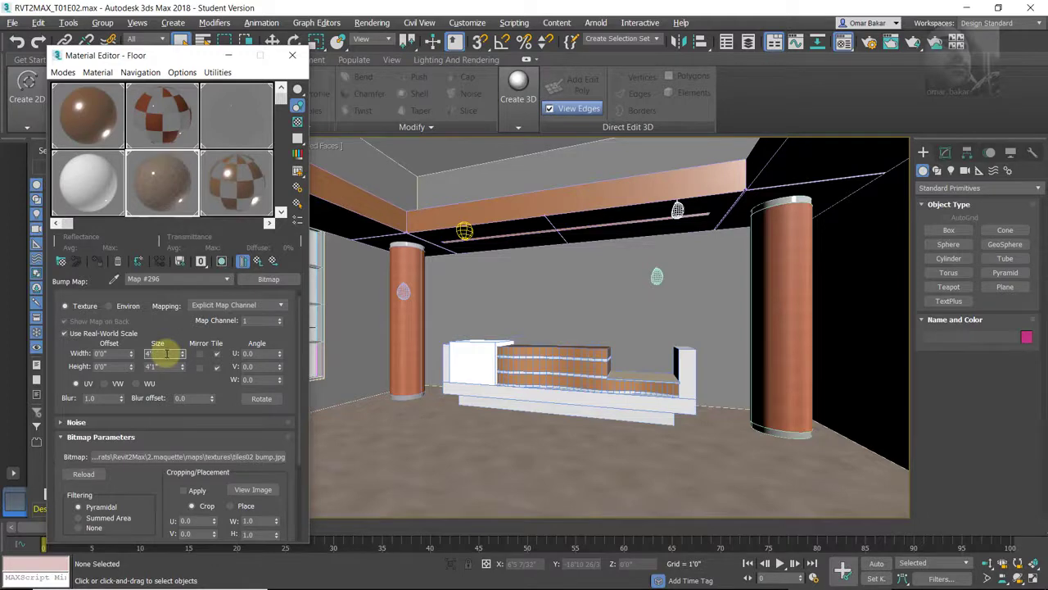
click(163, 367)
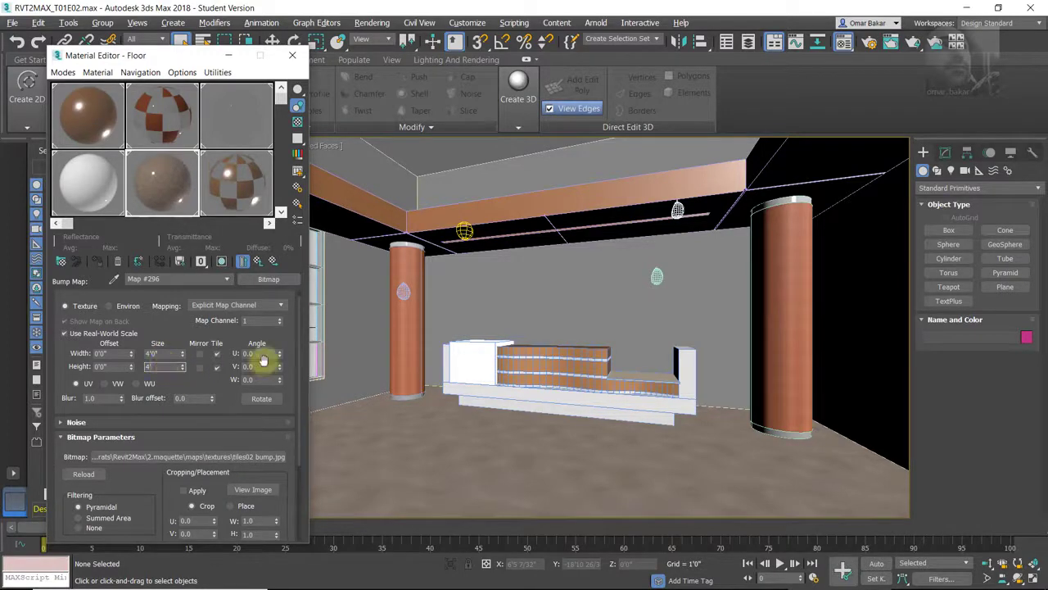
click(260, 379)
text(90)
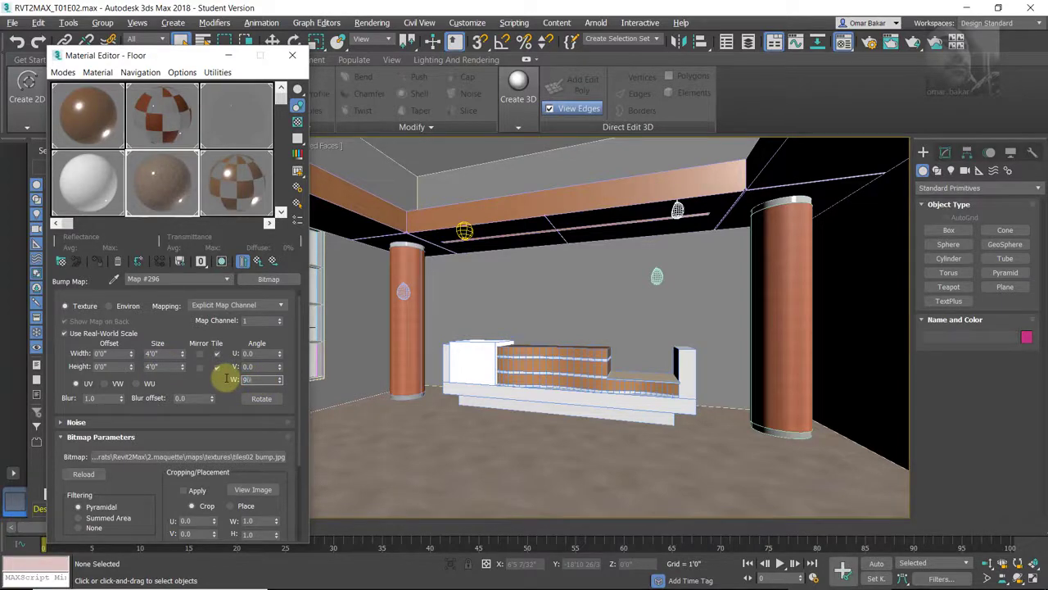
click(162, 353)
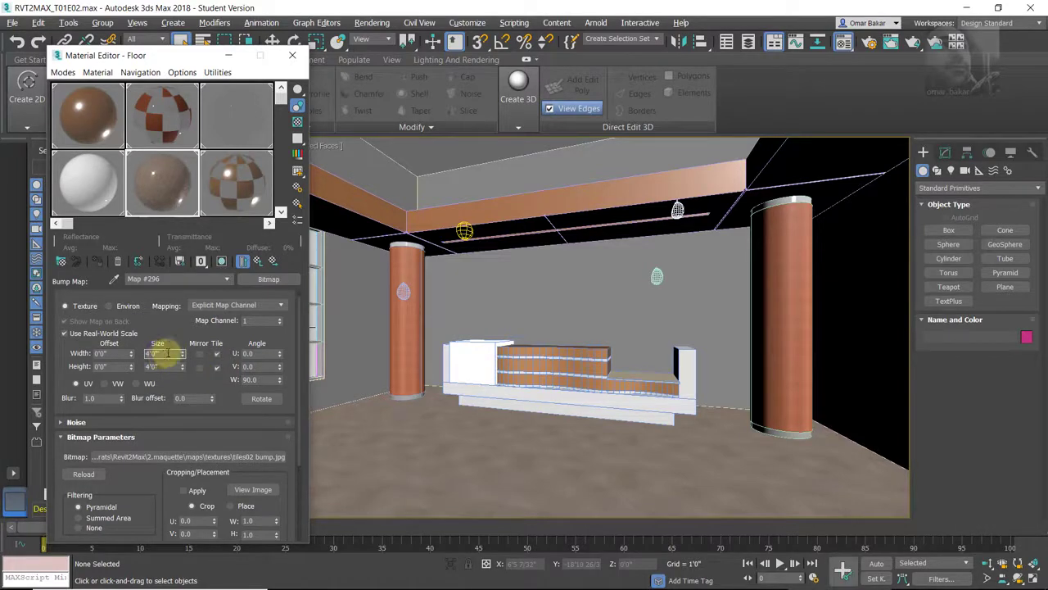
click(257, 262)
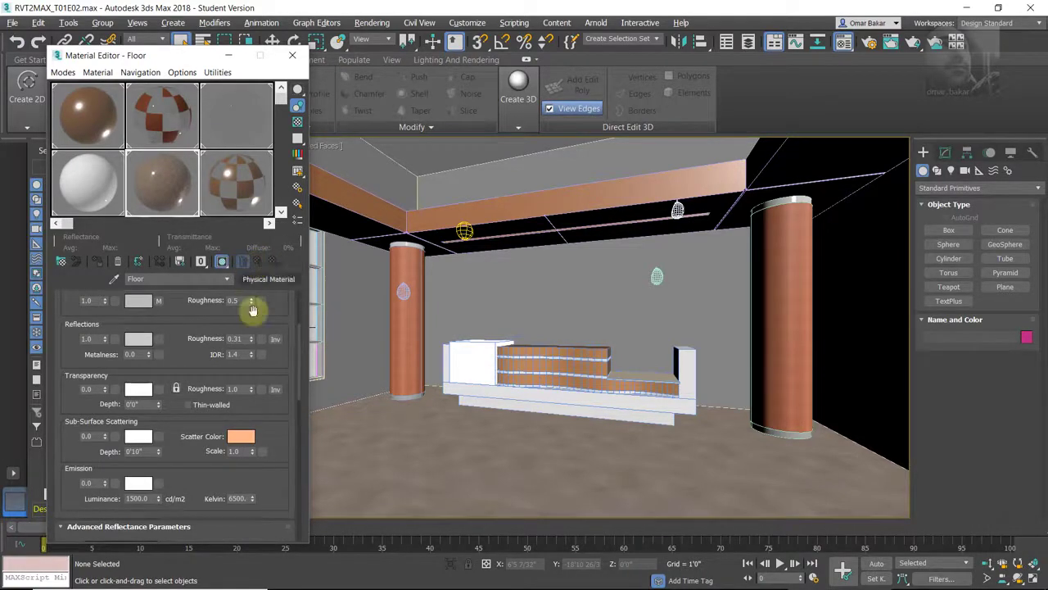
- Save the lobby scene, close the Material Editor, and bring back the reference photo
mouse_move(274, 421)
mouse_down()
mouse_move(274, 347)
mouse_move(264, 516)
mouse_up()
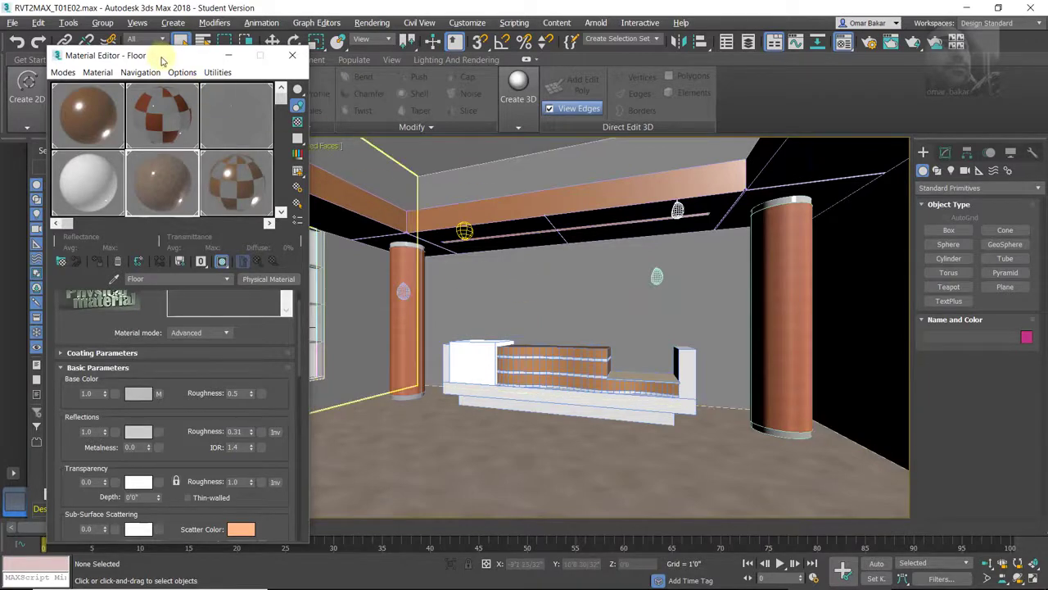
drag(156, 63, 208, 129)
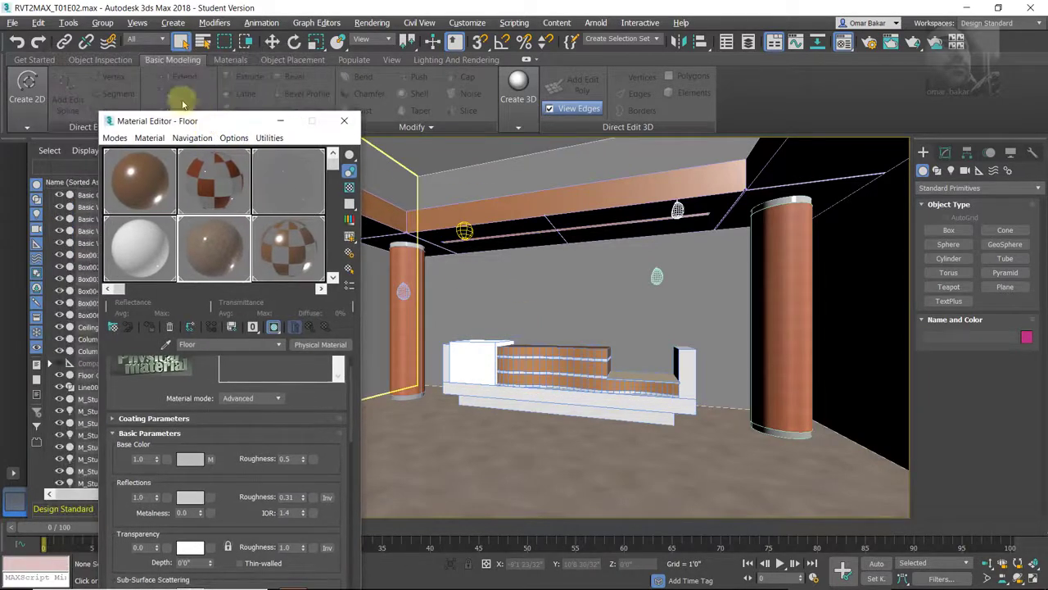
click(11, 23)
click(25, 121)
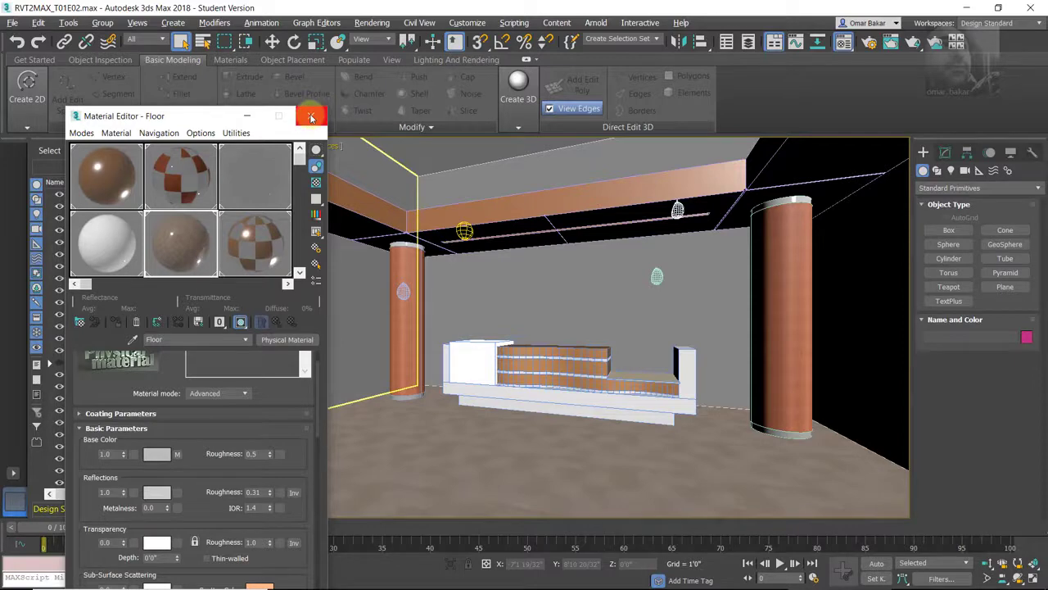
click(312, 118)
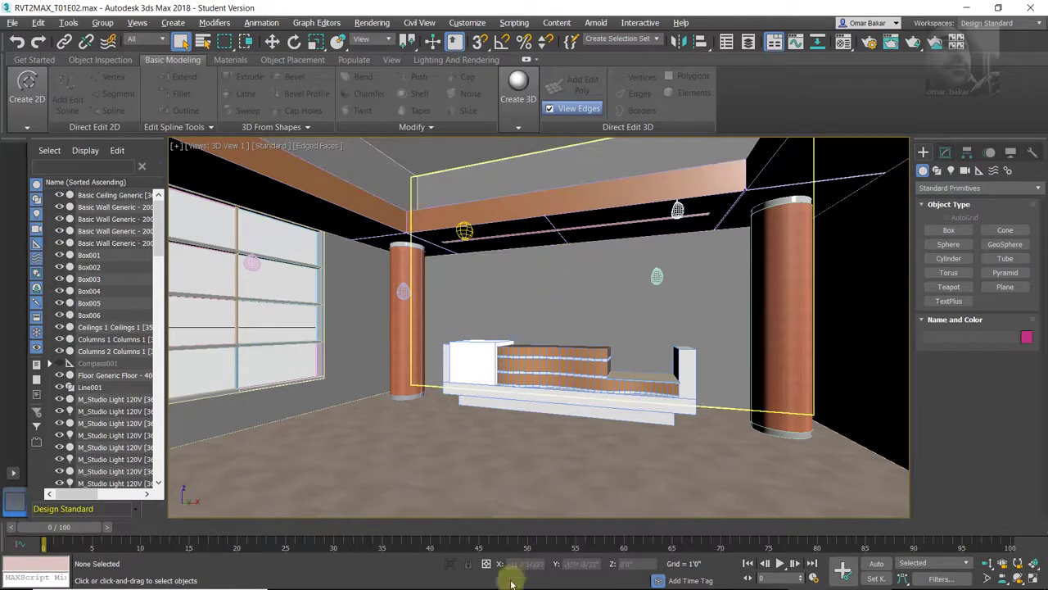
click(544, 578)
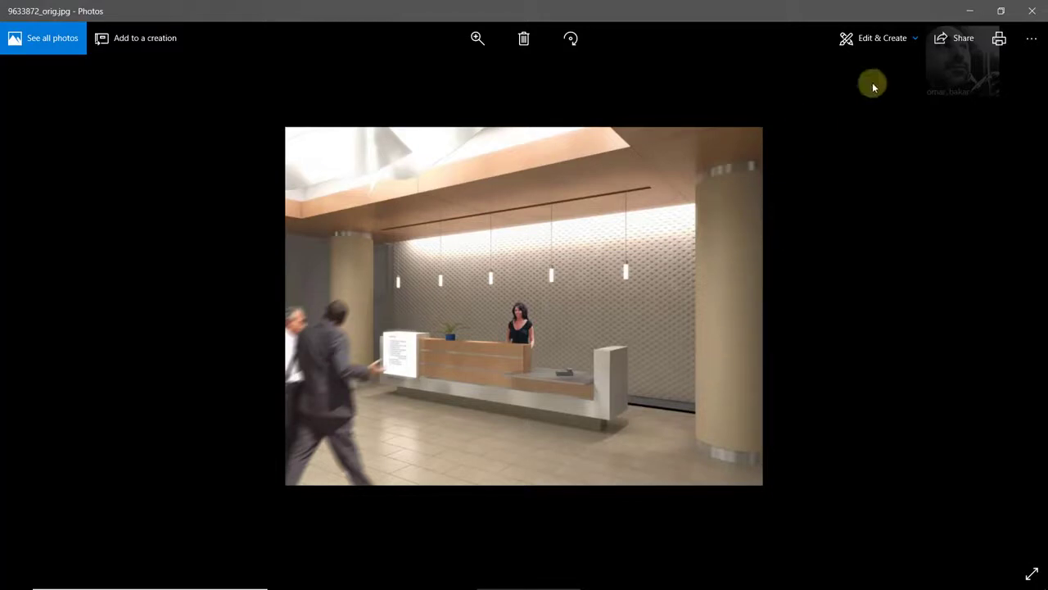
click(967, 21)
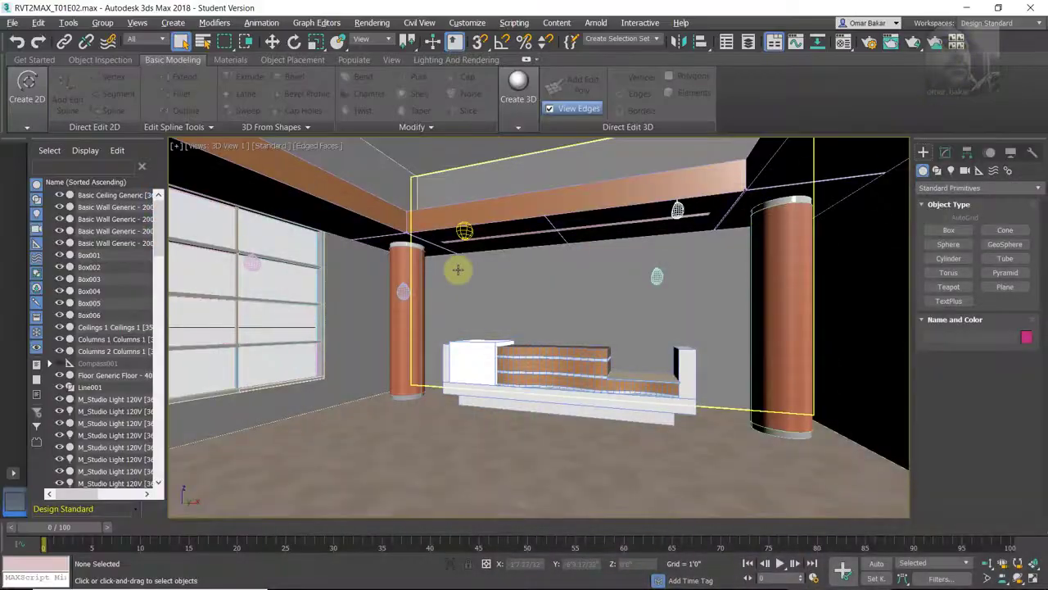
- Set 3D snapping to Face only, clearing Grid Points and Vertex, and start a box along the back wall
click(950, 231)
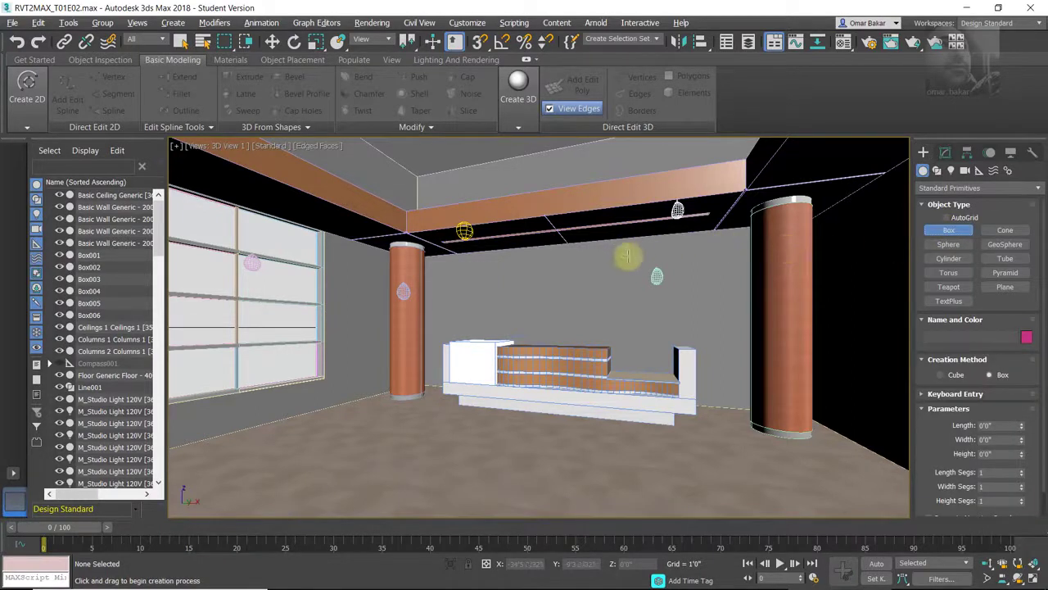
right_click(479, 45)
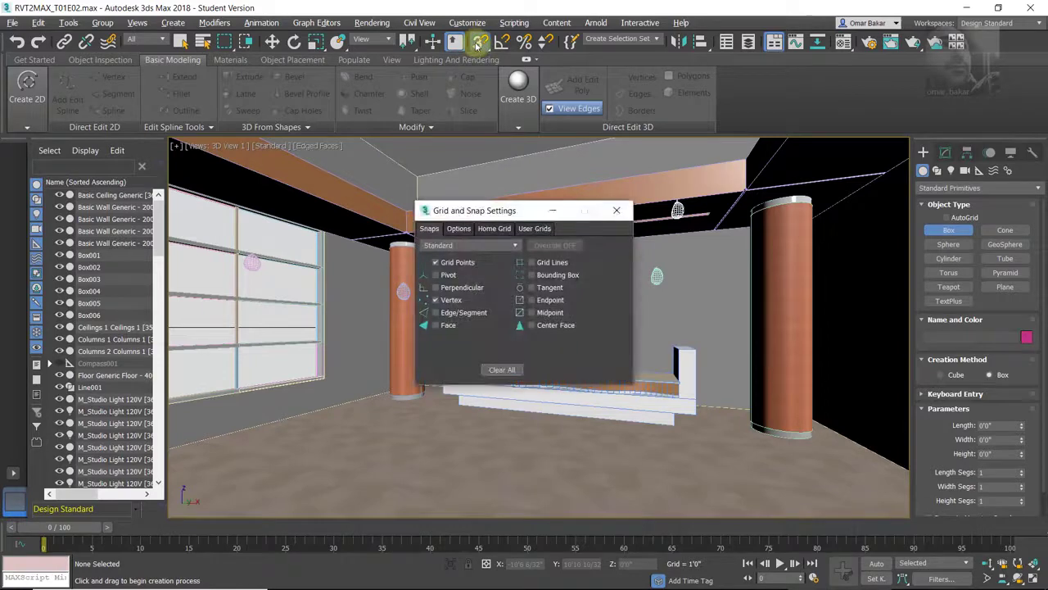
click(435, 262)
click(436, 300)
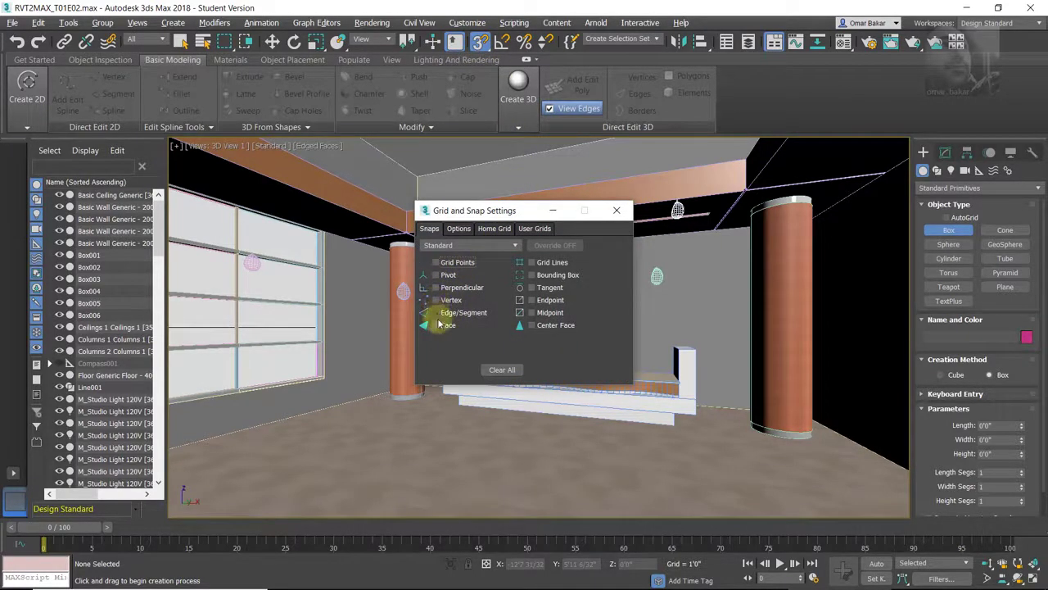
click(438, 327)
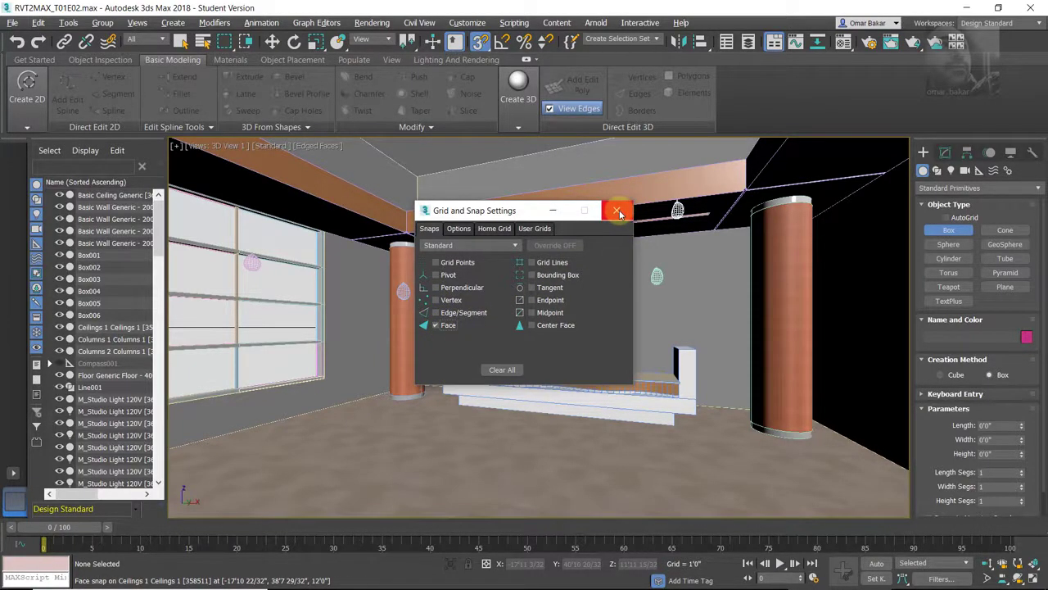
click(618, 213)
mouse_move(464, 230)
mouse_down()
mouse_move(428, 379)
mouse_move(741, 234)
mouse_up()
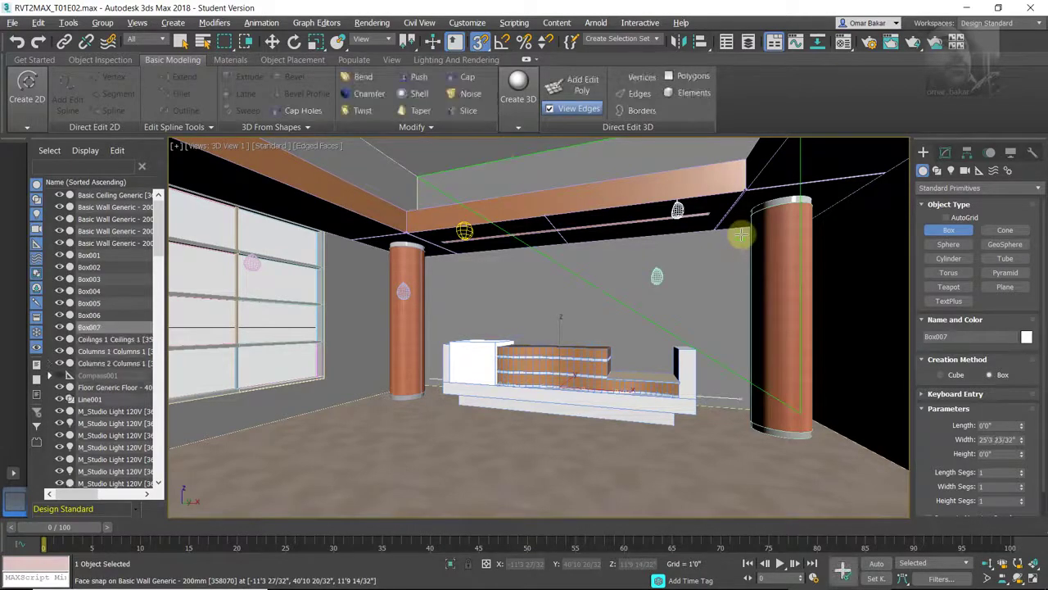
- Finish Box007 at 11'1 11/32" height and open its parameters in the Modify panel
click(739, 236)
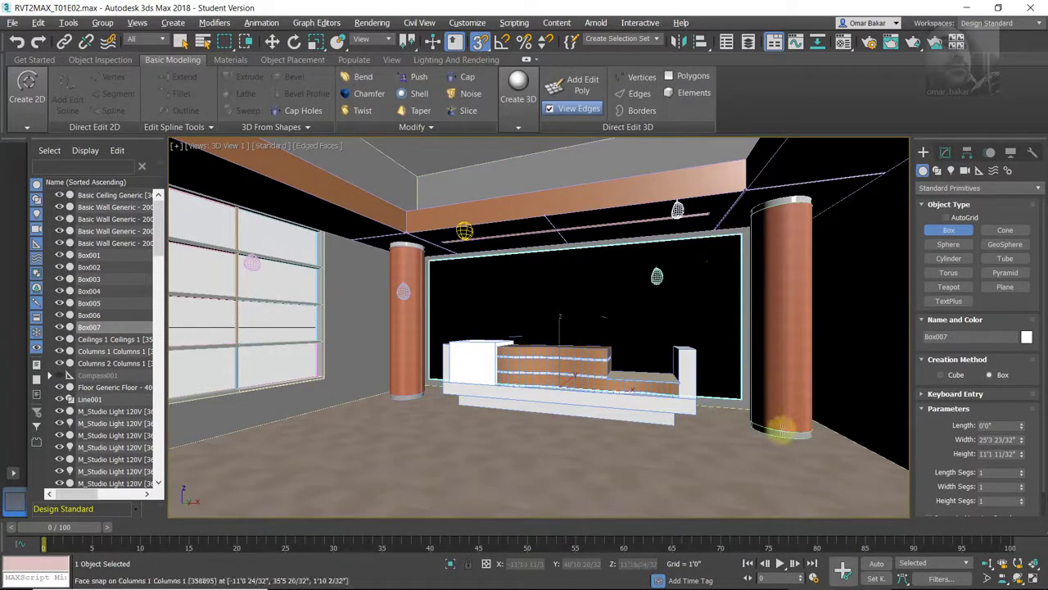
click(184, 42)
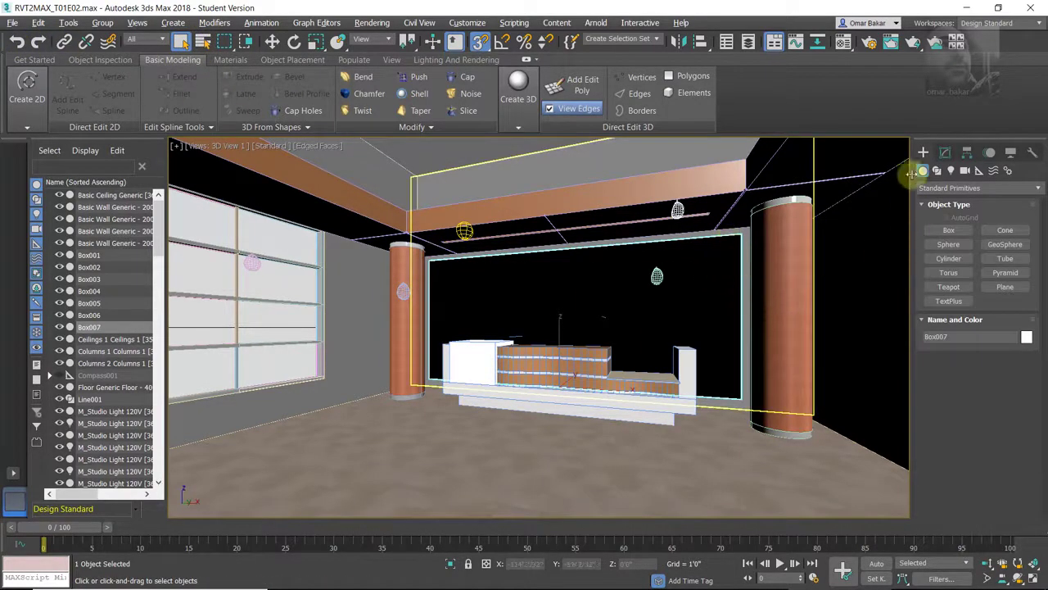
click(946, 154)
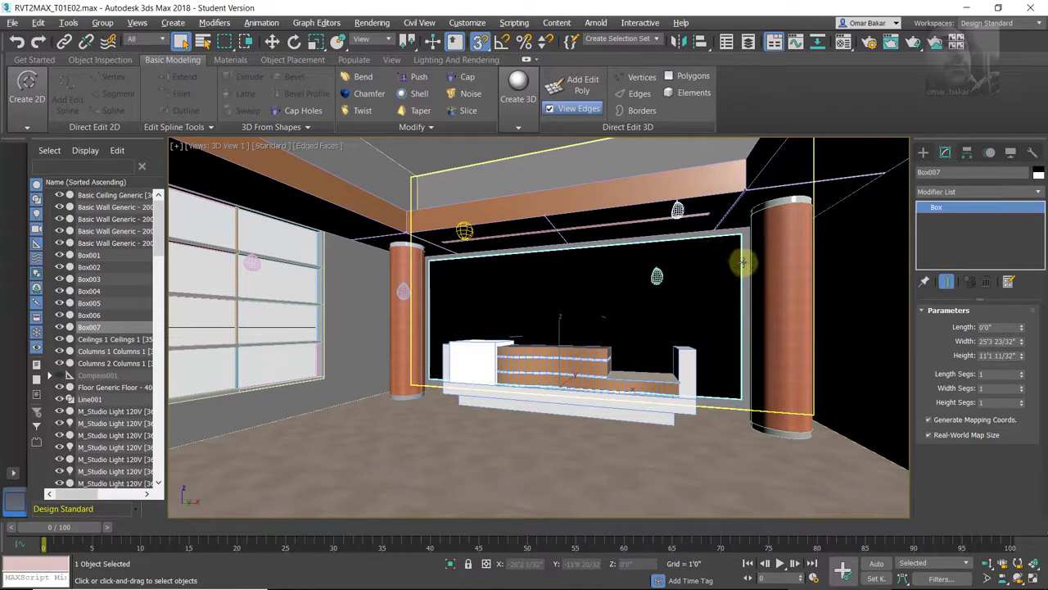
- Click through the walls and floor until the black backdrop Box007 is selected again
right_click(740, 262)
click(810, 385)
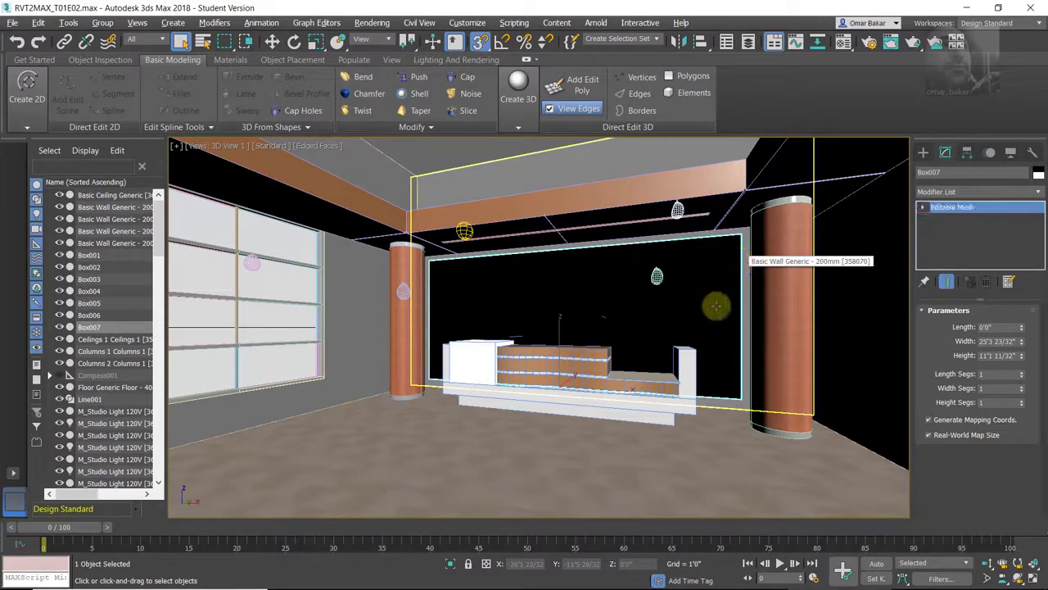
click(889, 438)
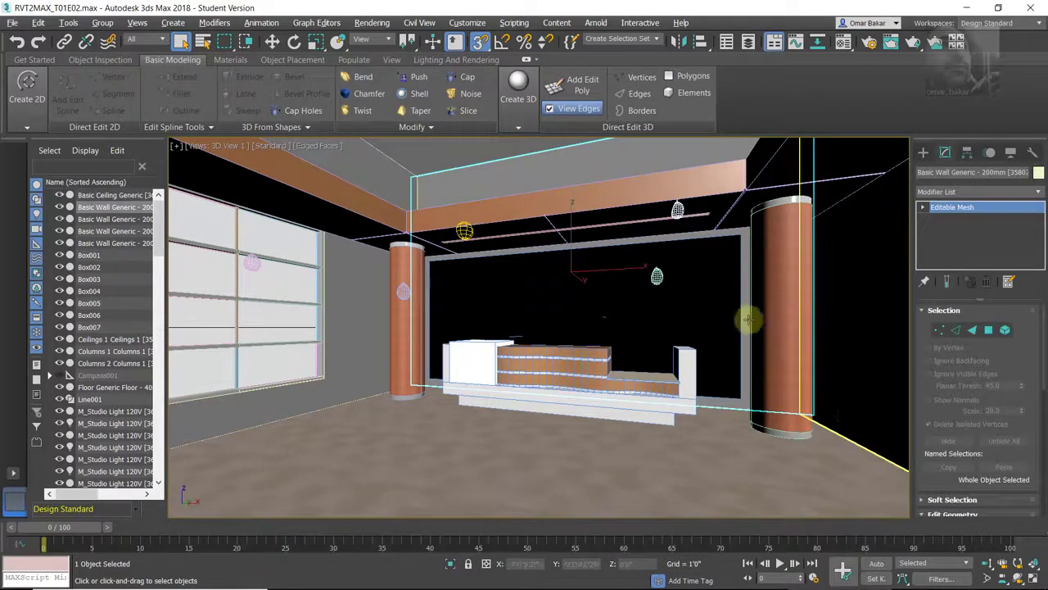
click(743, 403)
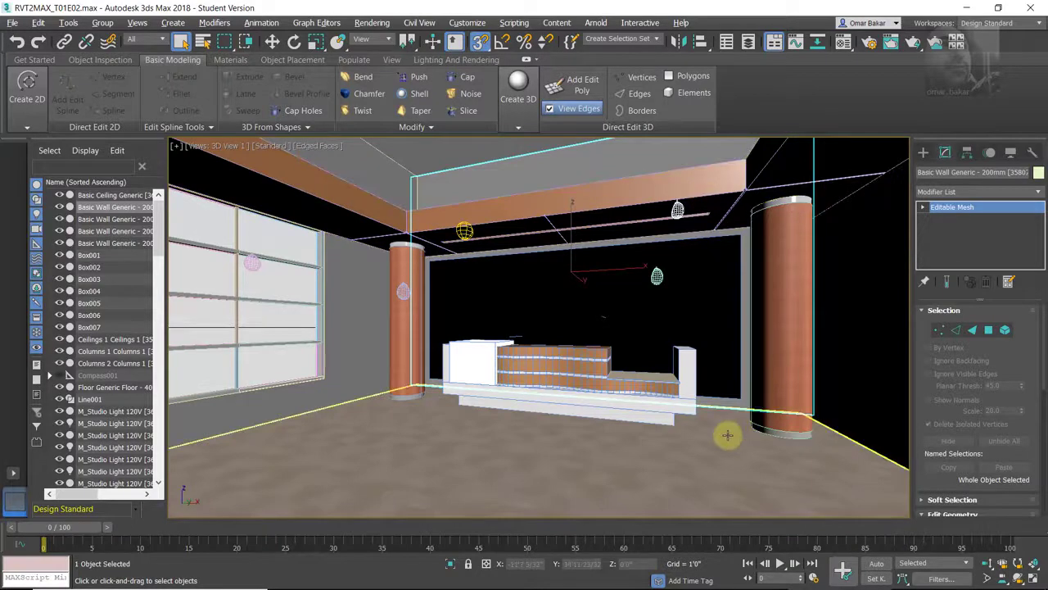
click(733, 397)
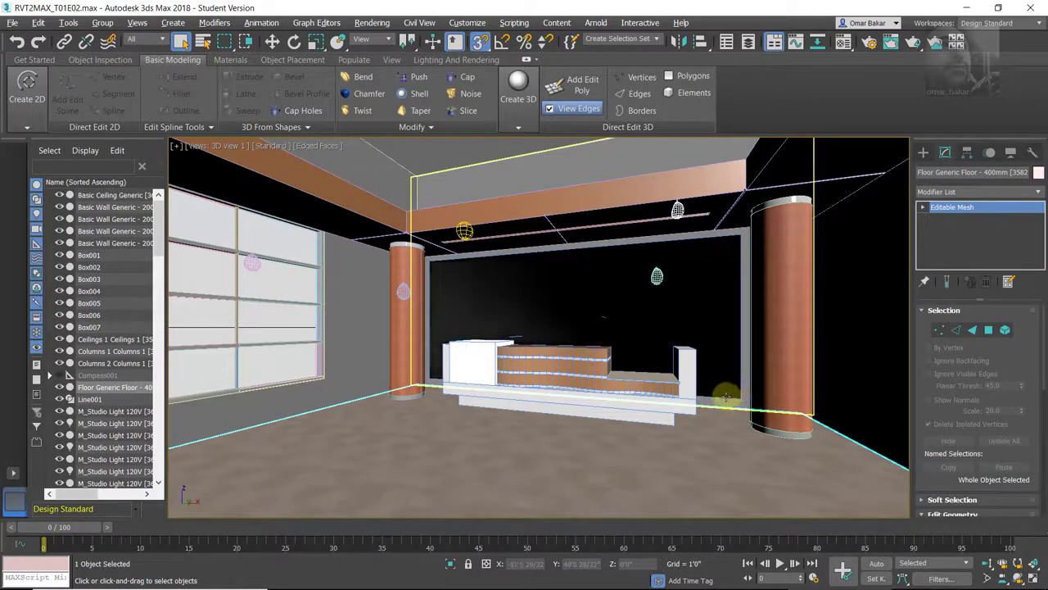
click(732, 396)
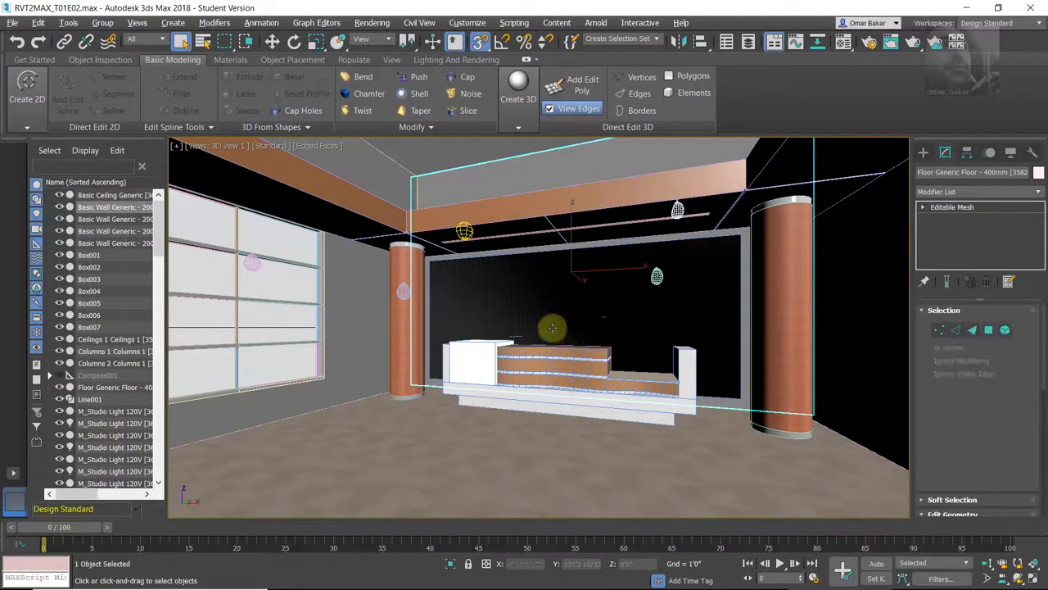
click(479, 320)
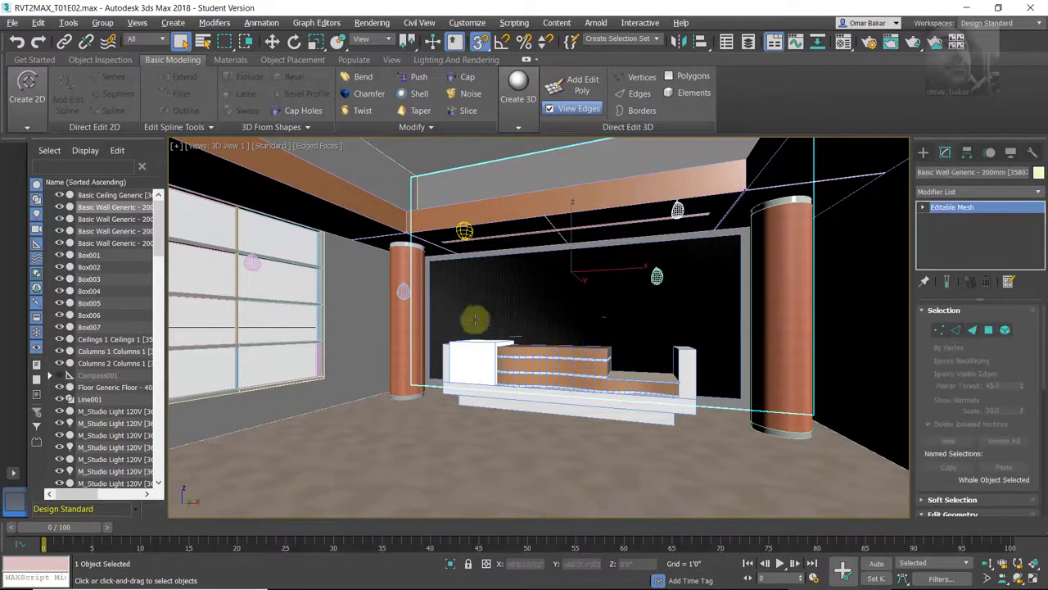
click(554, 329)
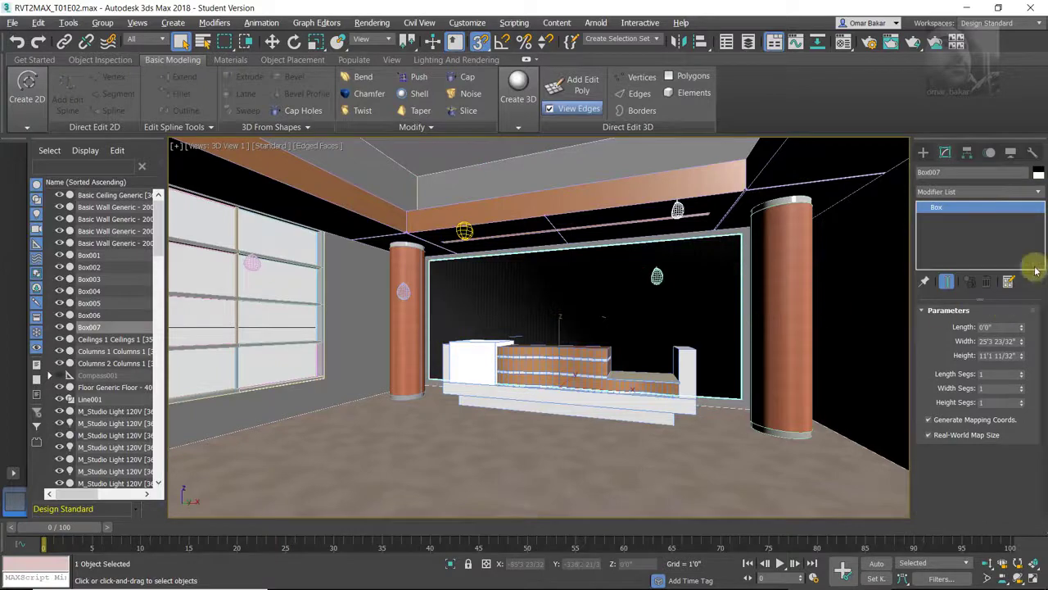
- Set Box007's length to 0'1" and turn off Real-World Map Size
double_click(985, 326)
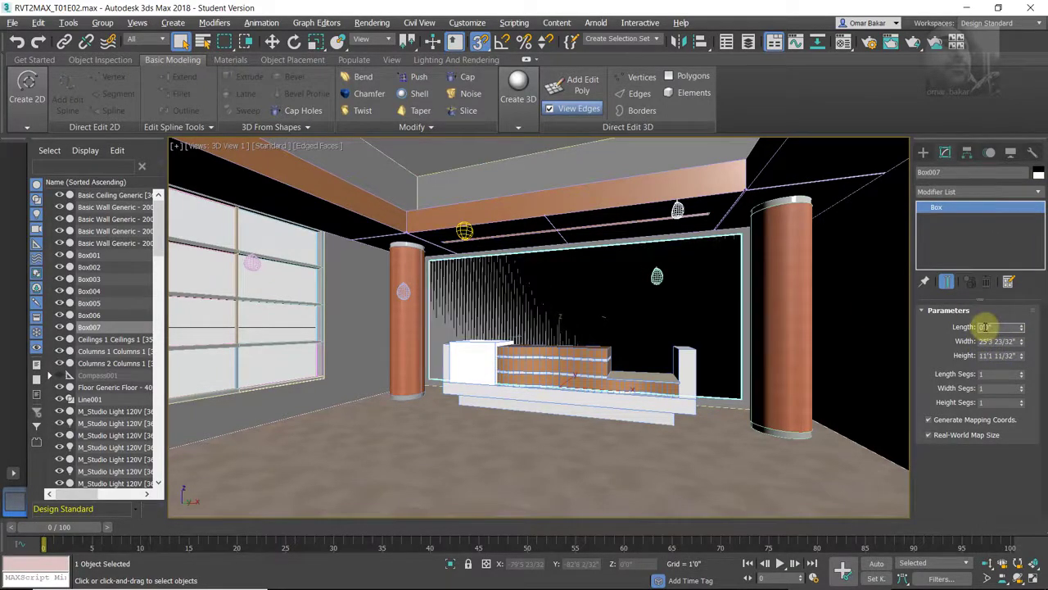
key(Return)
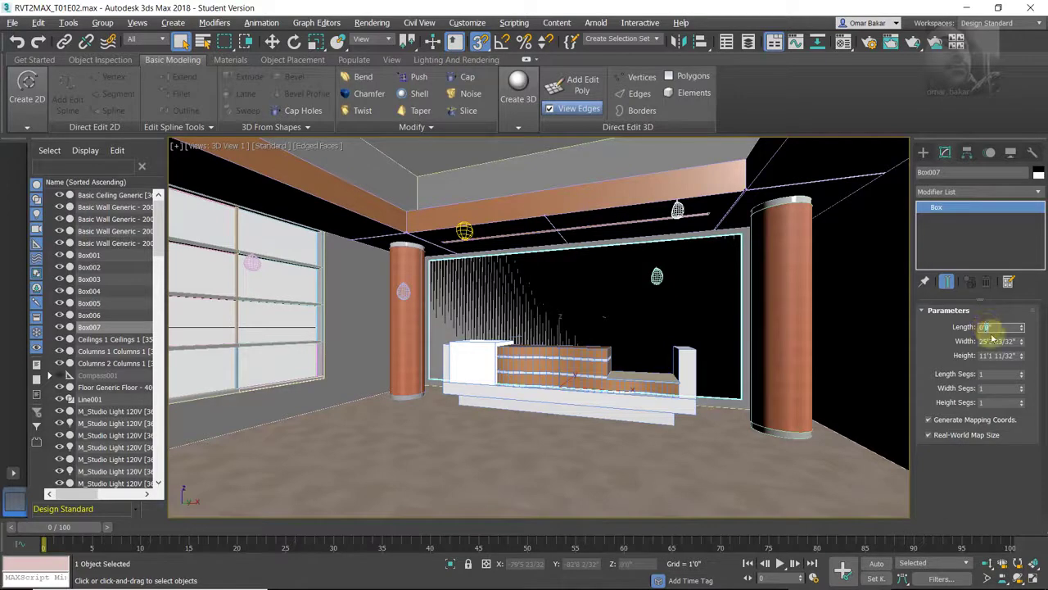
click(995, 343)
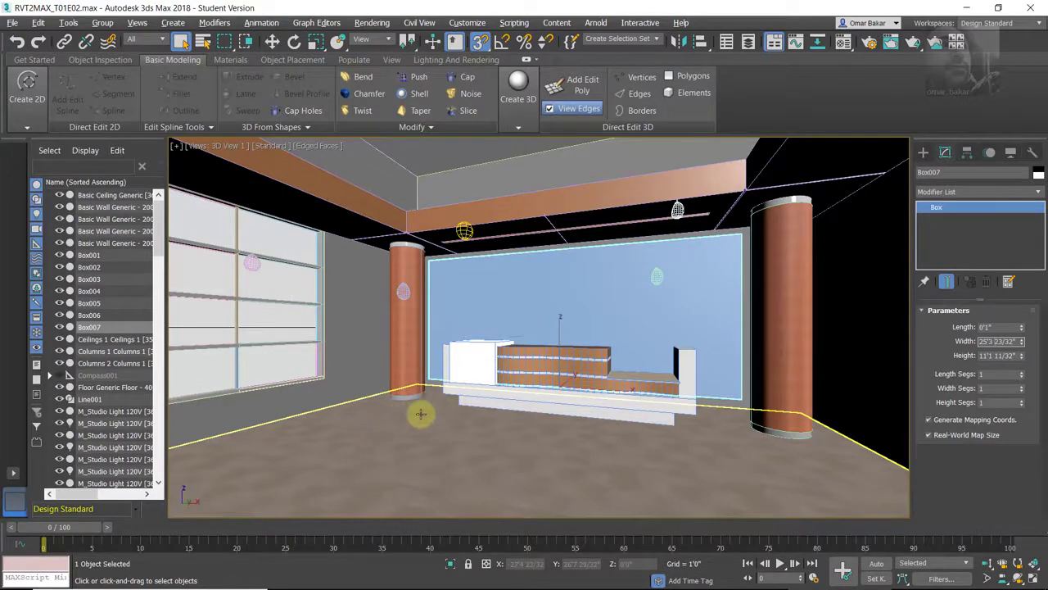
click(928, 436)
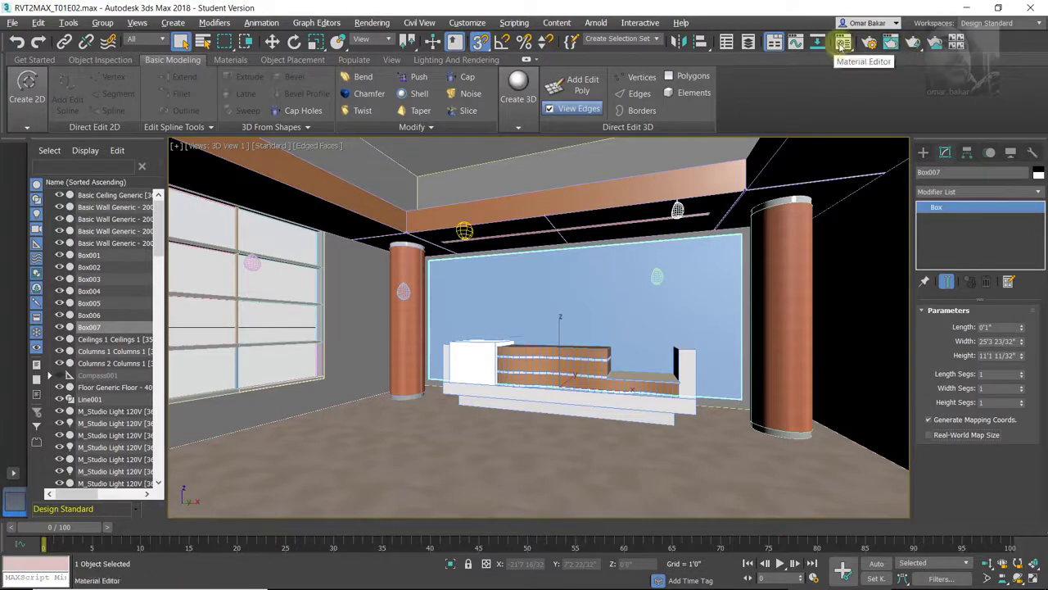
- Open the Material Editor and select the 13 - Brushed Metal sample slot
click(844, 45)
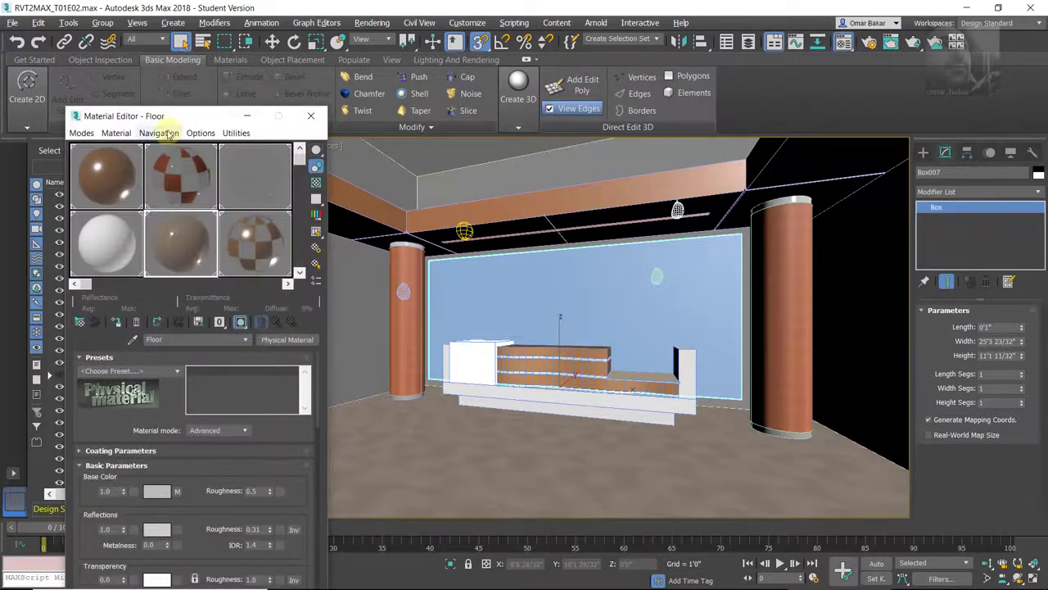
scroll(301, 259, down, 1)
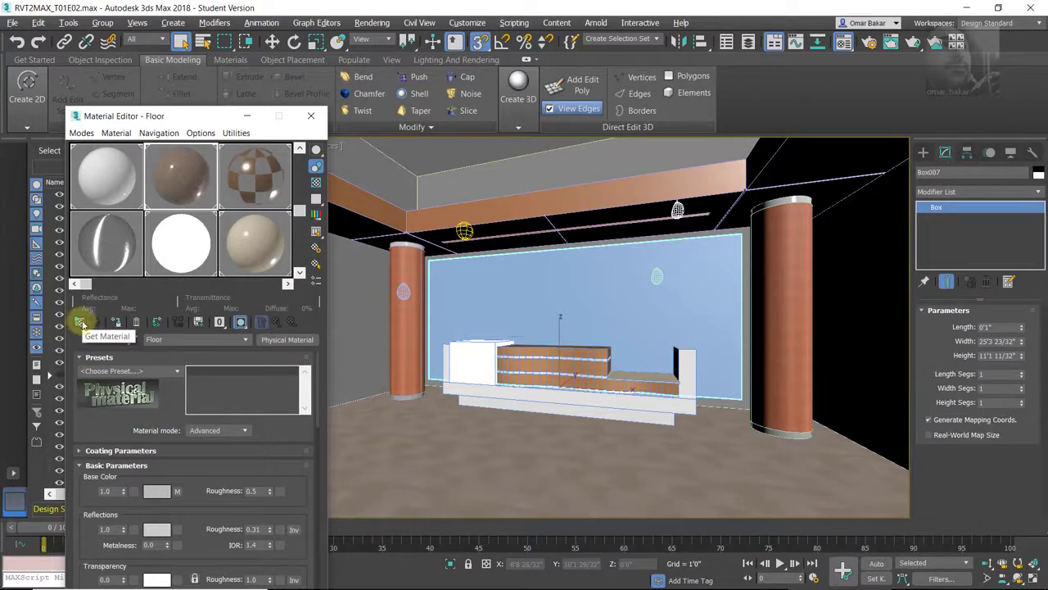
click(245, 339)
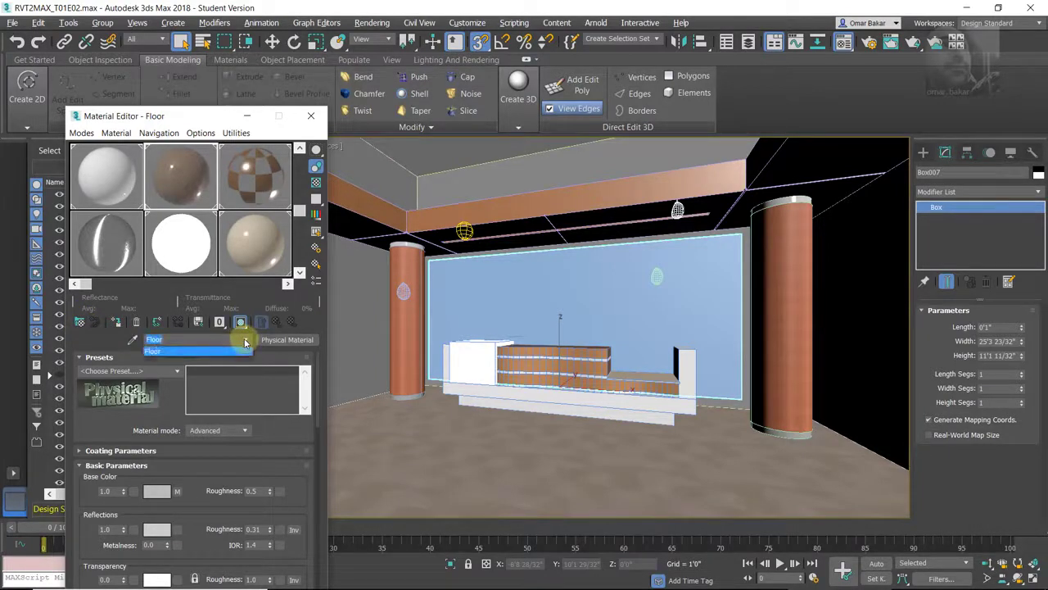
click(245, 342)
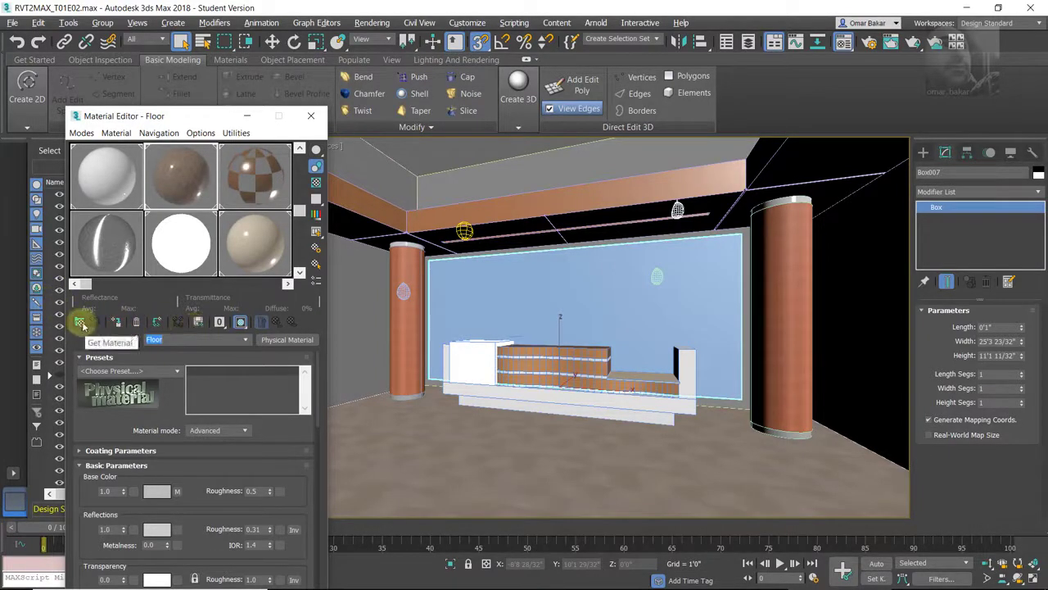
click(111, 245)
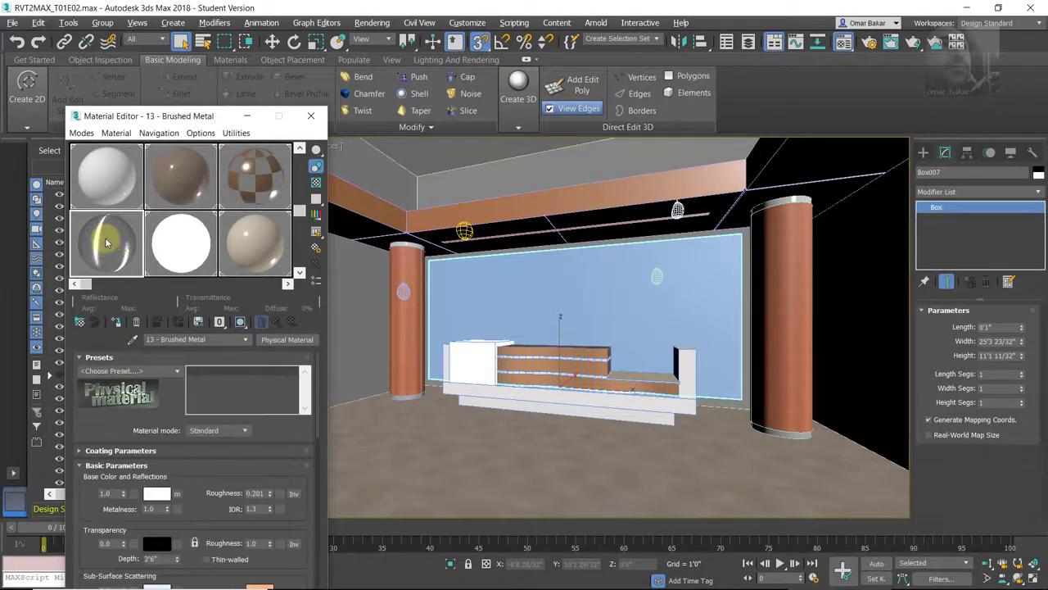
- Put a new Physical Material named mur_blac in the slot, using the Matte Paint preset
click(80, 323)
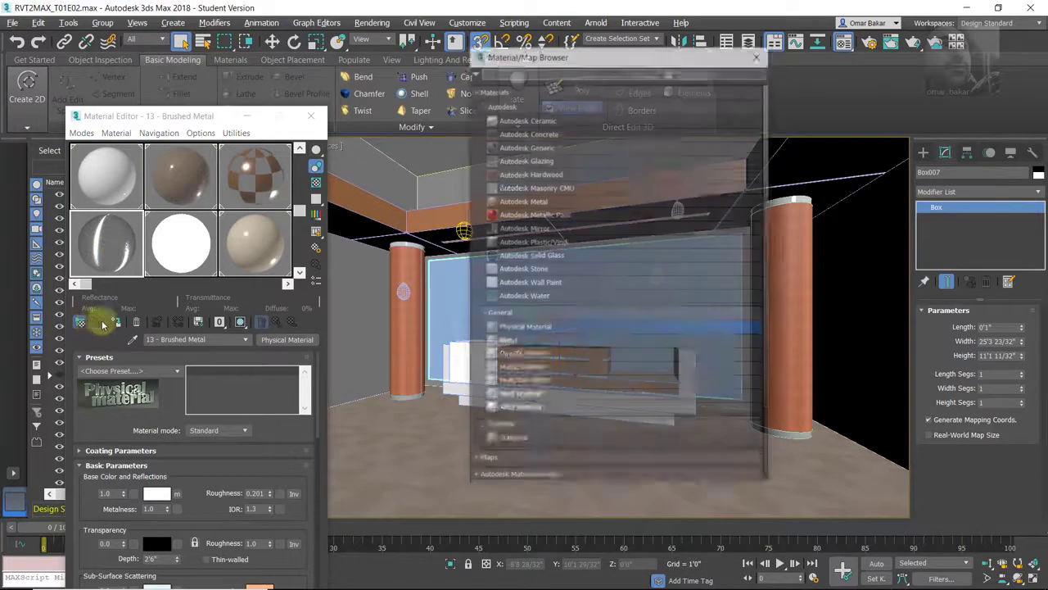
double_click(524, 328)
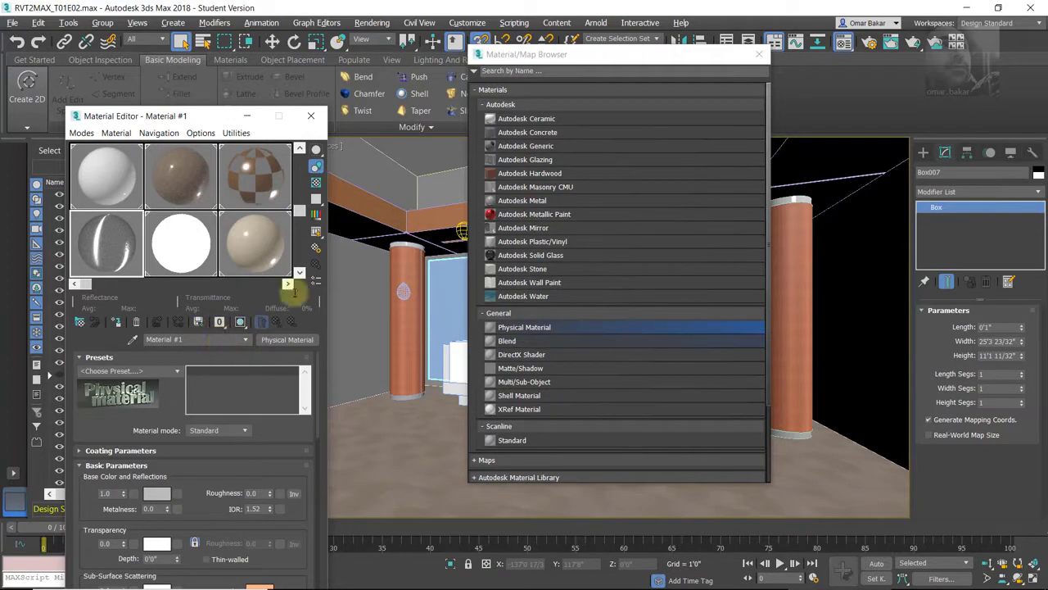
click(759, 54)
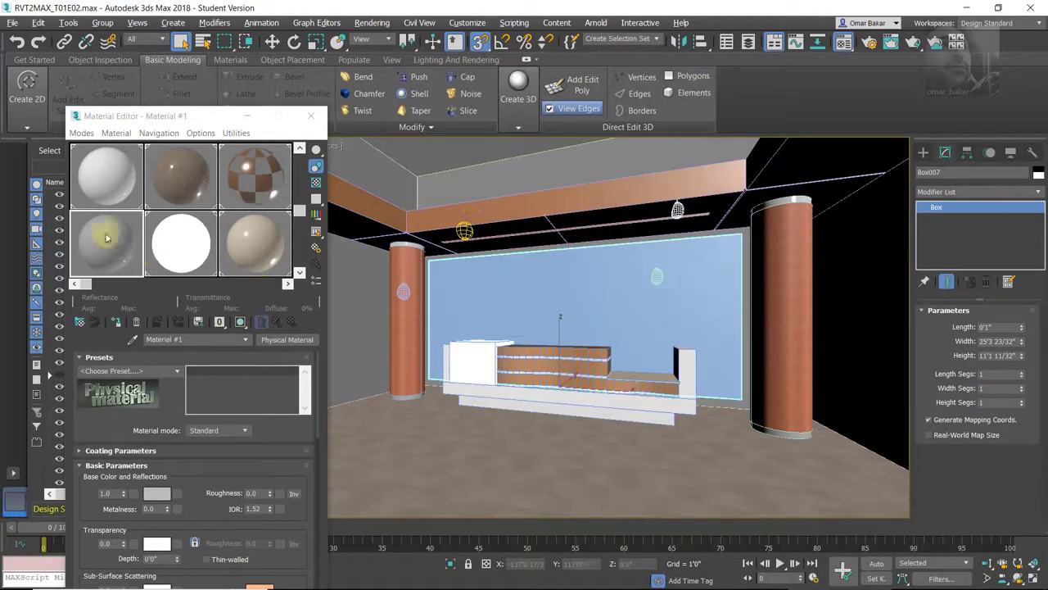
click(197, 339)
text(mur_blac)
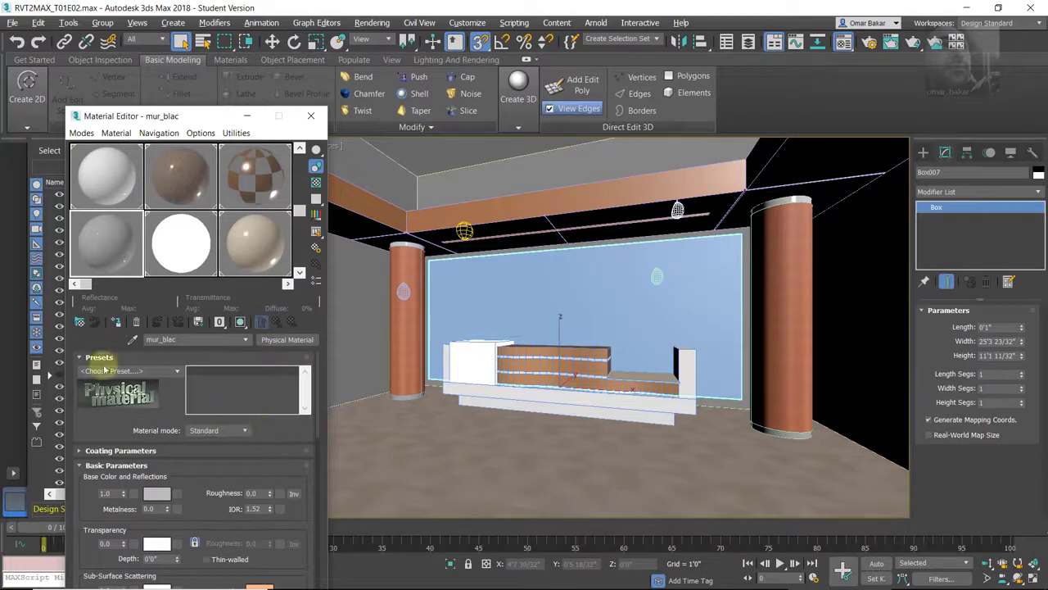
click(176, 374)
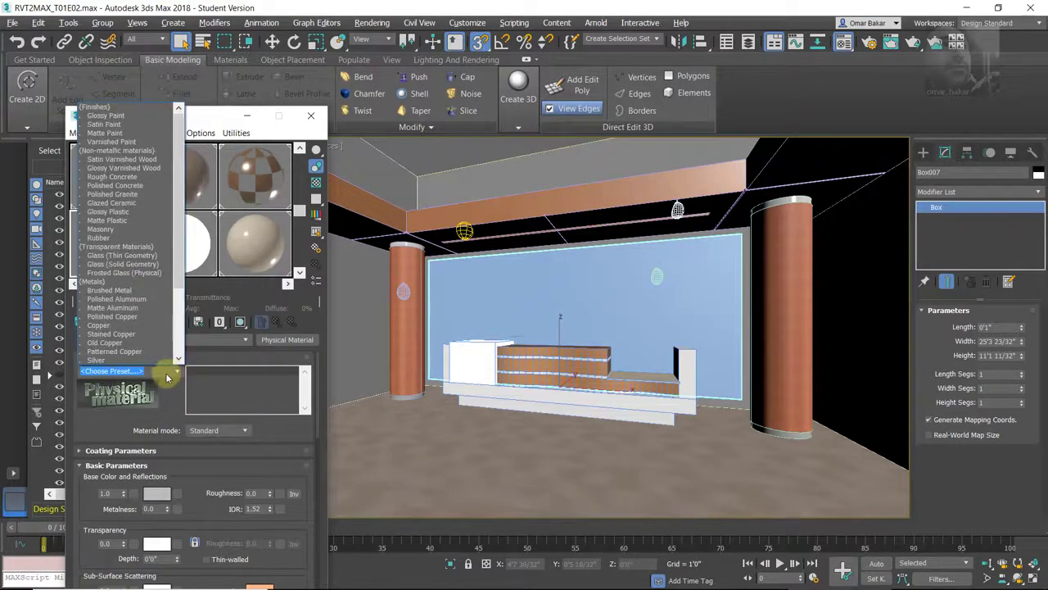
click(120, 135)
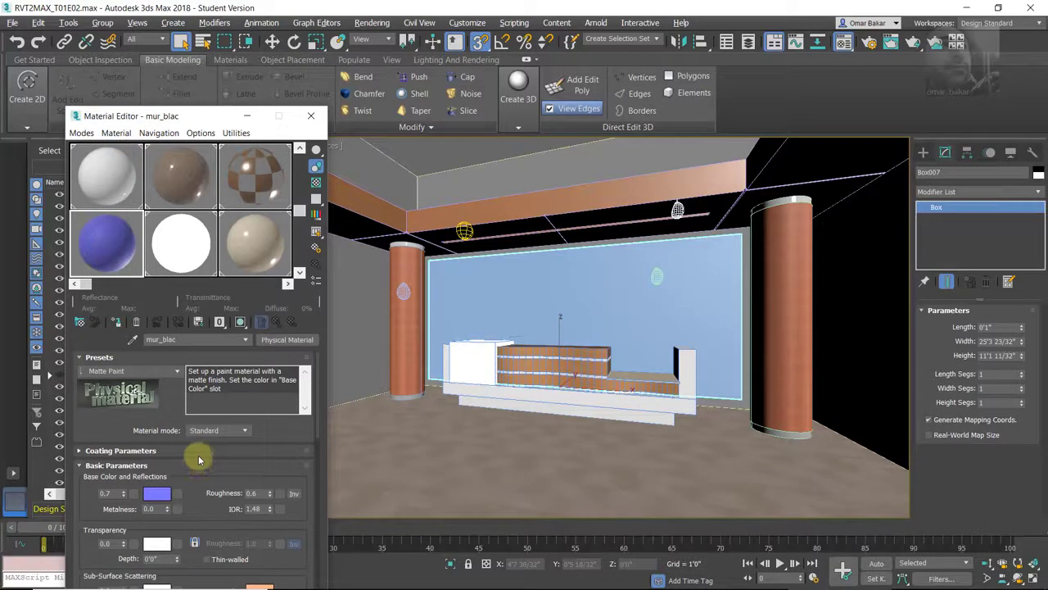
- Load stars.jpg from the maps folder as mur_blac's Base Color bitmap
drag(199, 456, 201, 374)
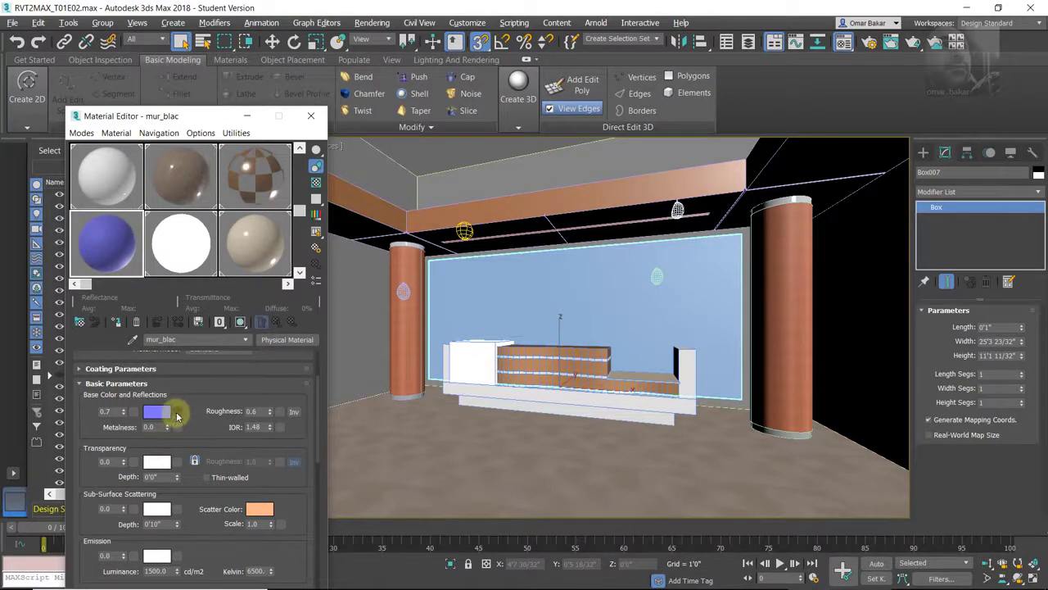
click(176, 412)
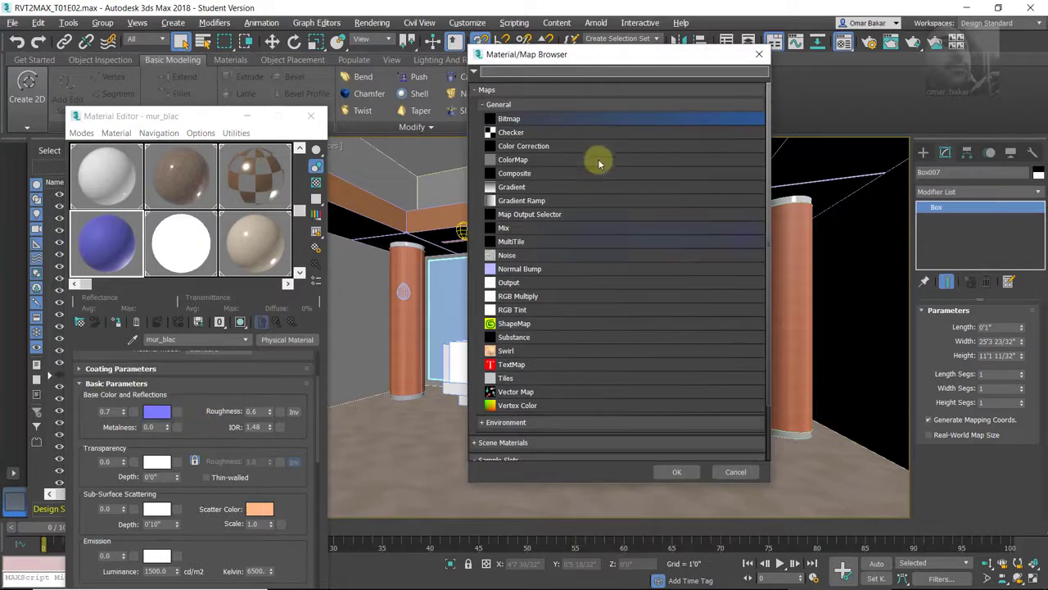
double_click(511, 120)
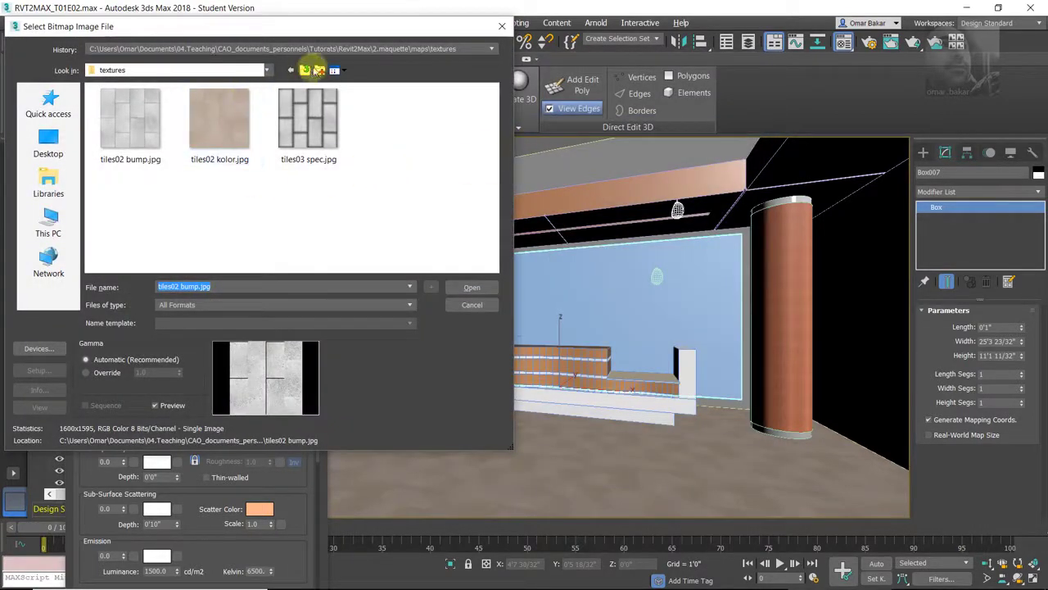
click(306, 71)
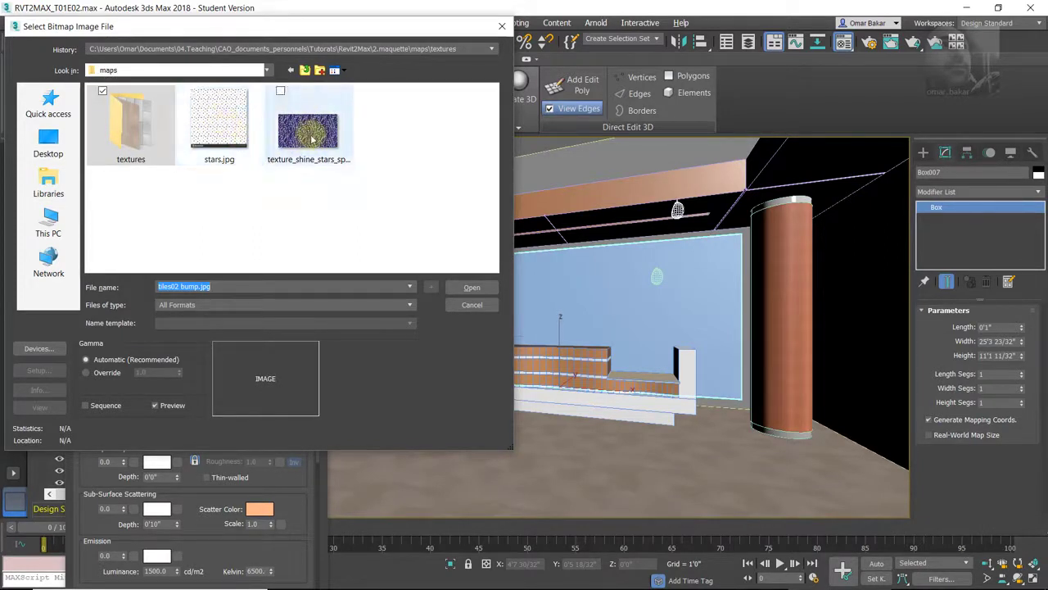
mouse_move(308, 131)
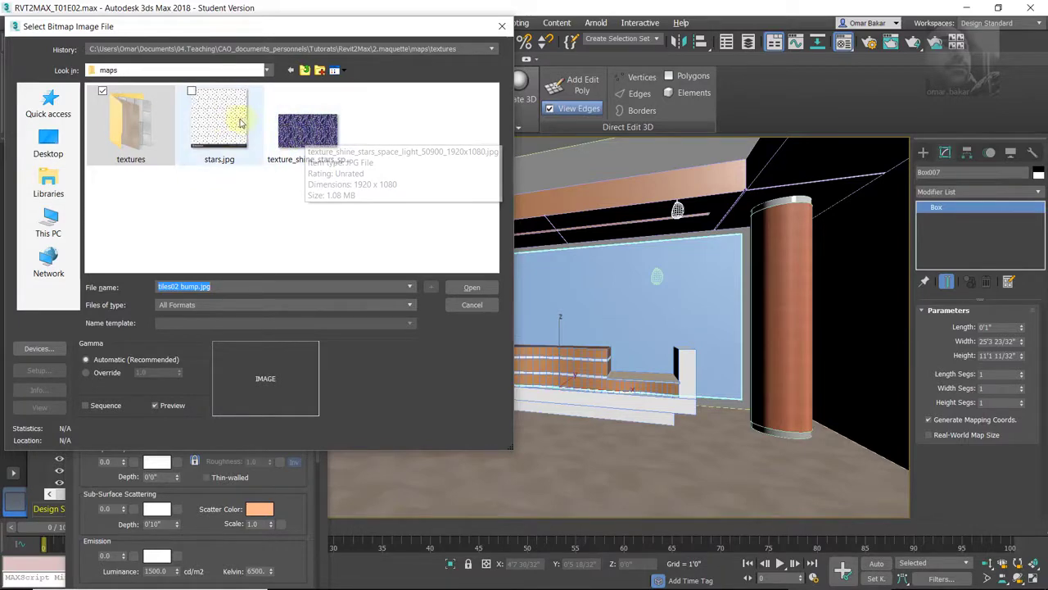
double_click(303, 133)
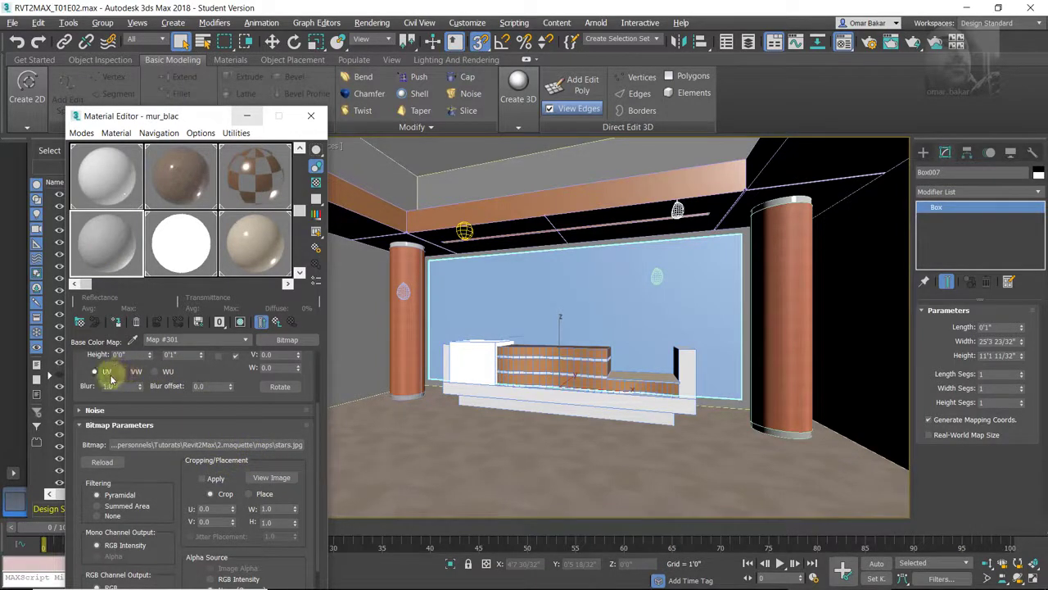
- Turn off Use Real-World Scale for the stars bitmap, keeping Tiling at 1.0
drag(88, 370, 86, 452)
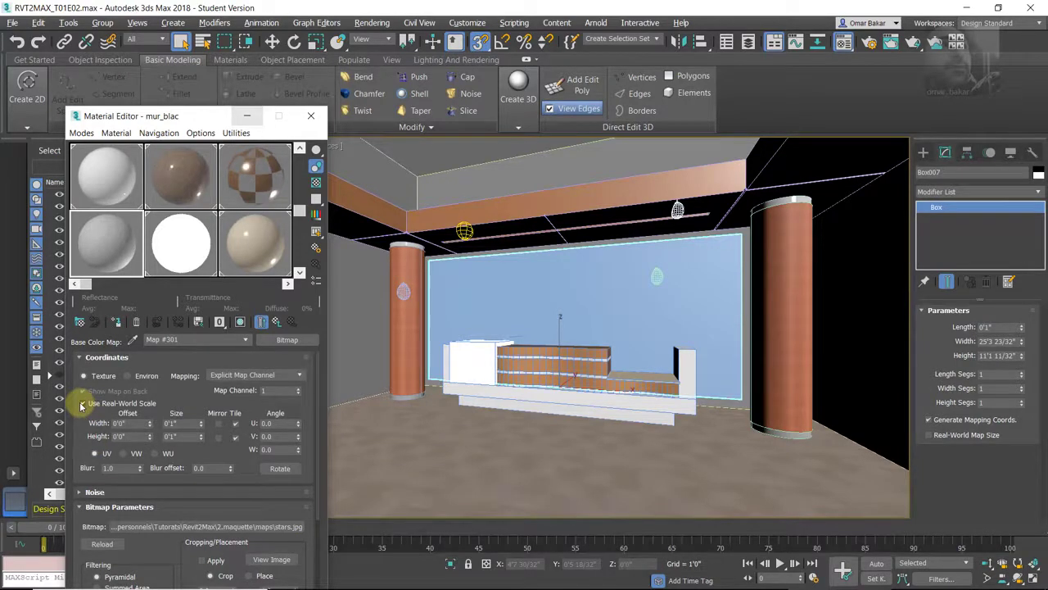
click(83, 405)
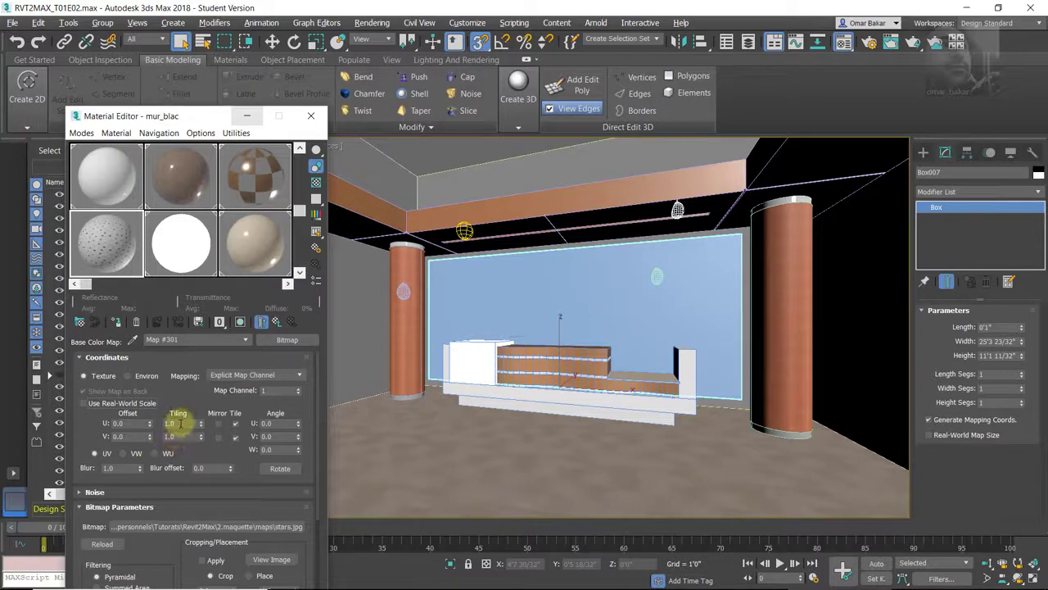
click(182, 435)
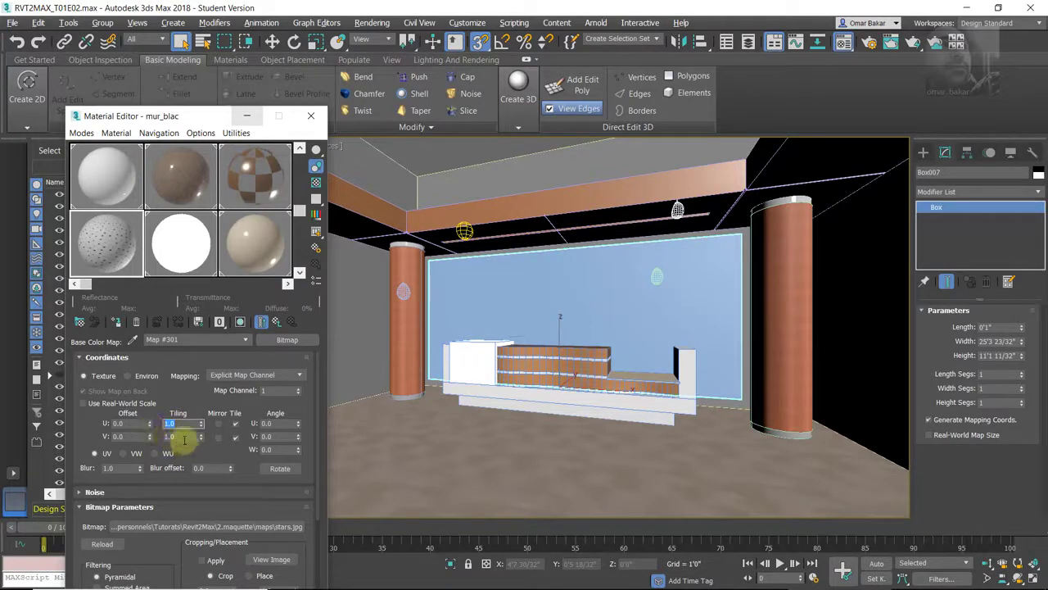
click(189, 447)
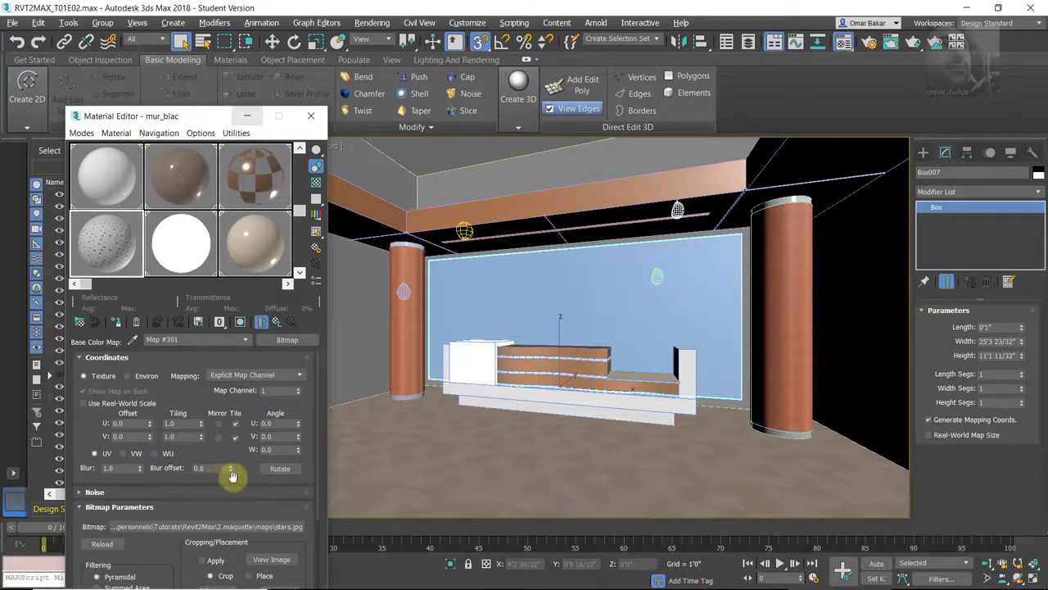
- Preview the stars.jpg image, then return to the mur_blac Physical Material level
click(271, 560)
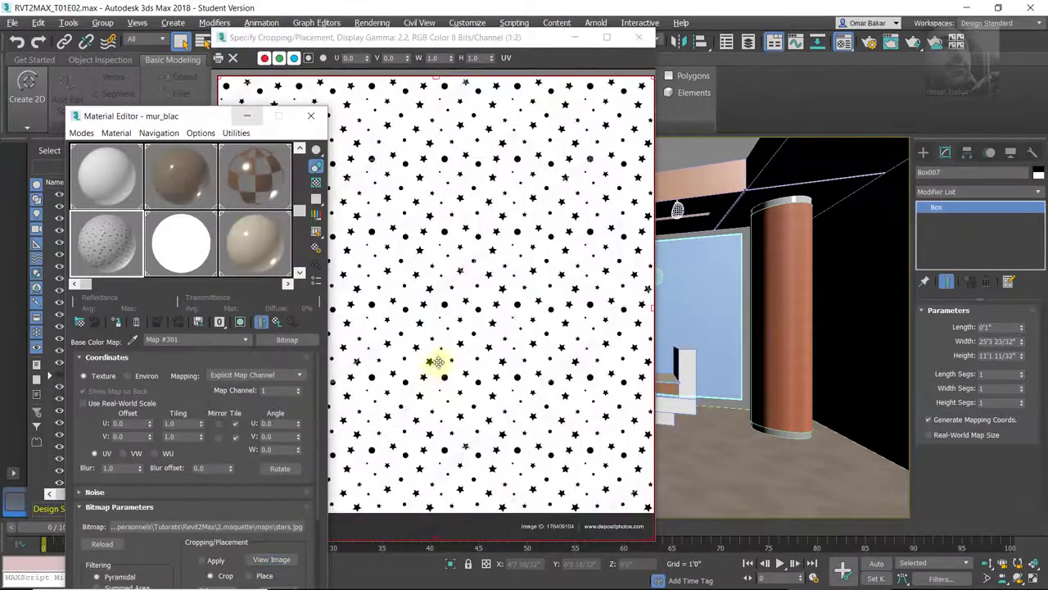
drag(443, 39, 598, 51)
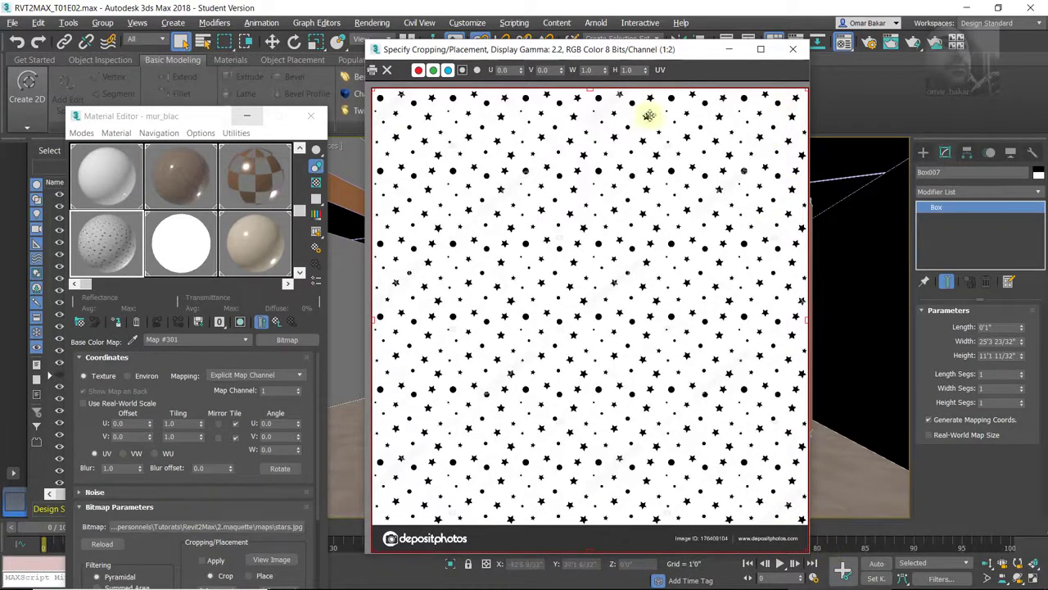
click(793, 49)
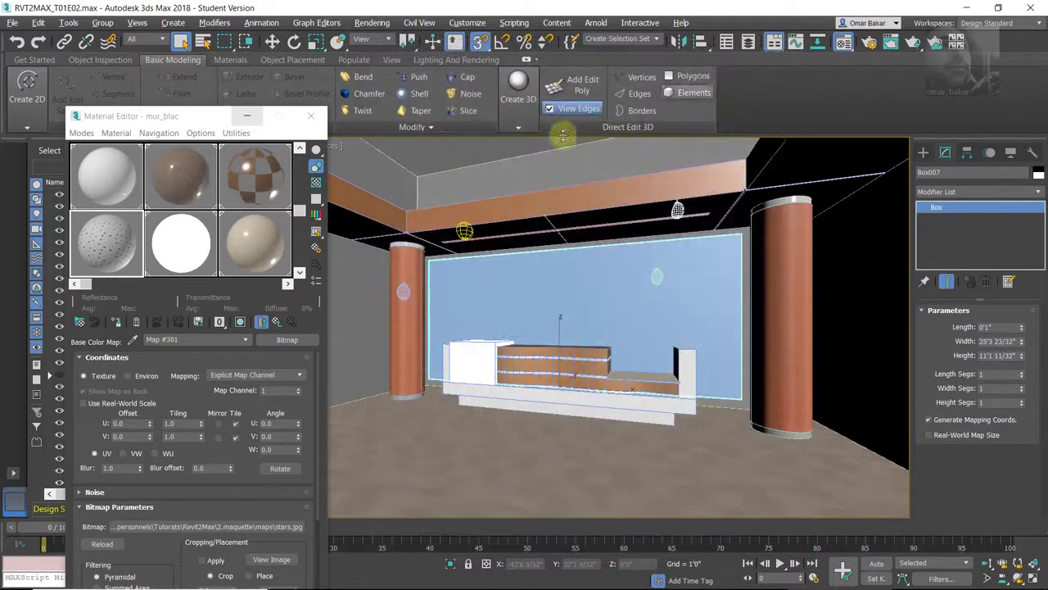
click(279, 323)
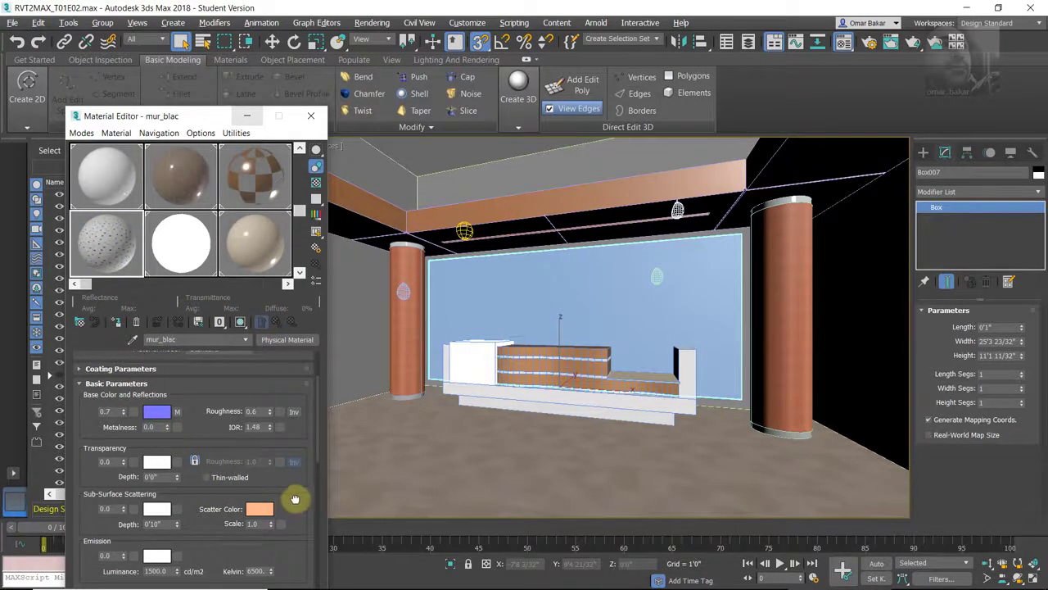
- Apply the mur_blac material to backdrop box Box007 and show its star texture in the viewport
drag(295, 498, 296, 342)
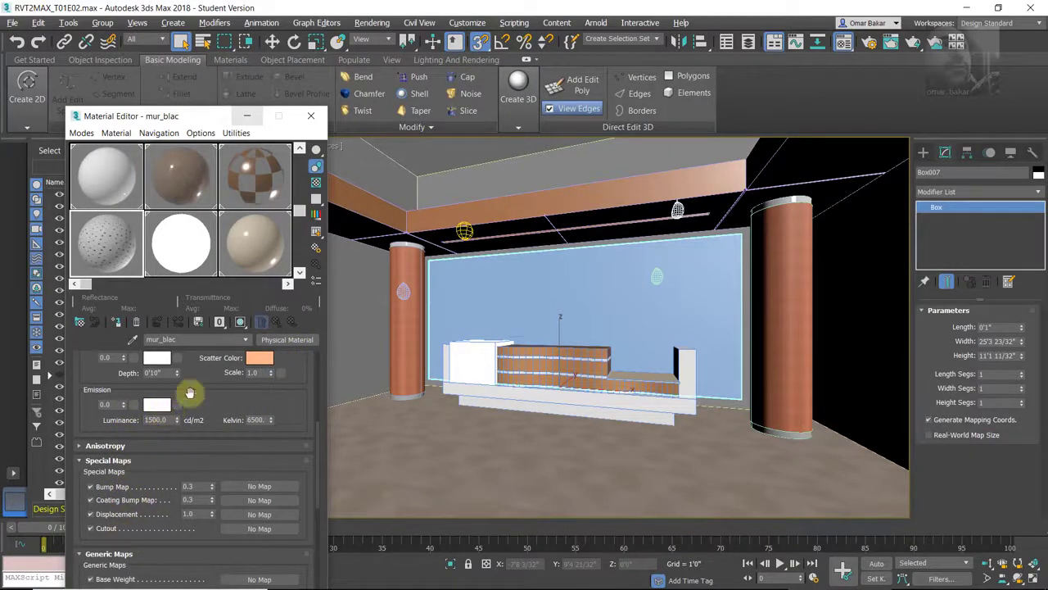
mouse_move(282, 418)
mouse_down()
mouse_move(276, 509)
mouse_move(262, 480)
mouse_up()
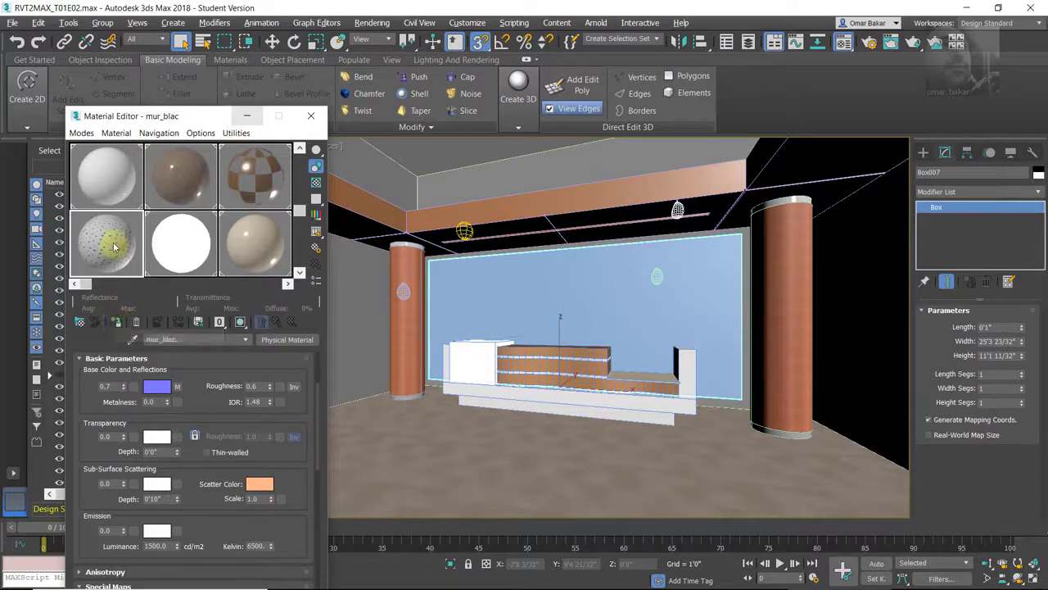
drag(107, 246, 116, 322)
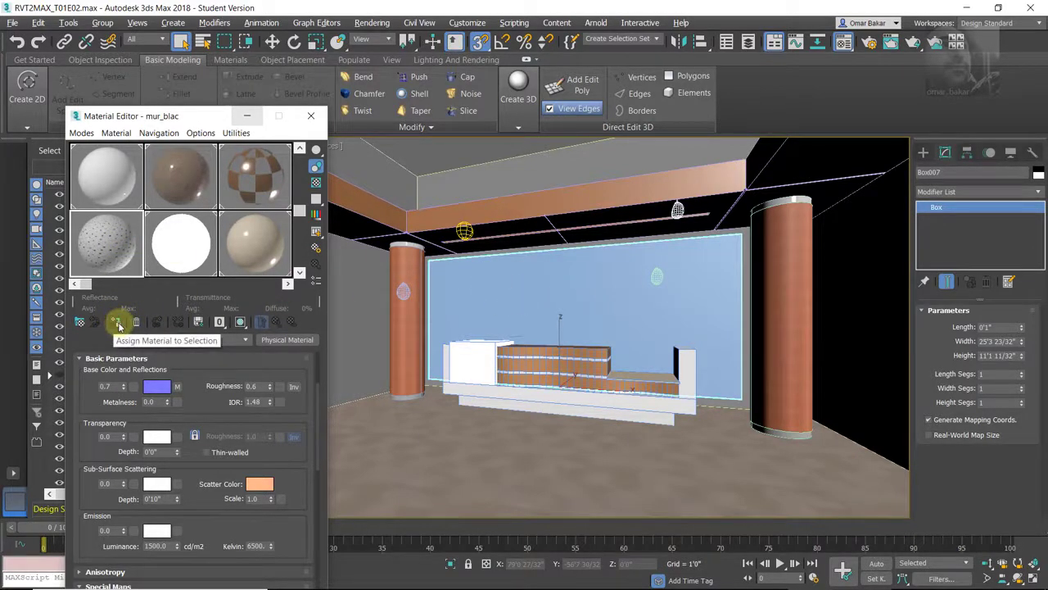
click(117, 322)
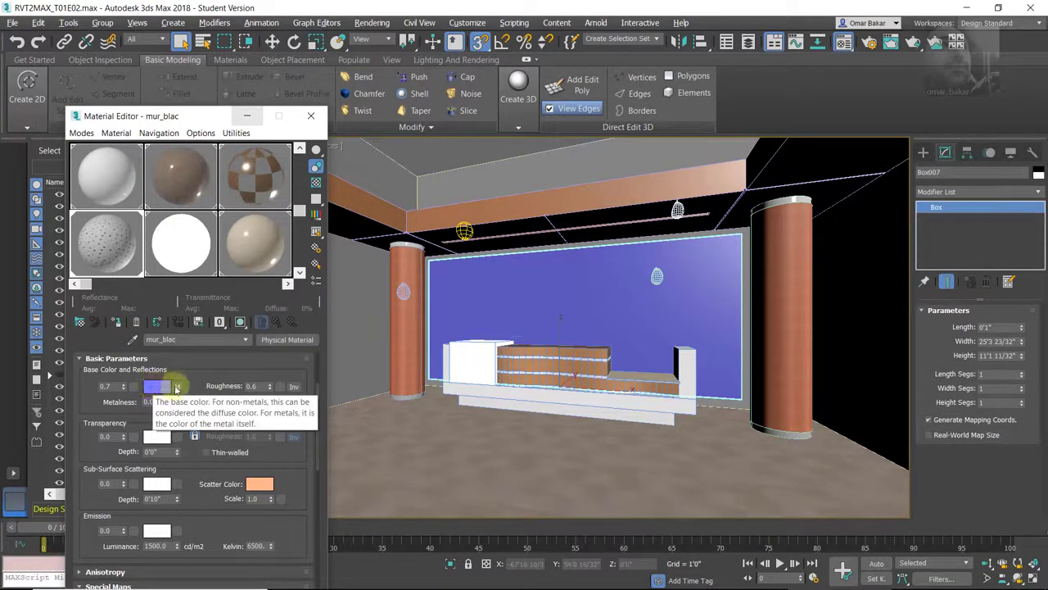
click(246, 322)
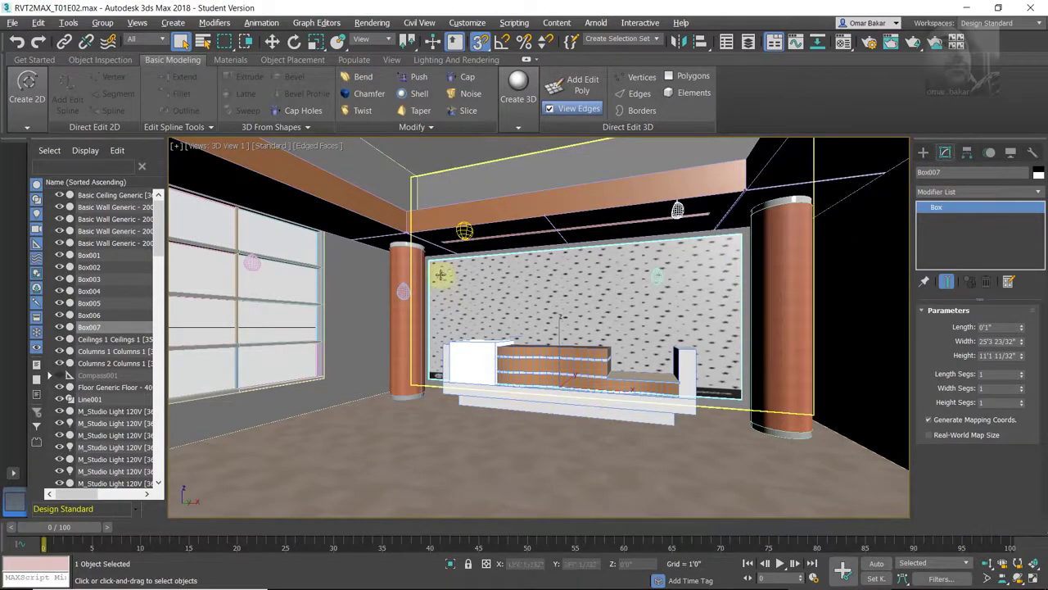
- Select the backdrop box Box007 and bring up its Modifier List
click(791, 347)
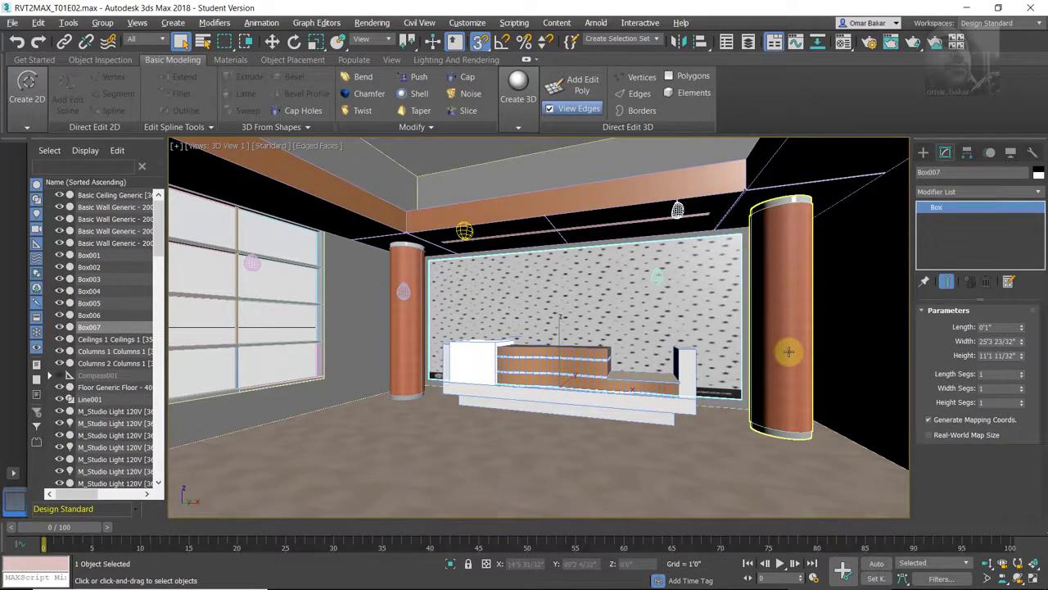
click(1033, 195)
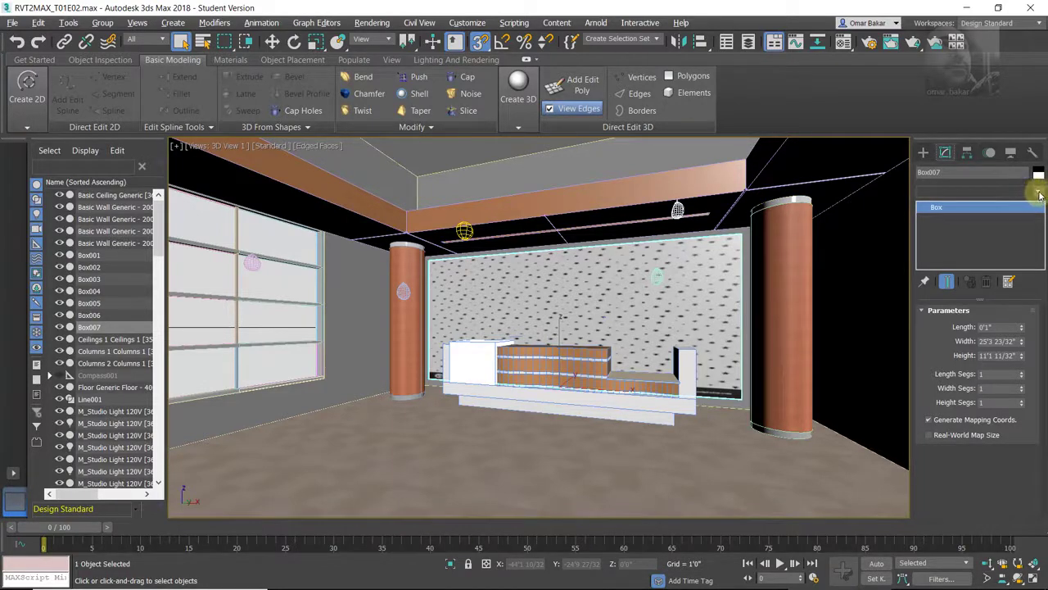
click(1039, 195)
- Add a UVW Map modifier to Box007, briefly trying Planar mapping
drag(1035, 237, 1045, 512)
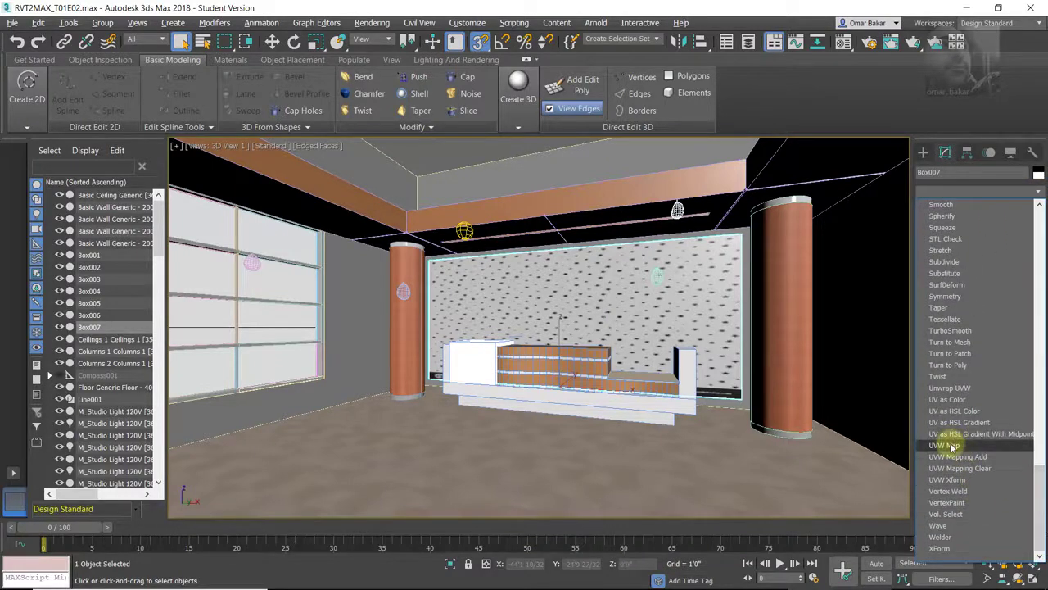
click(951, 446)
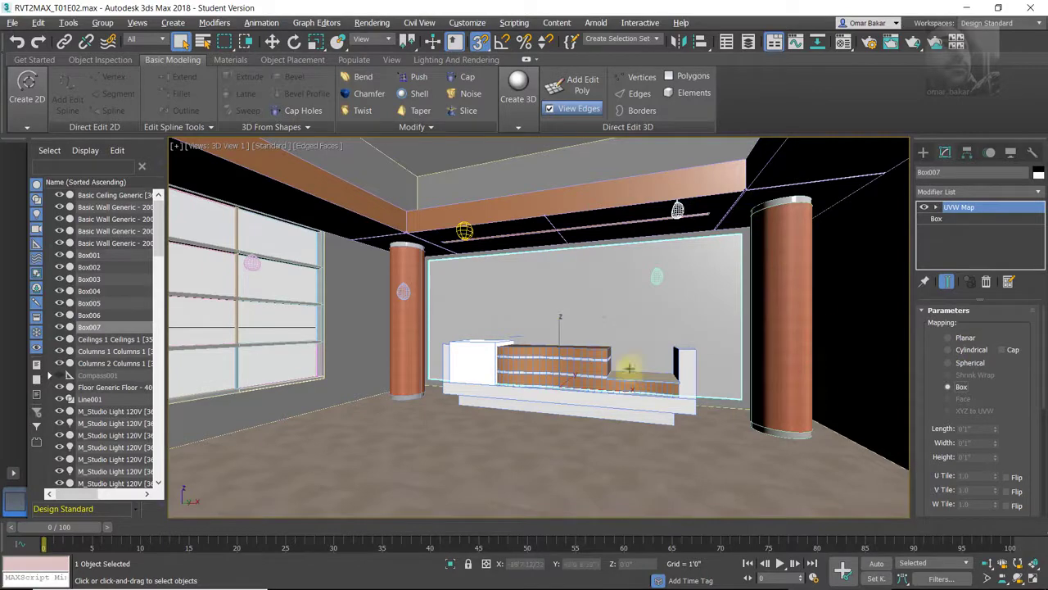
click(948, 337)
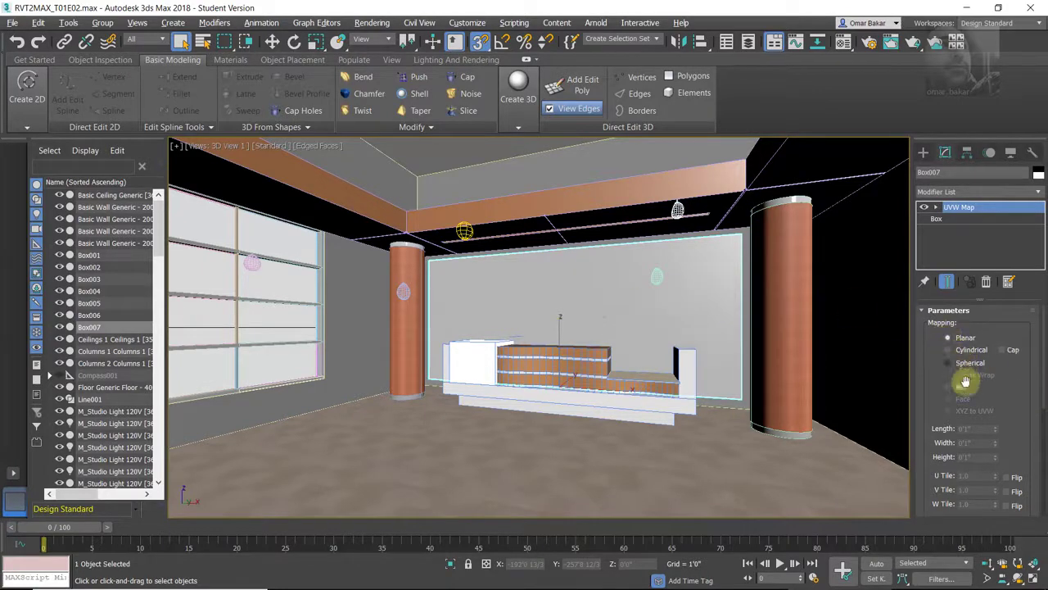
mouse_move(1002, 417)
mouse_down()
mouse_move(988, 363)
mouse_move(1014, 422)
mouse_move(1010, 344)
mouse_up()
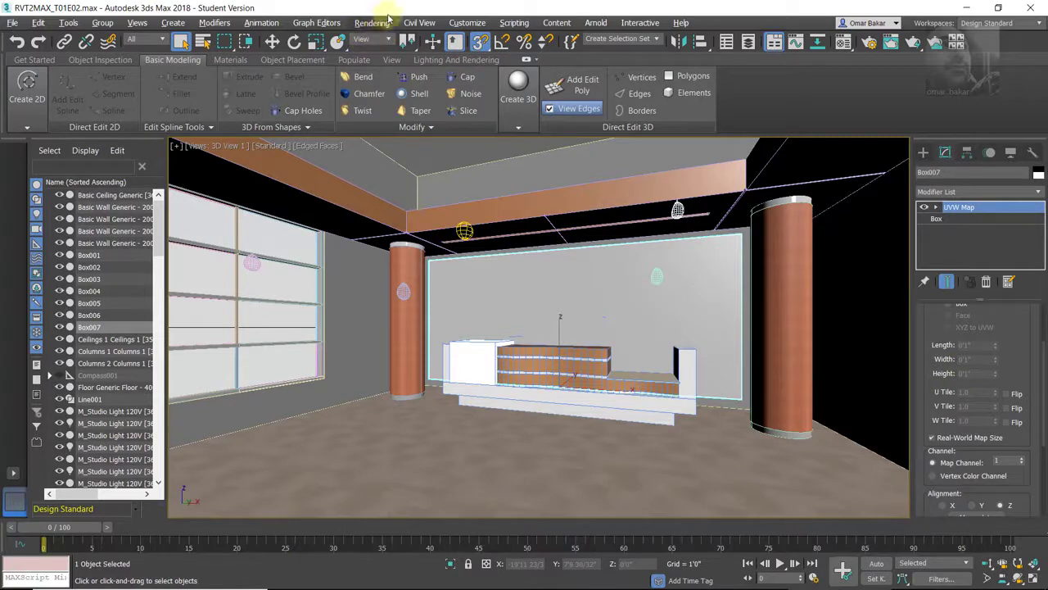
- Turn off Real-World Map Size and set the UVW mapping type to Box
click(455, 39)
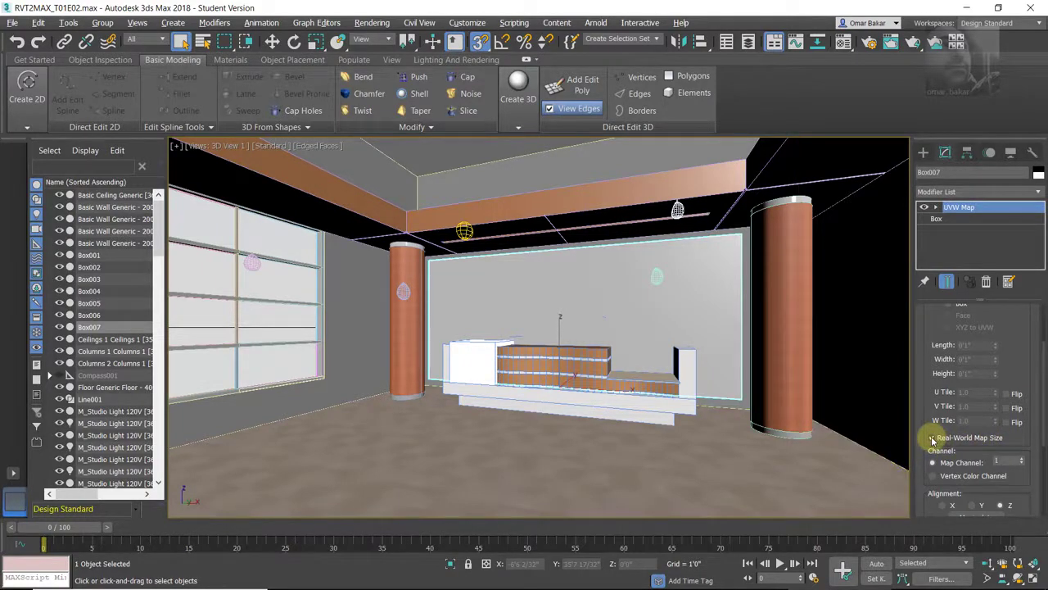
click(932, 438)
scroll(1016, 352, up, 1)
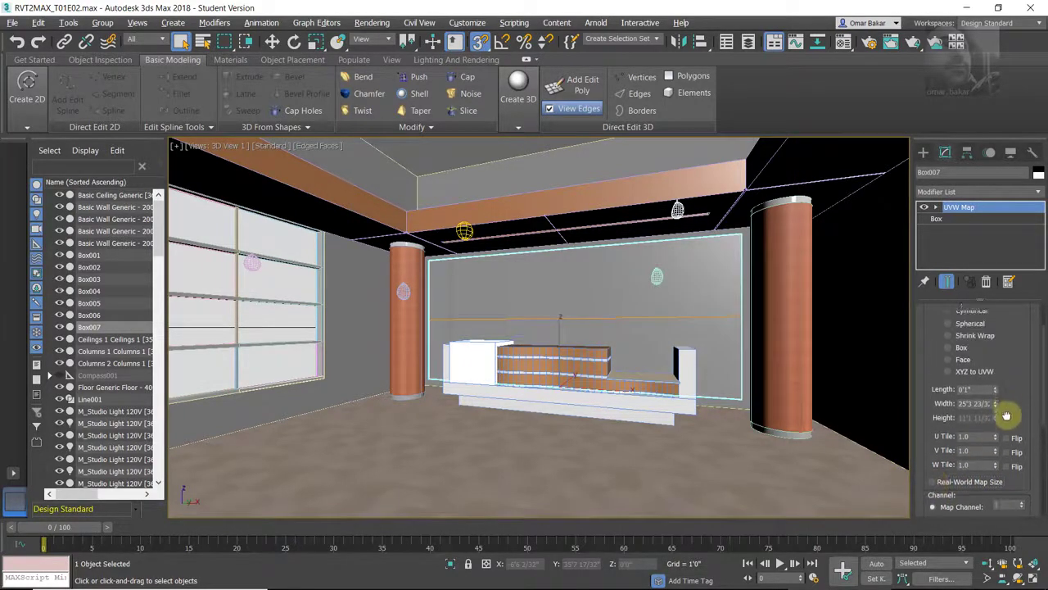
scroll(999, 442, up, 1)
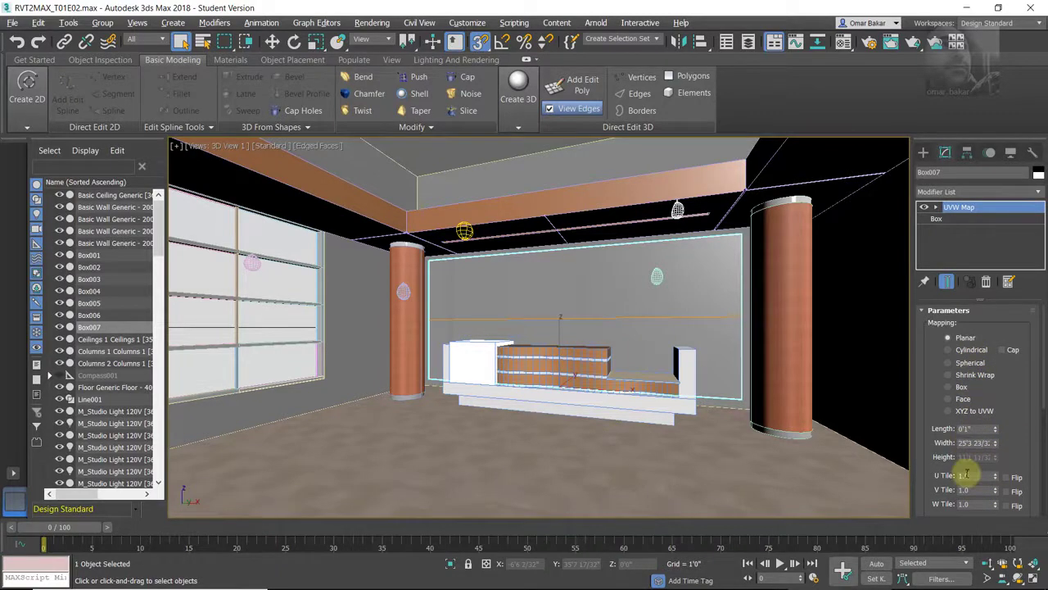
click(963, 388)
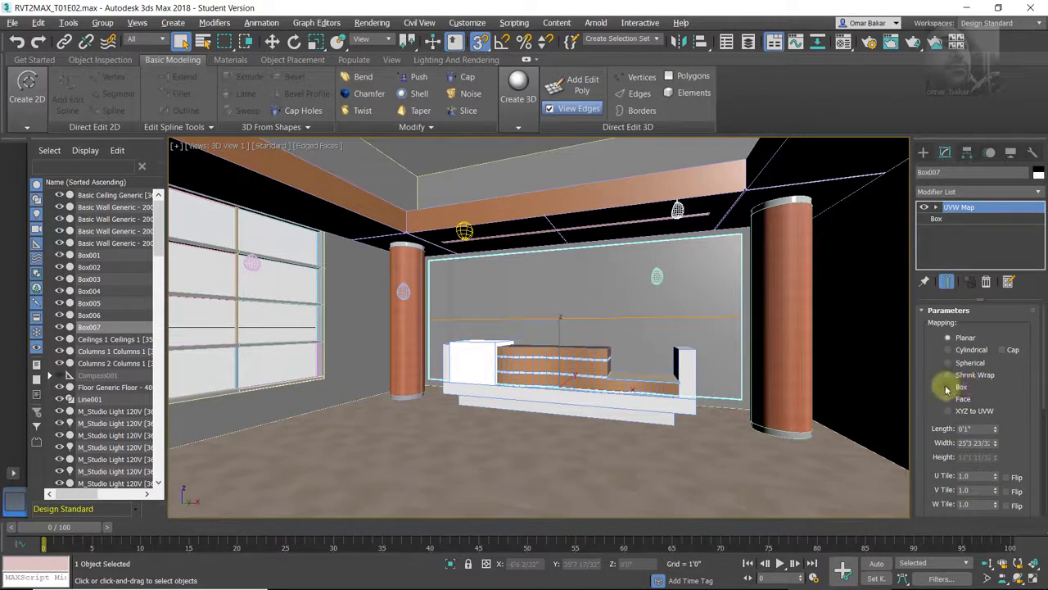
click(948, 338)
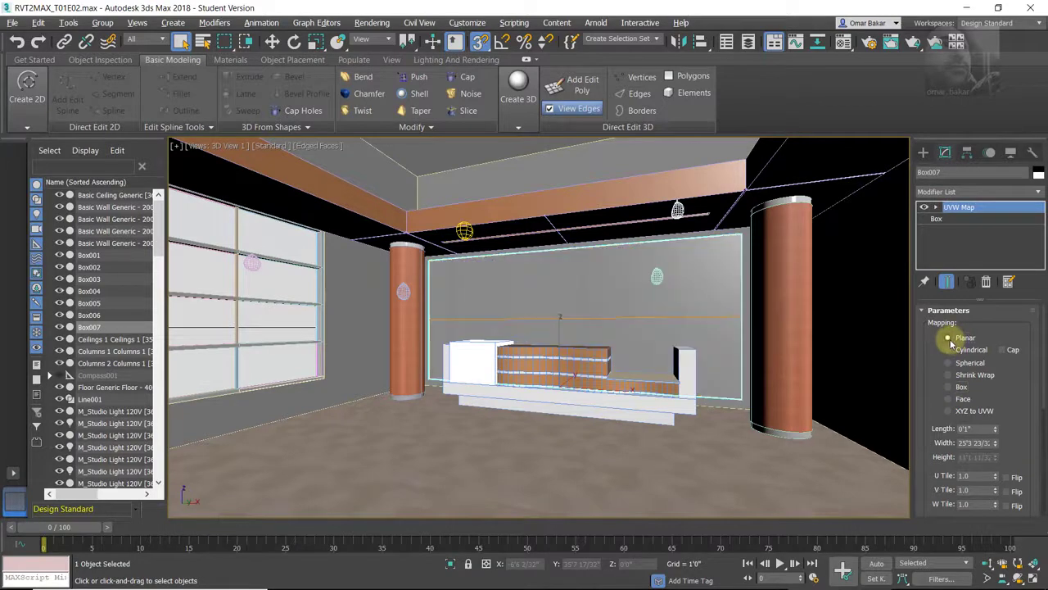
click(949, 387)
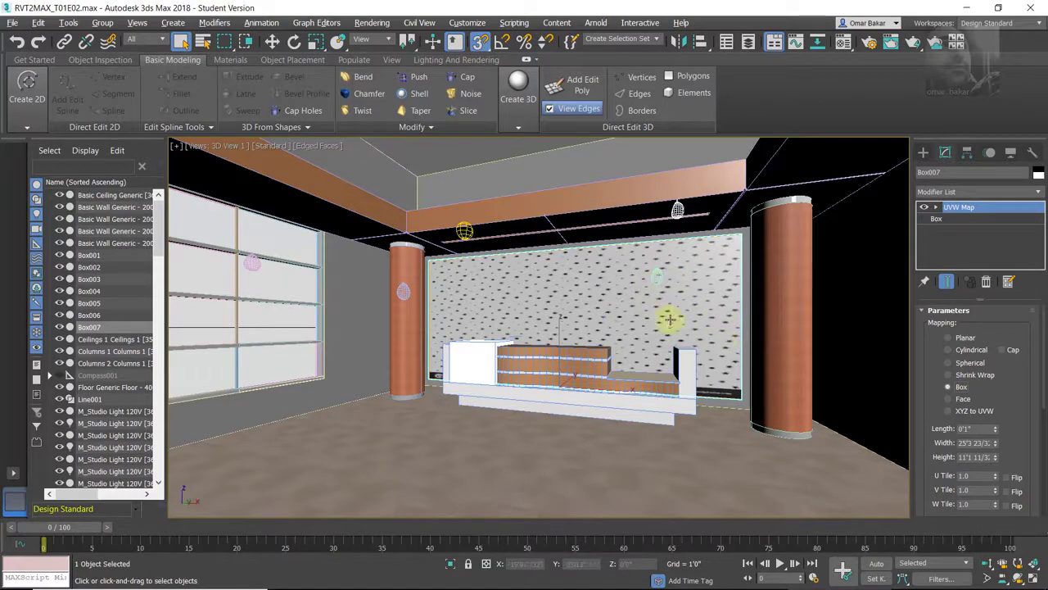
- Switch the UVW Map to Planar mapping aligned to the Y axis
click(739, 249)
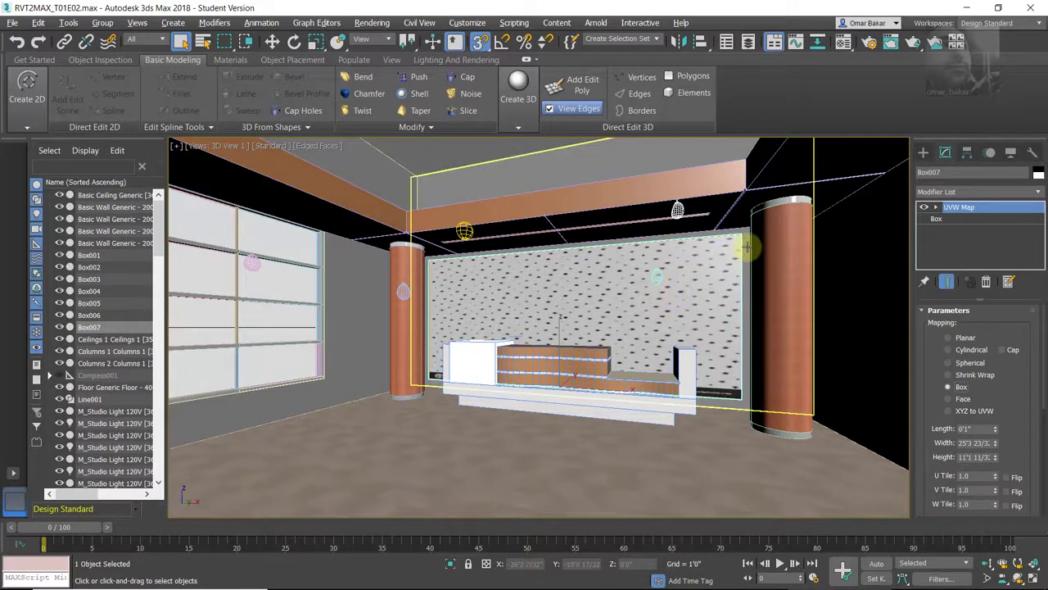
click(949, 338)
drag(1022, 428, 1012, 301)
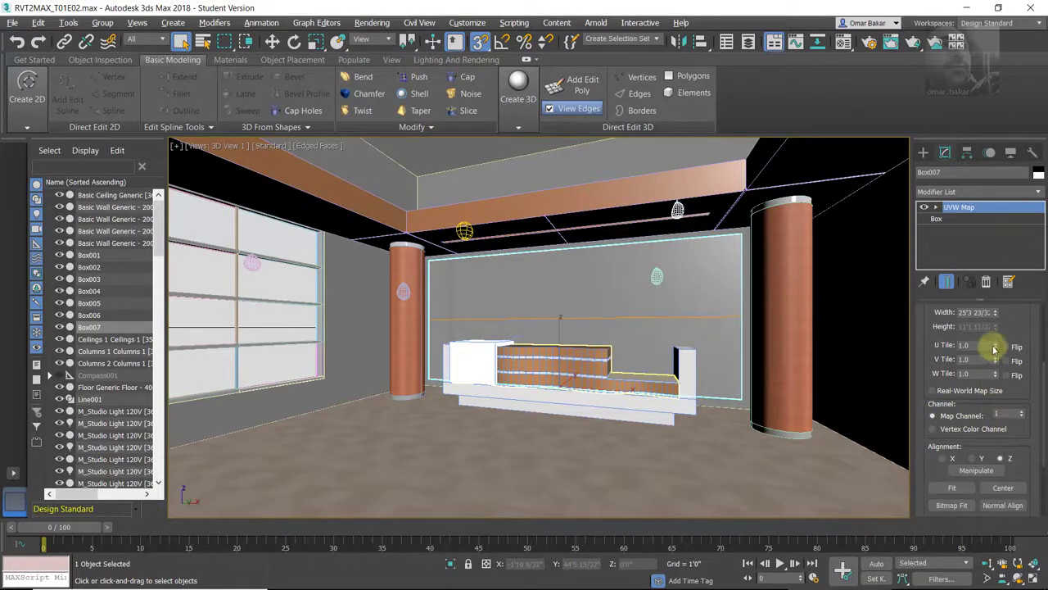
click(973, 462)
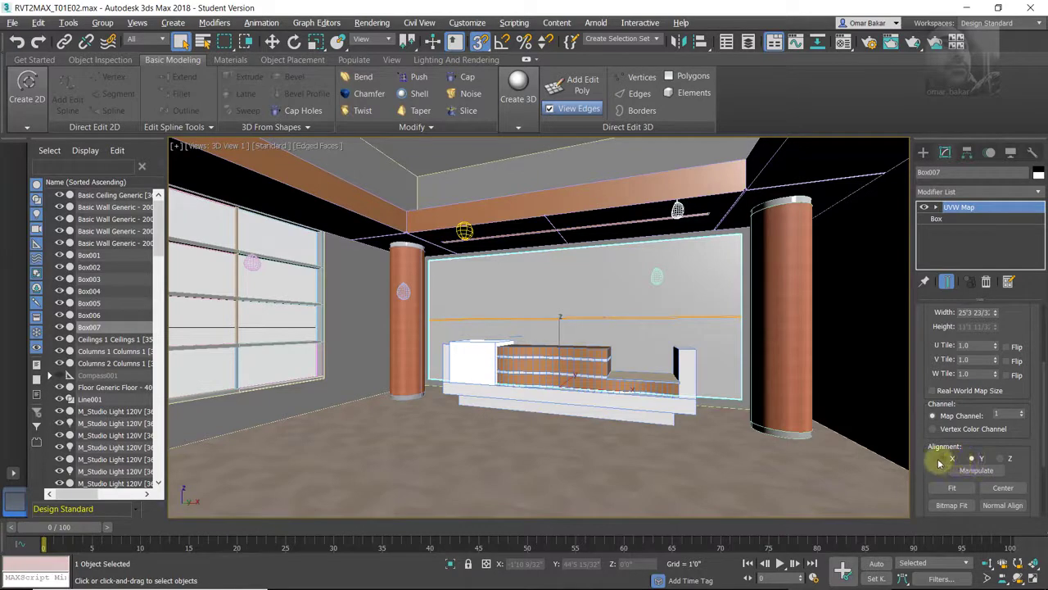
click(944, 460)
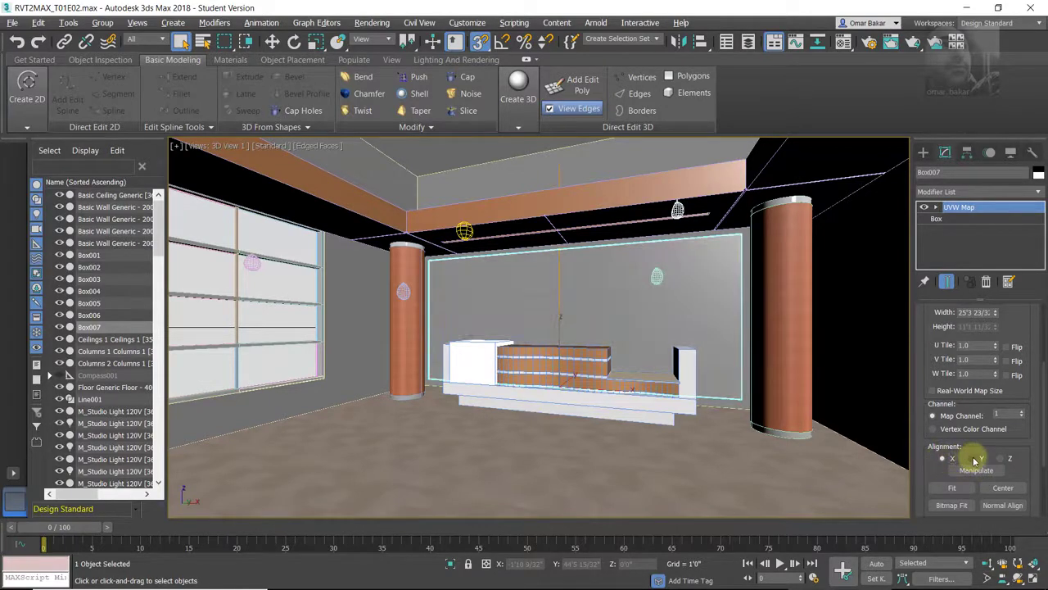
click(975, 460)
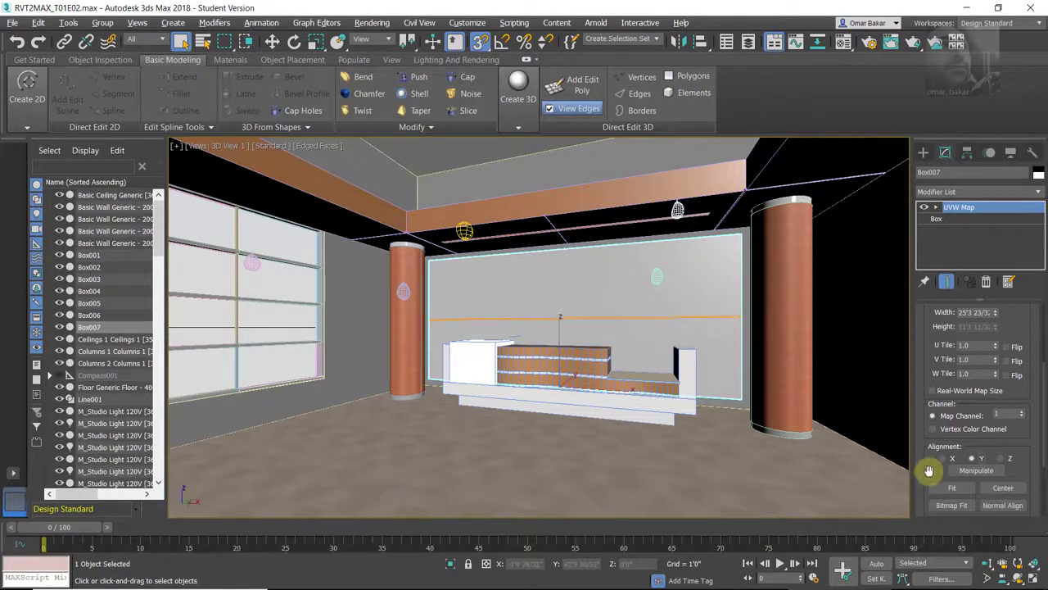
- Fit the mapping gizmo to the wall box and set the map Width to 10'0"
drag(930, 472, 930, 437)
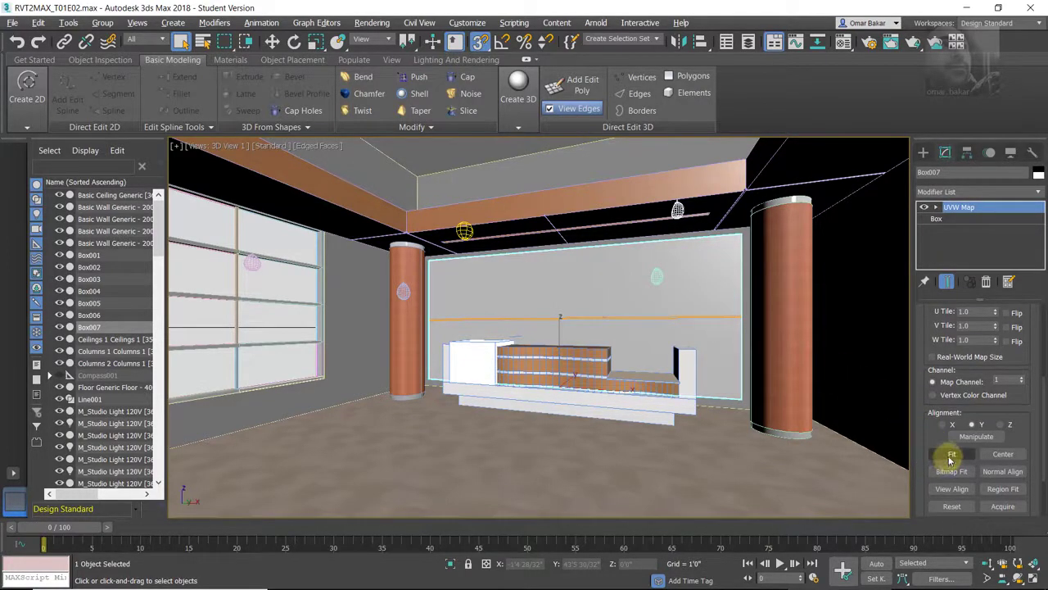
click(950, 456)
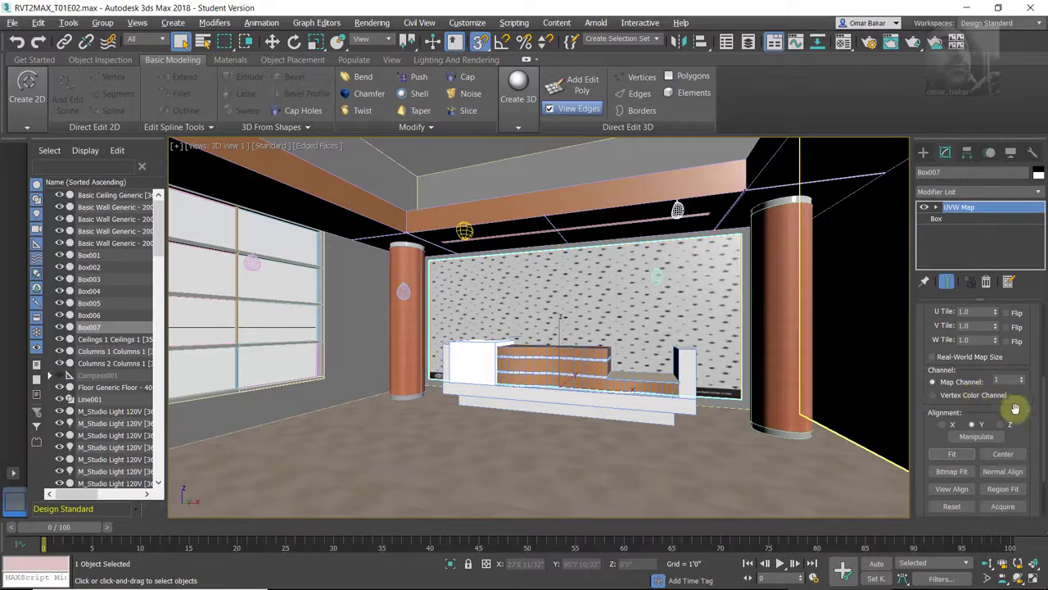
drag(1018, 410, 1020, 500)
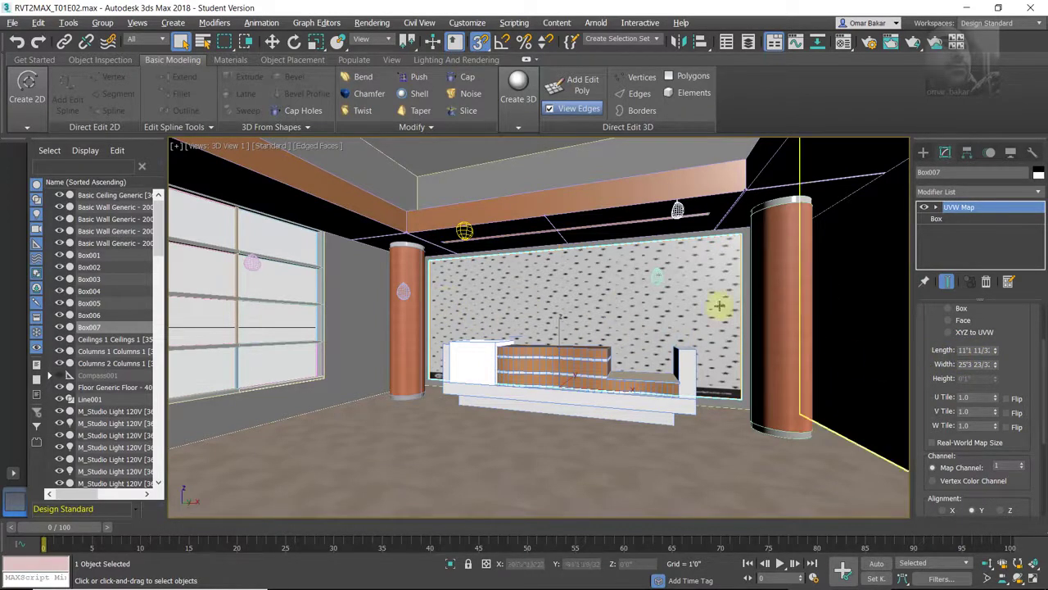
text(1)
key(Return)
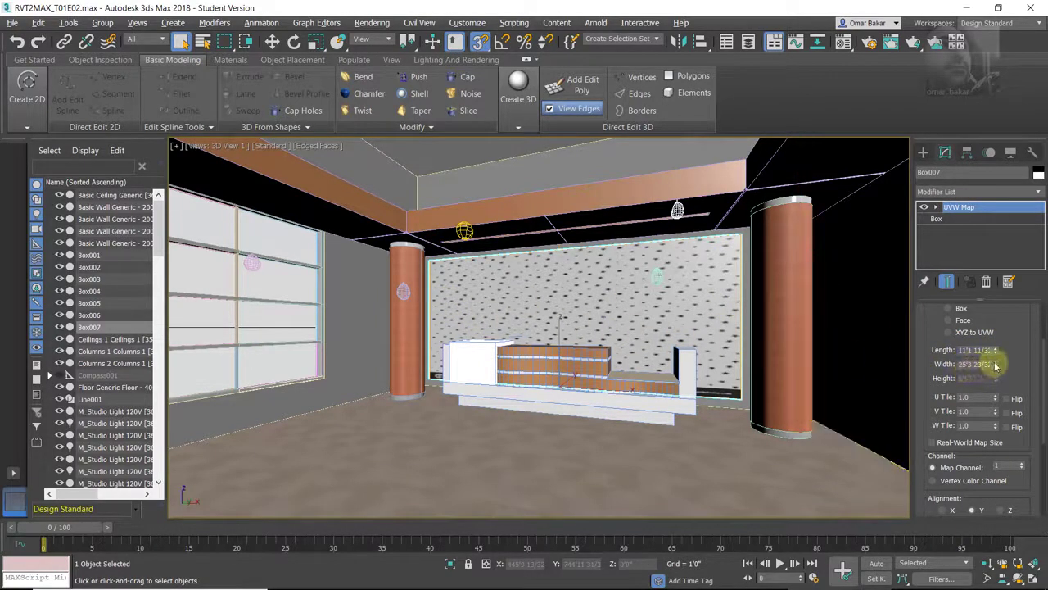
double_click(978, 364)
text(10')
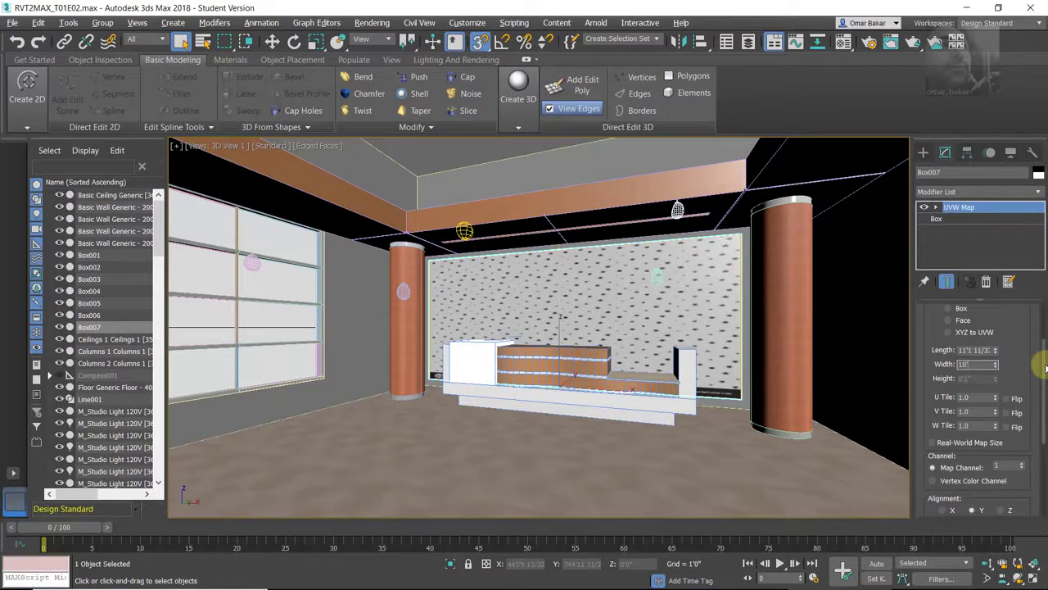
double_click(977, 350)
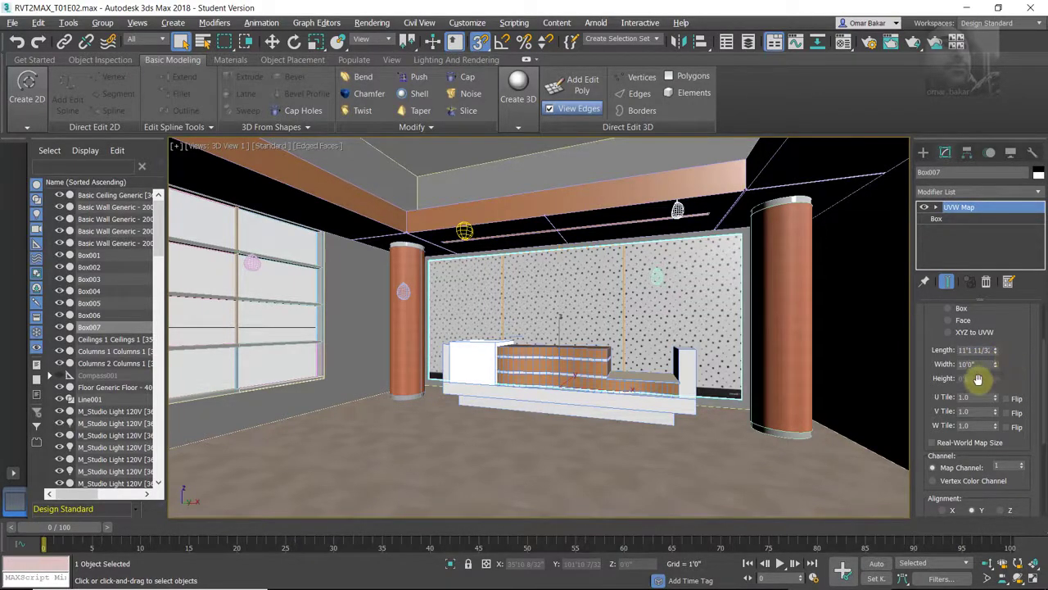
scroll(1011, 361, down, 2)
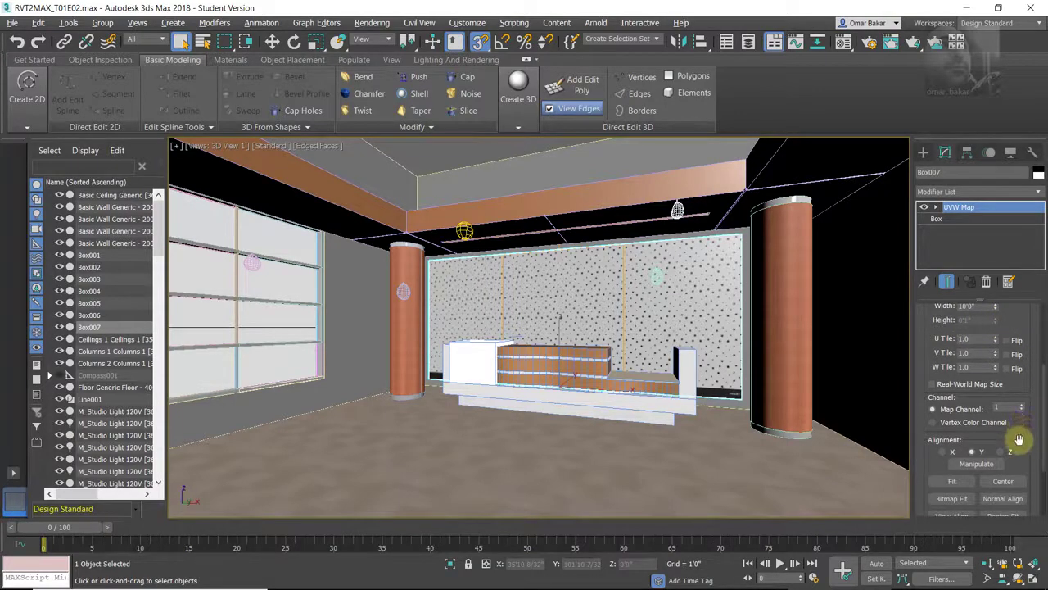
scroll(1020, 428, down, 3)
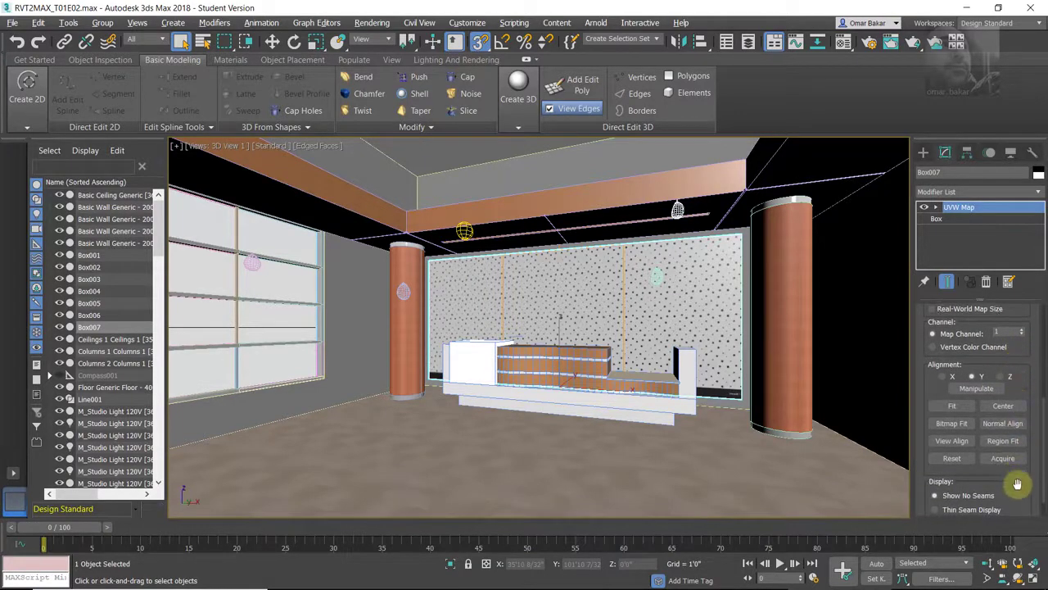
scroll(1019, 480, down, 1)
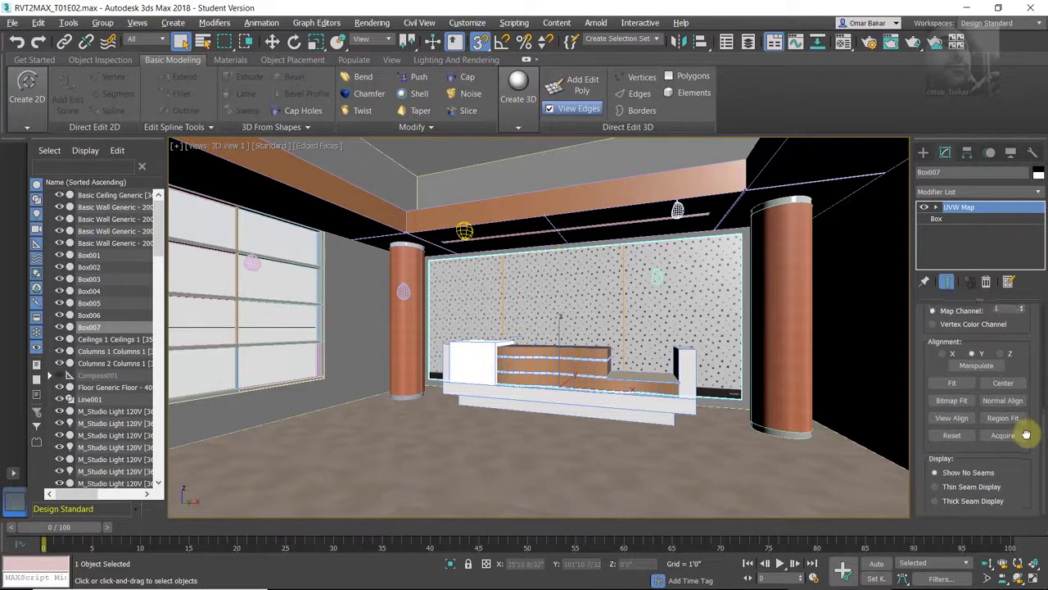
drag(1025, 450, 1015, 538)
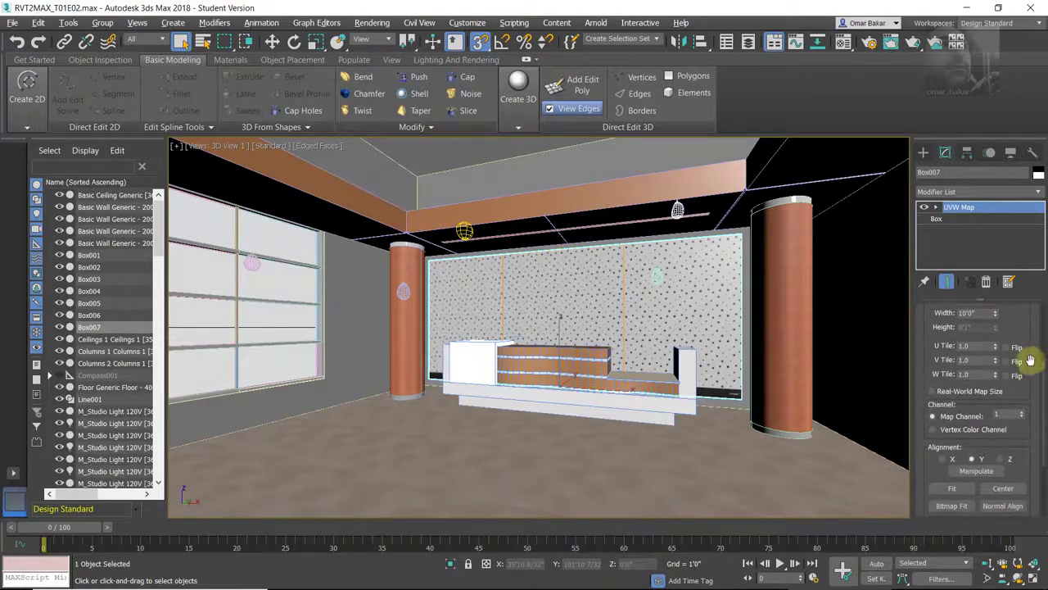
drag(1031, 363, 1031, 440)
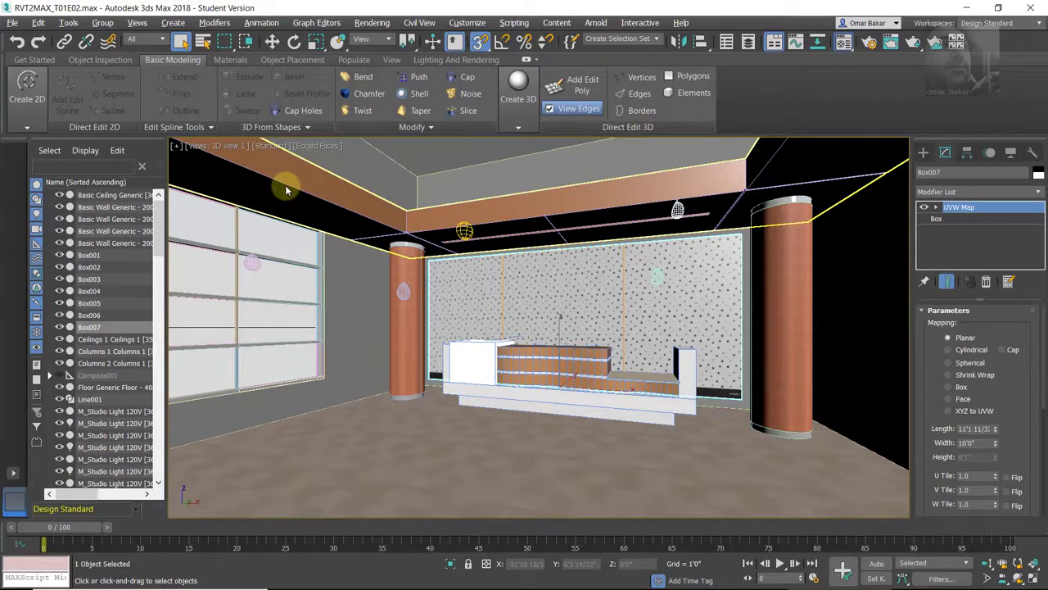
- Open the Material Editor with M and scroll mur_blac's Physical Material down to Emission
key(m)
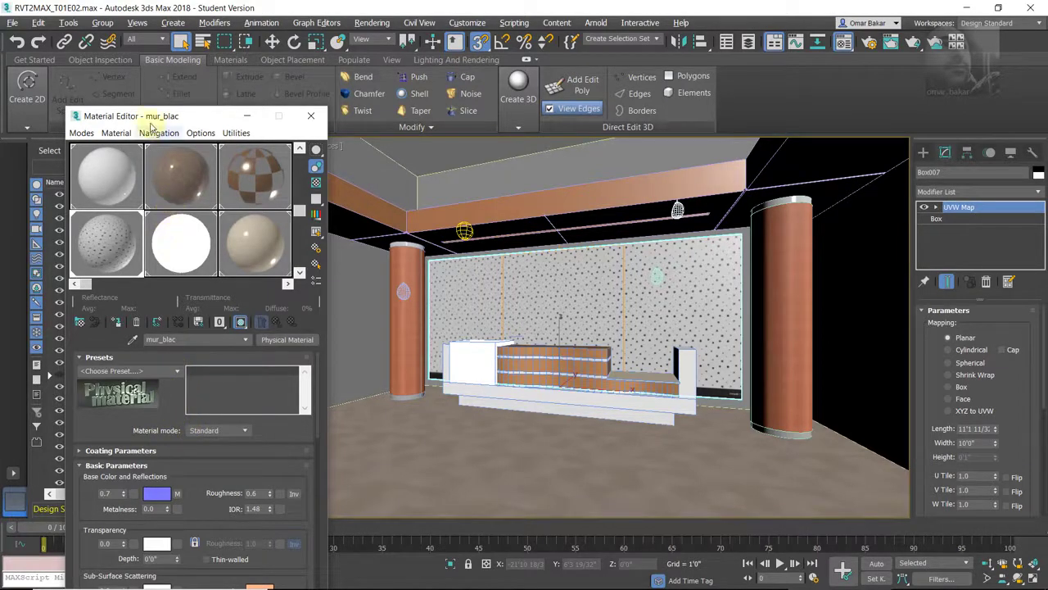
drag(145, 119, 120, 41)
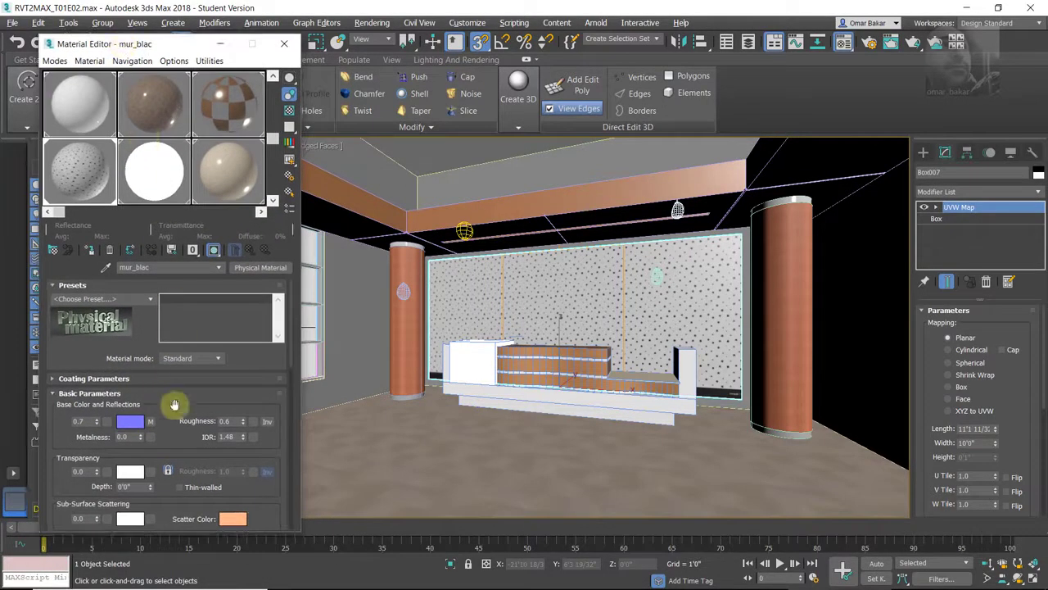
drag(174, 408, 175, 278)
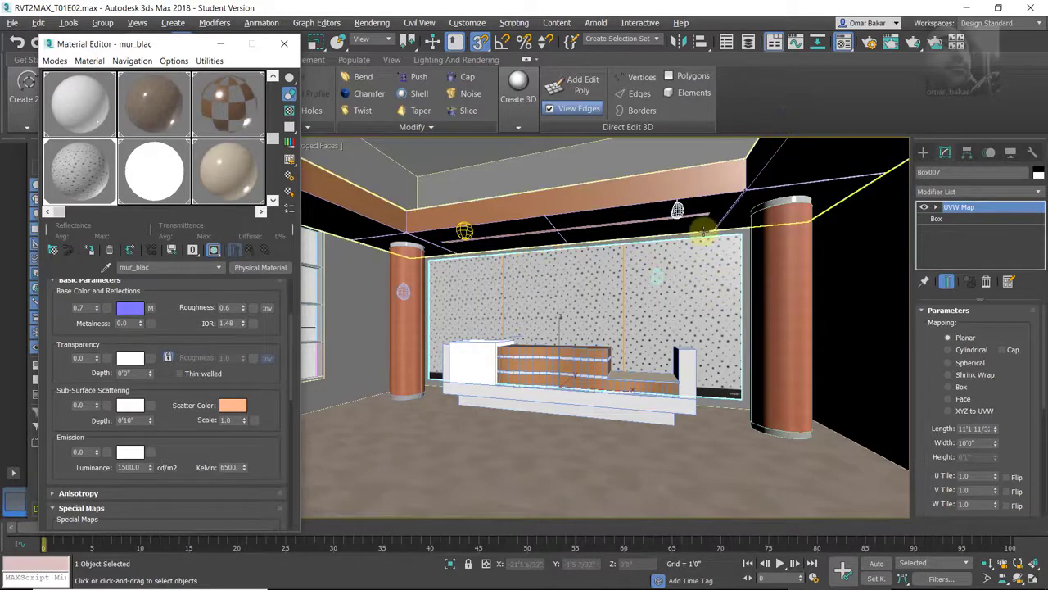
- Render the lobby view with ART, continuing past the Missing Map Coordinates and render message warnings
click(915, 46)
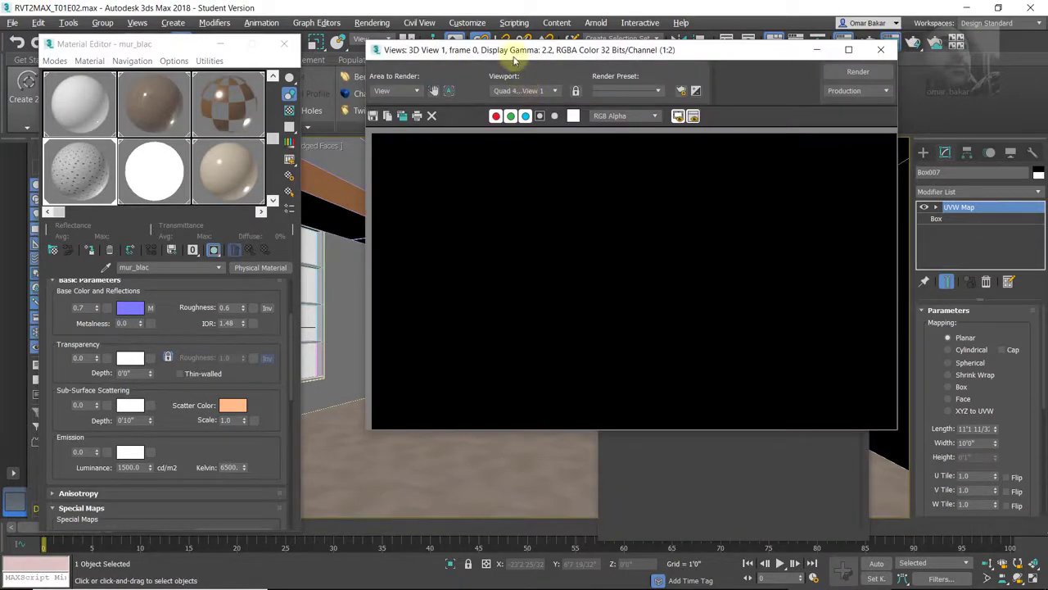
drag(514, 59, 555, 79)
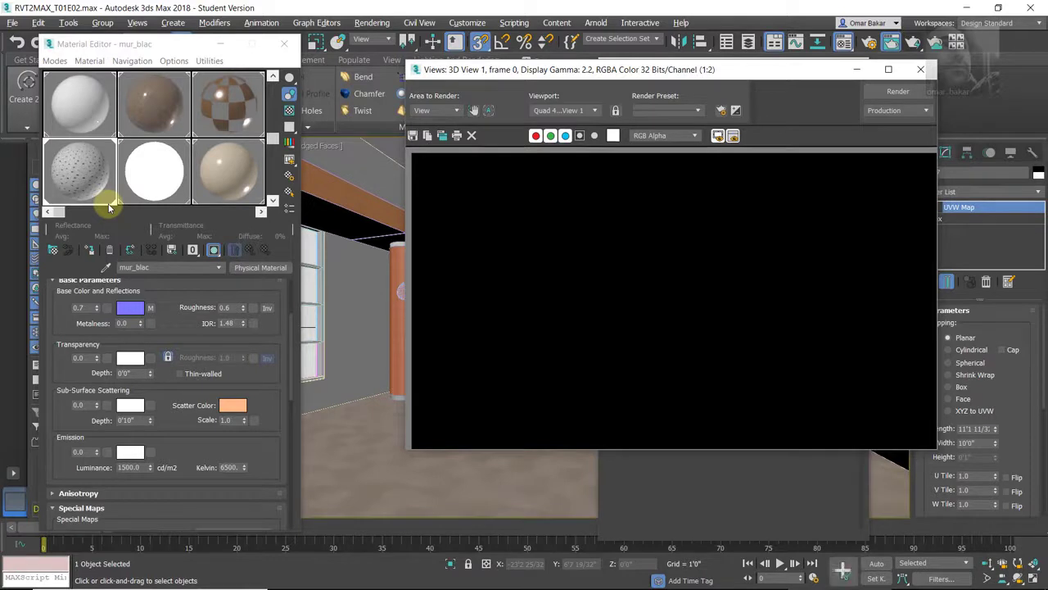
key(shift+q)
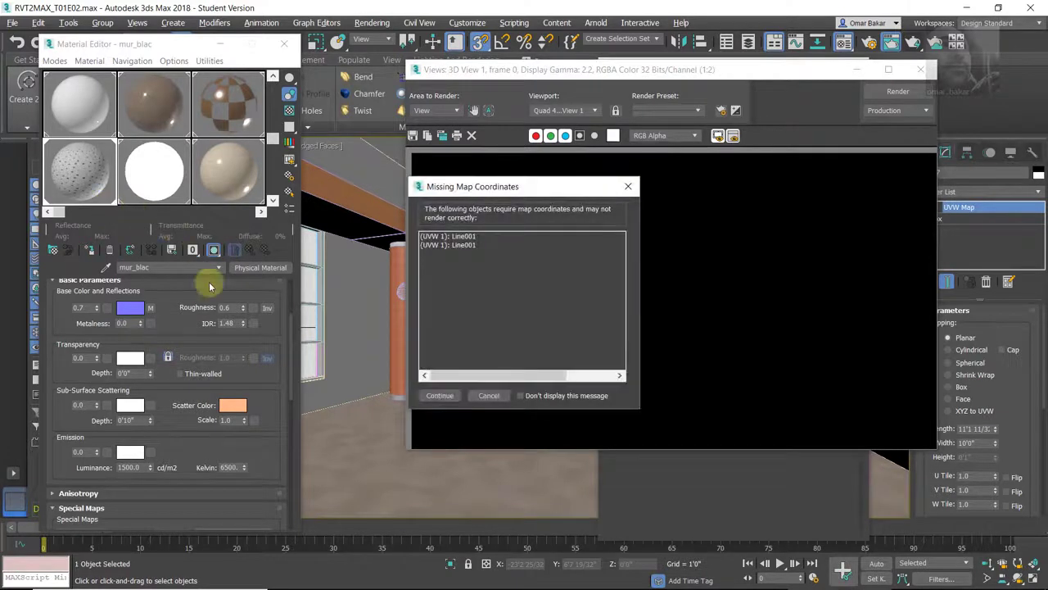
click(436, 395)
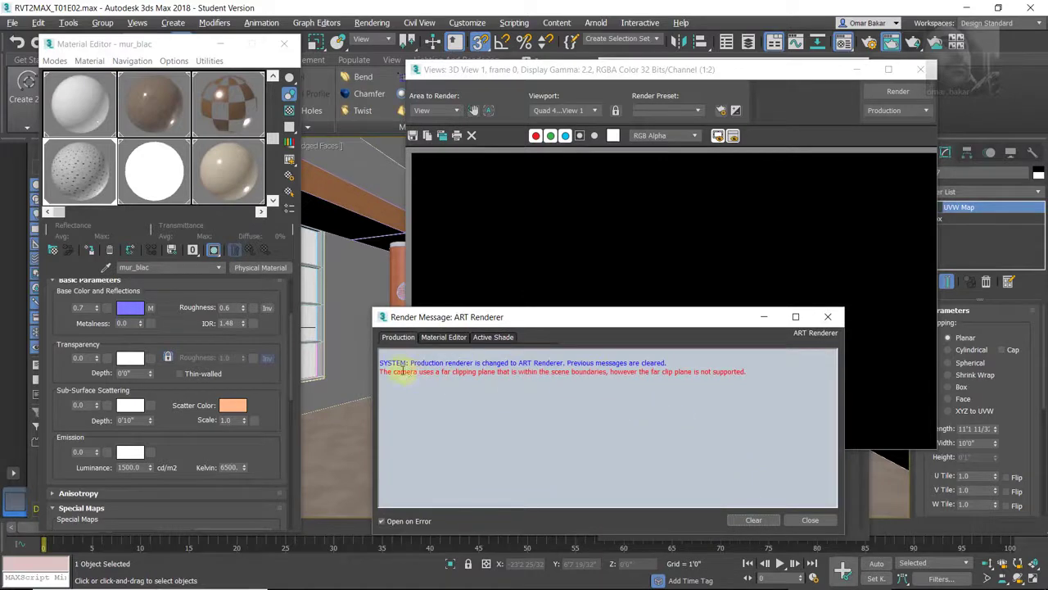
click(807, 520)
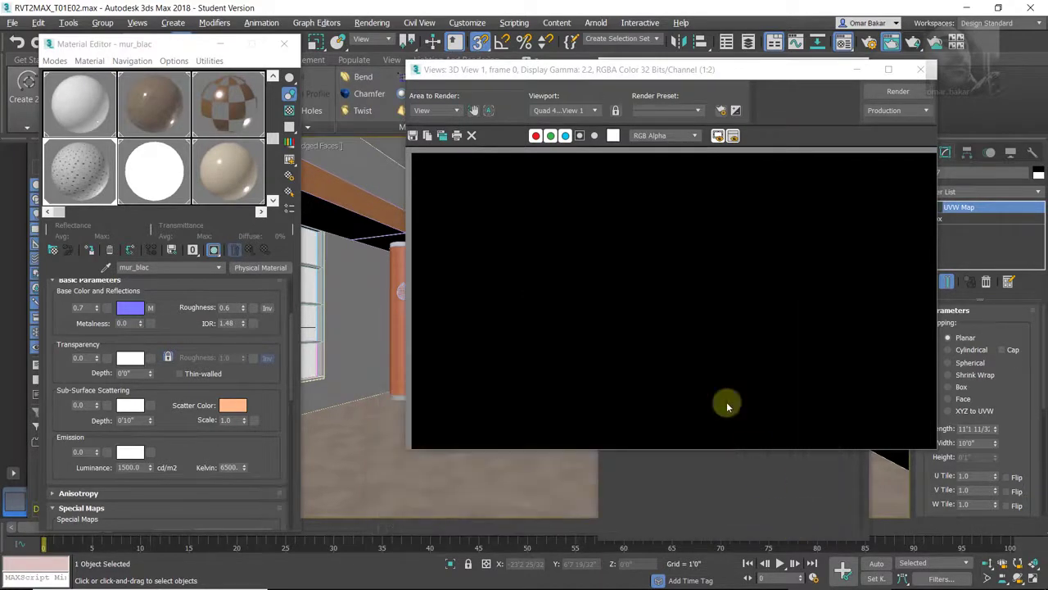
mouse_move(615, 70)
mouse_down()
mouse_move(832, 18)
mouse_move(803, 52)
mouse_up()
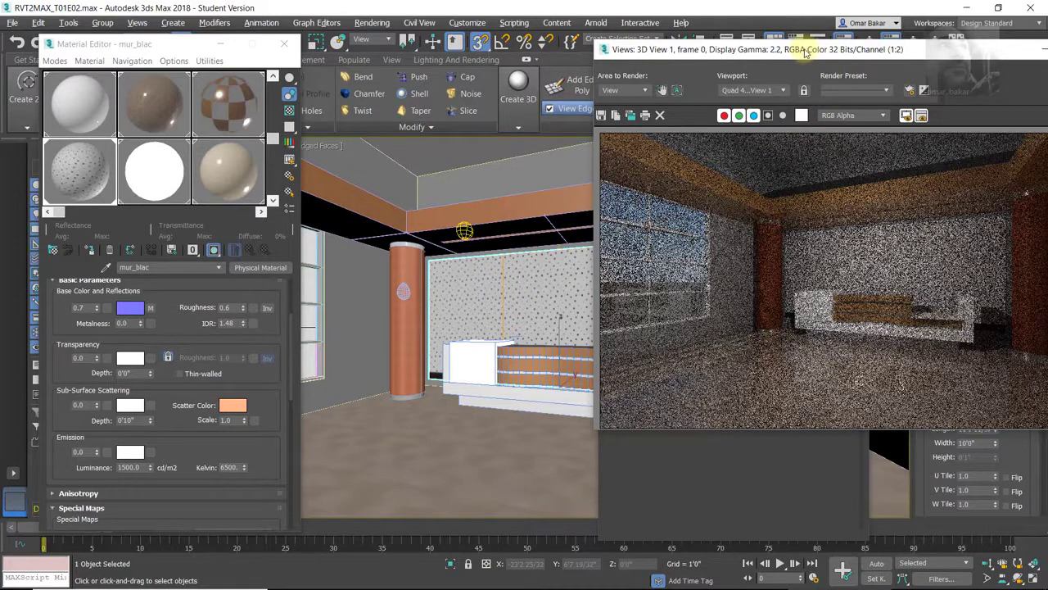
- Let the lobby render refine in the centred frame window, then close that window
drag(806, 51, 527, 51)
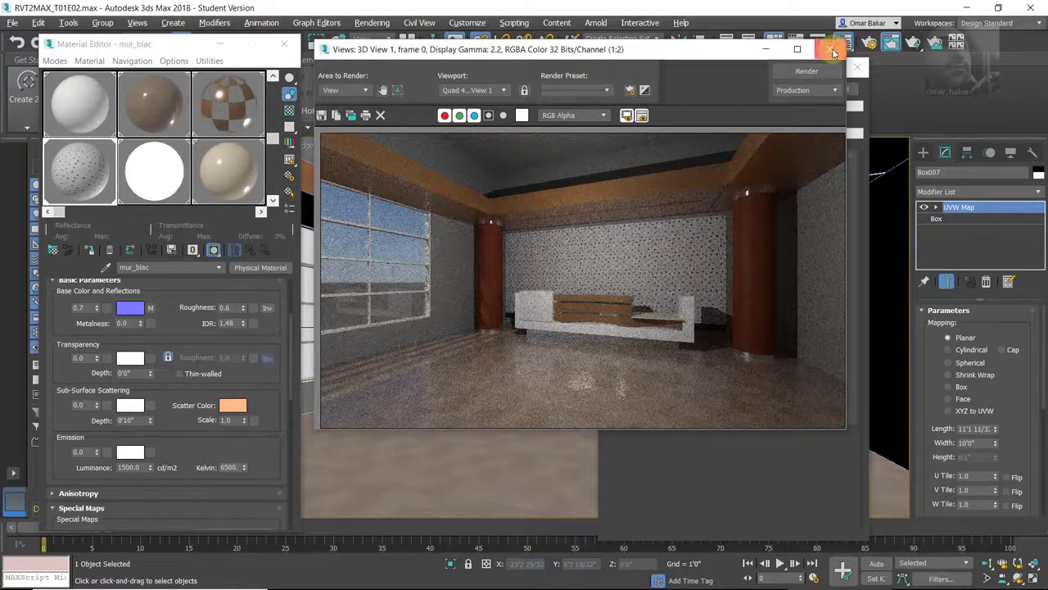
click(831, 51)
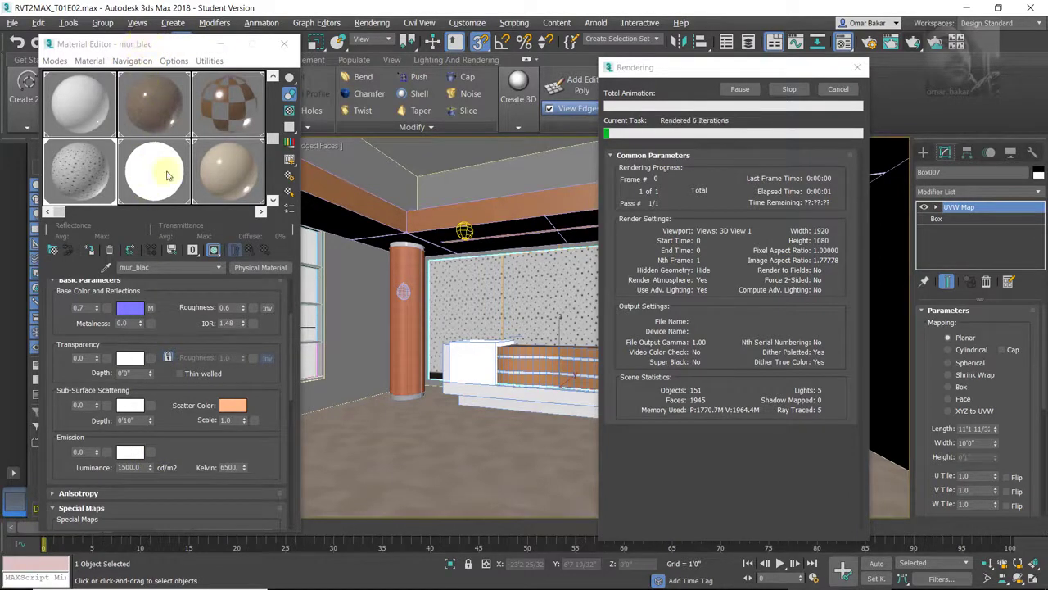
- Stop the ongoing lobby render and close the Rendering progress window
click(148, 452)
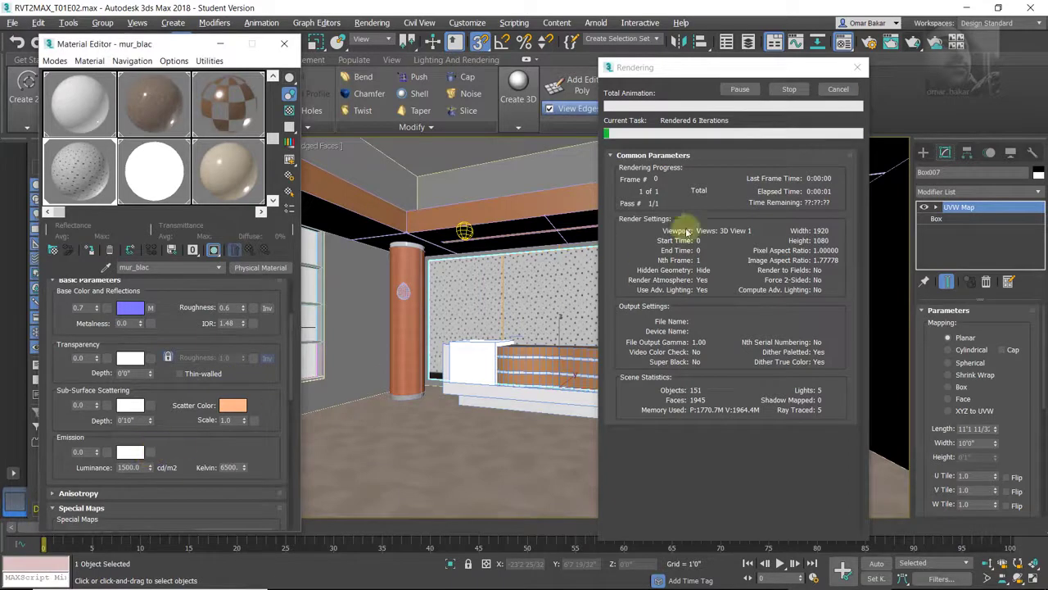
click(788, 90)
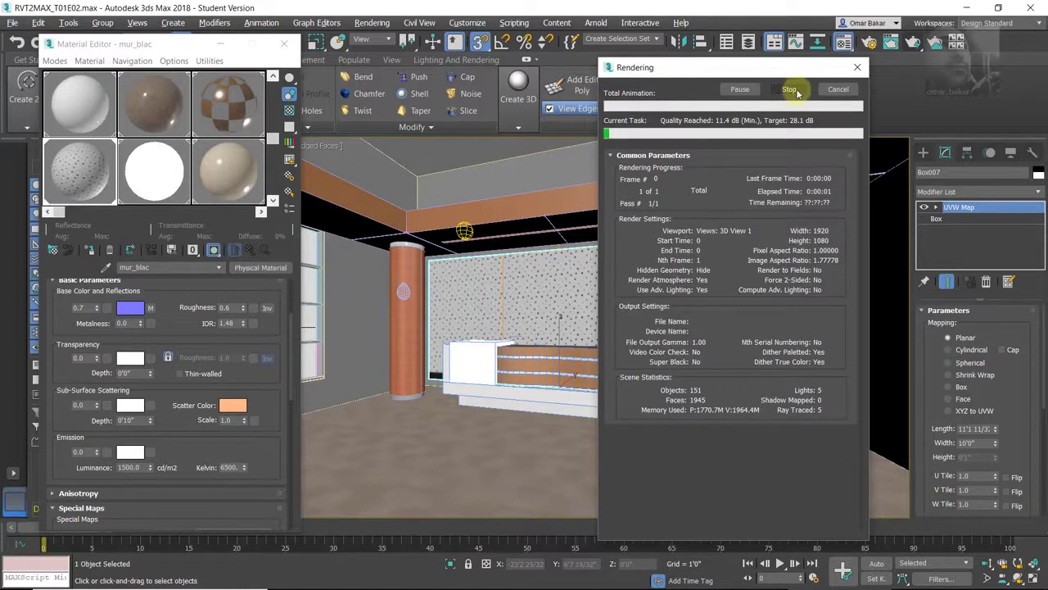
click(790, 92)
click(788, 89)
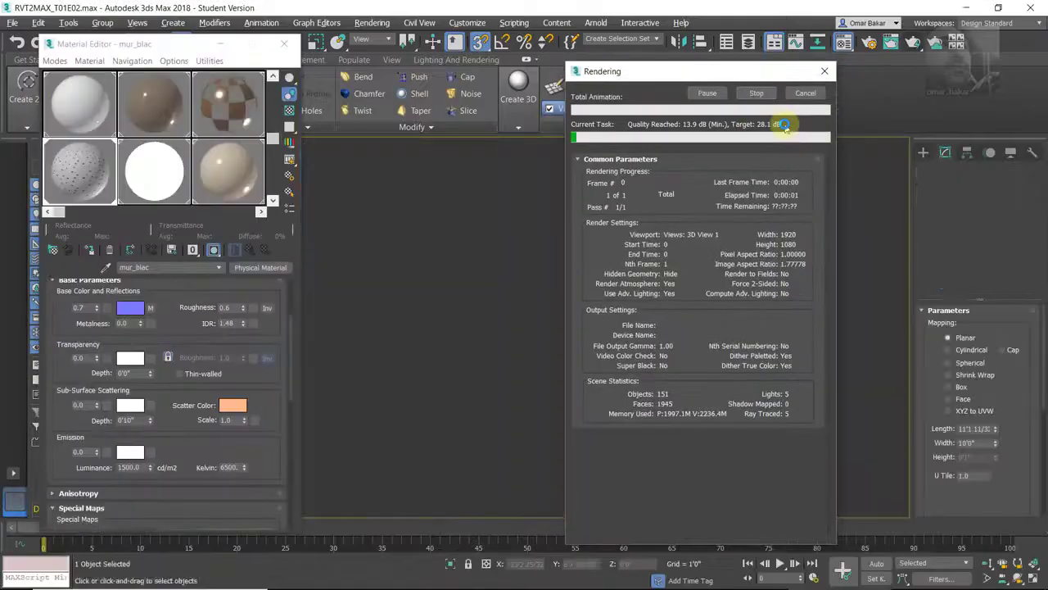
click(773, 95)
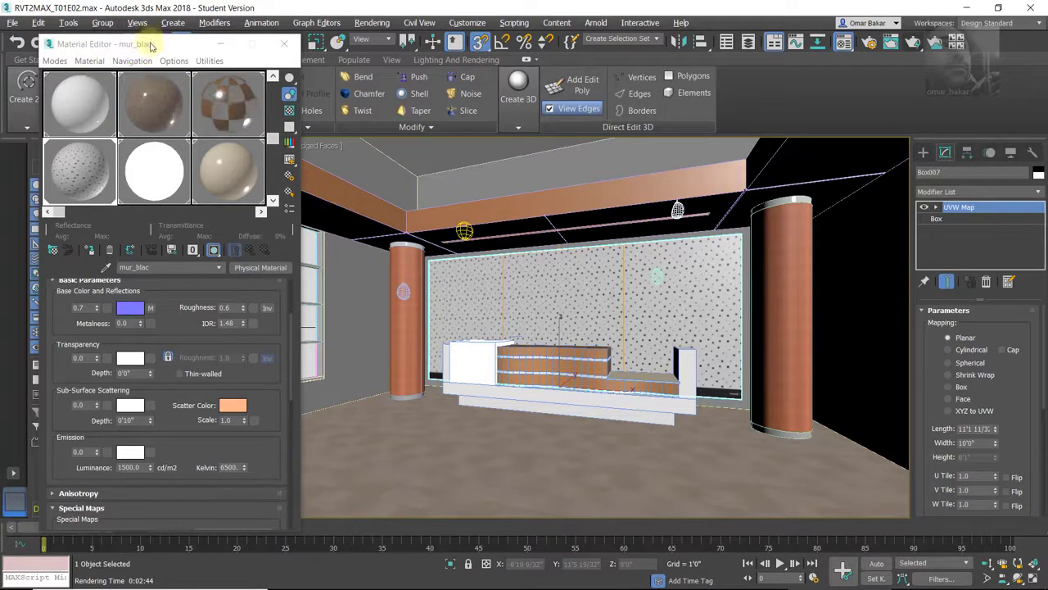
- Load stars.jpg as a Bitmap into mur_blac's Emission colour map slot
drag(149, 45, 174, 41)
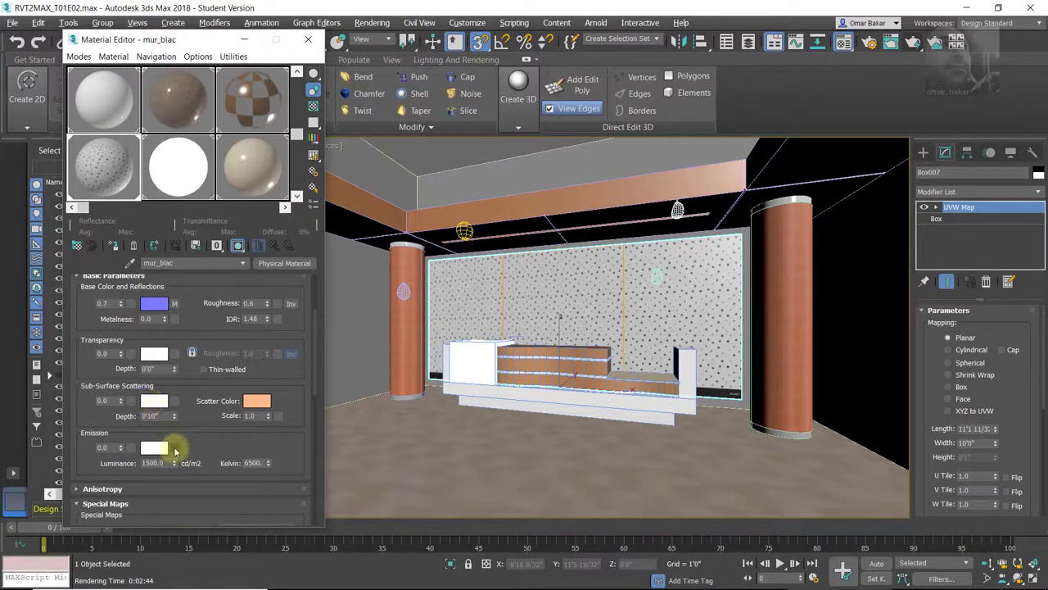
click(176, 447)
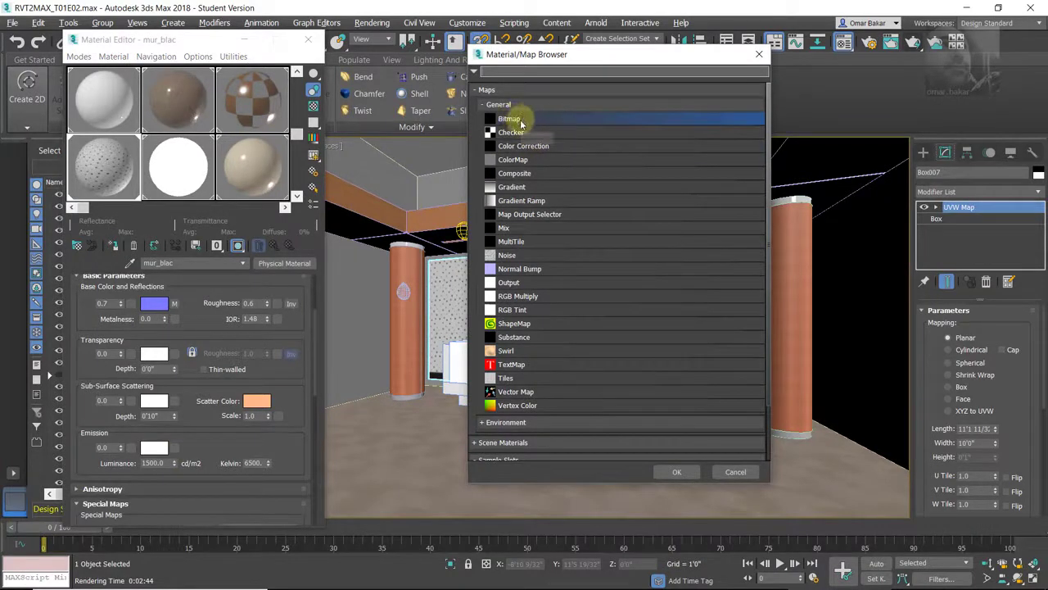
double_click(516, 119)
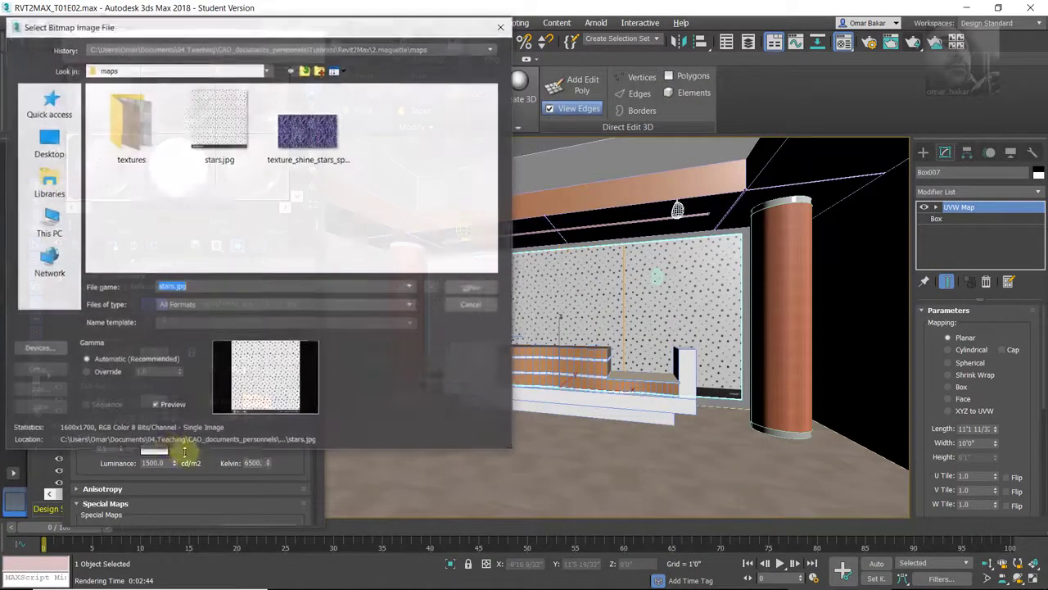
double_click(211, 119)
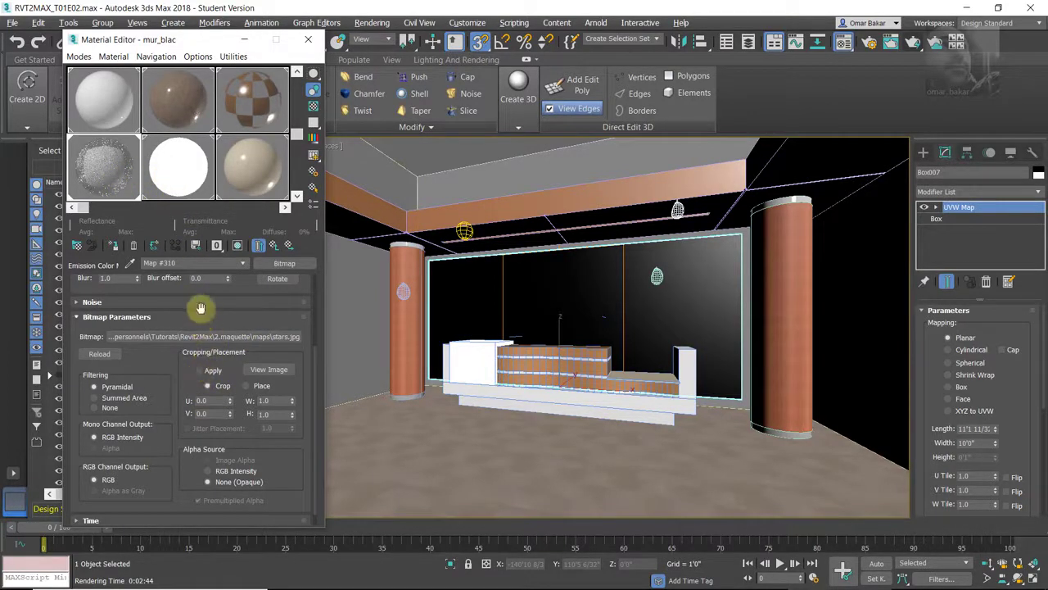
click(172, 317)
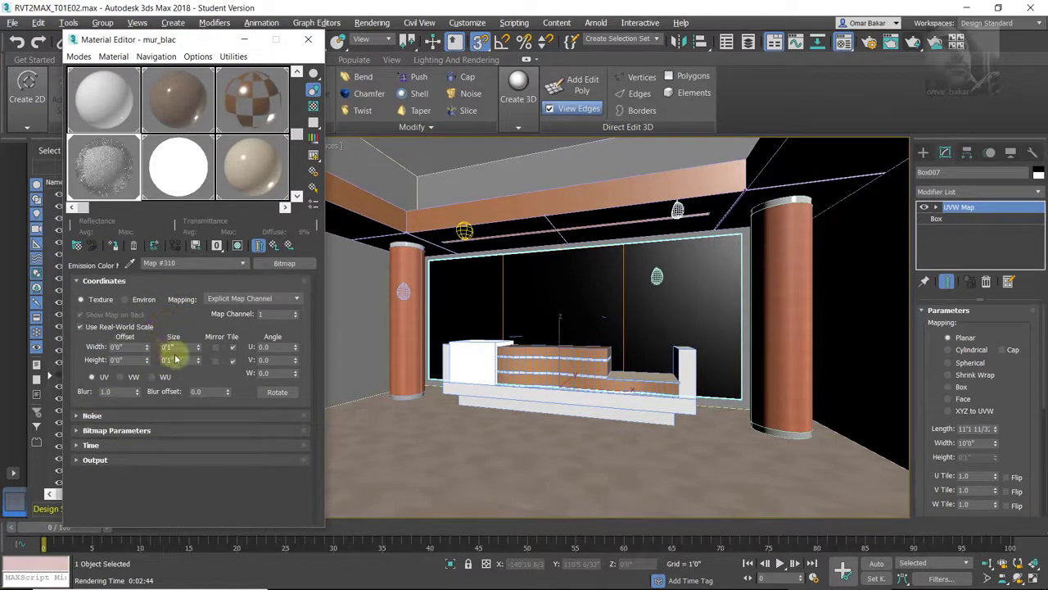
click(76, 417)
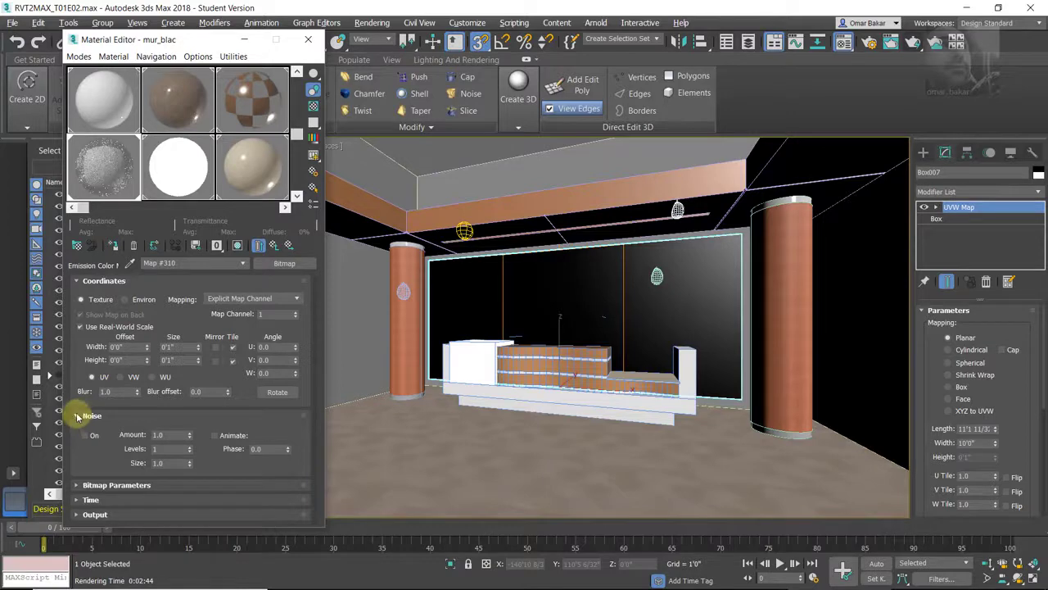
click(78, 417)
click(78, 431)
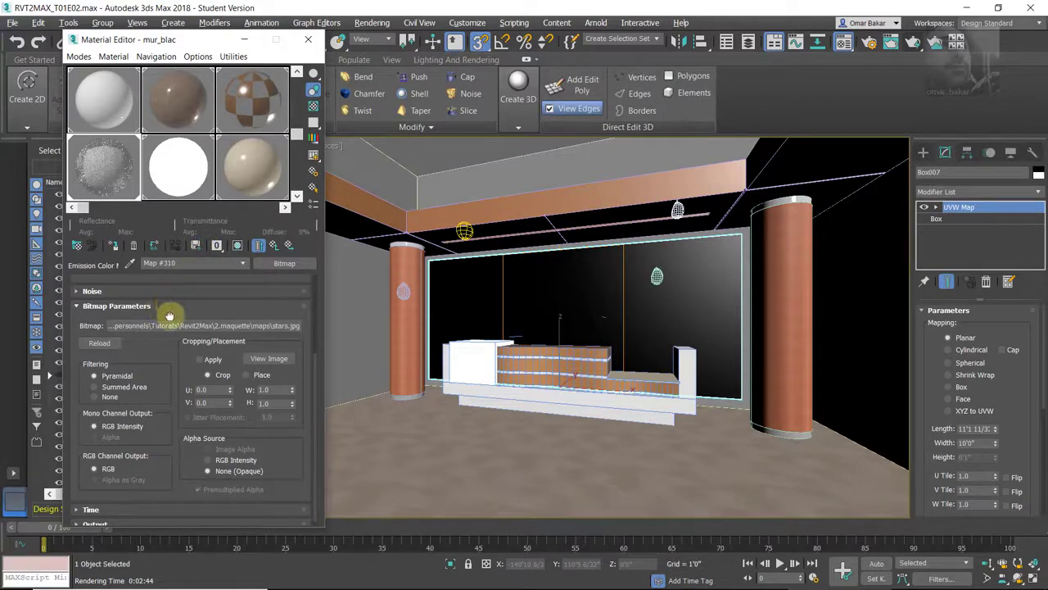
drag(172, 312, 169, 425)
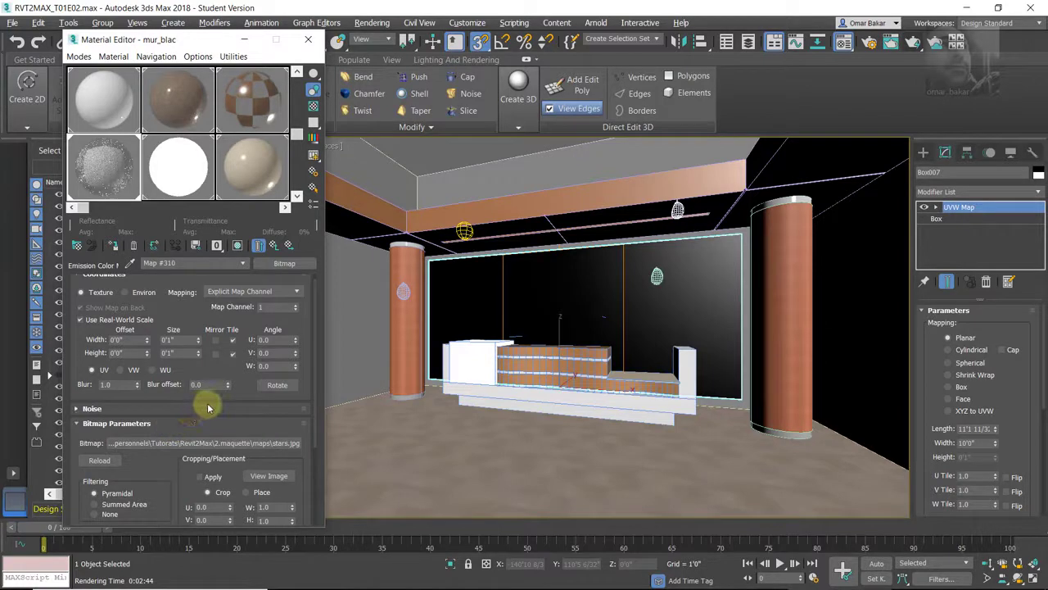
click(270, 476)
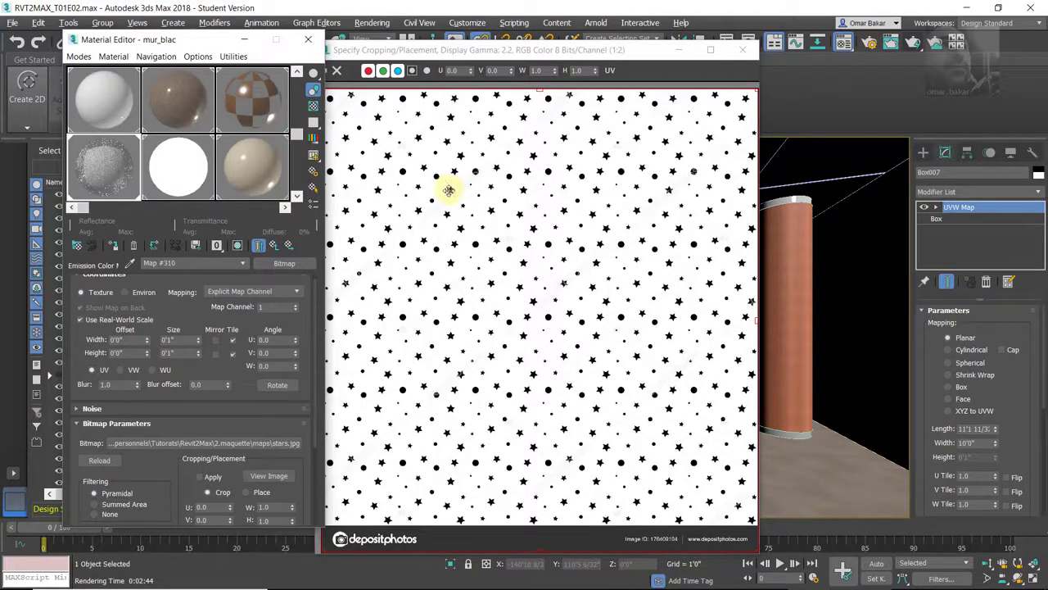
click(742, 49)
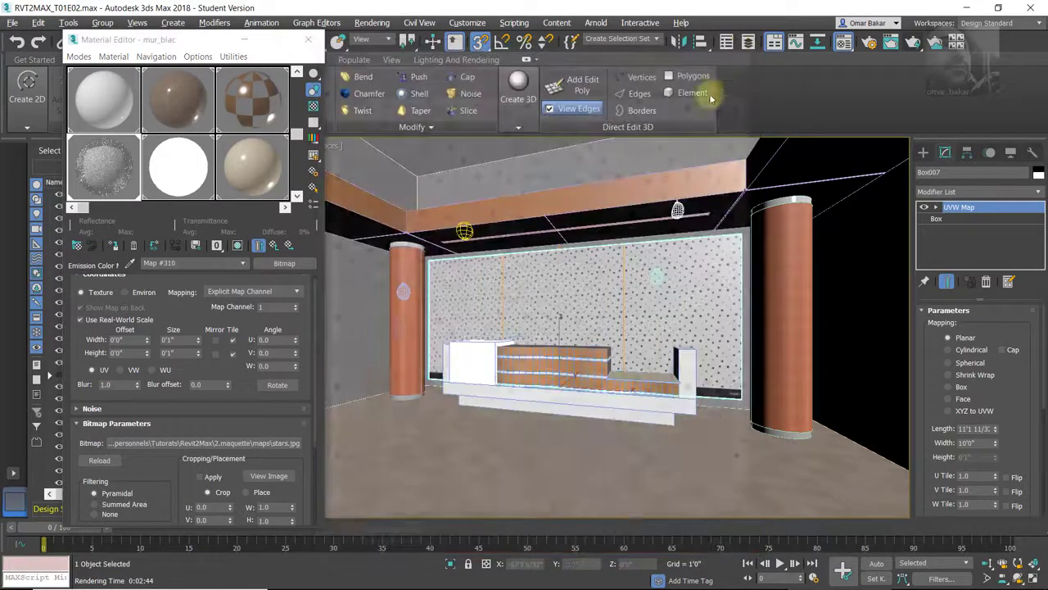
- Turn off Use Real-World Scale in the stars emission map's Coordinates
click(79, 319)
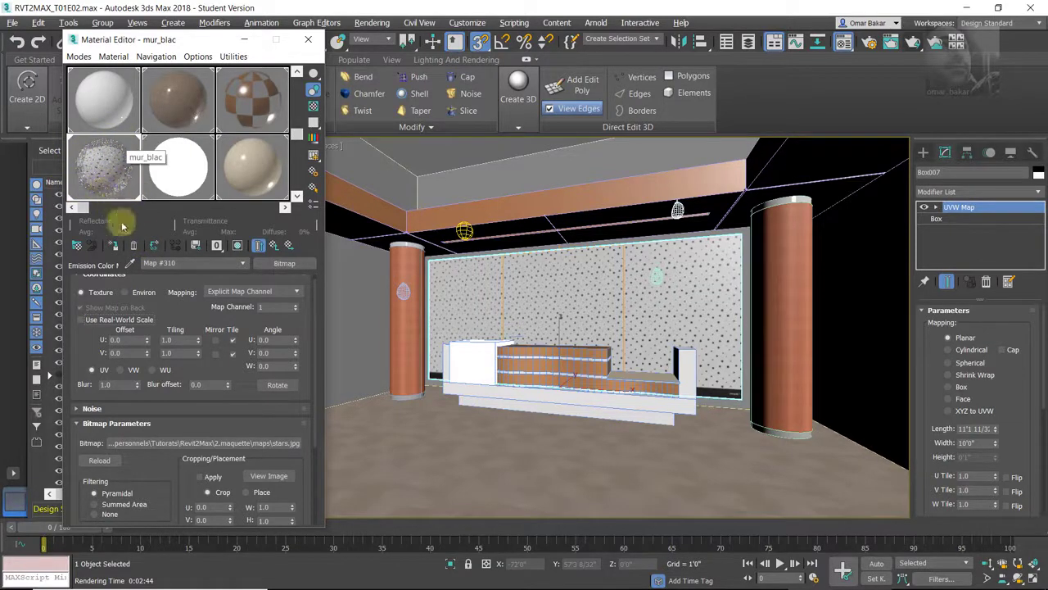
drag(216, 370, 206, 293)
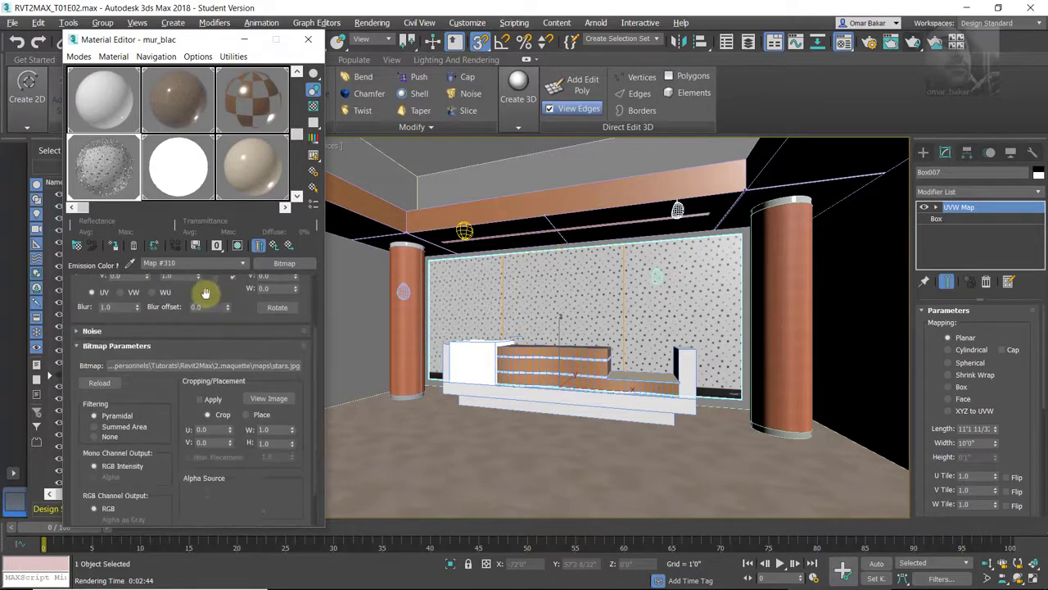
drag(231, 467, 230, 337)
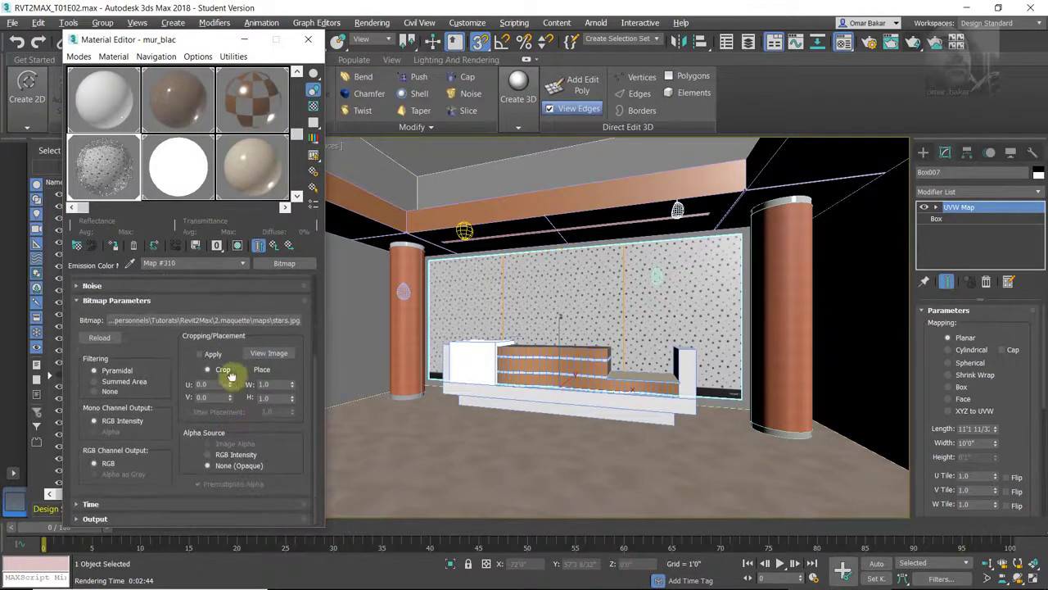
- Enable Invert in the stars map's Output rollout to flip its colours
click(76, 518)
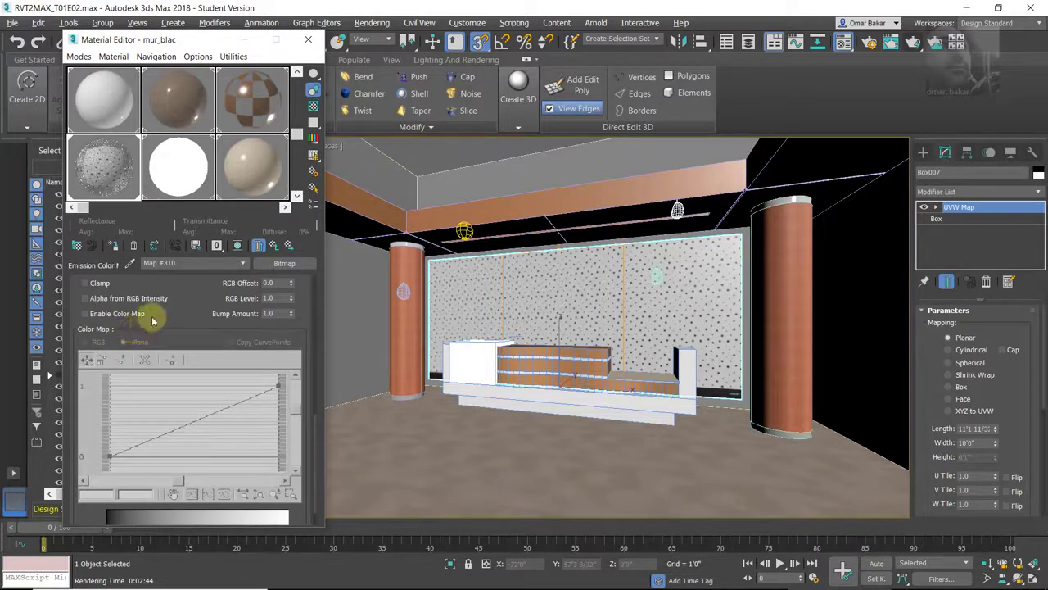
scroll(185, 309, up, 2)
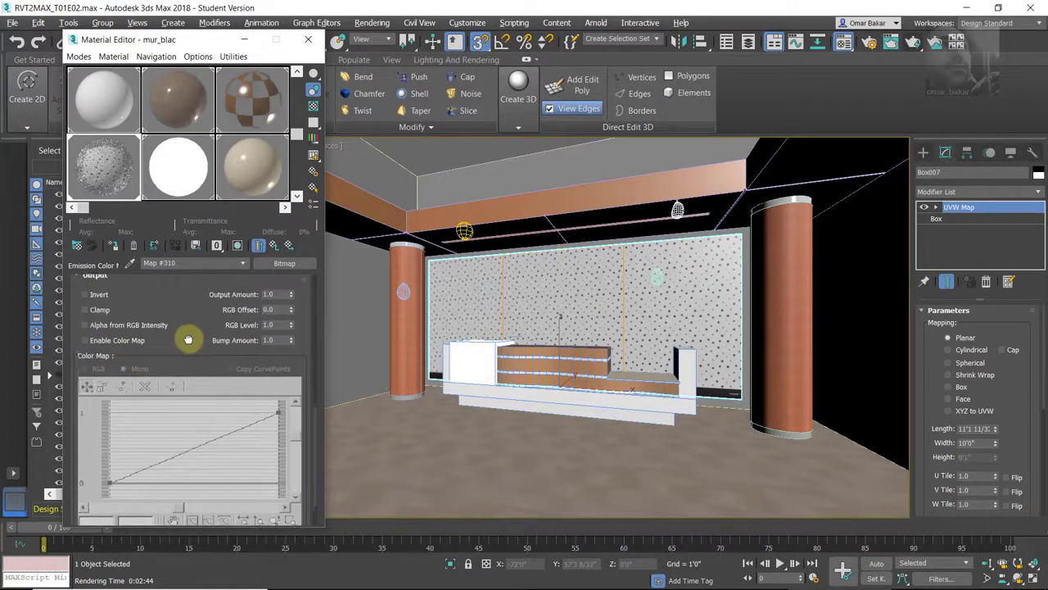
click(85, 301)
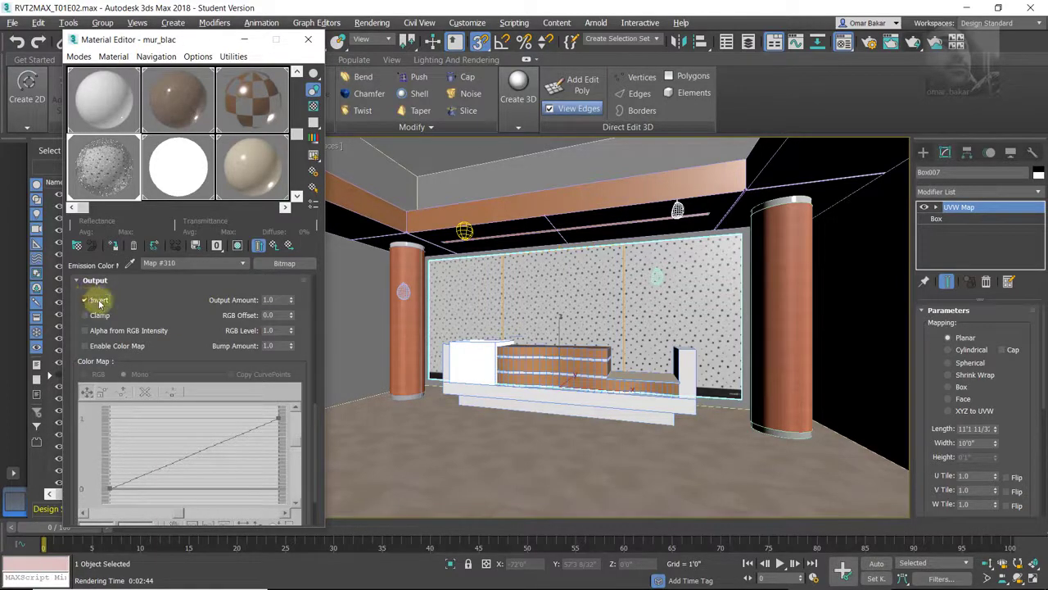
drag(154, 300, 155, 450)
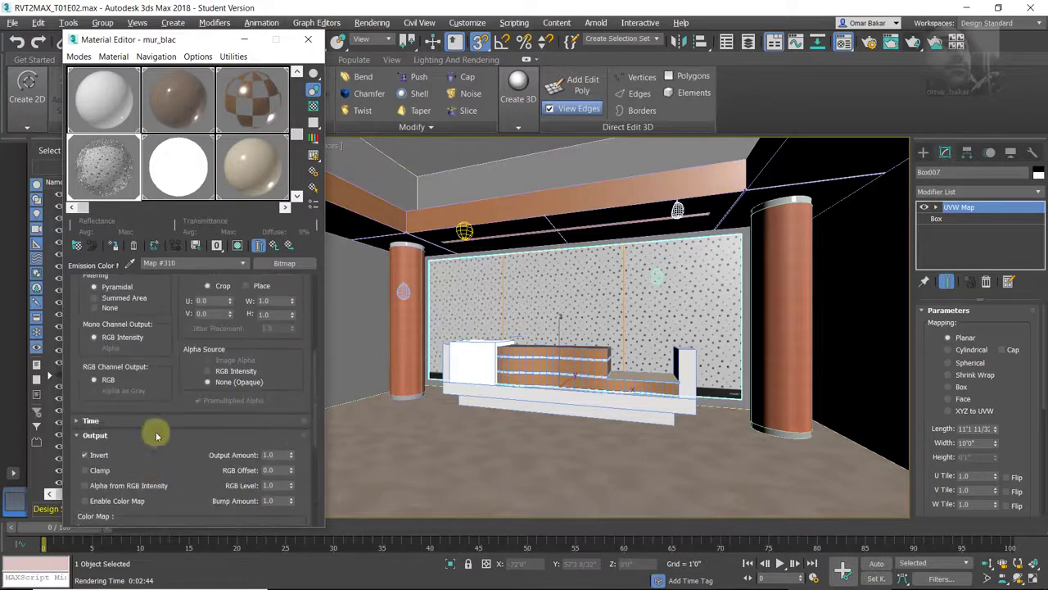
drag(249, 334, 258, 451)
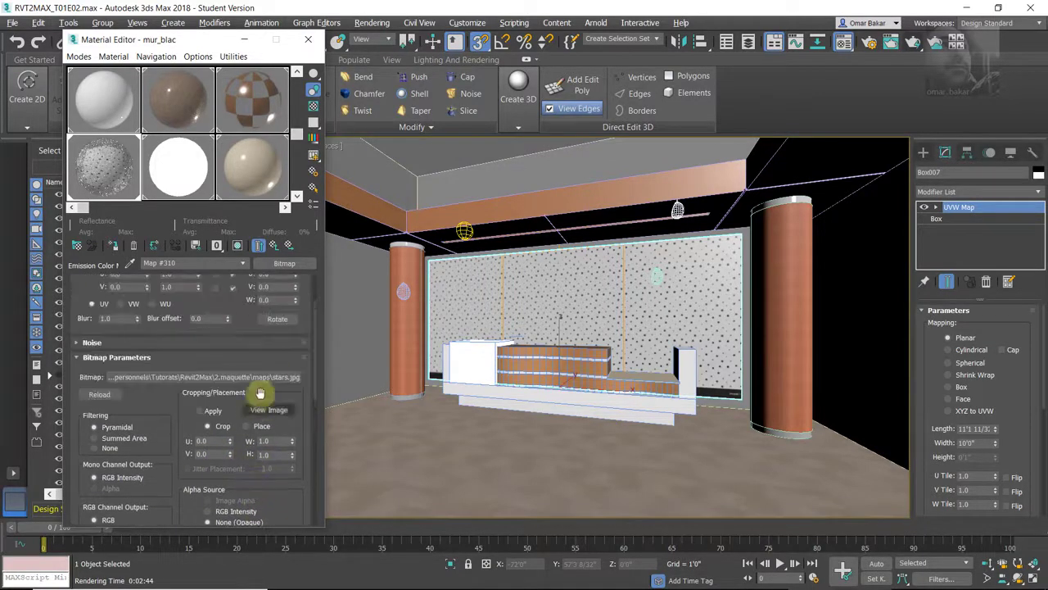
drag(250, 325, 269, 419)
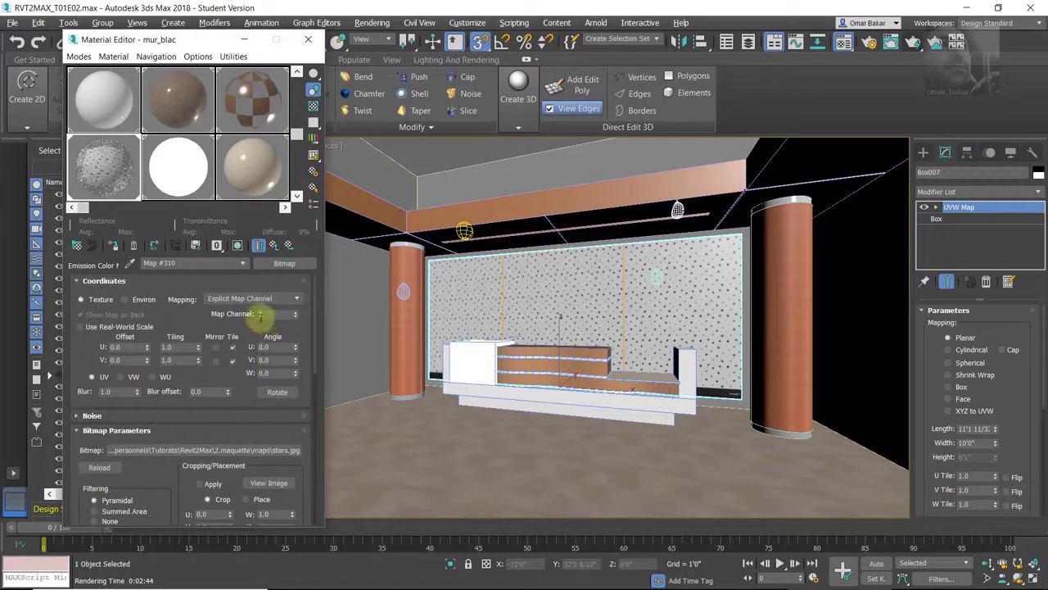
- Back at mur_blac's Physical Material parameters, set the Emission weight to 1.0
click(274, 247)
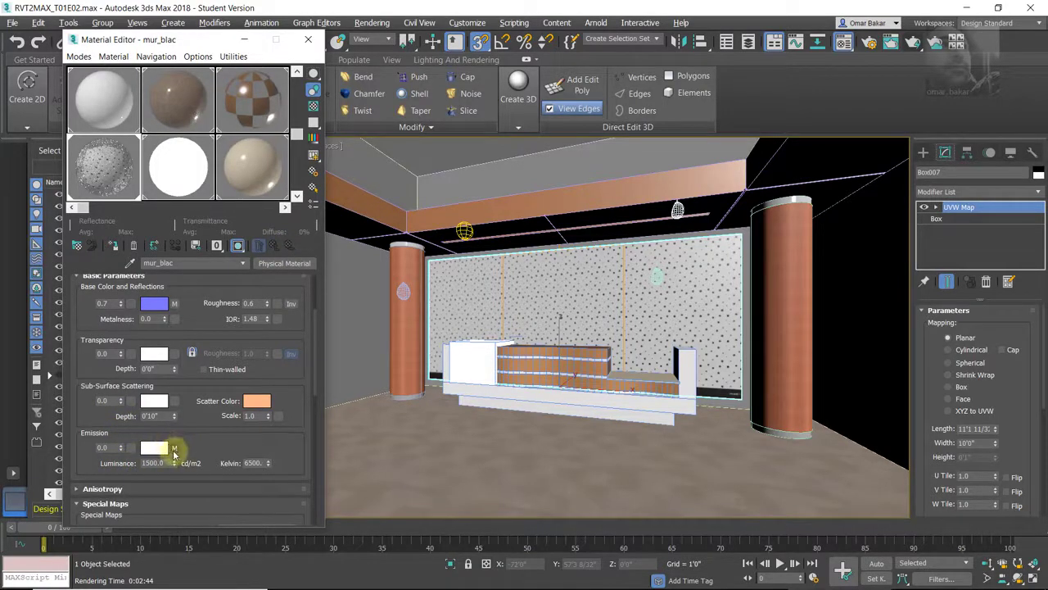
double_click(98, 447)
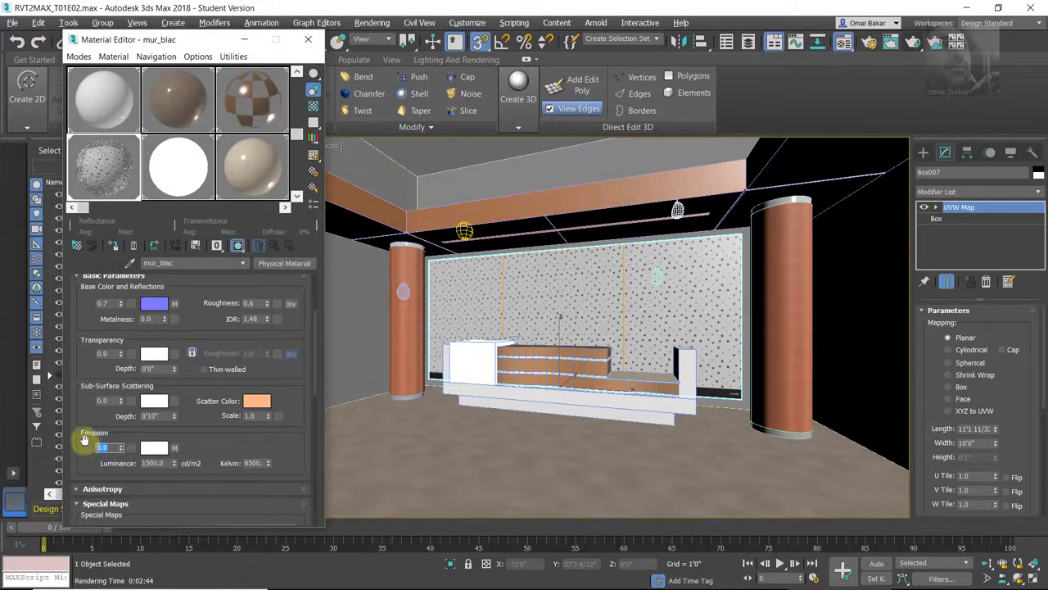
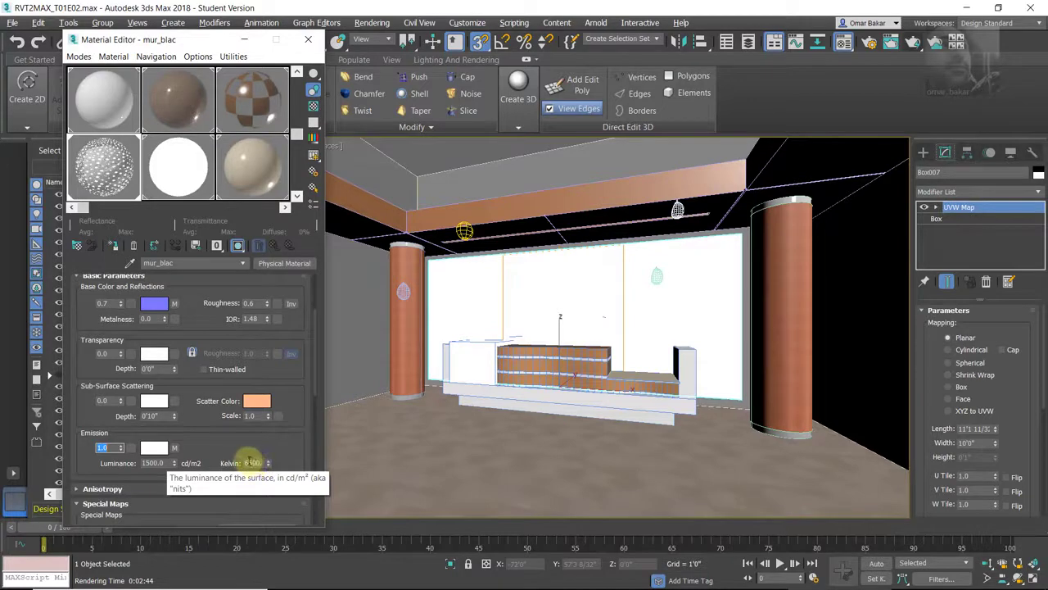
- Enter 3000 Kelvin as the mur_blac emission temperature, then close the Material Editor
double_click(254, 462)
text(3000)
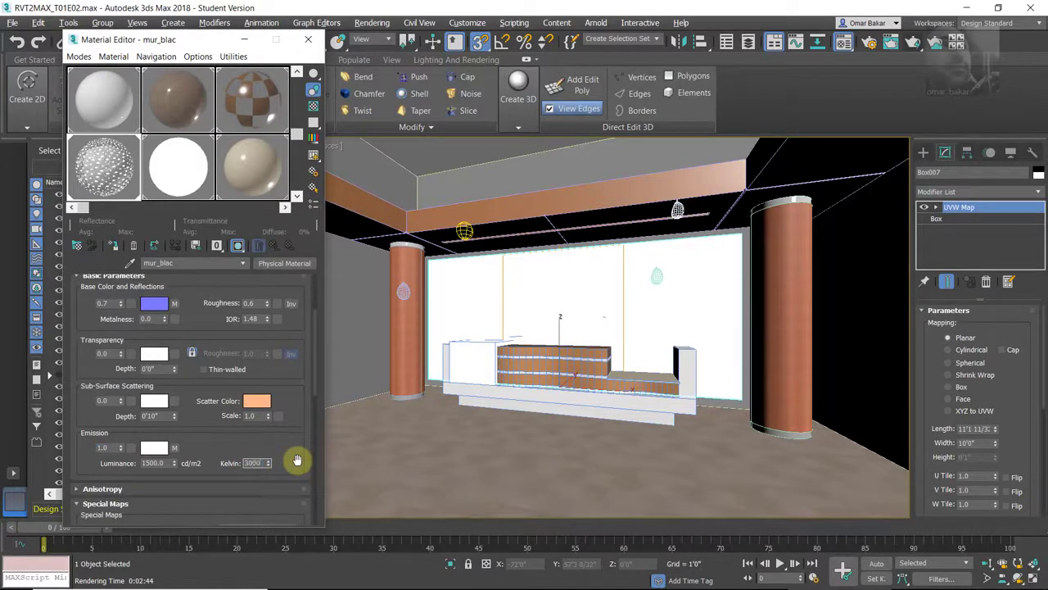
key(Return)
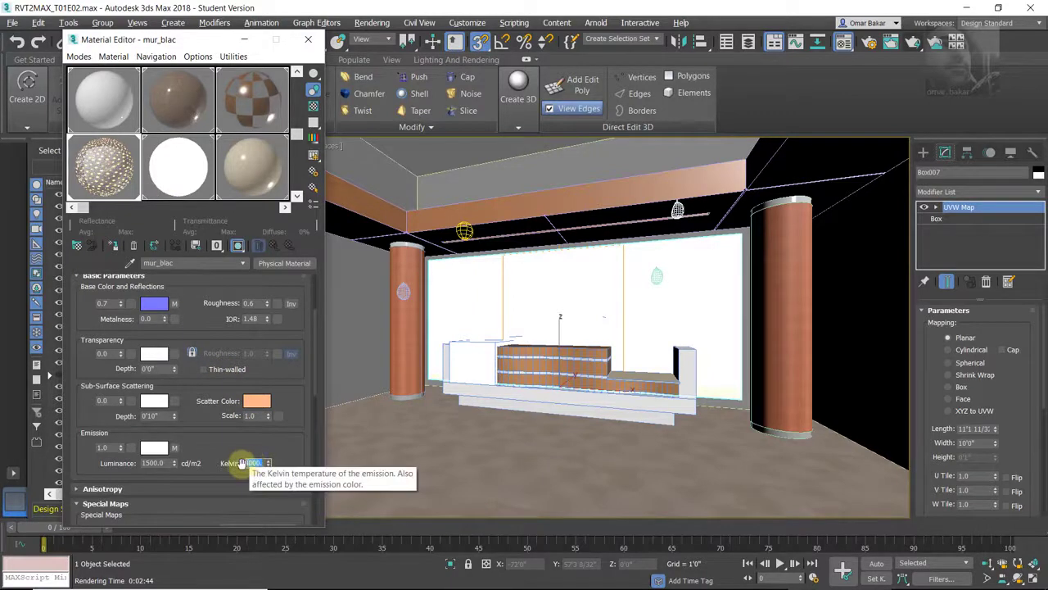
text(3600)
key(Return)
text(3000)
key(Return)
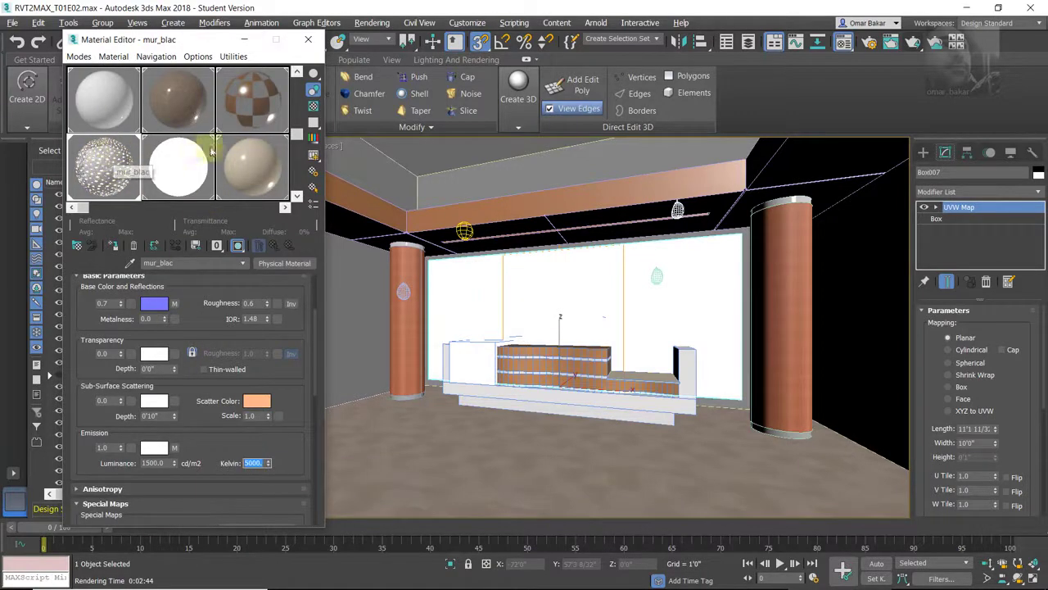
click(311, 41)
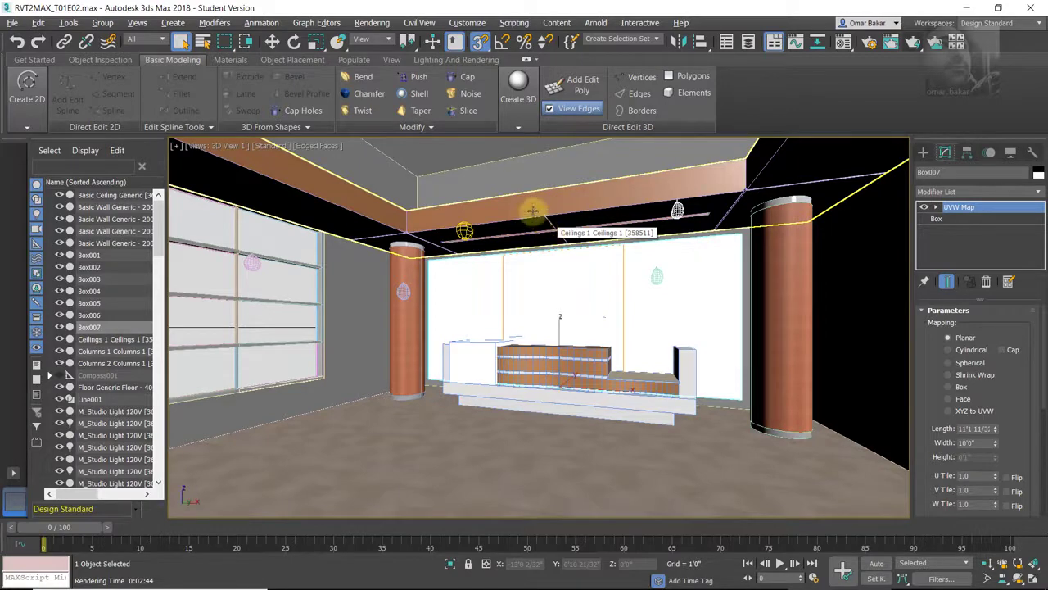
click(514, 578)
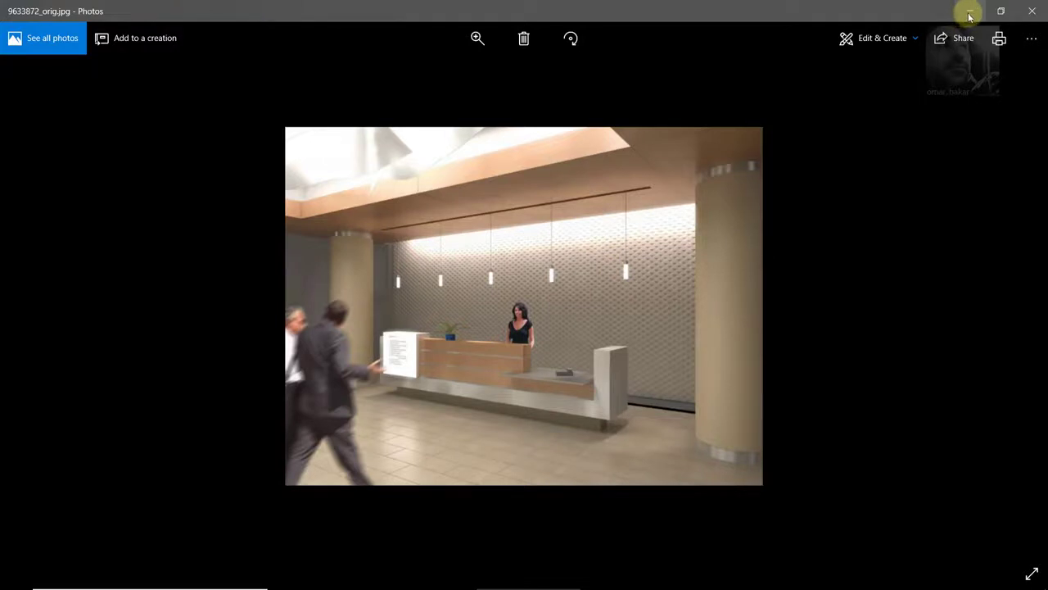
click(970, 17)
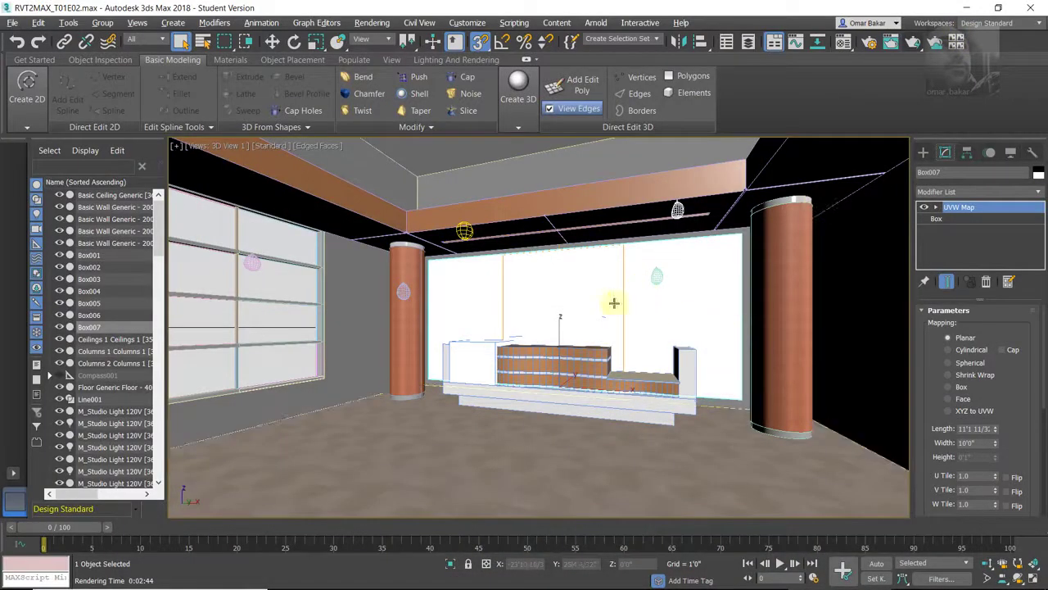
- Save the scene, then draw Cylinder001 on the lobby floor in a Perspective viewport
click(13, 22)
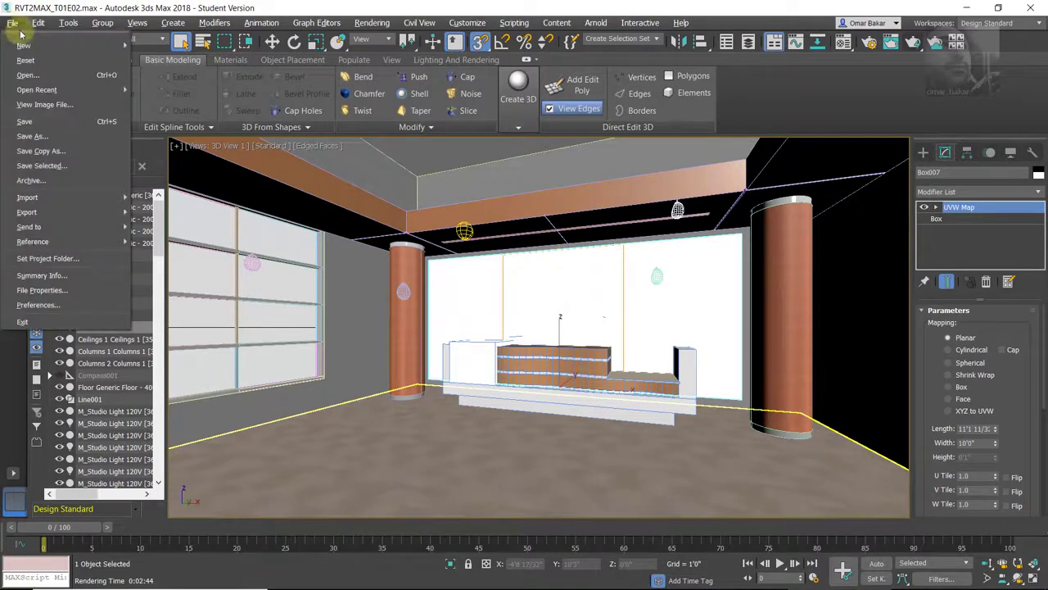
click(30, 122)
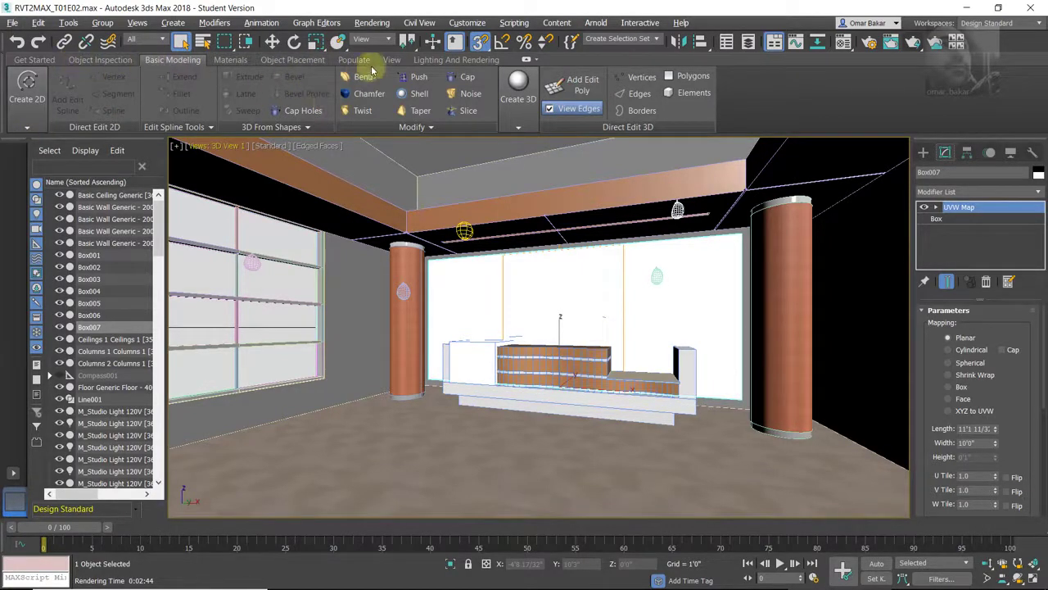
click(522, 120)
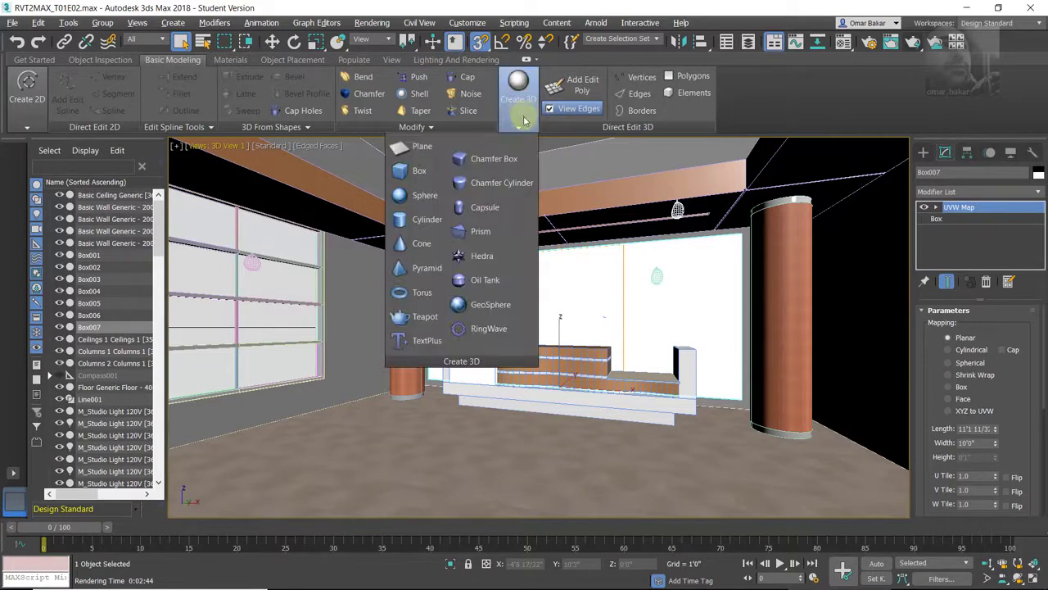
click(401, 221)
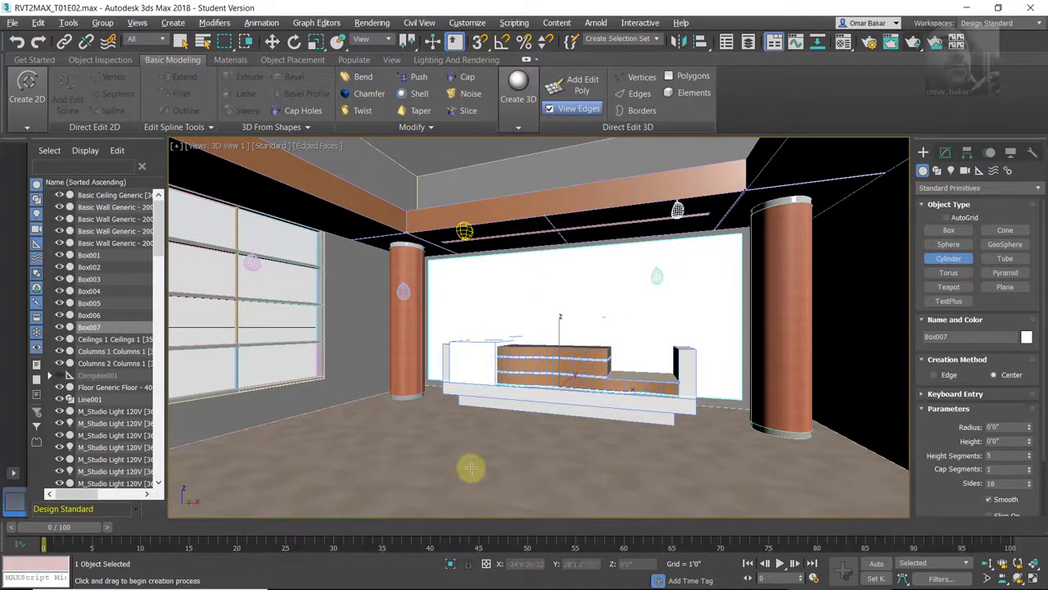
click(220, 145)
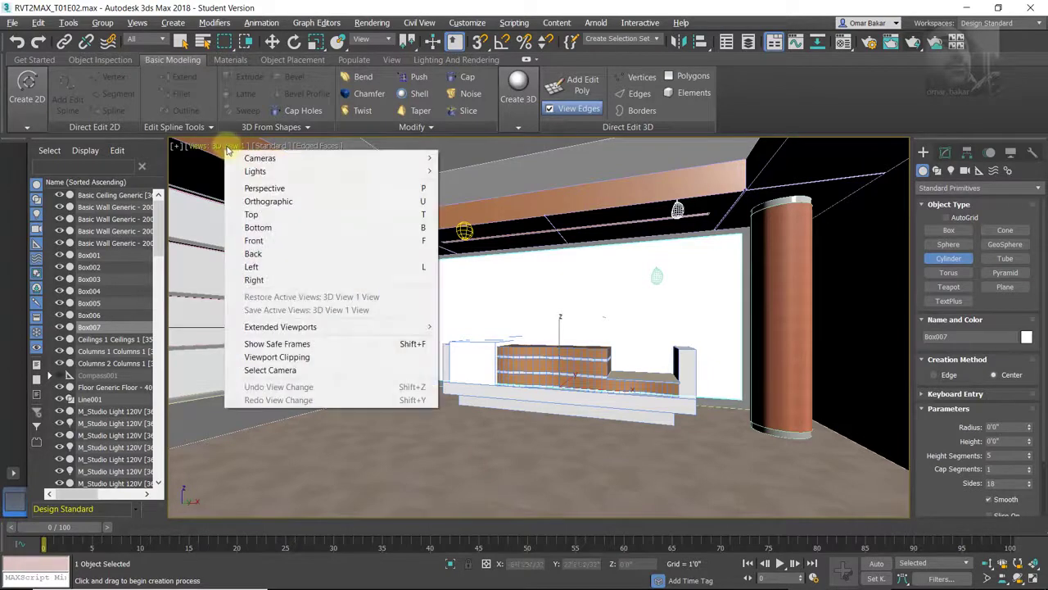
click(274, 189)
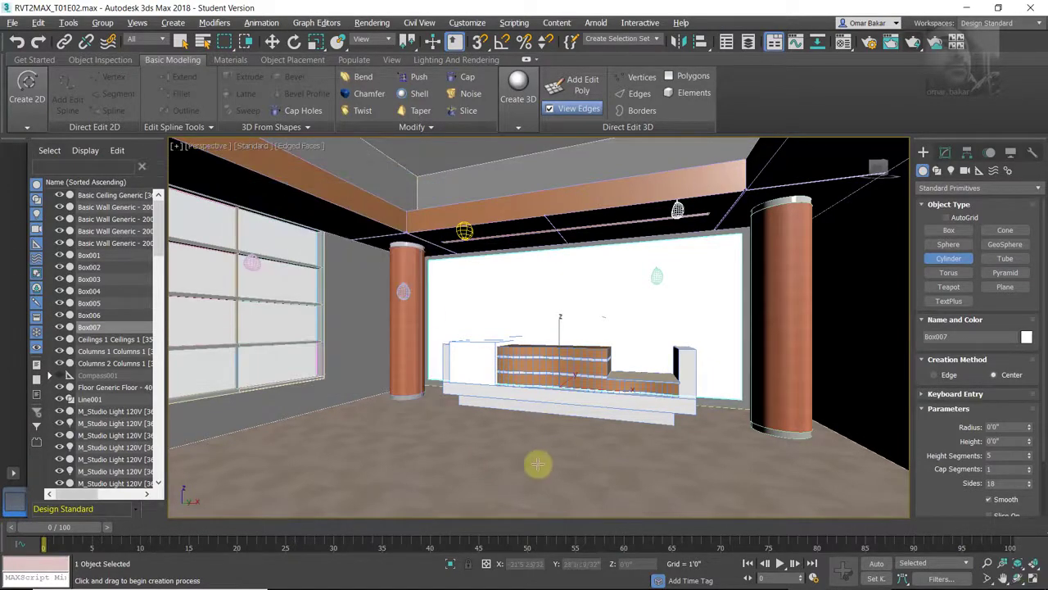
alt+middle_drag(525, 453, 546, 410)
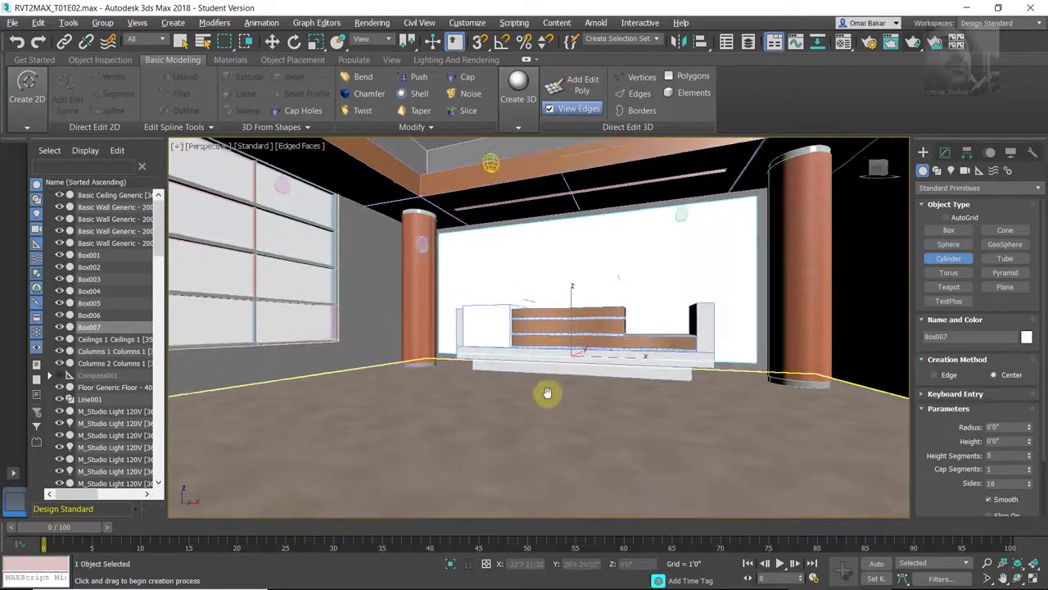
drag(493, 477, 490, 482)
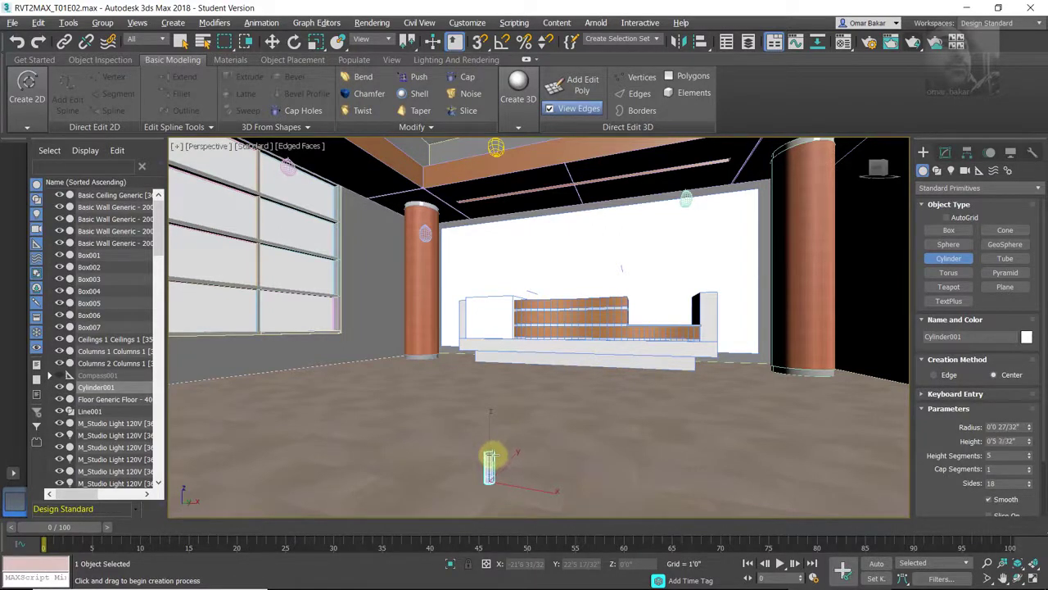
click(492, 453)
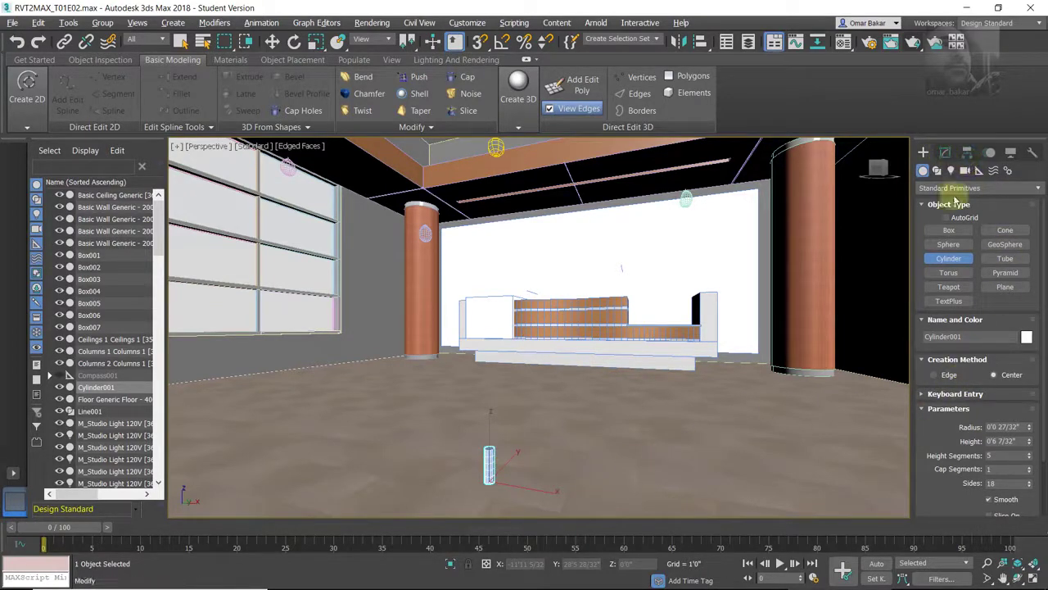
- Set Cylinder001 to radius 0'1", height 0'6" and 2 height segments
drag(931, 435, 925, 415)
text(1)
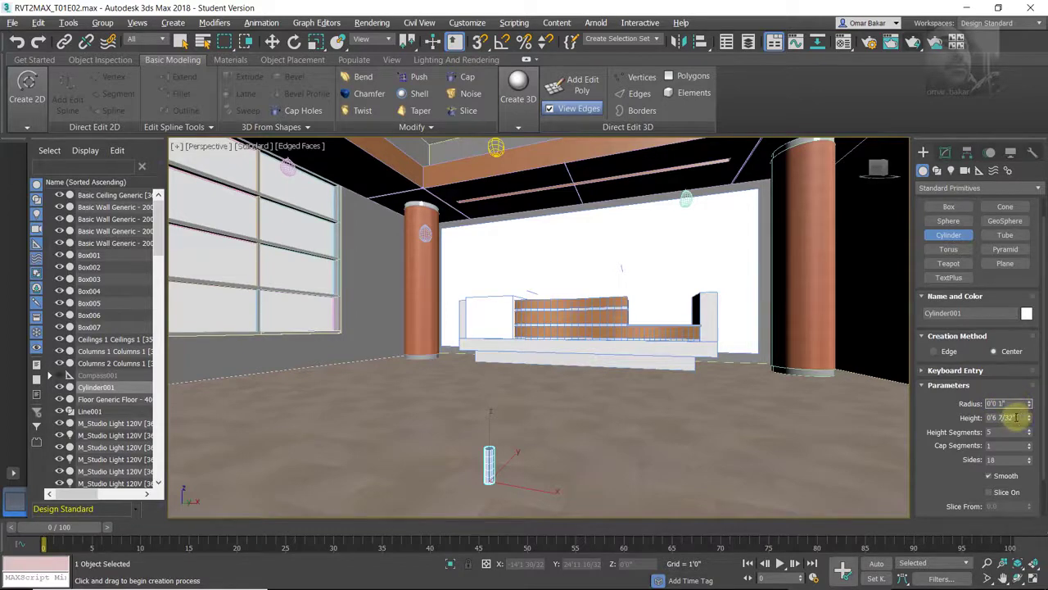
double_click(1004, 418)
text(0'6)
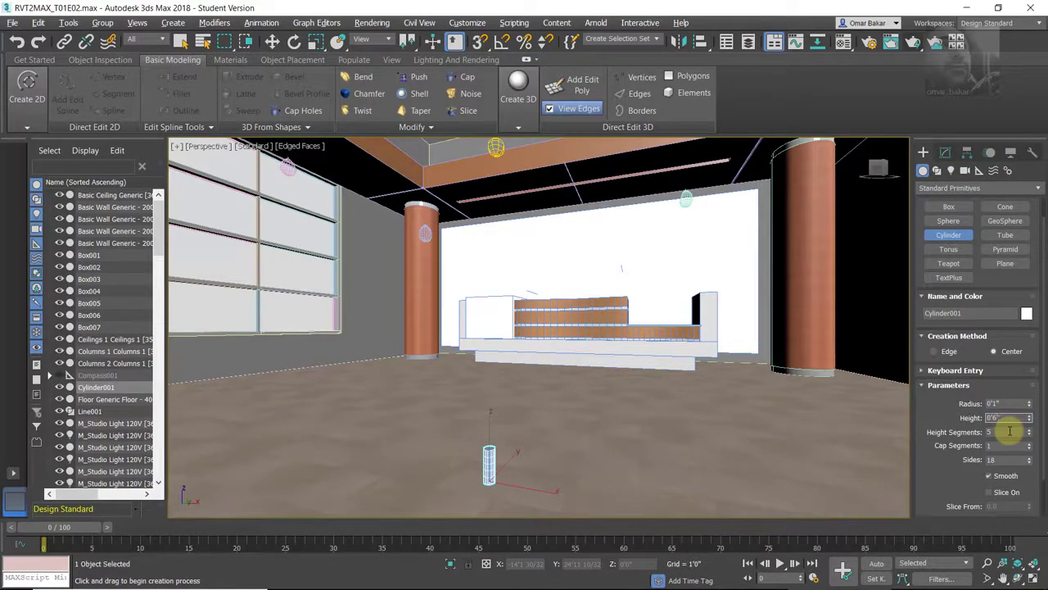
double_click(993, 432)
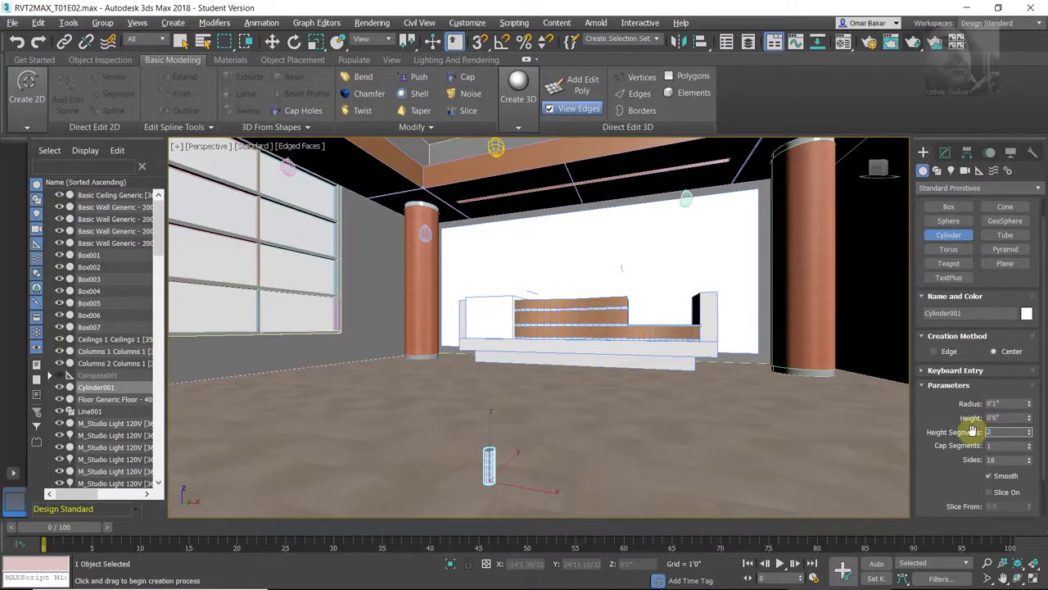
click(1007, 446)
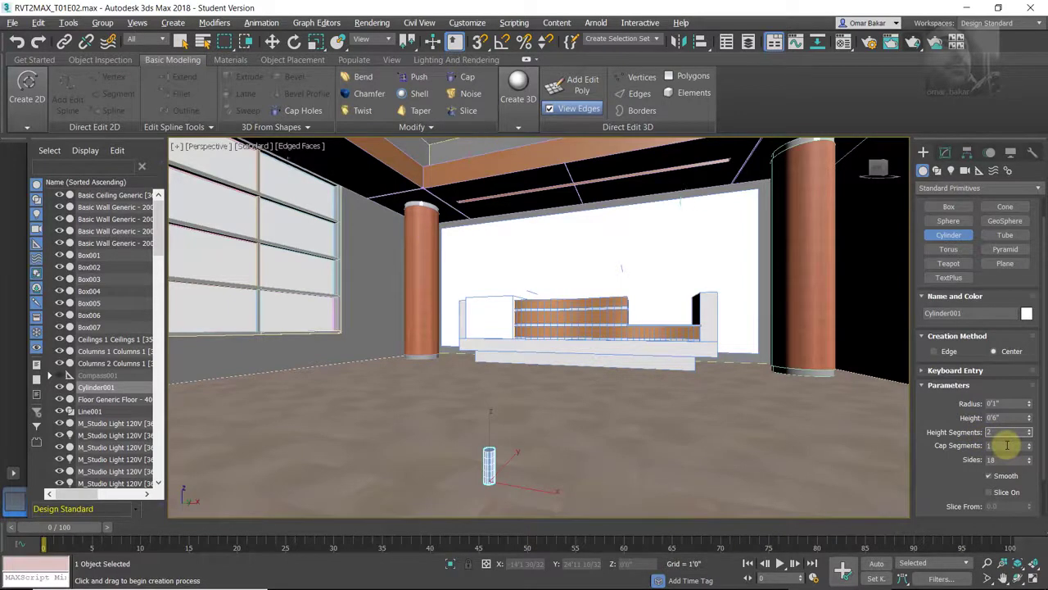
click(1007, 446)
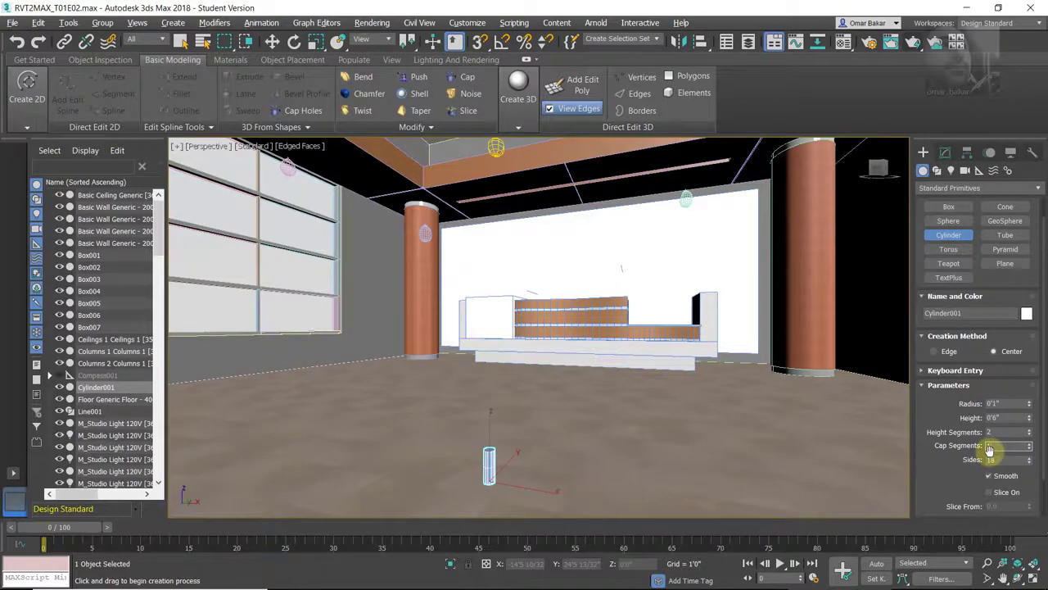
click(183, 43)
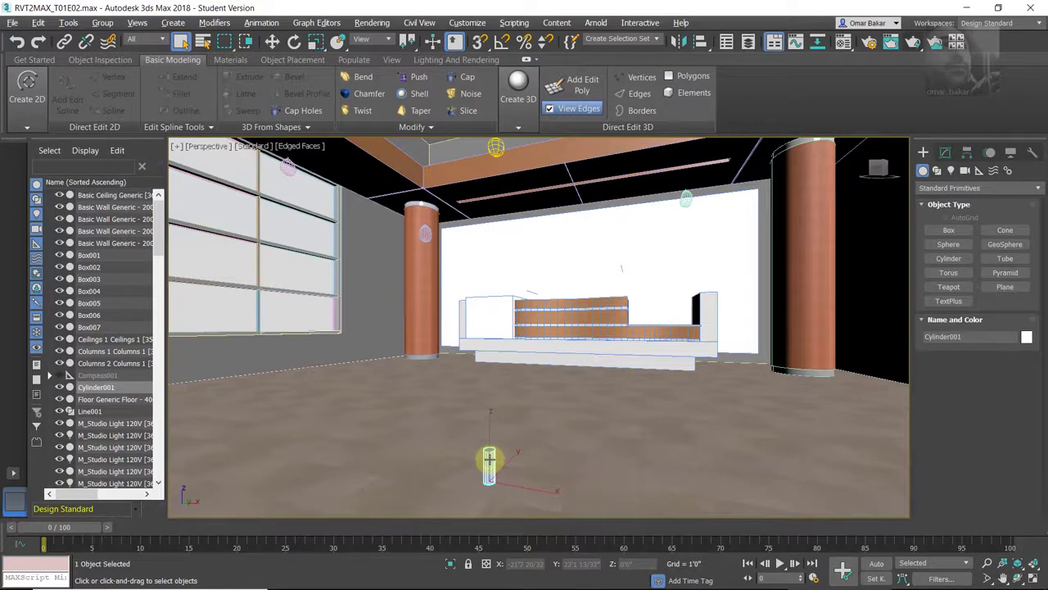
- Isolate Cylinder001, zoom out, and show its parameters in the Modify panel
right_click(489, 459)
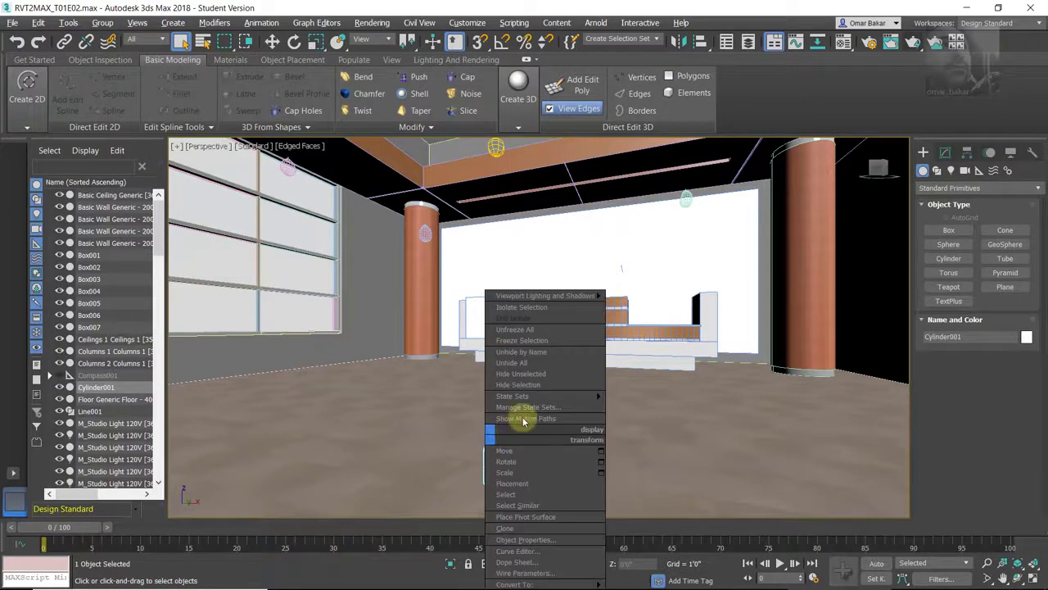
click(534, 308)
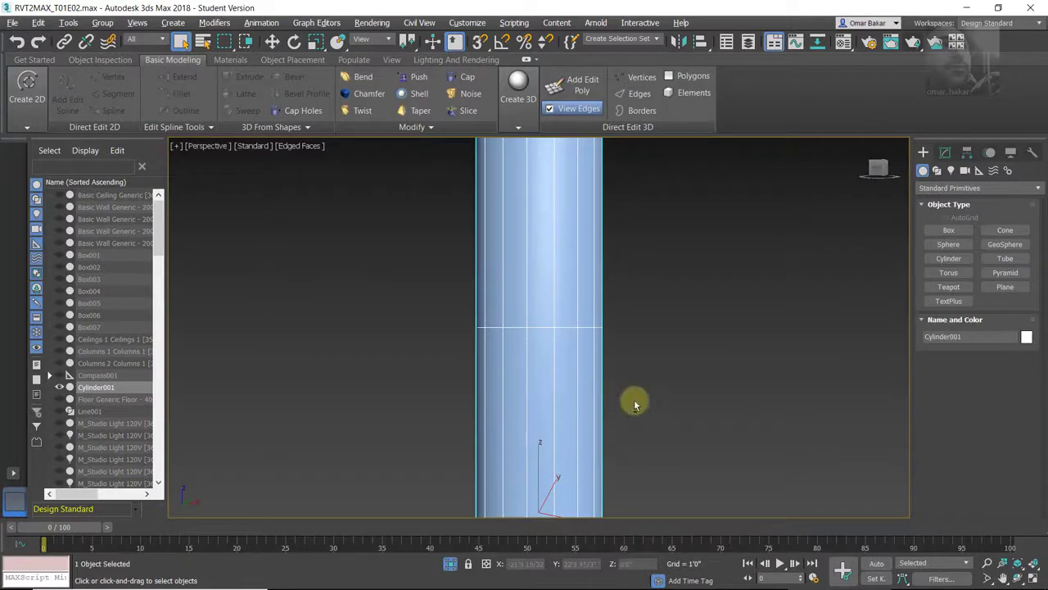
scroll(631, 402, down, 2)
scroll(561, 401, down, 4)
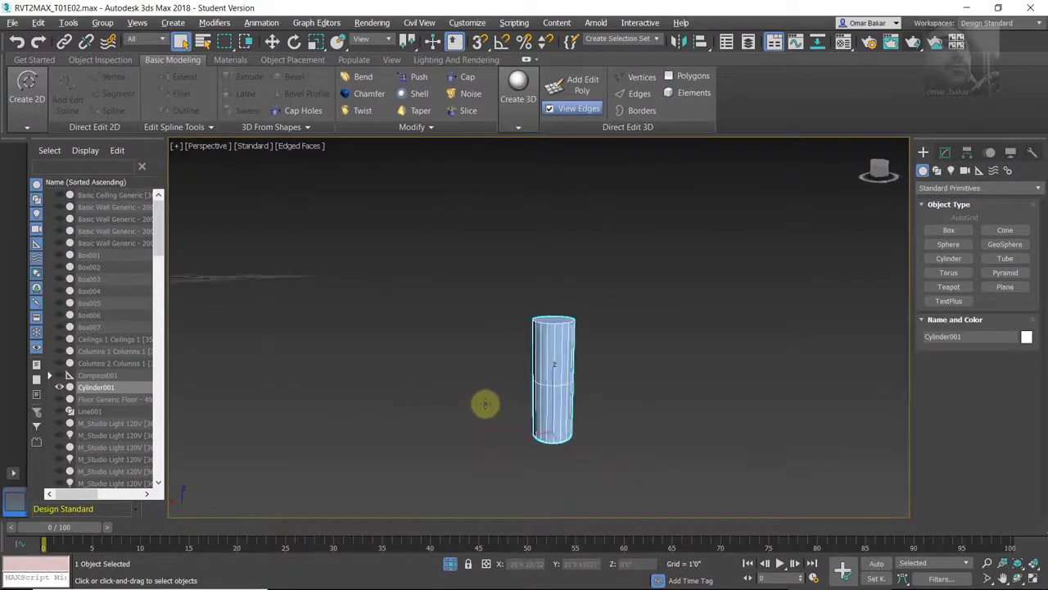
right_click(561, 346)
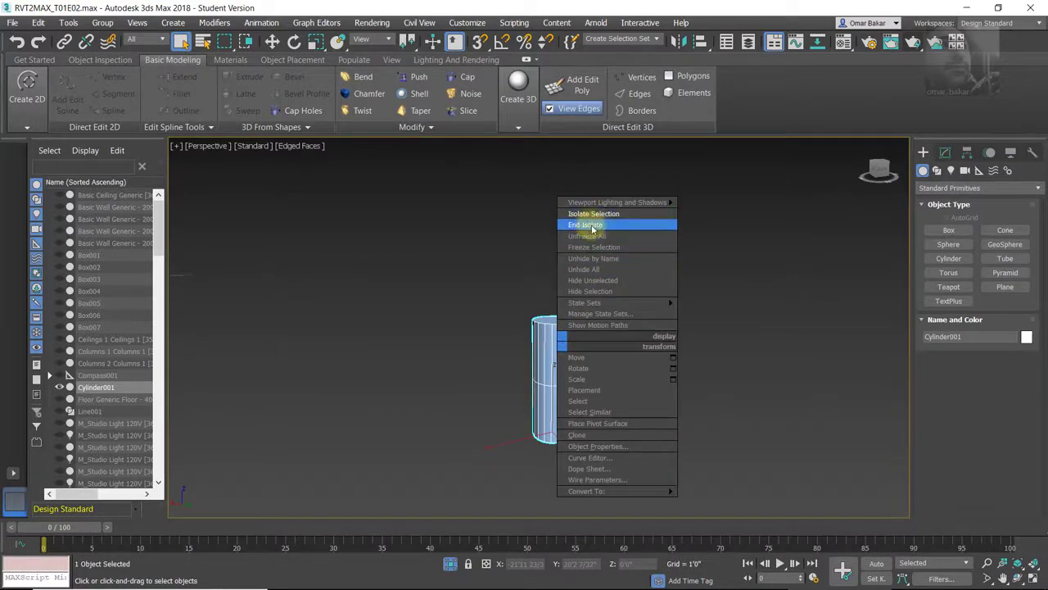
click(702, 253)
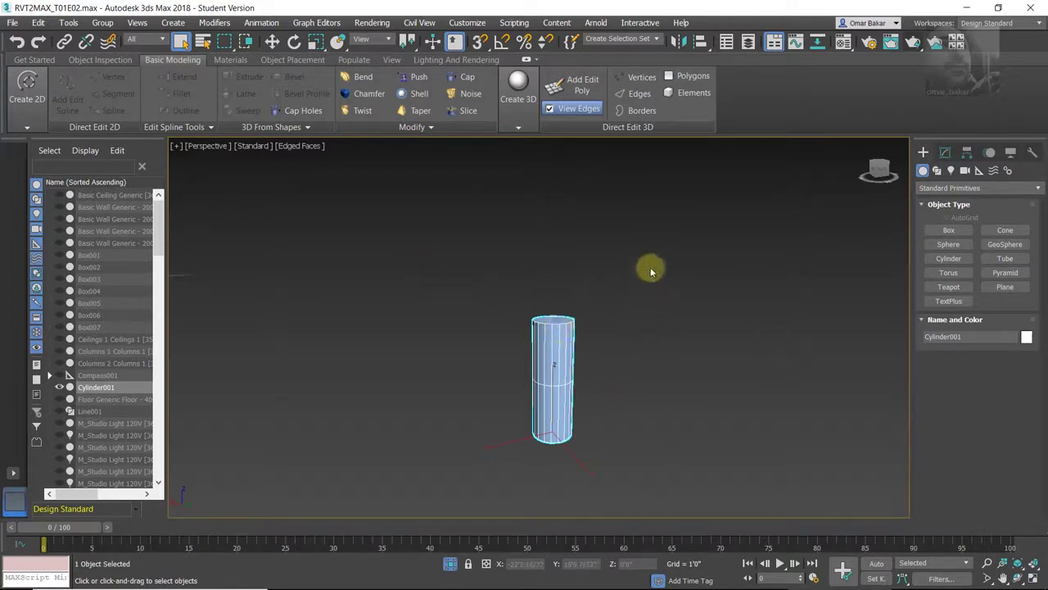
click(946, 153)
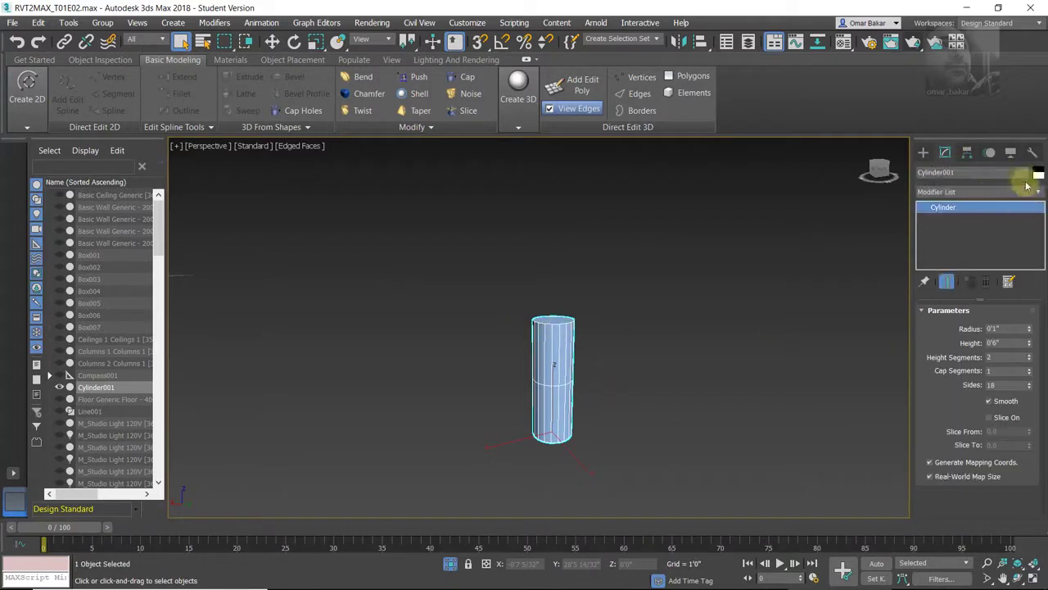
- Add an Edit Poly modifier to Cylinder001
click(1037, 191)
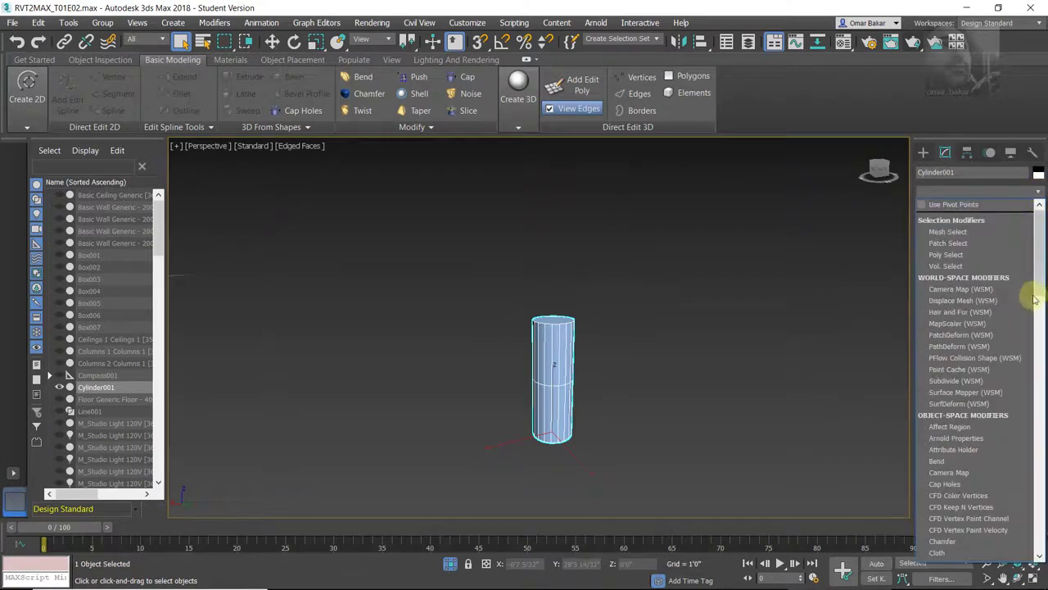
mouse_move(1035, 300)
mouse_down()
mouse_move(1040, 407)
mouse_move(1045, 360)
mouse_up()
click(942, 376)
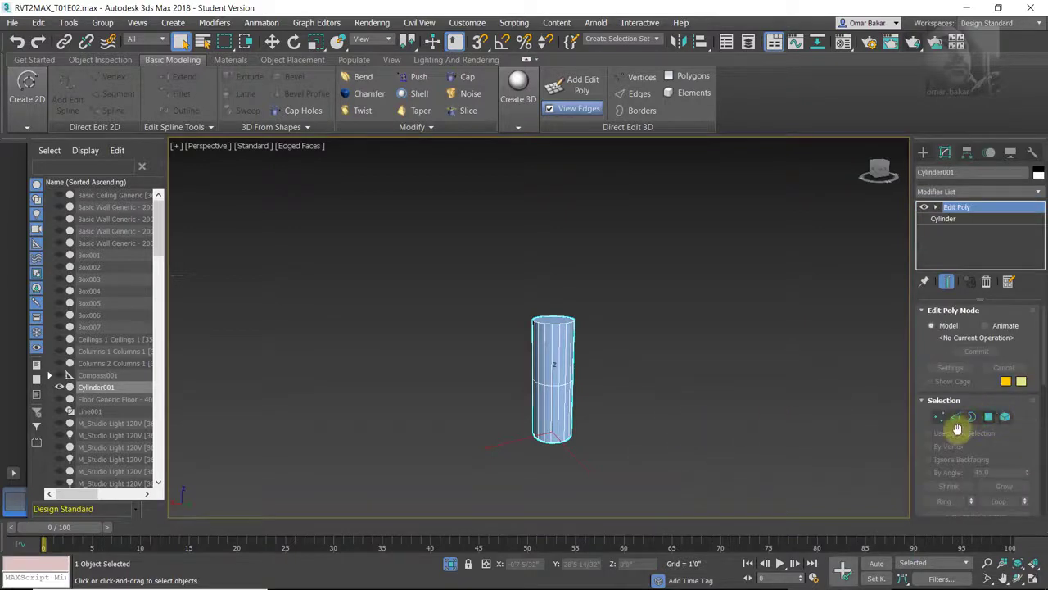
- Select the cylinder's upper edge loop, raise it slightly along Z, then deselect
click(960, 419)
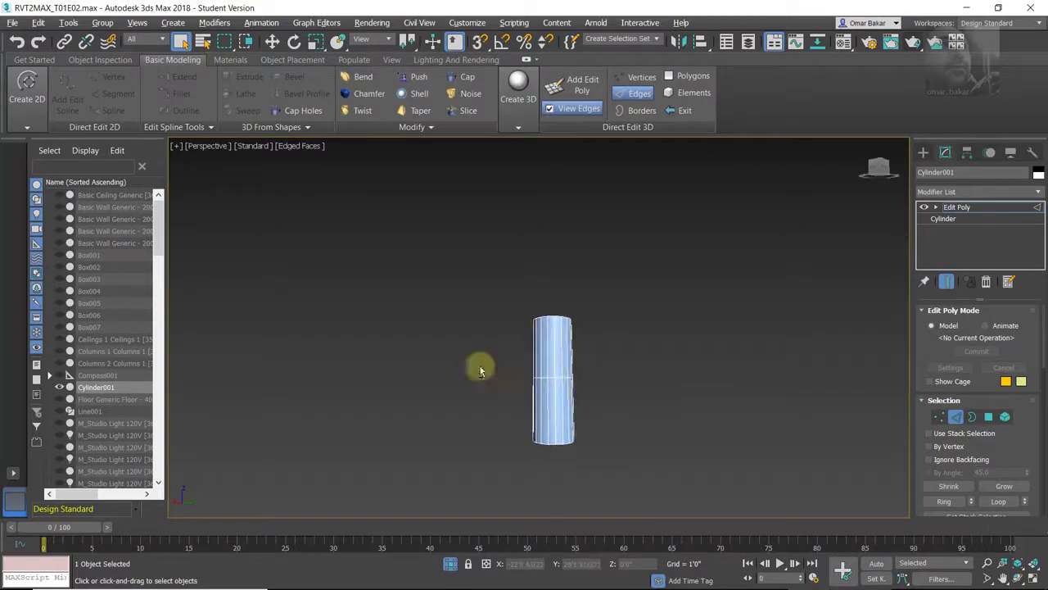
drag(492, 357, 656, 398)
mouse_move(639, 356)
alt+middle_down()
mouse_move(557, 379)
mouse_move(543, 368)
alt+middle_up()
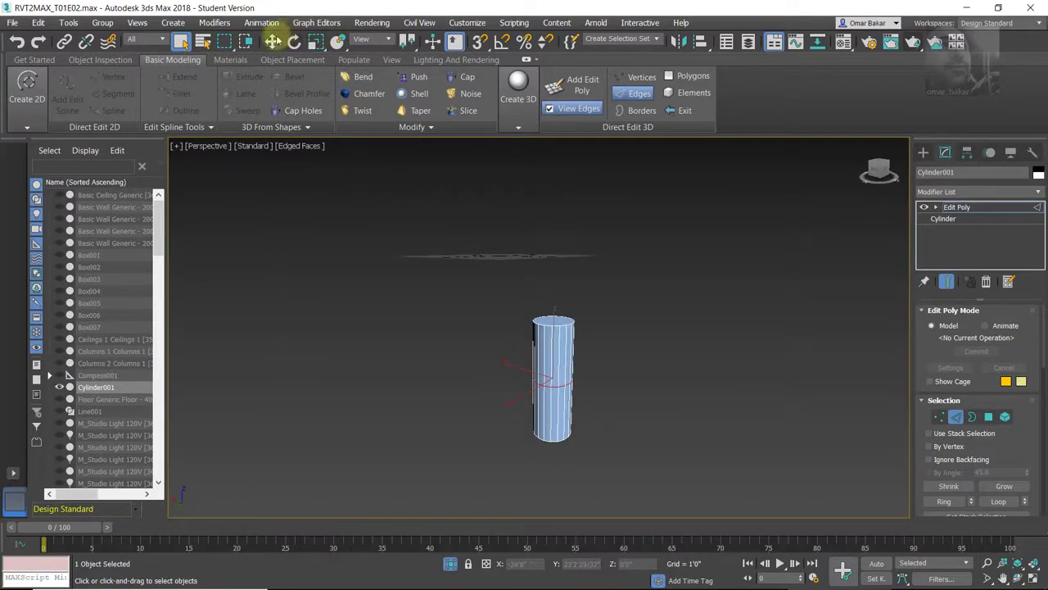
click(272, 40)
alt+middle_drag(619, 385, 674, 366)
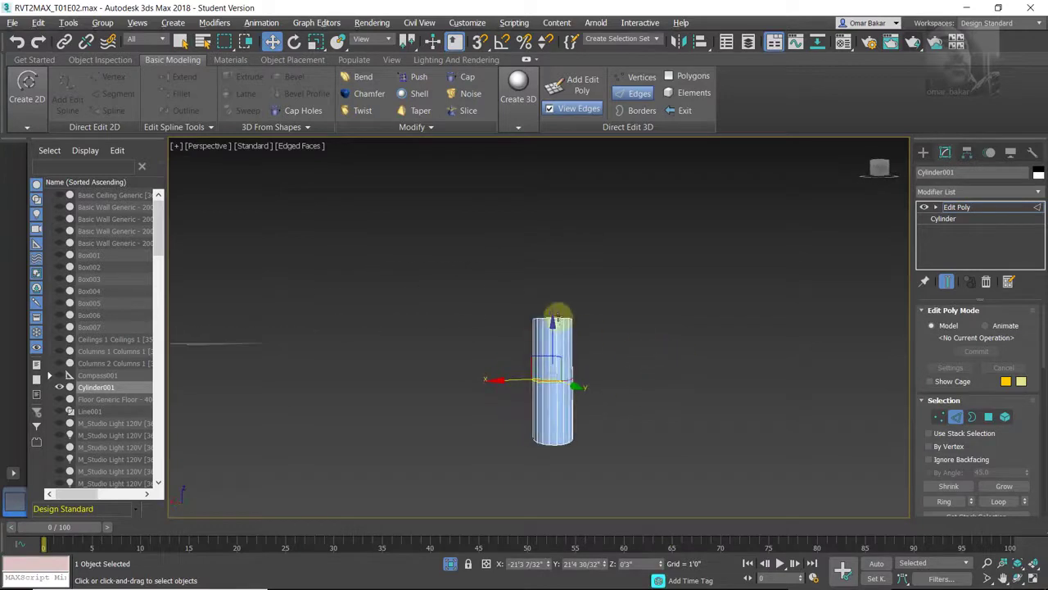
mouse_move(553, 323)
mouse_down()
mouse_move(558, 272)
mouse_move(553, 311)
mouse_up()
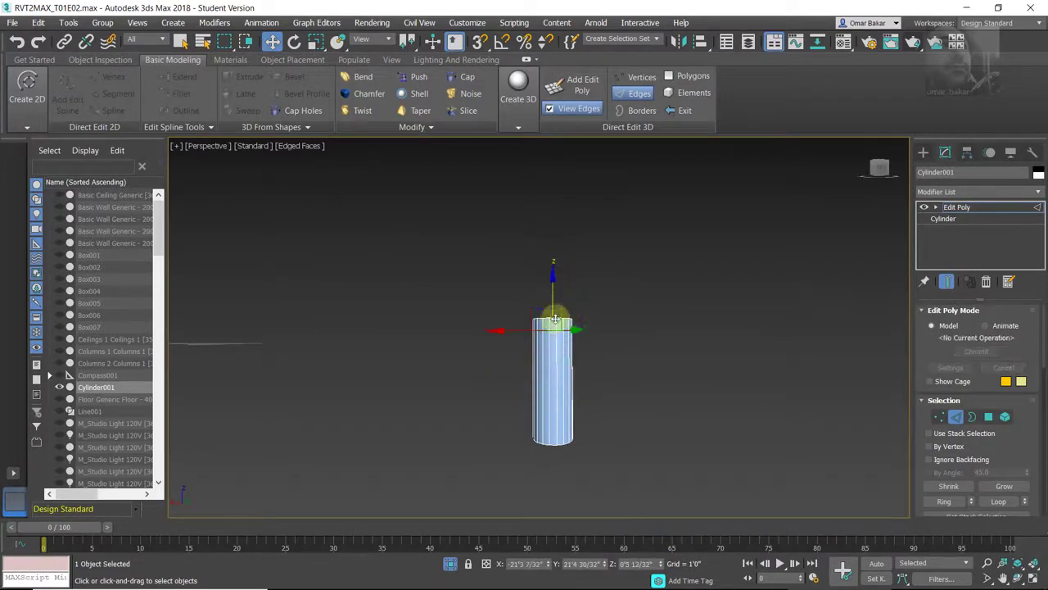
click(180, 41)
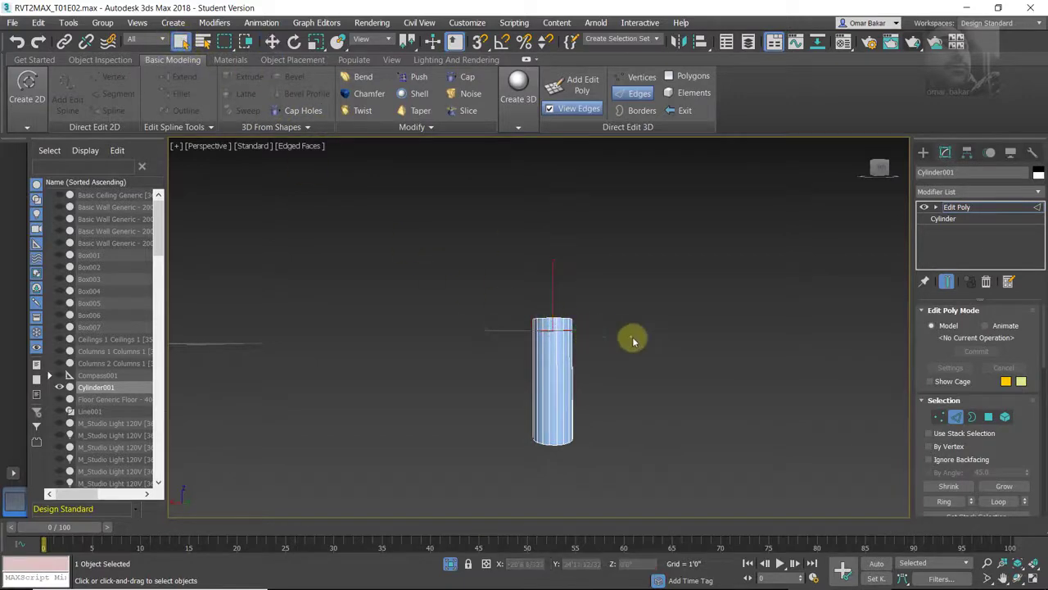
click(552, 352)
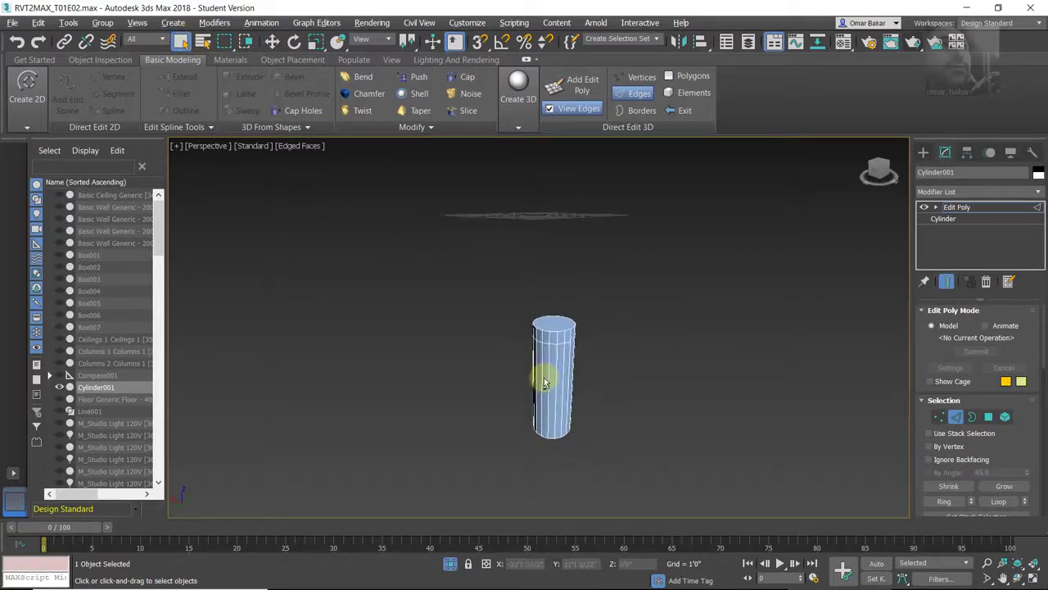
- Check the lobby reference photo, minimise it, and orbit back around the cylinder
mouse_move(525, 587)
click(527, 575)
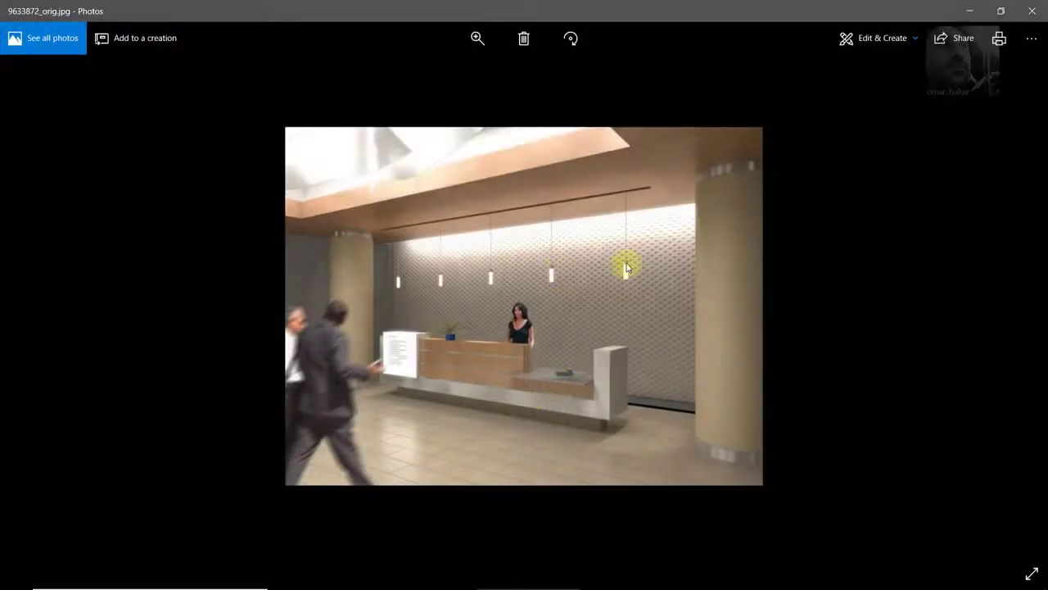
click(970, 11)
mouse_move(585, 386)
alt+middle_down()
mouse_move(627, 346)
mouse_move(625, 309)
mouse_move(606, 368)
mouse_move(627, 363)
alt+middle_up()
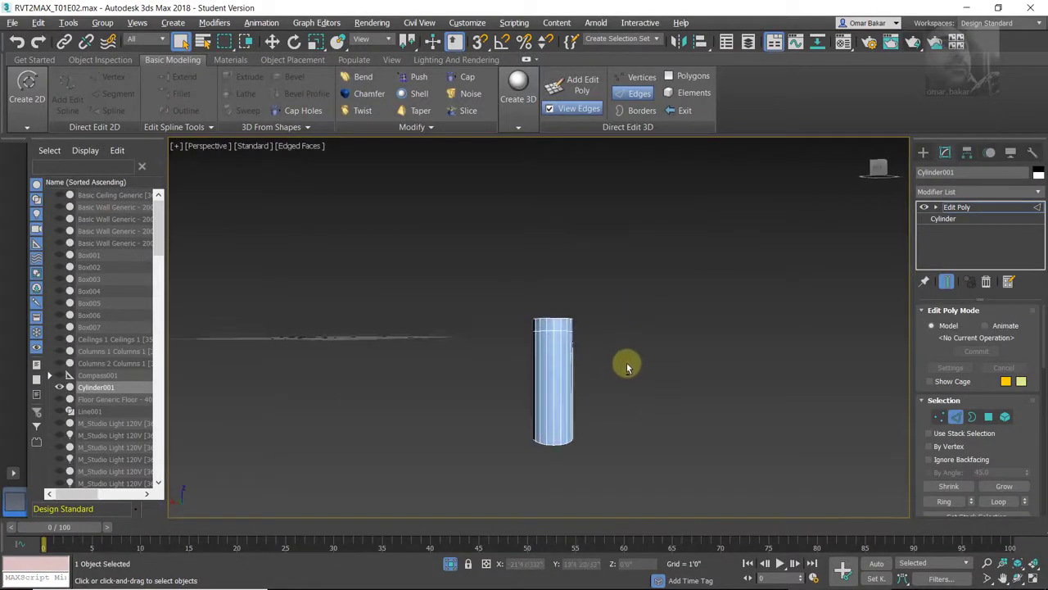
- Reselect and nudge the top edges vertically, deselect, then switch Edit Poly to Polygon level
mouse_move(529, 344)
alt+middle_down()
mouse_move(546, 357)
mouse_move(524, 327)
mouse_move(510, 356)
mouse_move(576, 365)
mouse_move(507, 362)
alt+middle_up()
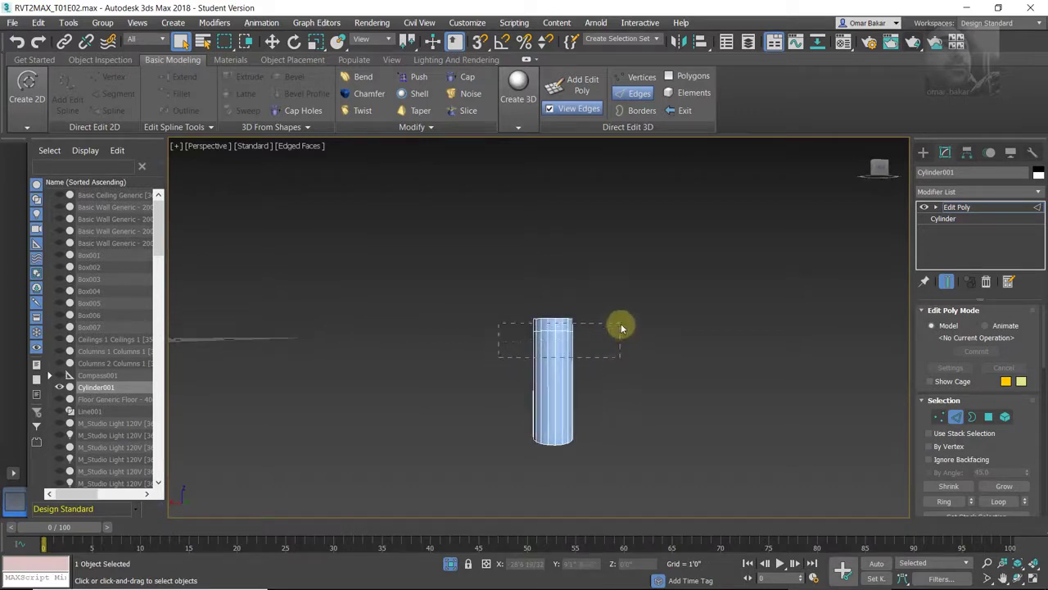
drag(508, 362, 620, 326)
alt+middle_drag(619, 347, 569, 341)
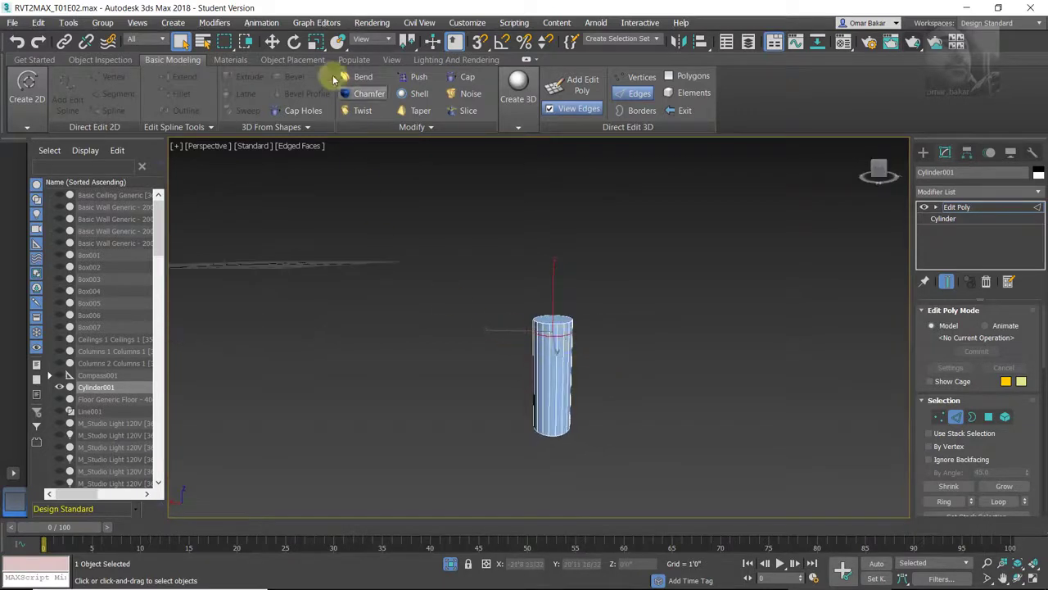
click(272, 41)
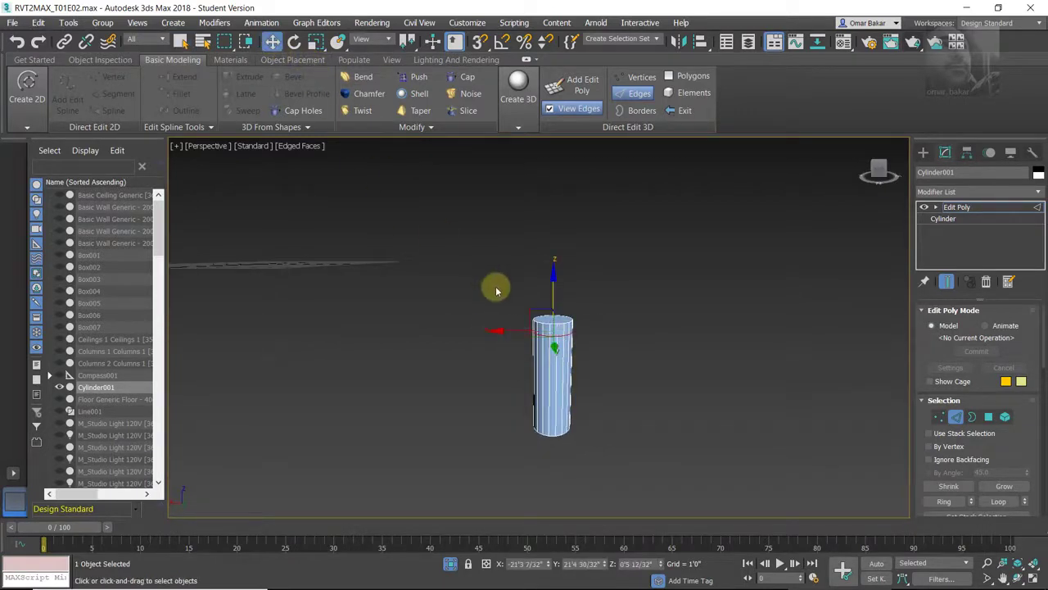
click(554, 277)
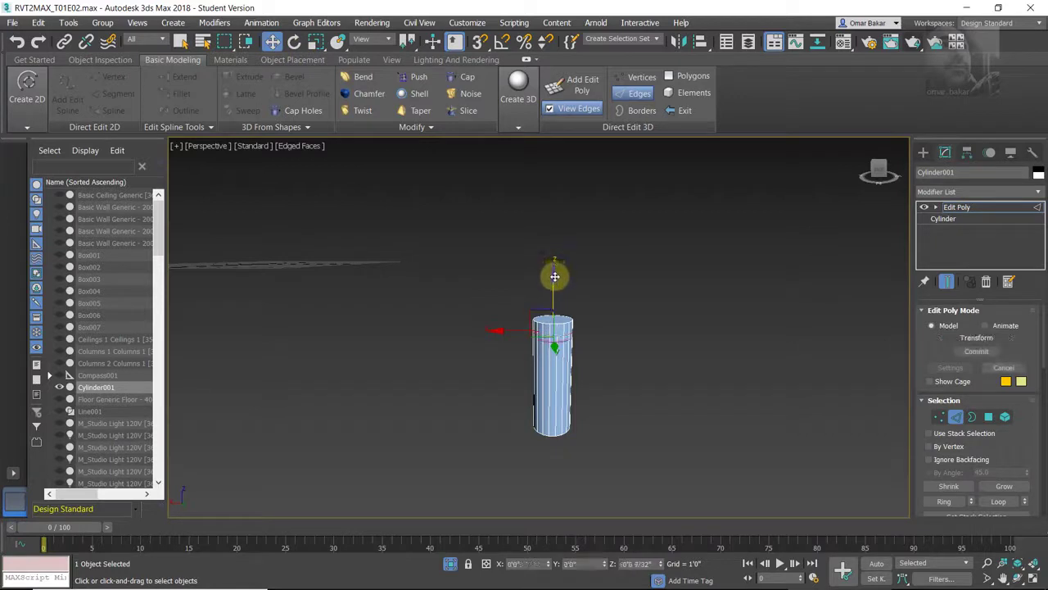
click(667, 374)
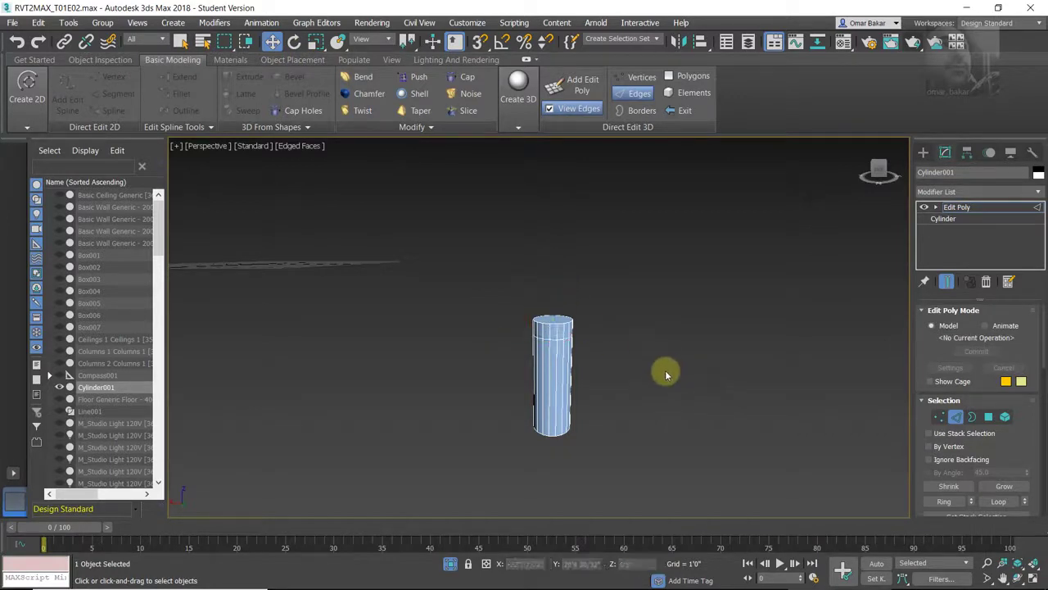
click(989, 416)
alt+middle_drag(634, 297, 572, 326)
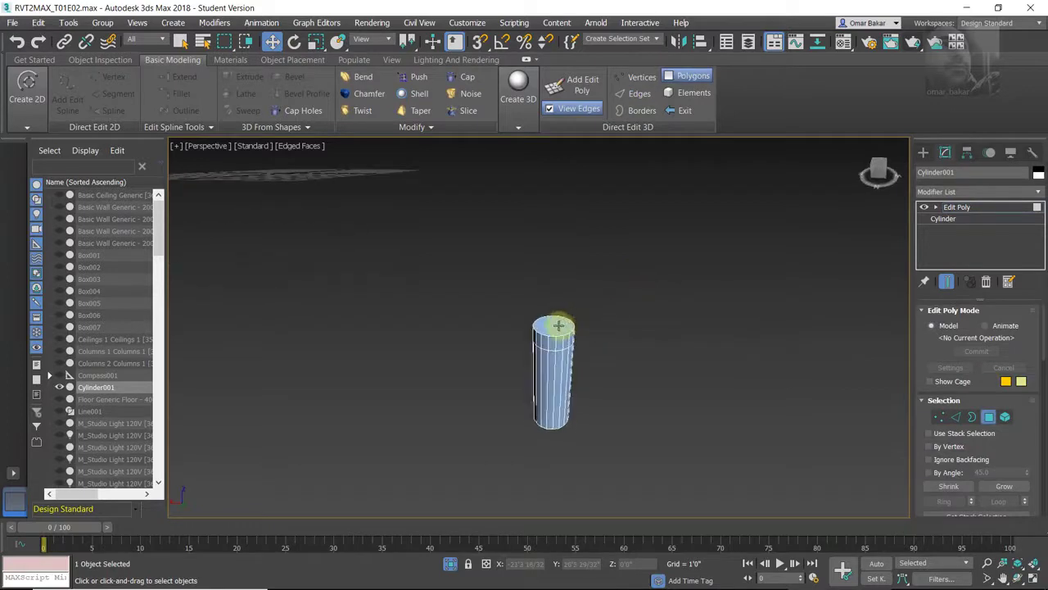
- Bevel the top cap polygon with 0'0" height and -0'0 23/32" outline
click(558, 326)
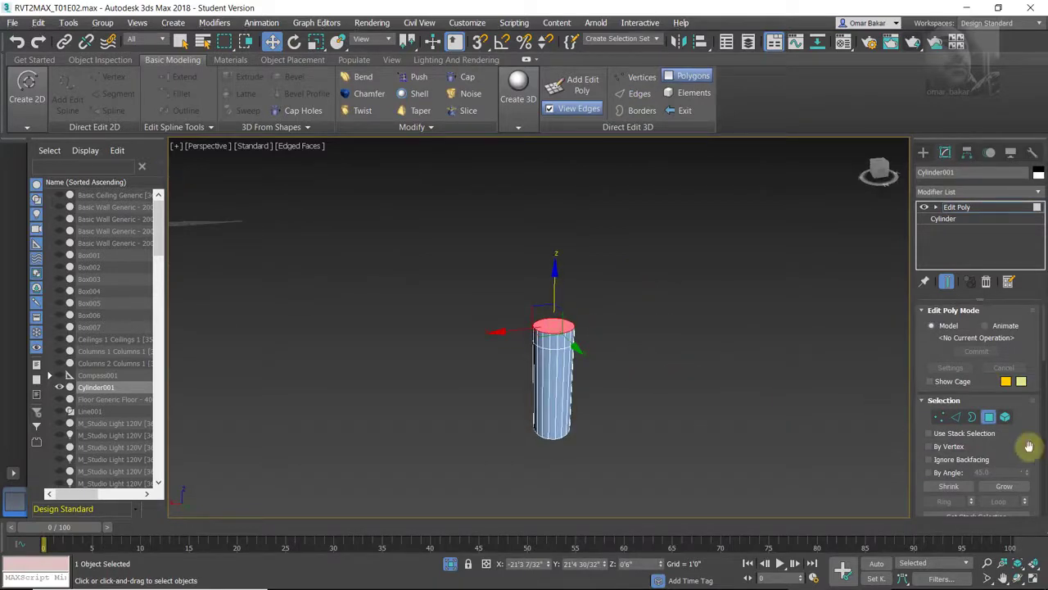
drag(1020, 440, 1011, 295)
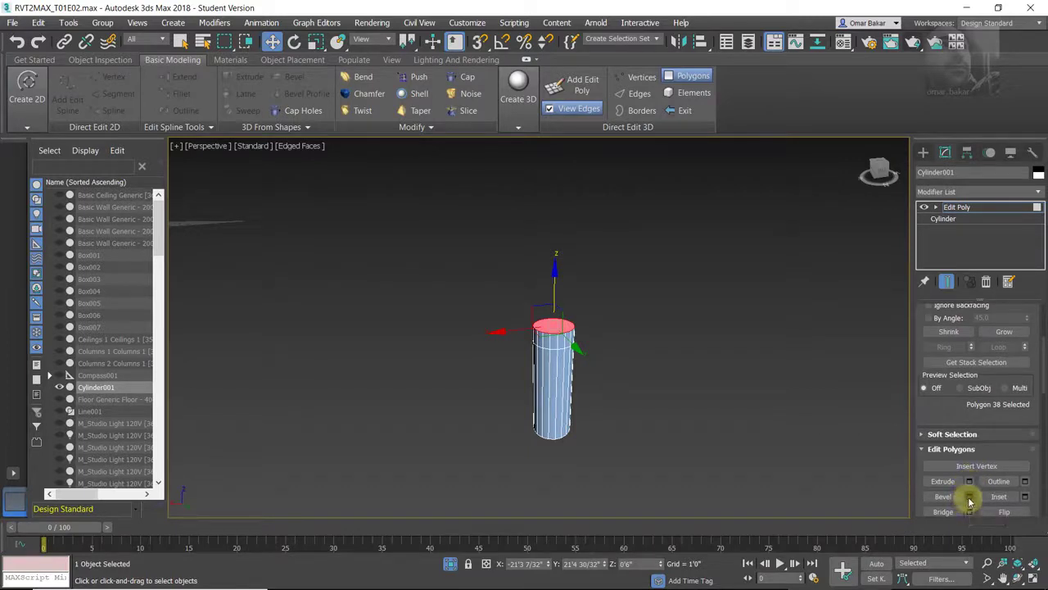
click(969, 496)
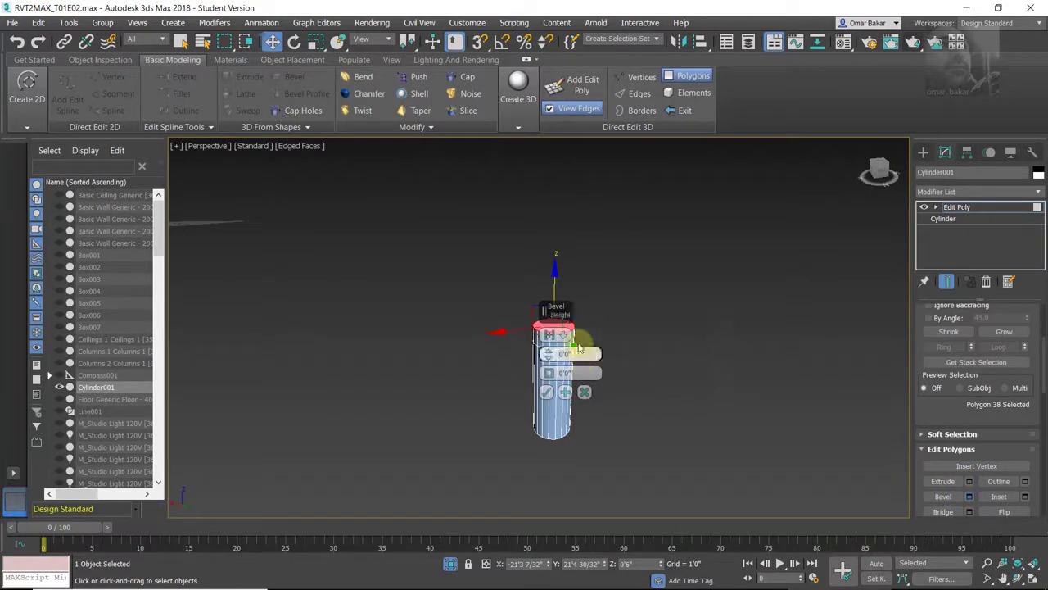
drag(554, 308, 671, 247)
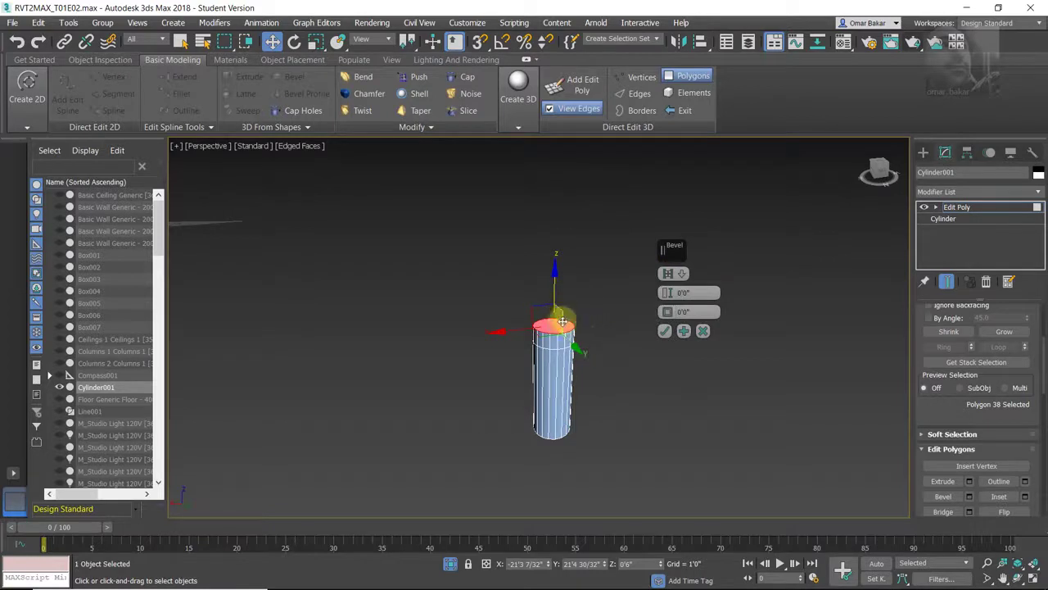
scroll(563, 322, up, 3)
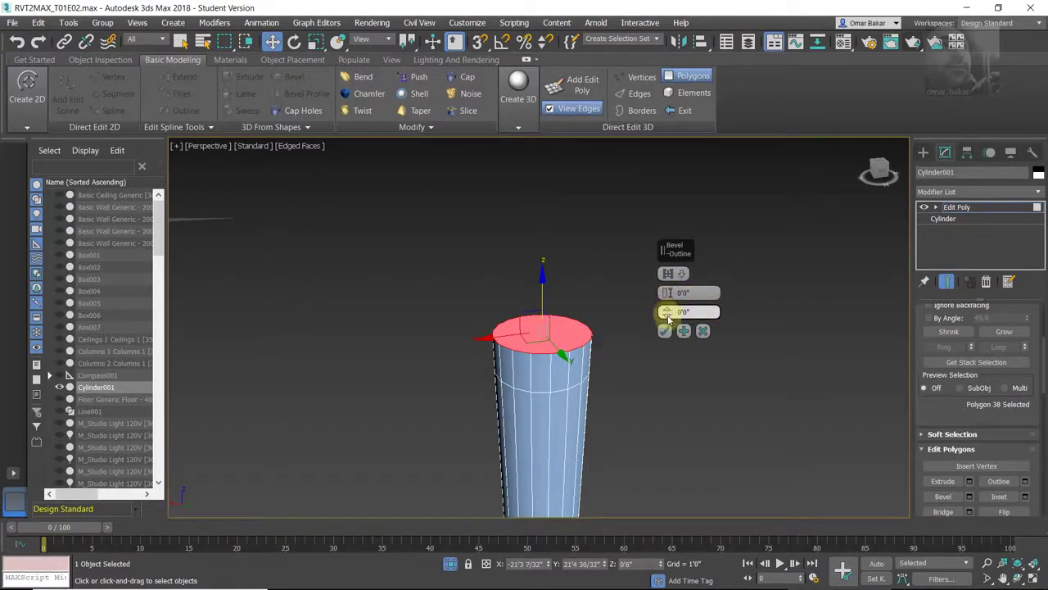
drag(667, 321, 668, 320)
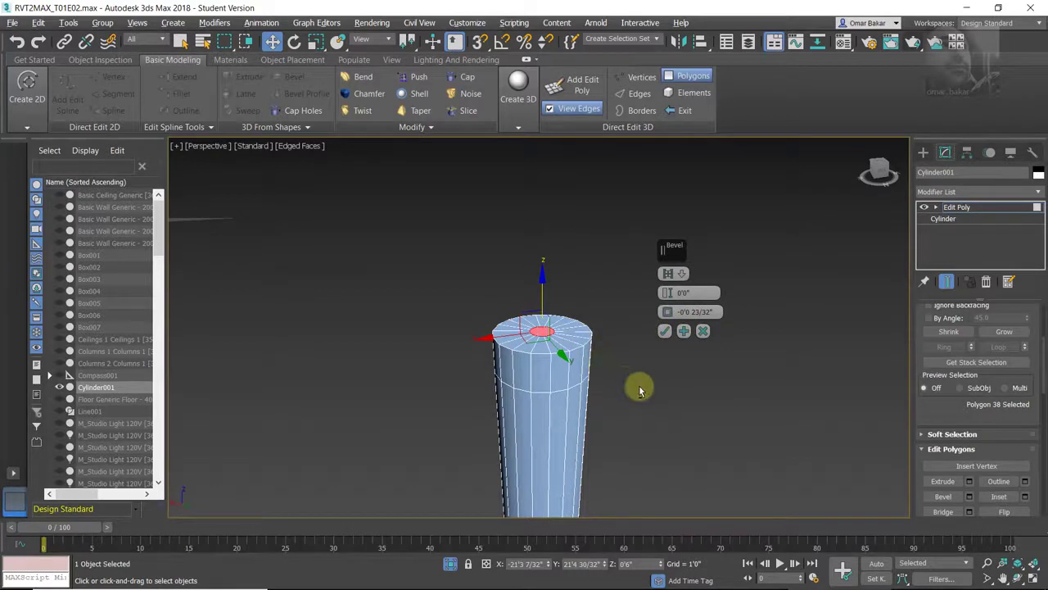
mouse_move(637, 386)
alt+middle_down()
mouse_move(613, 410)
mouse_move(464, 401)
mouse_move(575, 381)
mouse_move(604, 393)
mouse_move(623, 368)
alt+middle_up()
click(665, 331)
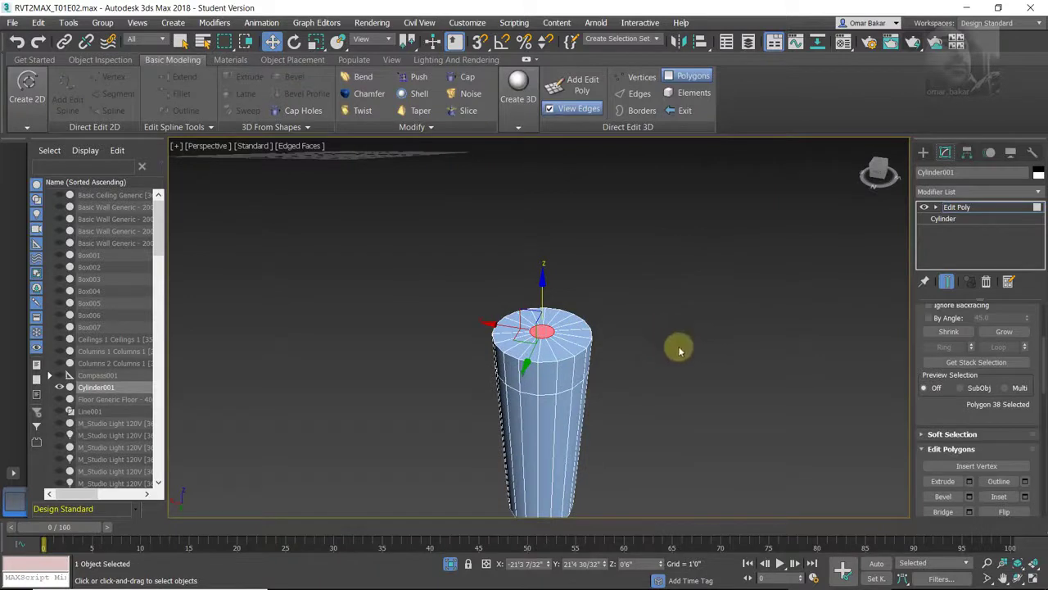
- Extrude the small top face to about 2'5 15/32", then bring up the reference photo
click(970, 484)
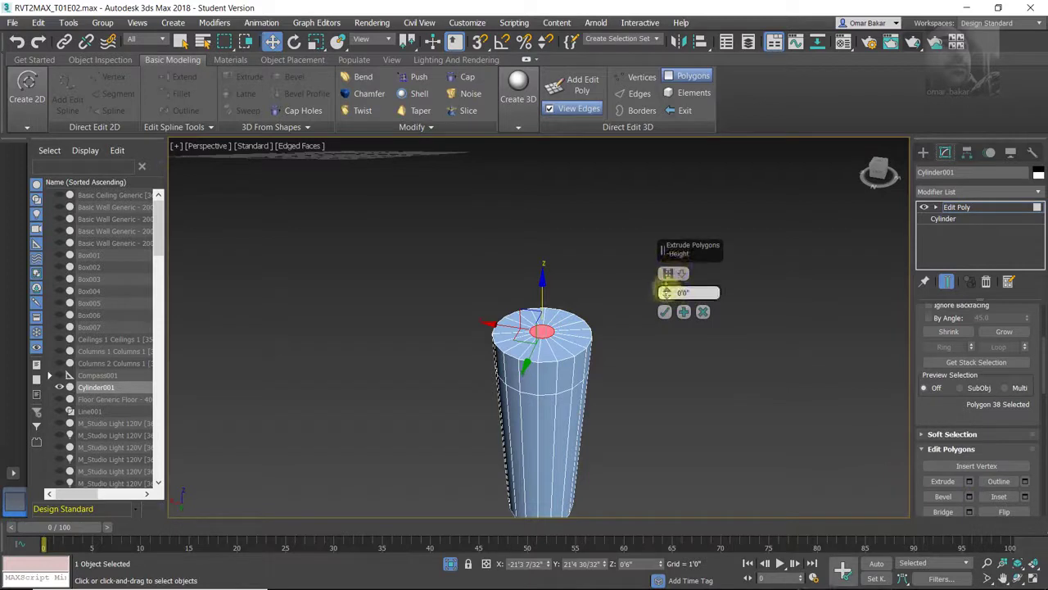
drag(665, 293, 669, 257)
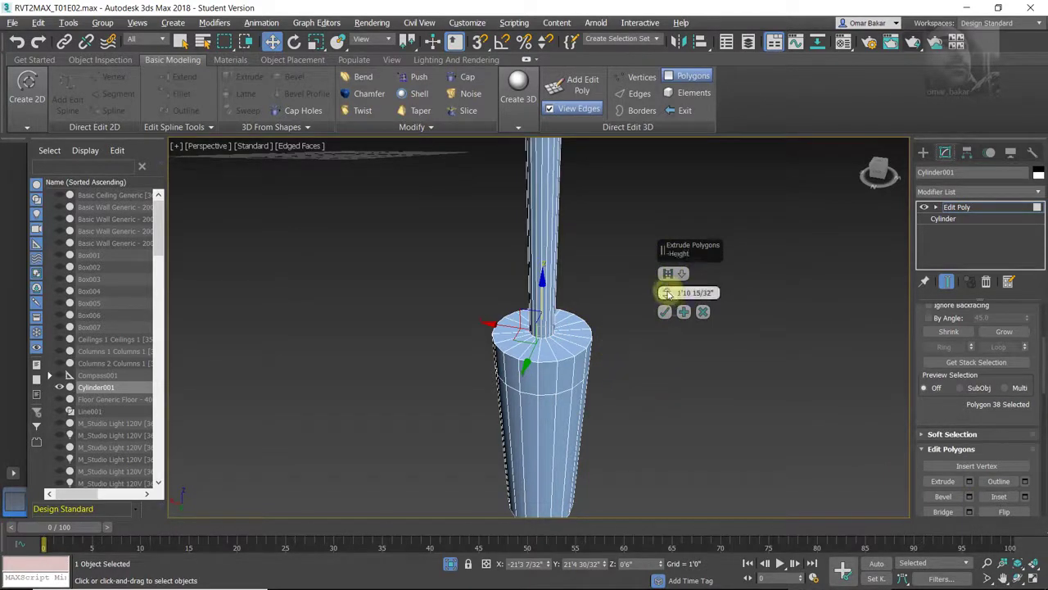
drag(667, 282, 667, 279)
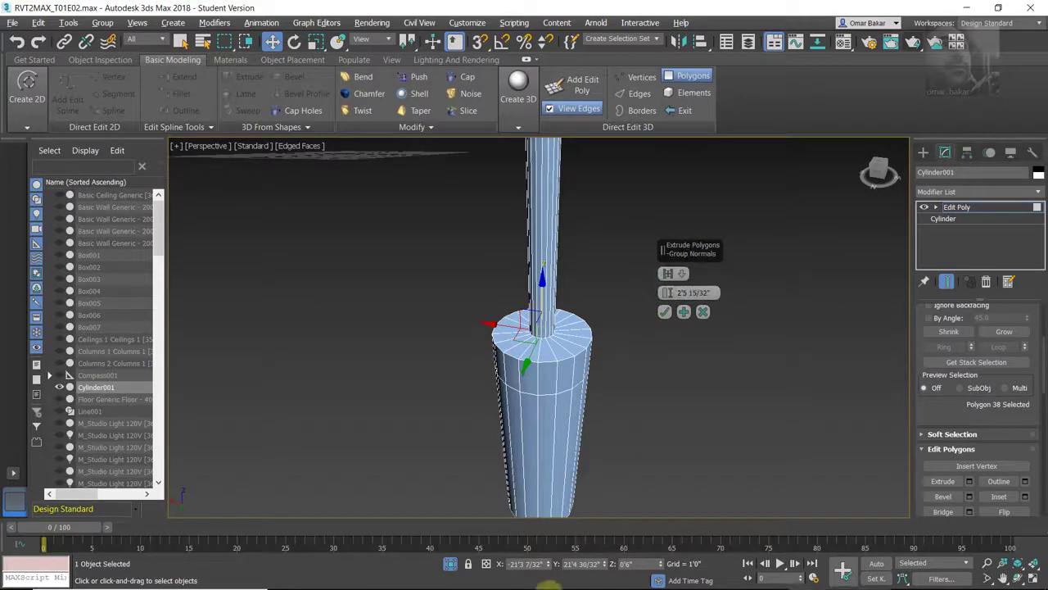
click(531, 576)
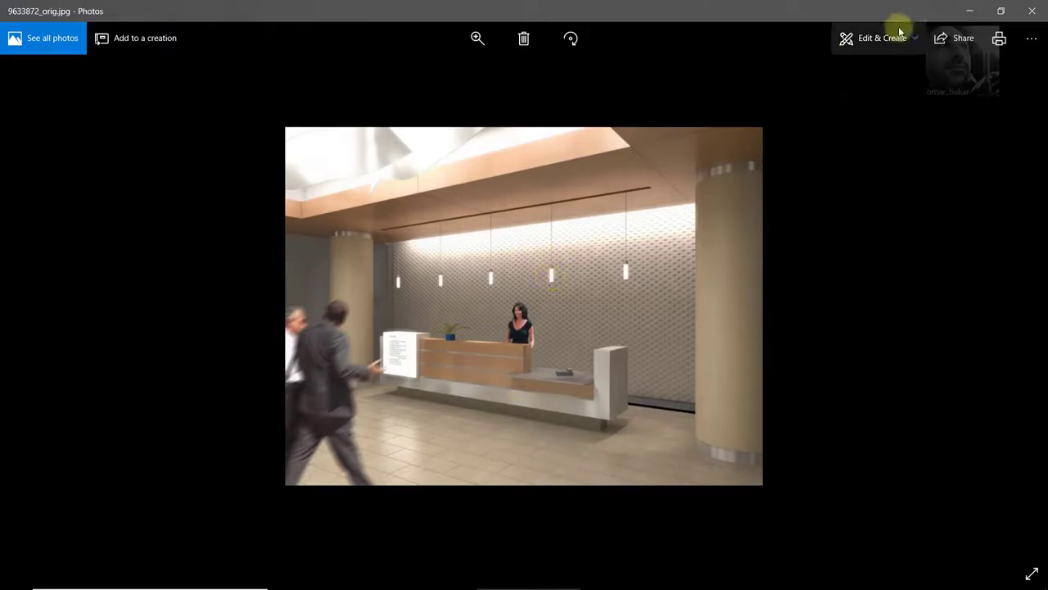
- Minimise the Photos reference image to return to 3ds Max
click(969, 12)
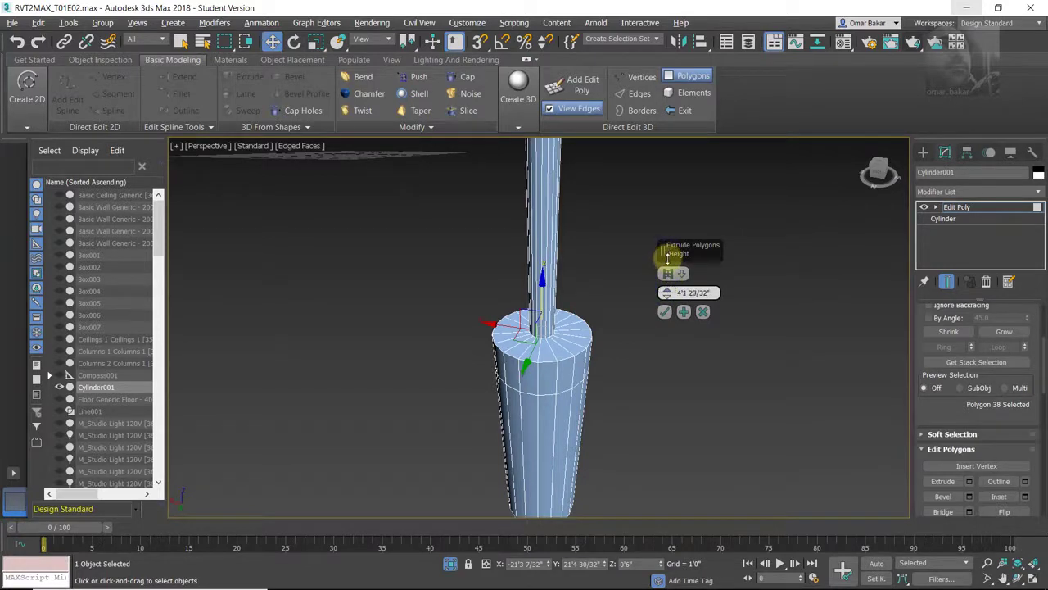
- Commit the 4'0 20/32" rod extrusion, exit Polygon level, and frame the whole pendant
click(664, 312)
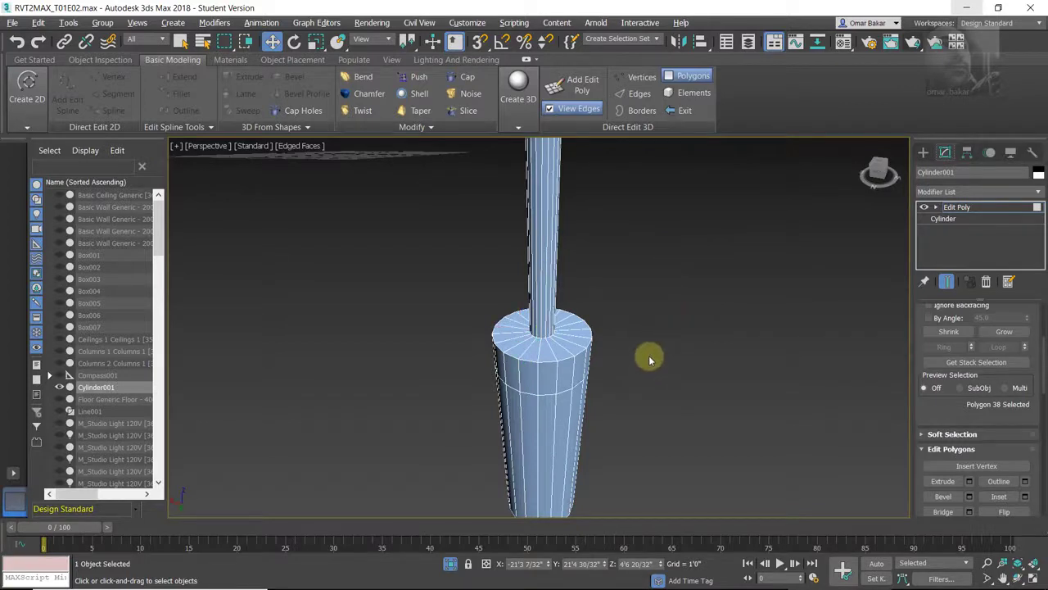
scroll(648, 365, down, 2)
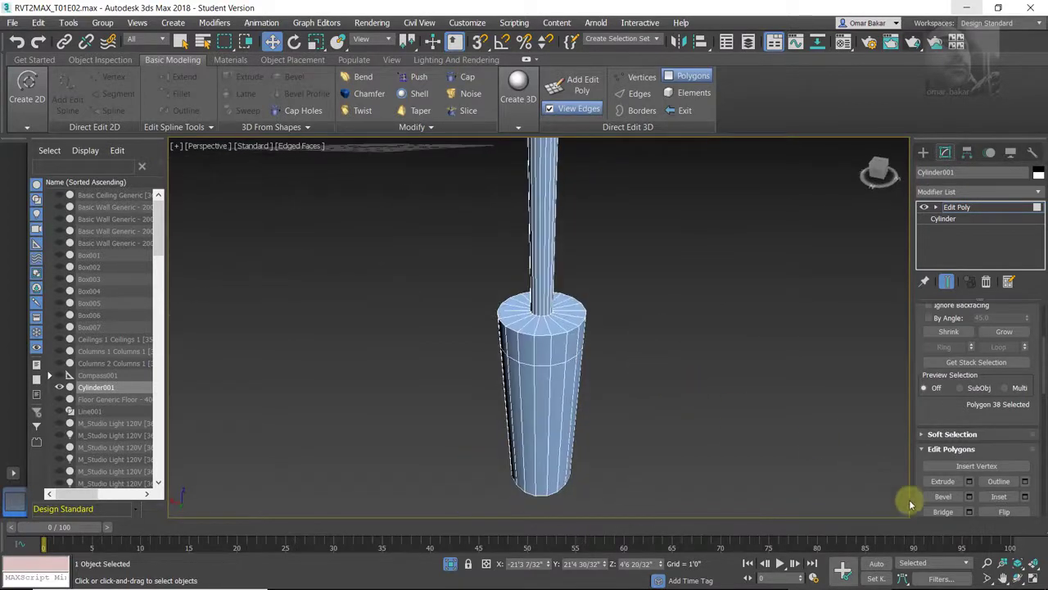
click(1018, 565)
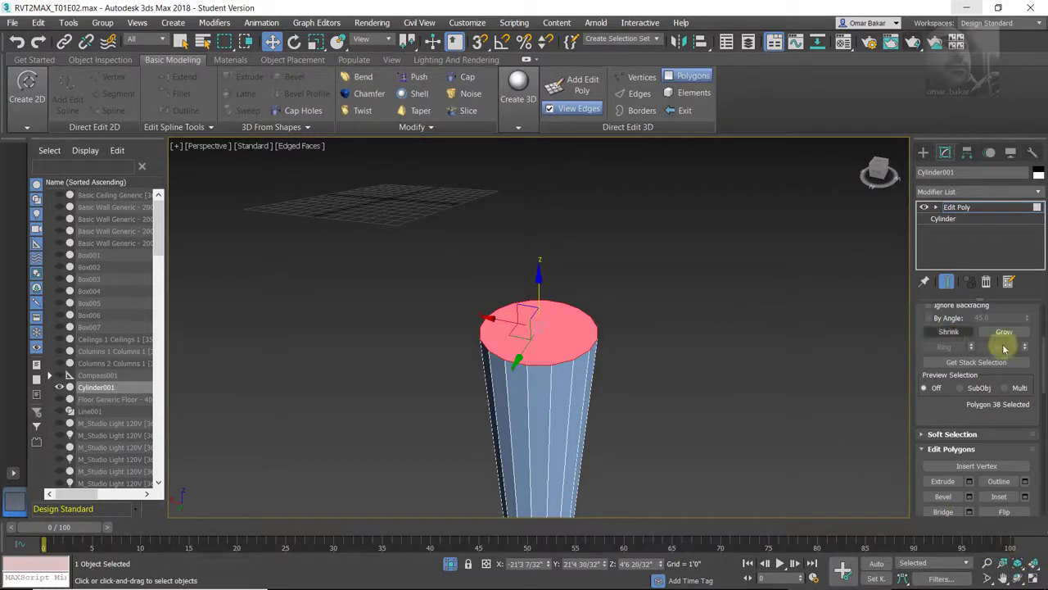
drag(1008, 424, 1011, 528)
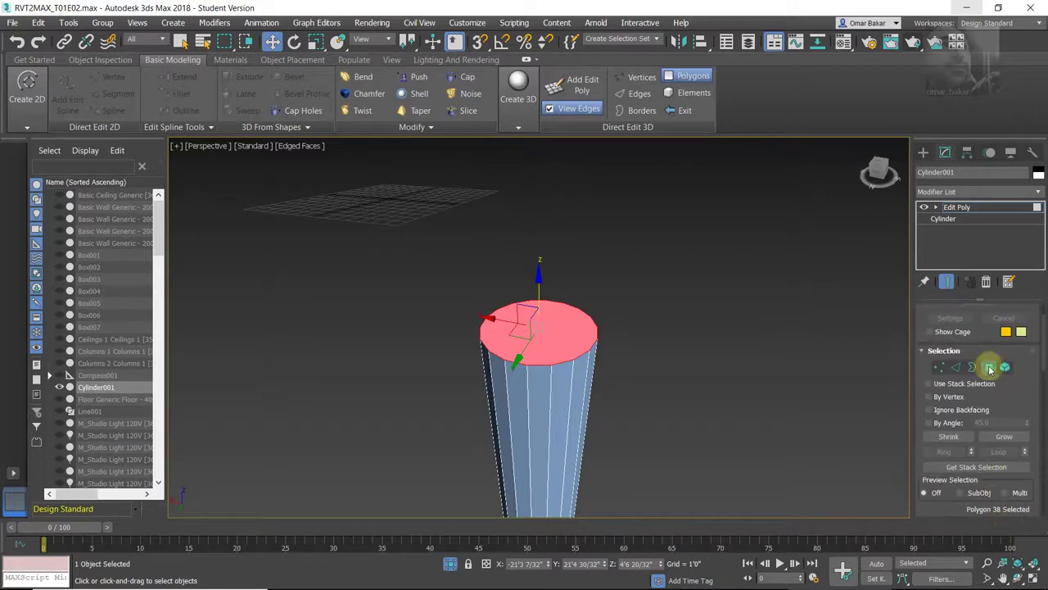
click(991, 368)
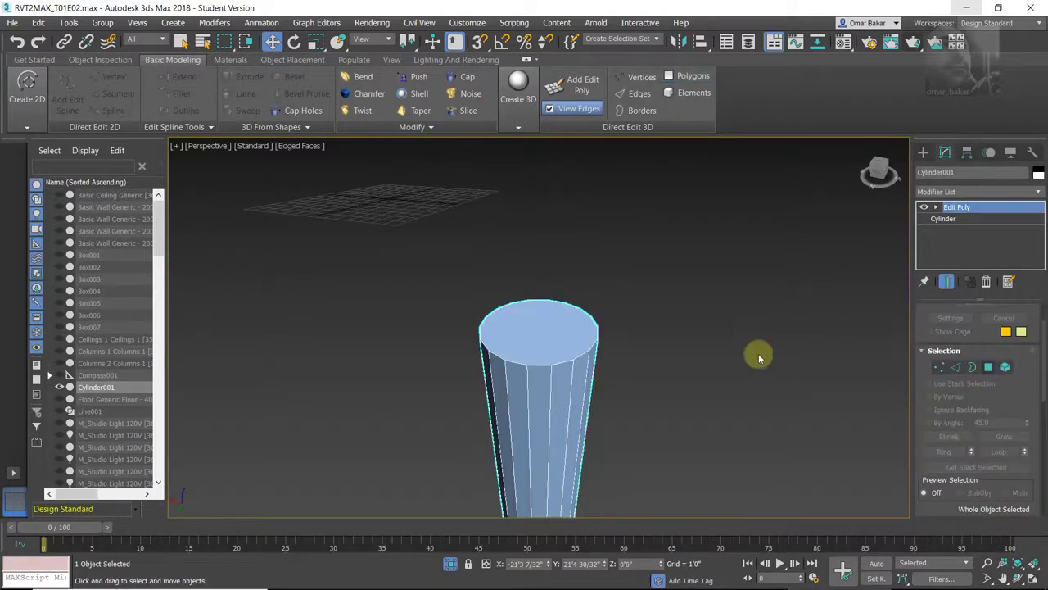
click(1018, 565)
mouse_move(625, 423)
alt+middle_down()
mouse_move(637, 385)
mouse_move(657, 376)
mouse_move(599, 432)
mouse_move(617, 443)
alt+middle_up()
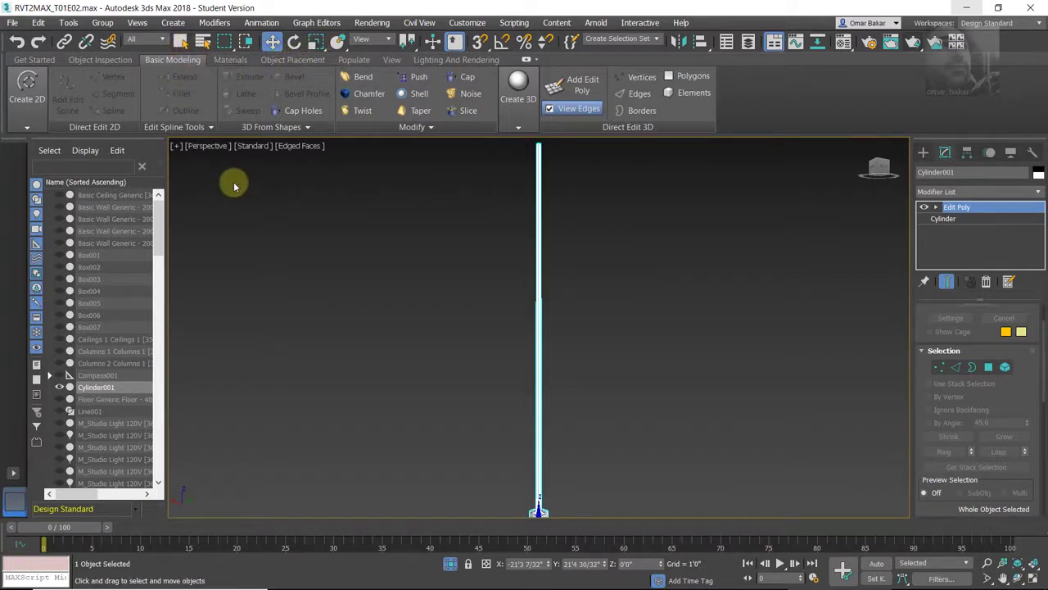
- In the Top wireframe view, select the cylinder's inner ring of edges
key(t)
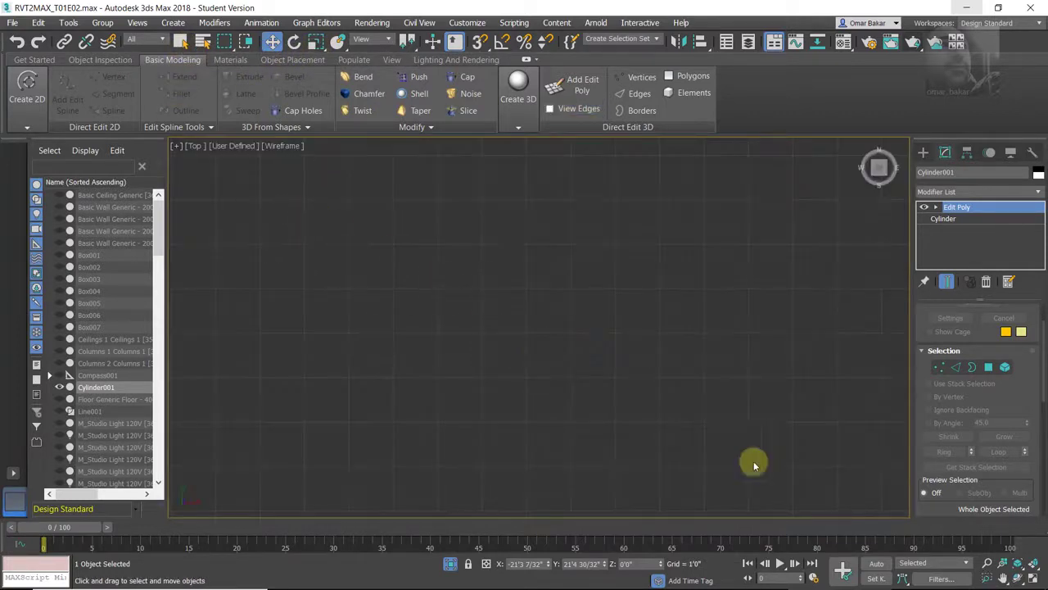
click(1019, 565)
middle_drag(564, 420, 522, 341)
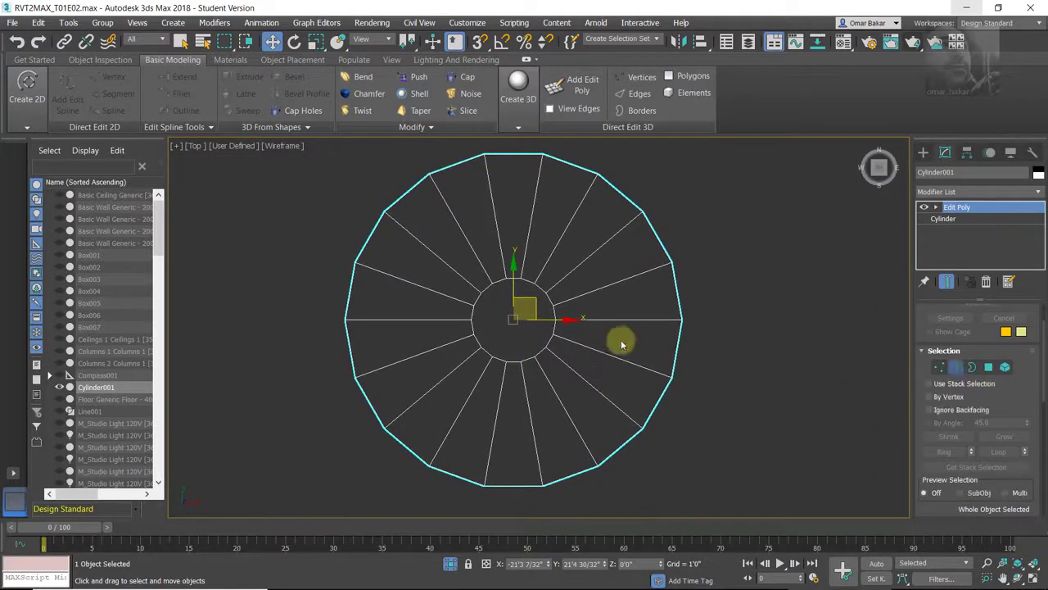
key(2)
drag(441, 243, 600, 392)
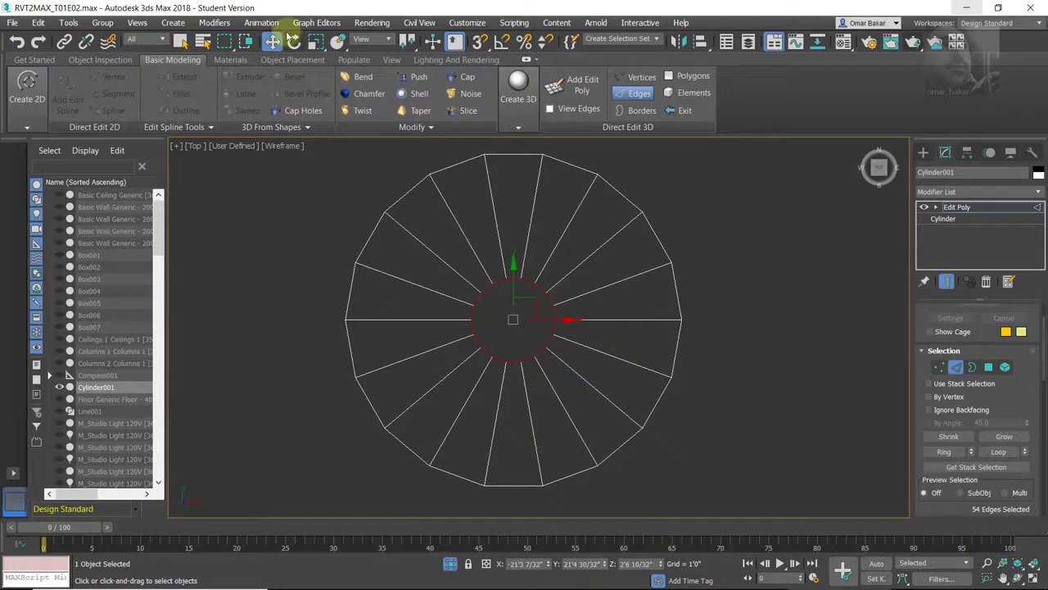
- Uniformly scale the selected edge ring to 51% using Transform Type-In
click(315, 45)
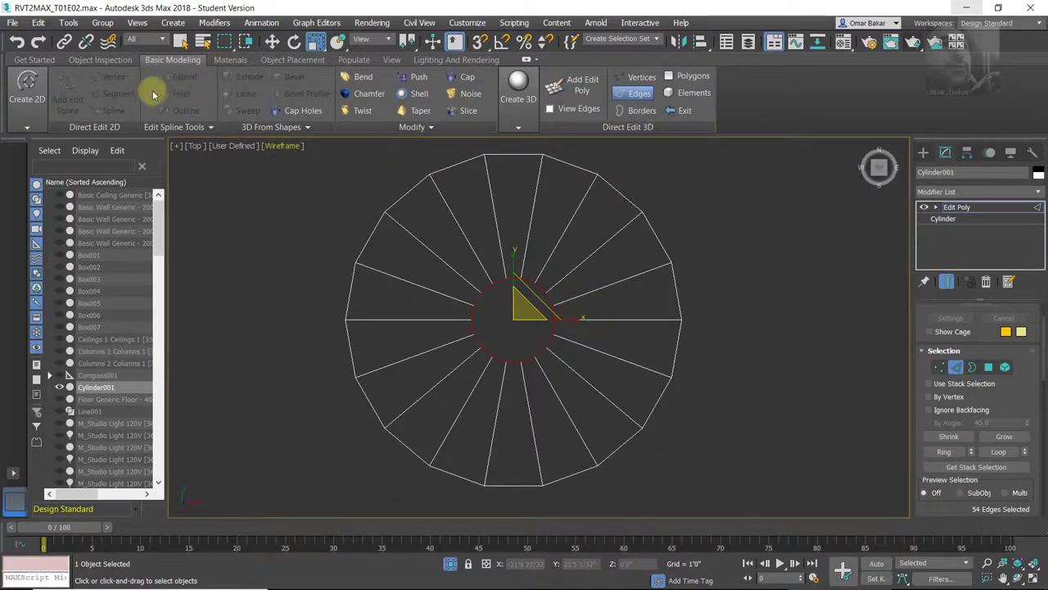
click(41, 25)
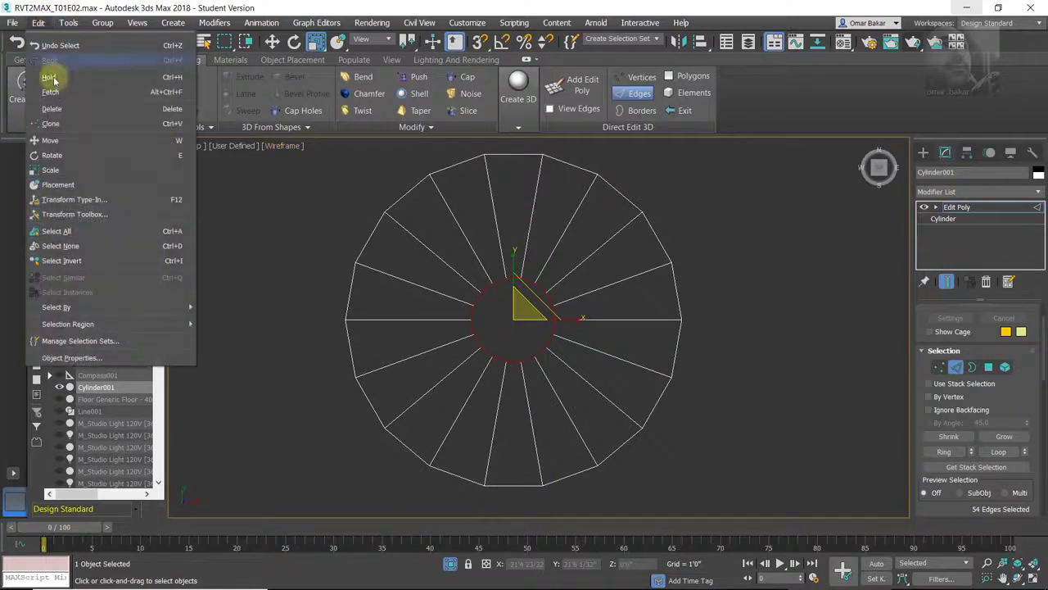
click(89, 199)
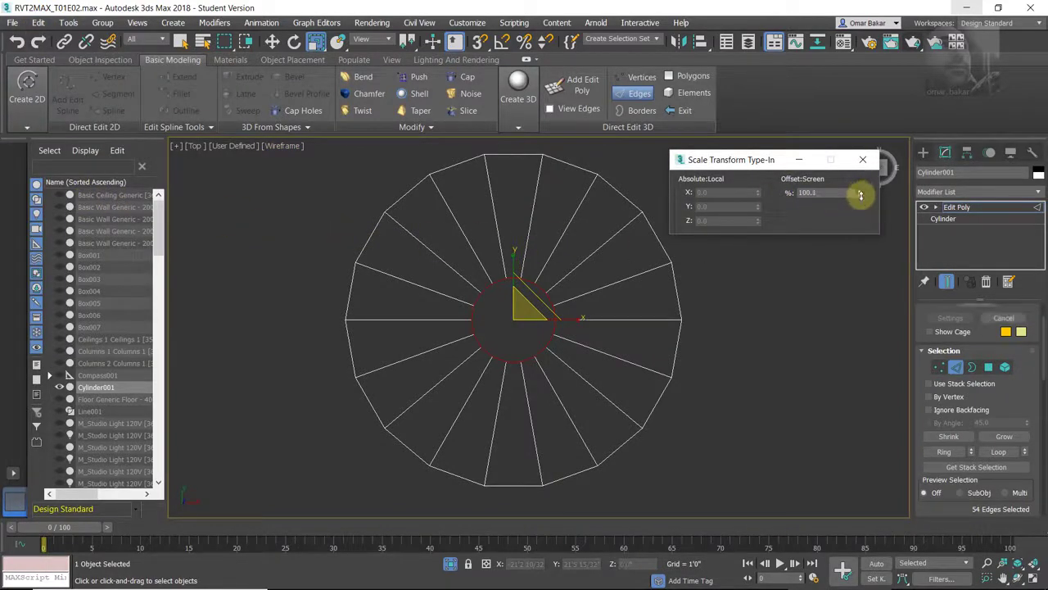
drag(864, 210, 874, 455)
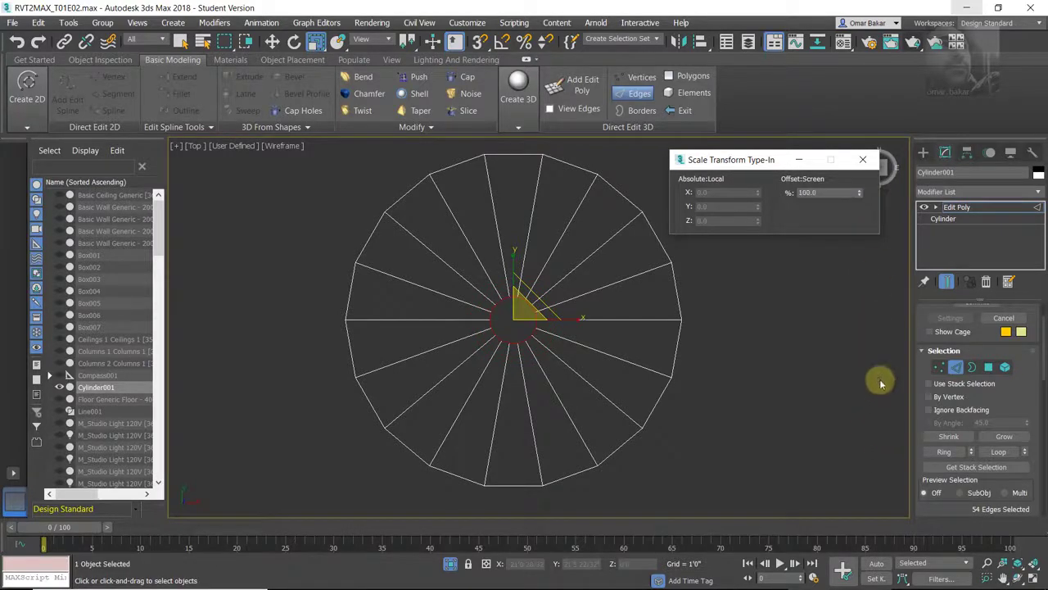
click(862, 160)
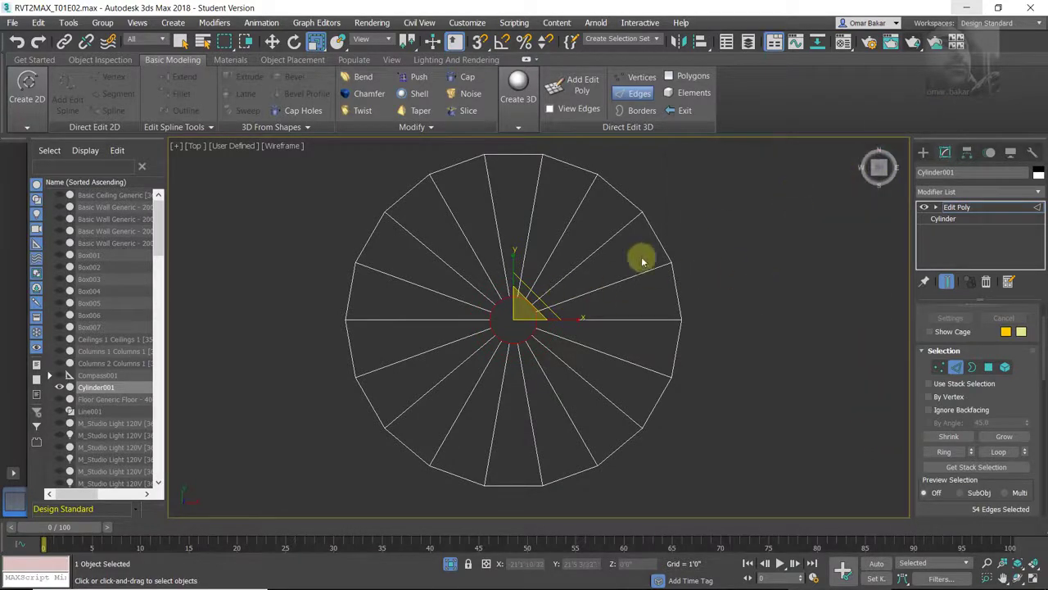
click(181, 41)
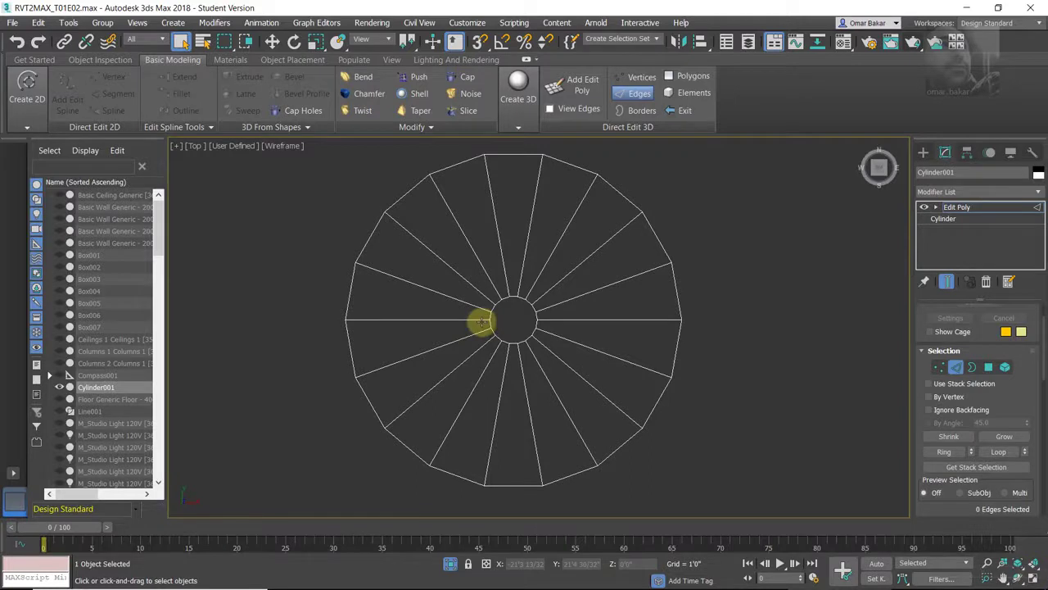
- Switch to the shaded Perspective view and orbit around the thinned cylinder rod
key(p)
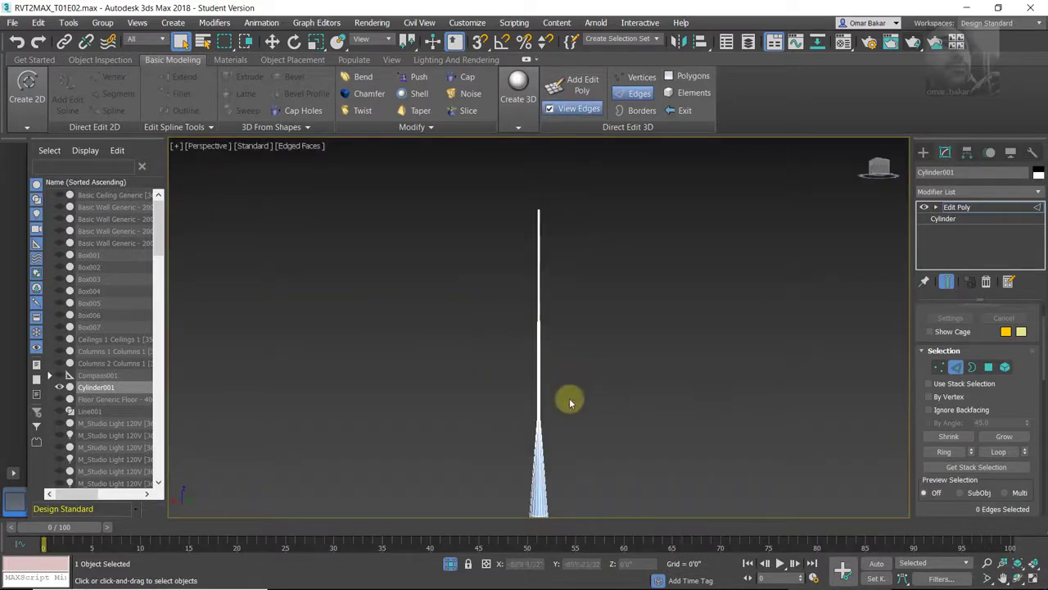
mouse_move(571, 376)
alt+middle_down()
mouse_move(581, 405)
mouse_move(568, 428)
mouse_move(552, 412)
mouse_move(485, 403)
mouse_move(554, 399)
mouse_move(551, 379)
alt+middle_up()
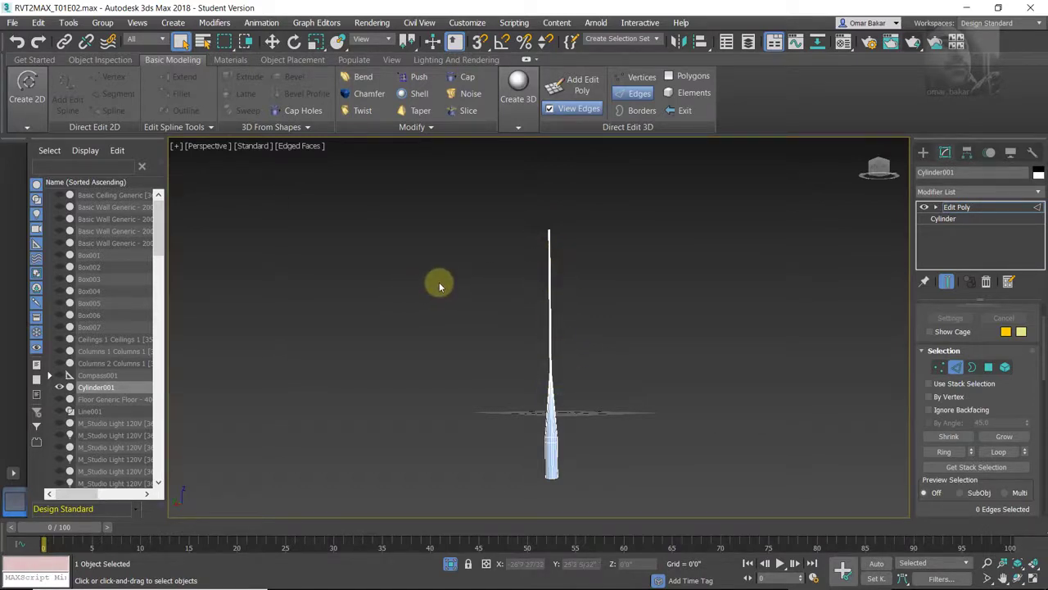
- In the Left view, select the taper's top edge ring and move it down
key(l)
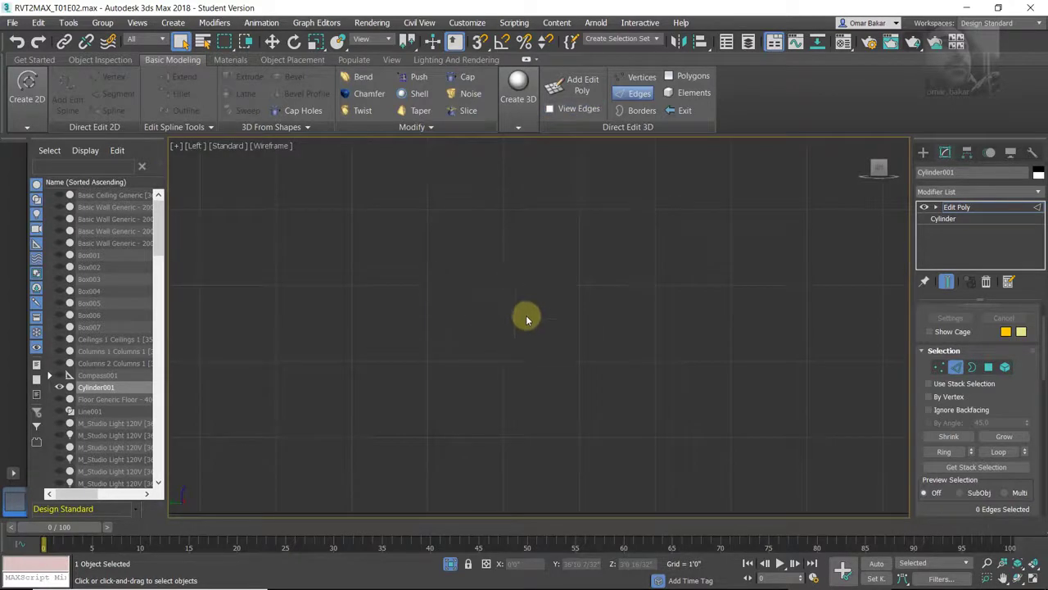
click(1019, 566)
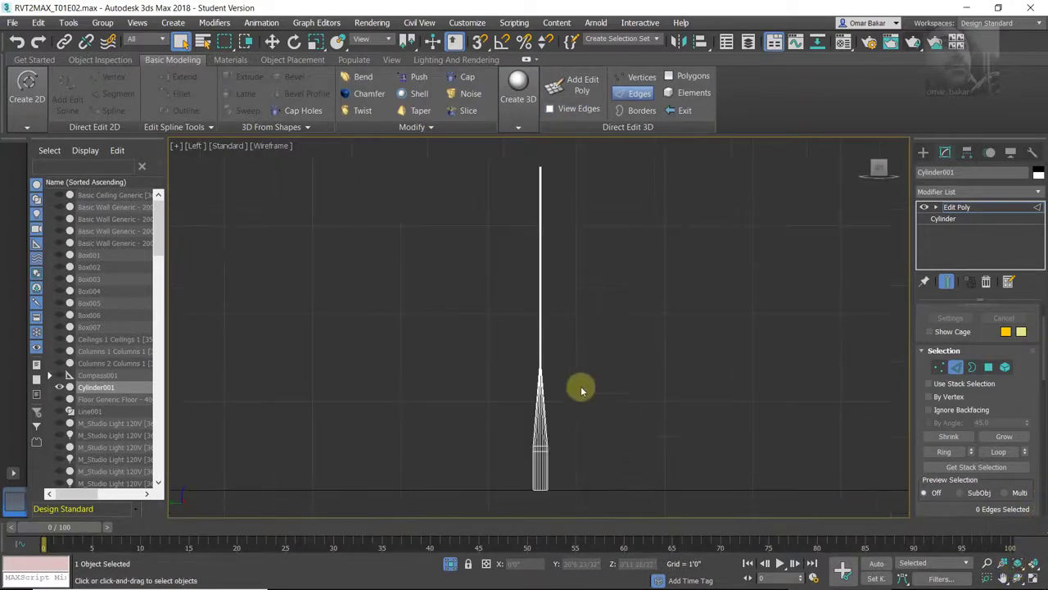
click(958, 369)
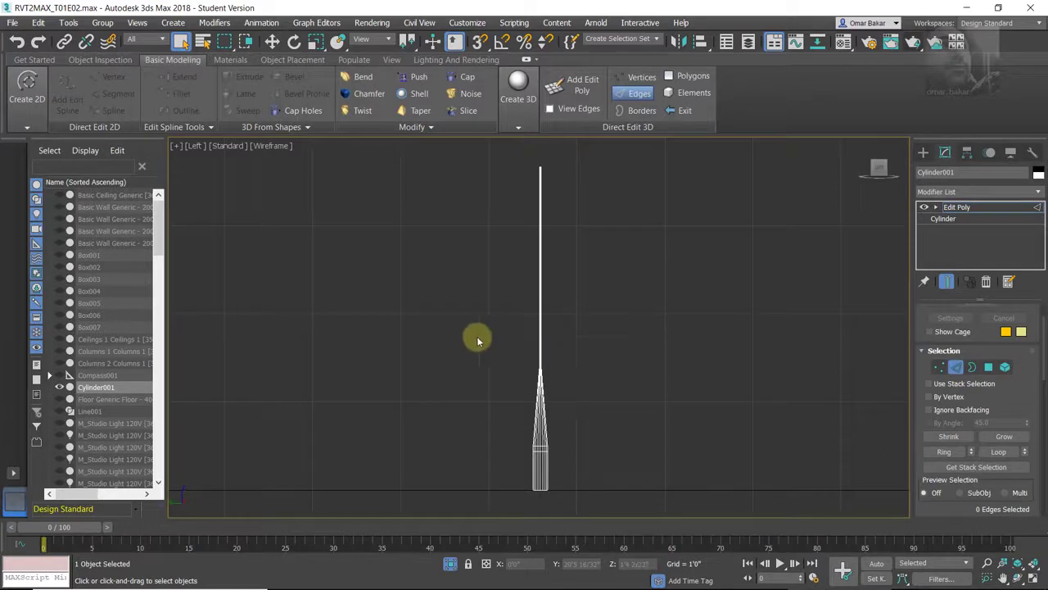
drag(475, 336, 588, 398)
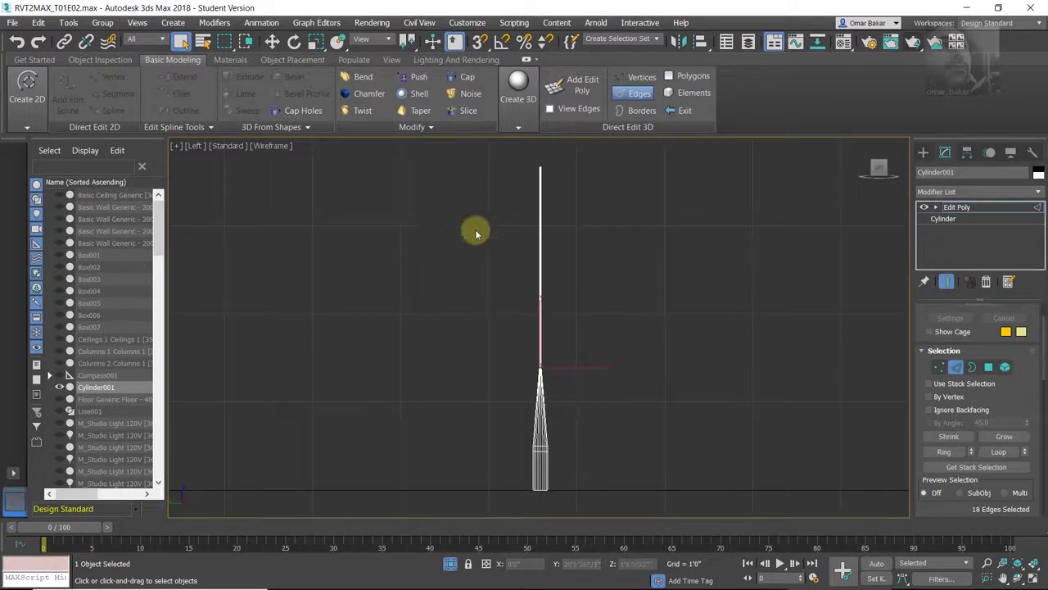
click(272, 41)
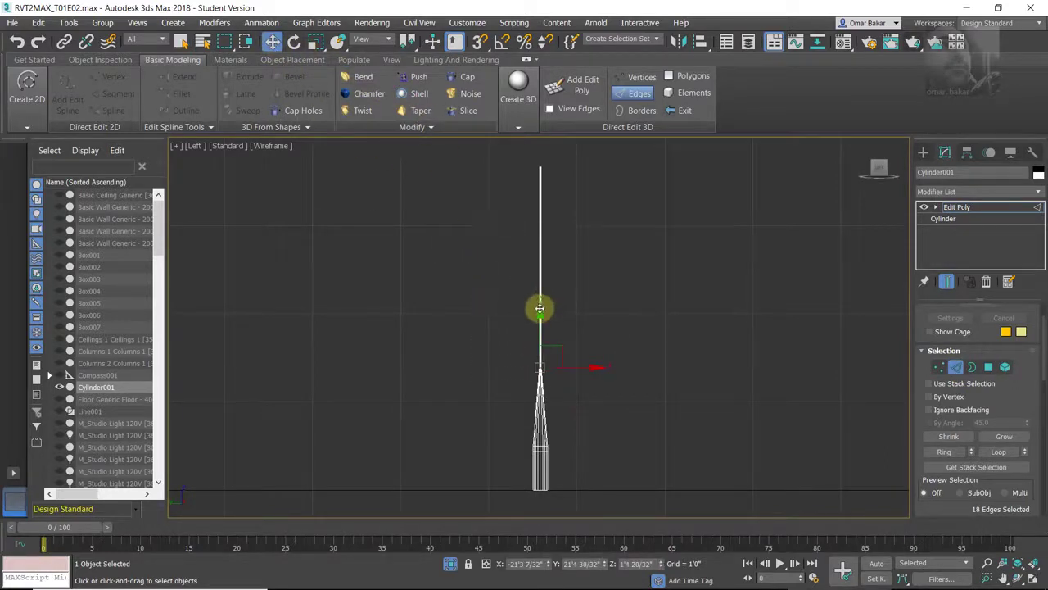
drag(538, 315, 542, 394)
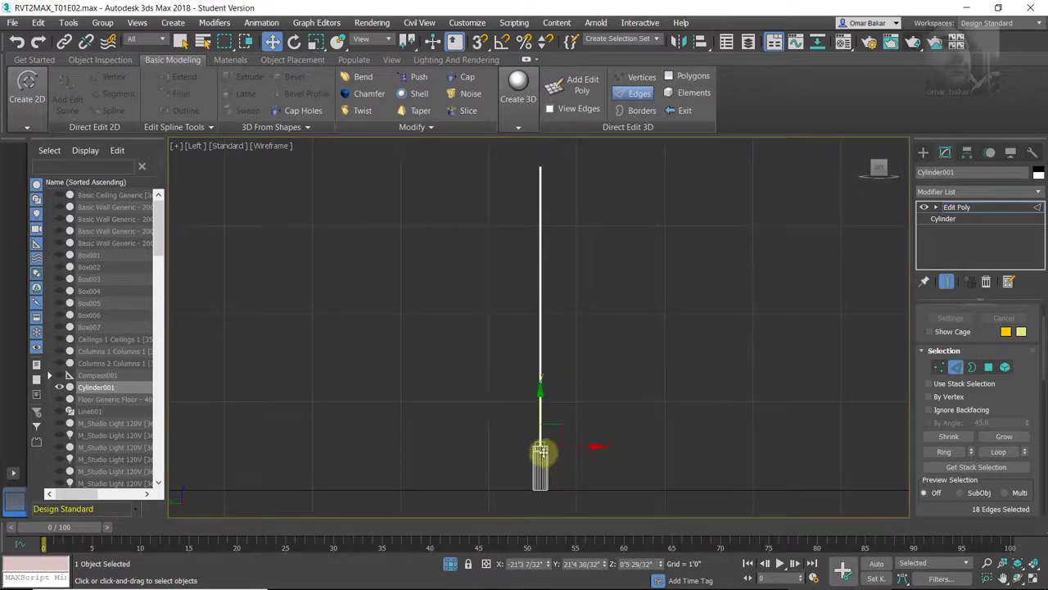
- Nudge the edges to flatten the taper into straight sides, then deselect and zoom out
scroll(540, 450, up, 2)
scroll(542, 446, up, 3)
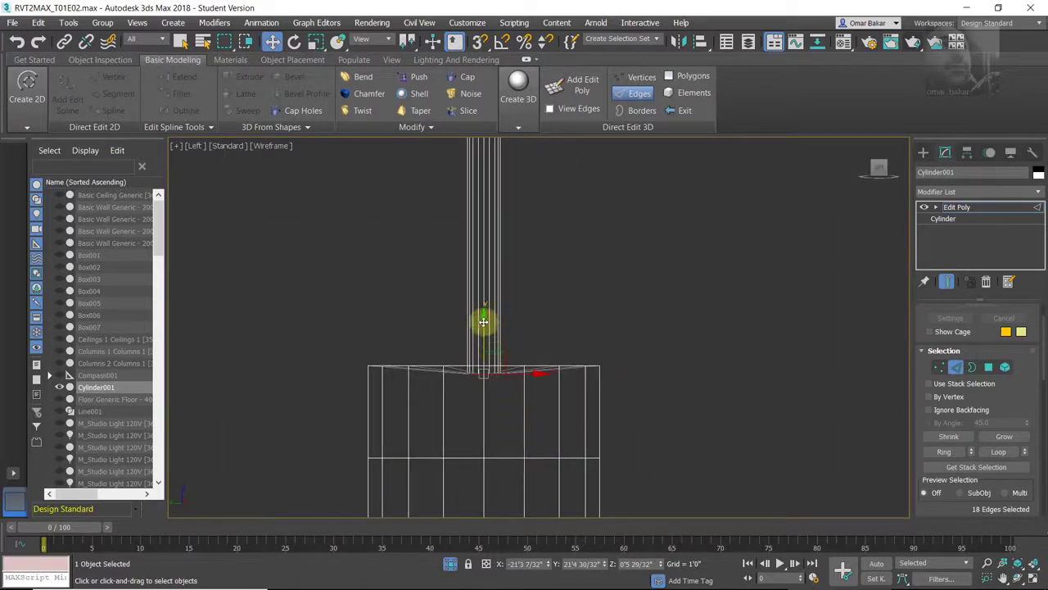
drag(484, 321, 486, 315)
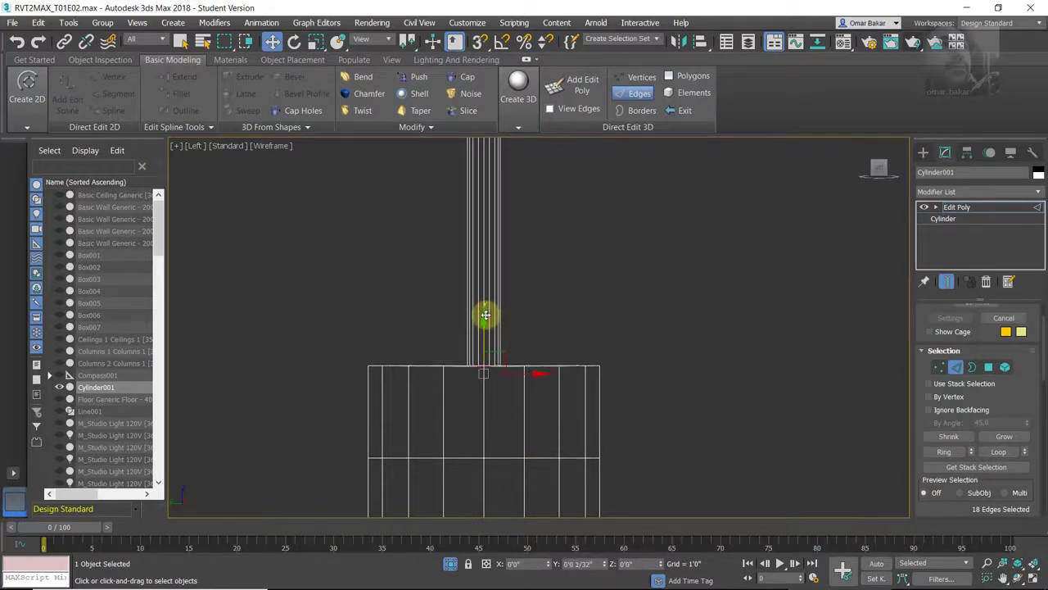
click(663, 326)
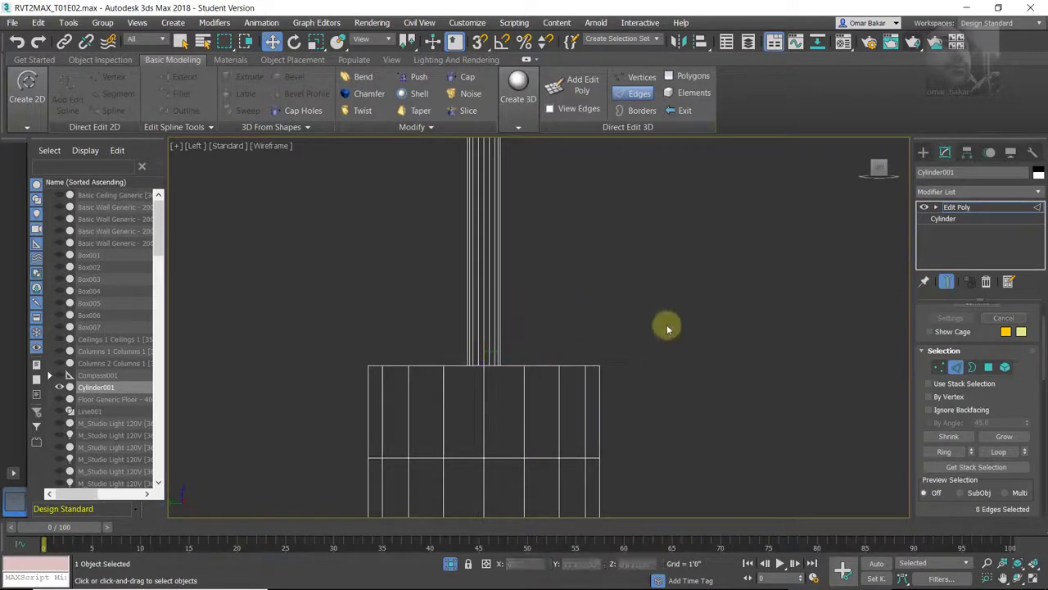
scroll(685, 334, down, 4)
scroll(685, 334, down, 3)
scroll(685, 336, down, 2)
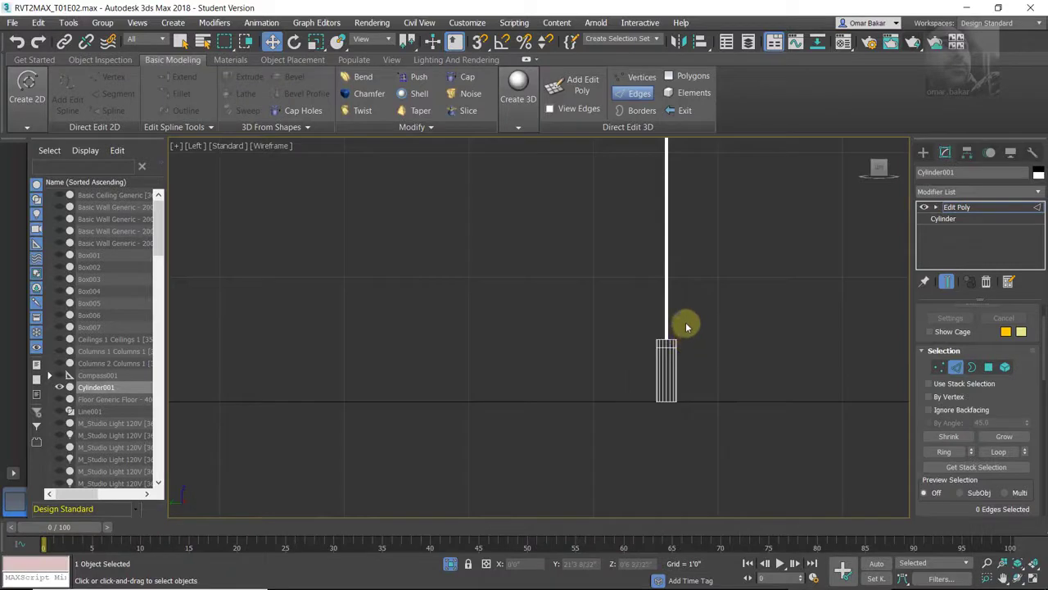
middle_drag(686, 322, 576, 336)
scroll(574, 335, down, 1)
scroll(566, 328, down, 2)
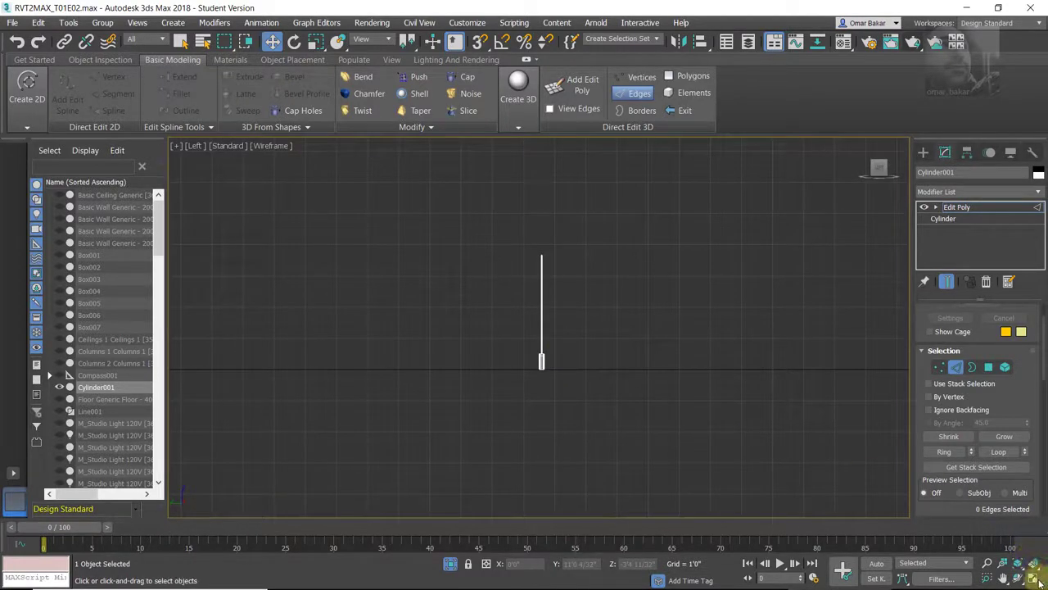
- Return to Perspective, orbit around the pendant, and select all its edges
key(p)
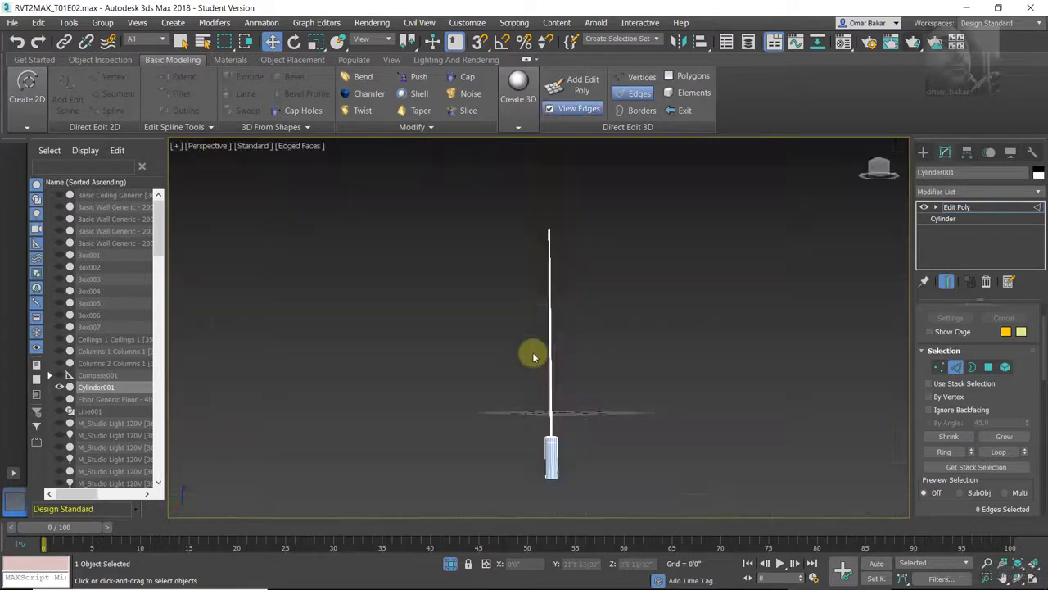
mouse_move(566, 398)
alt+middle_down()
mouse_move(587, 410)
mouse_move(543, 379)
mouse_move(510, 386)
mouse_move(612, 392)
alt+middle_up()
mouse_move(561, 369)
alt+middle_down()
mouse_move(573, 358)
mouse_move(592, 363)
mouse_move(586, 386)
alt+middle_up()
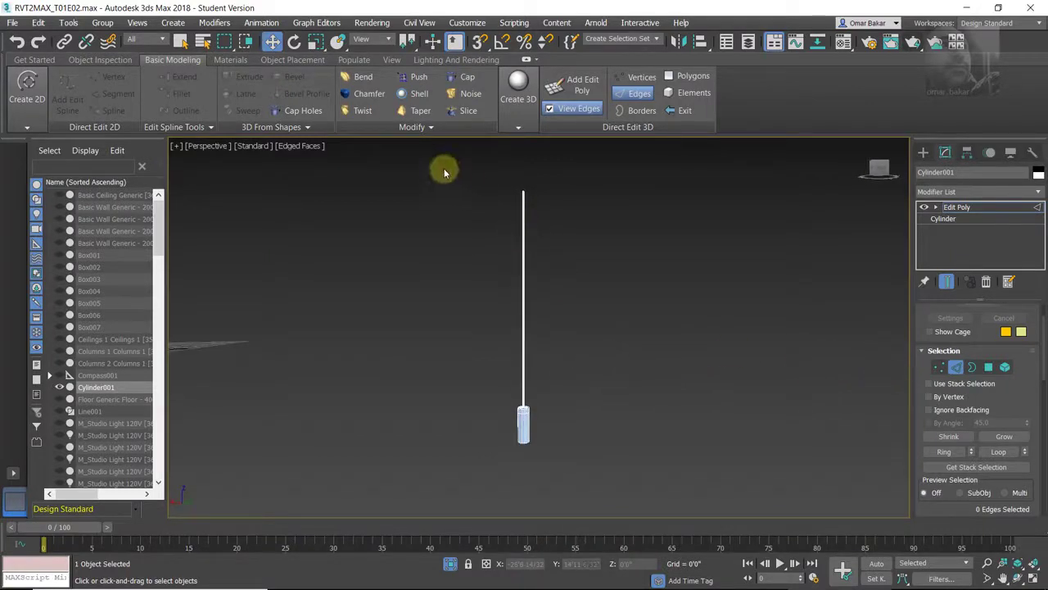
mouse_move(438, 172)
mouse_down()
mouse_move(642, 365)
mouse_move(655, 432)
mouse_up()
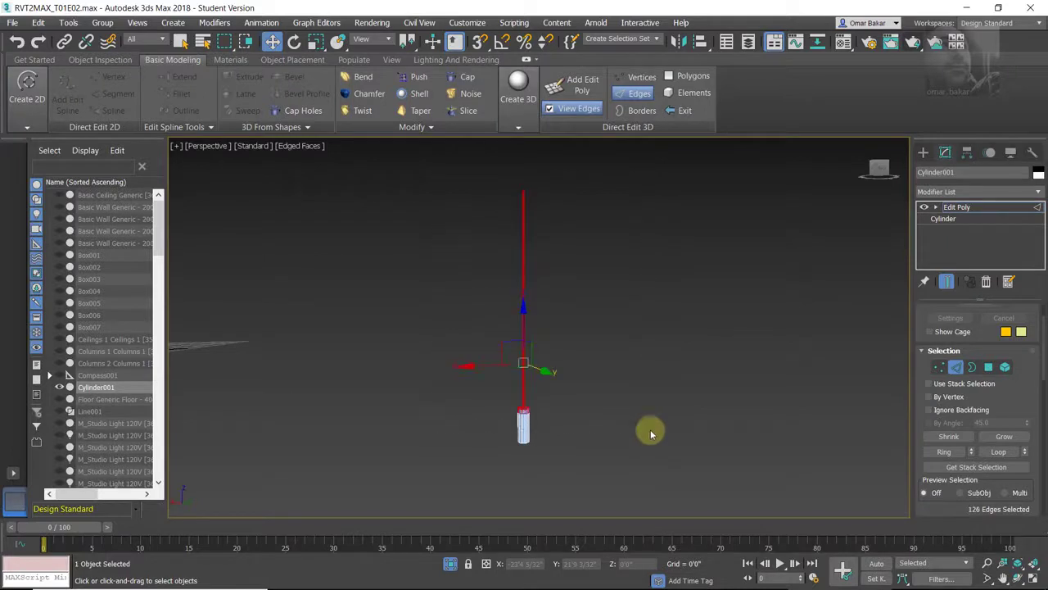
mouse_move(607, 388)
alt+middle_down()
mouse_move(534, 344)
mouse_move(606, 363)
alt+middle_up()
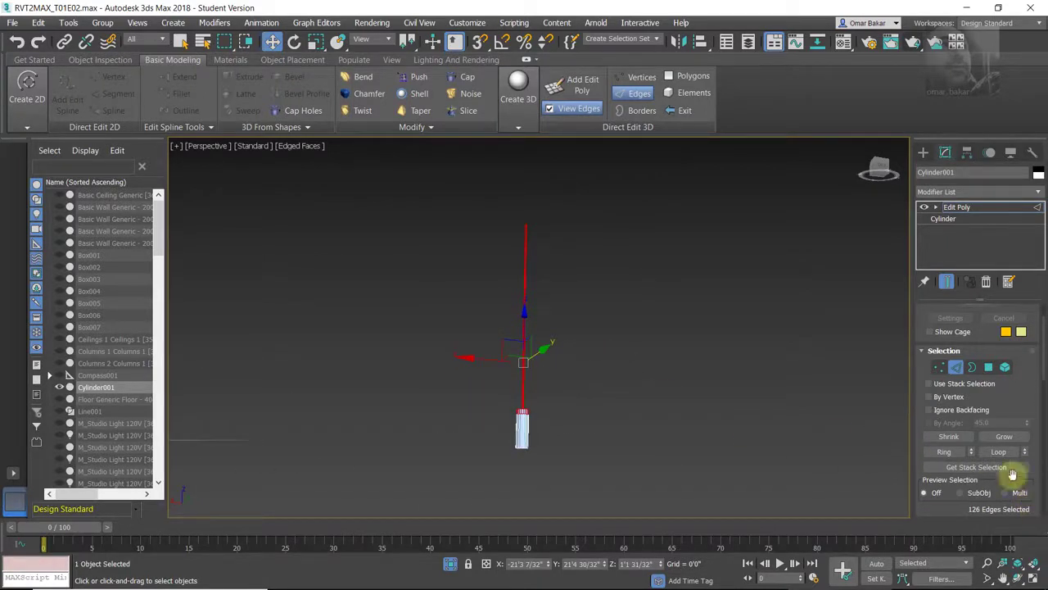
click(956, 367)
click(988, 367)
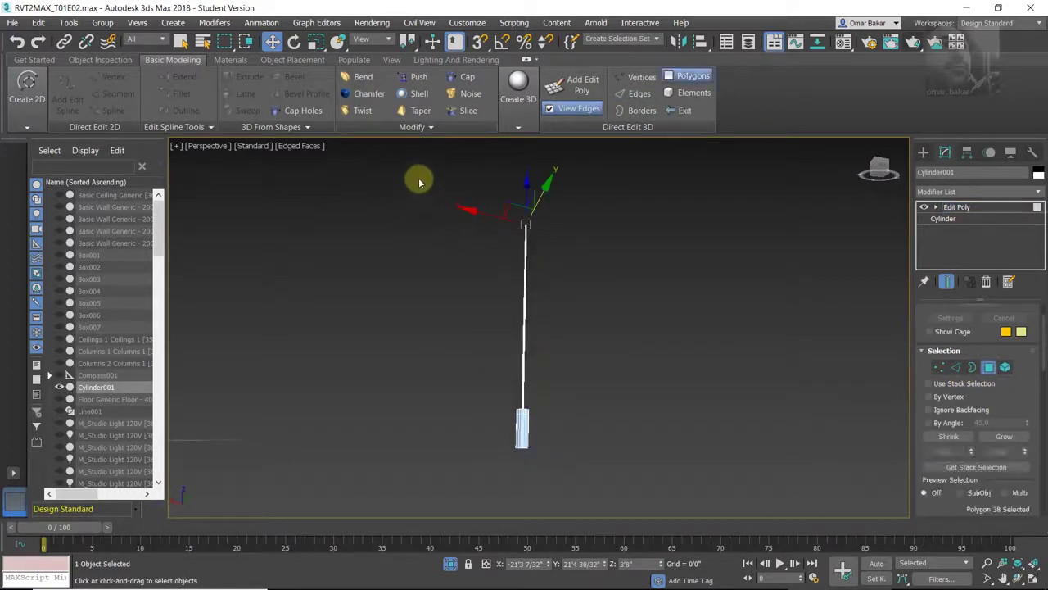
drag(418, 181, 658, 432)
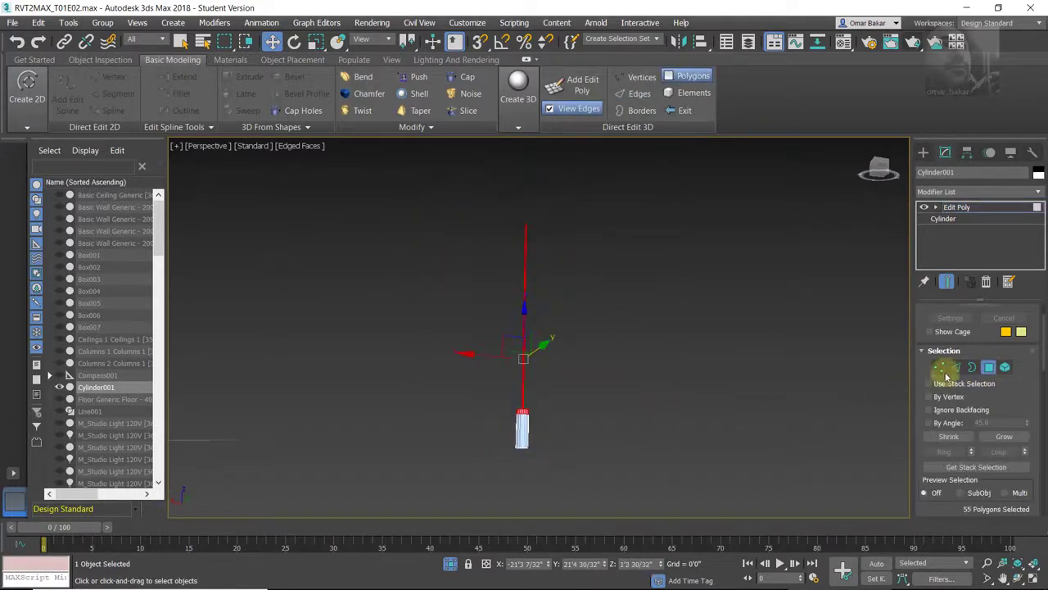
drag(1032, 482, 1022, 346)
drag(1034, 472, 1034, 253)
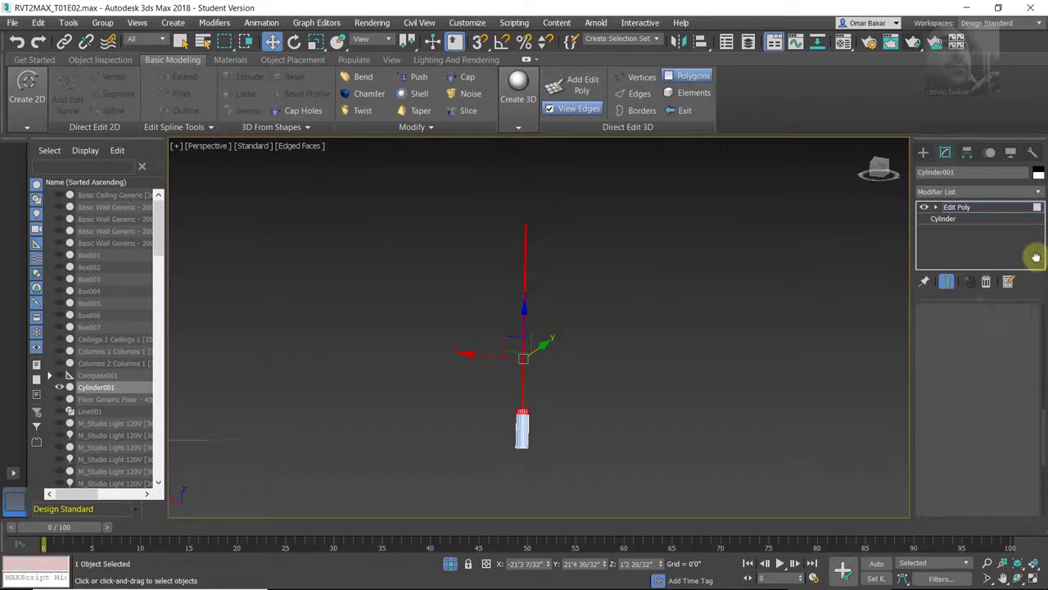
scroll(1022, 428, down, 5)
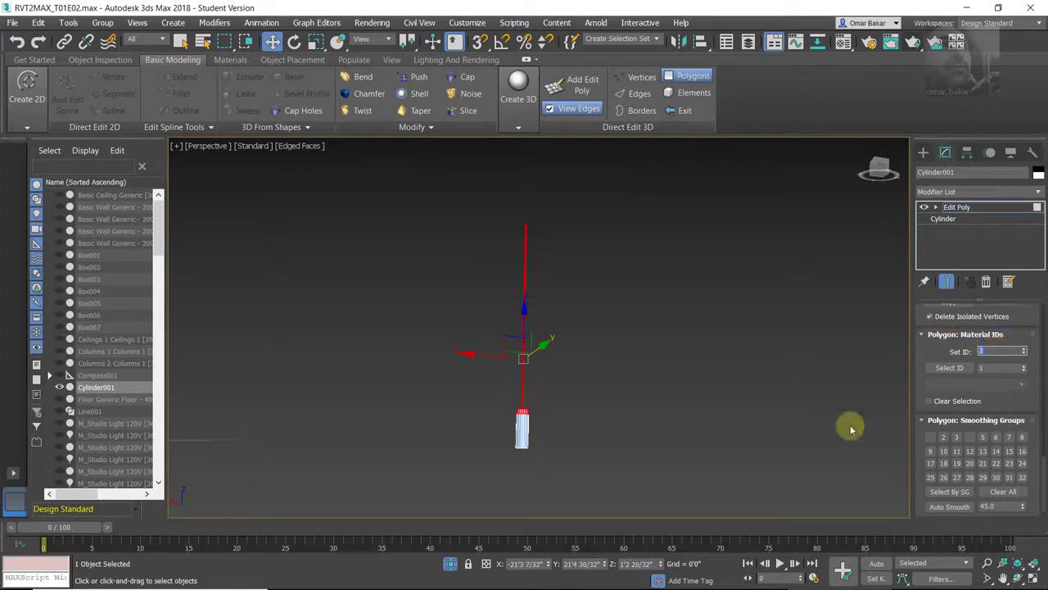
click(494, 470)
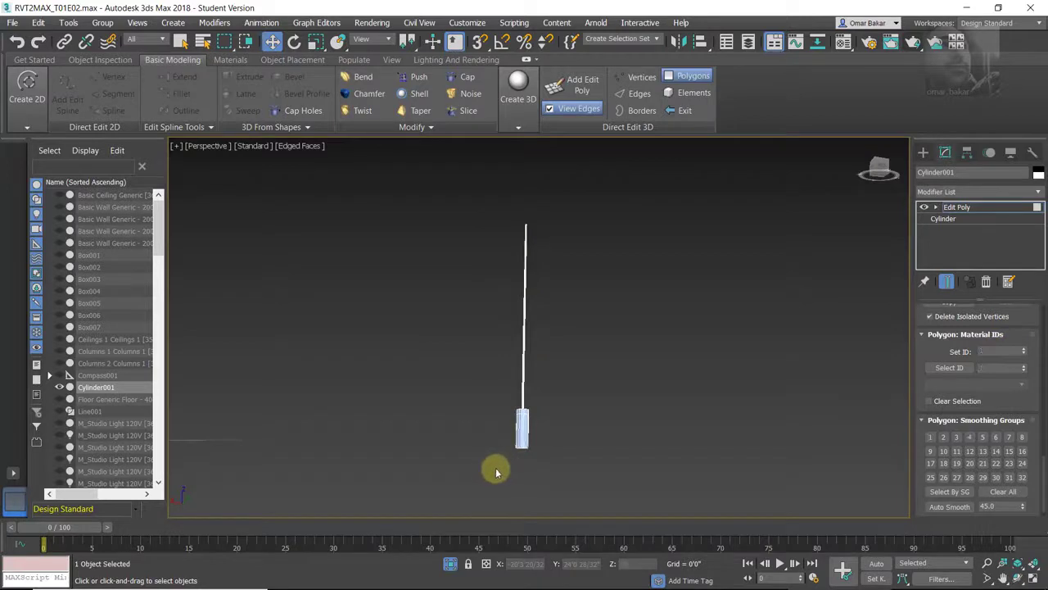
drag(501, 459, 558, 413)
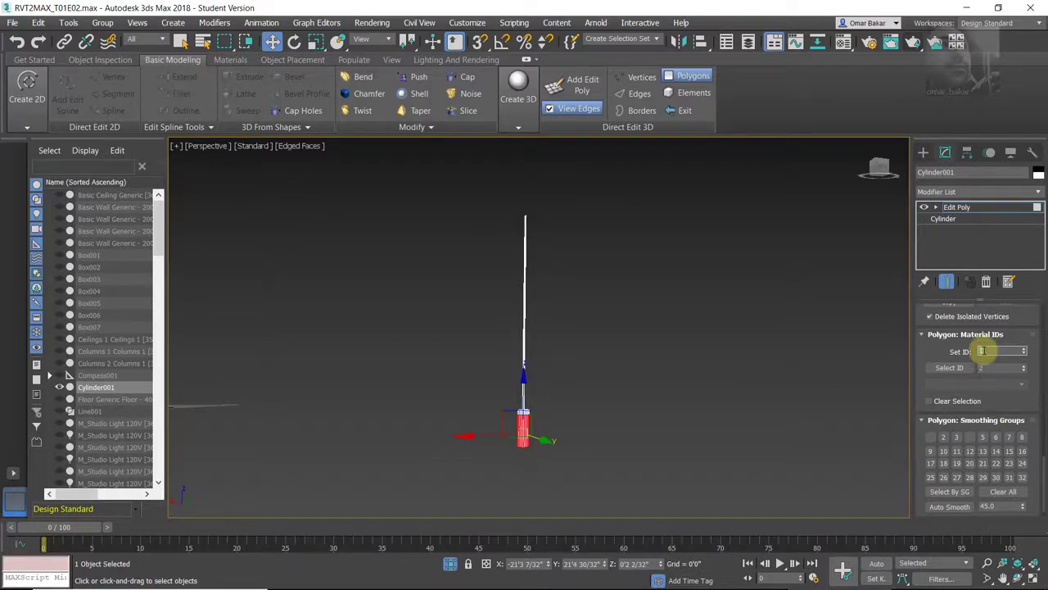
text(2)
key(Return)
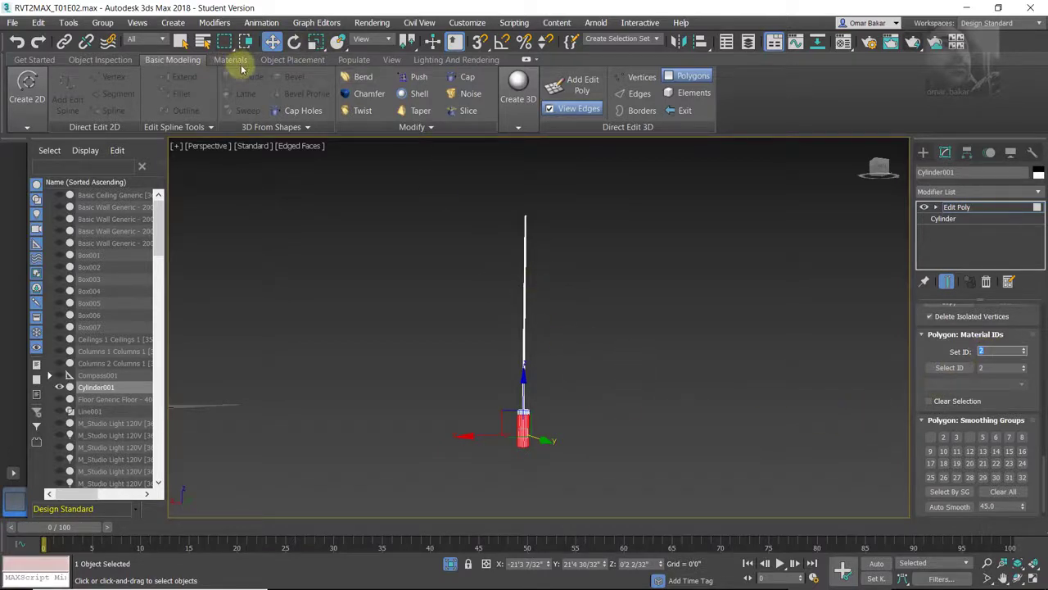
click(612, 335)
mouse_move(593, 346)
alt+middle_down()
mouse_move(467, 368)
mouse_move(604, 339)
mouse_move(675, 388)
alt+middle_up()
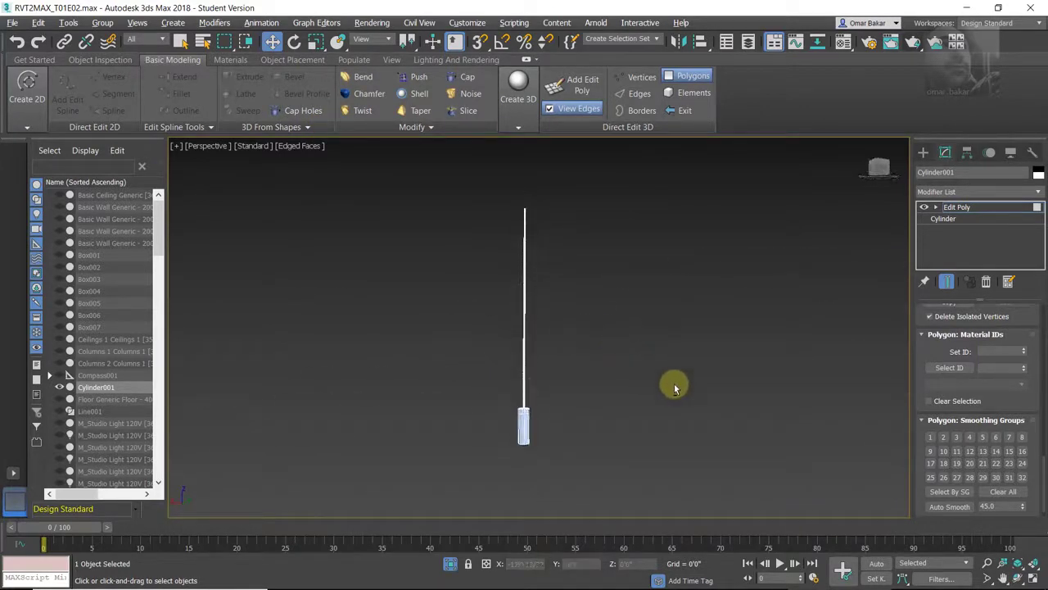
click(996, 367)
text(1)
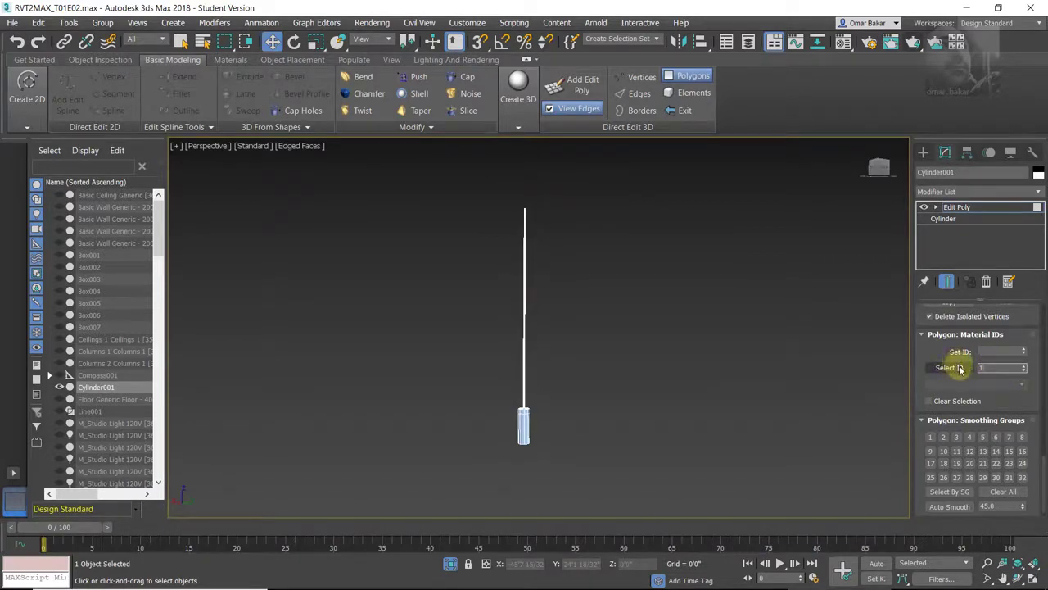
click(960, 368)
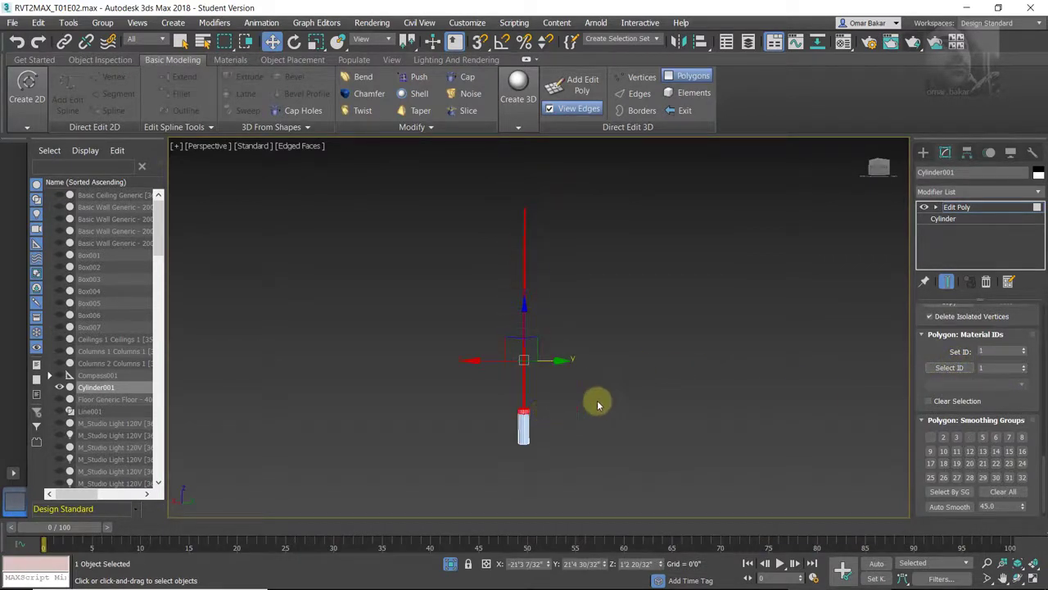
click(973, 370)
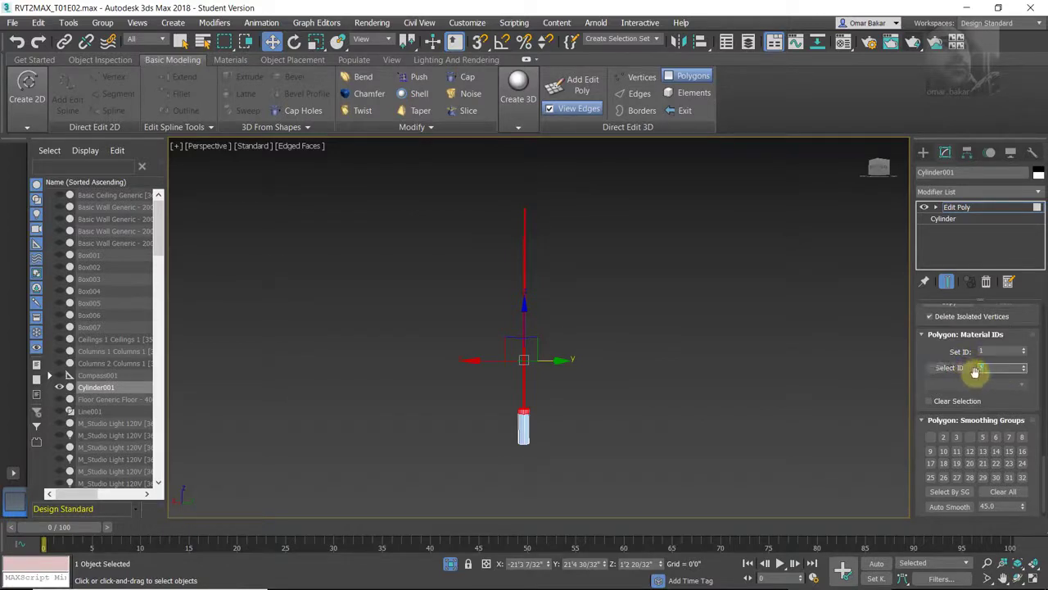
text(2)
click(952, 368)
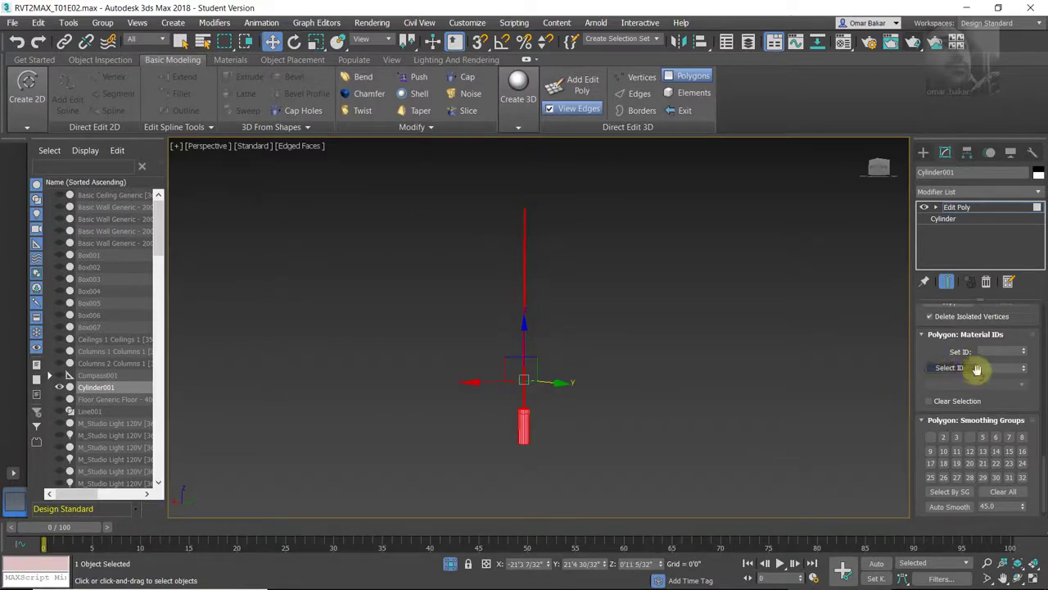
click(732, 378)
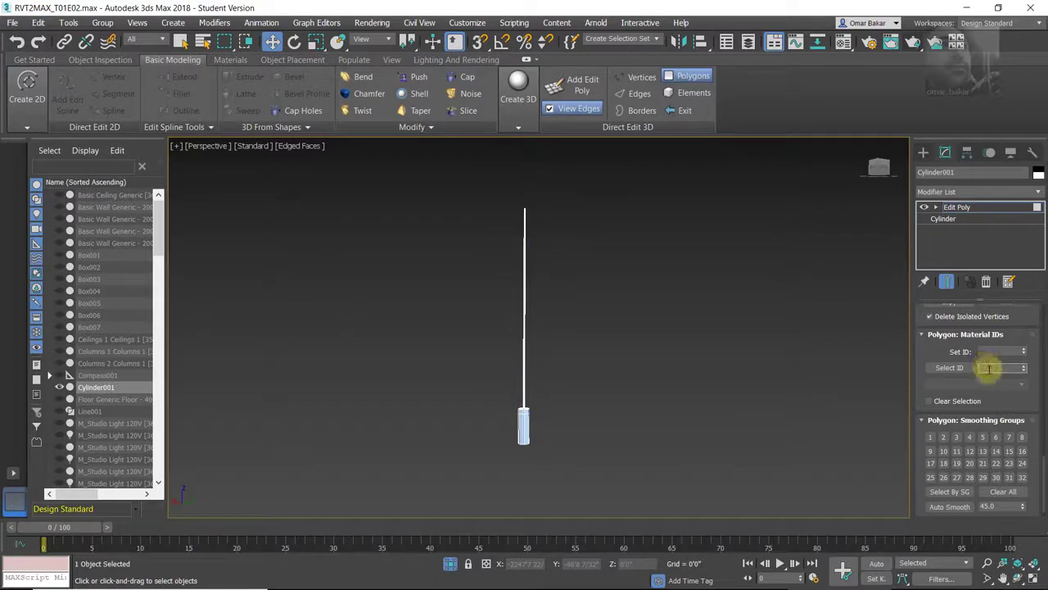
text(2)
click(950, 368)
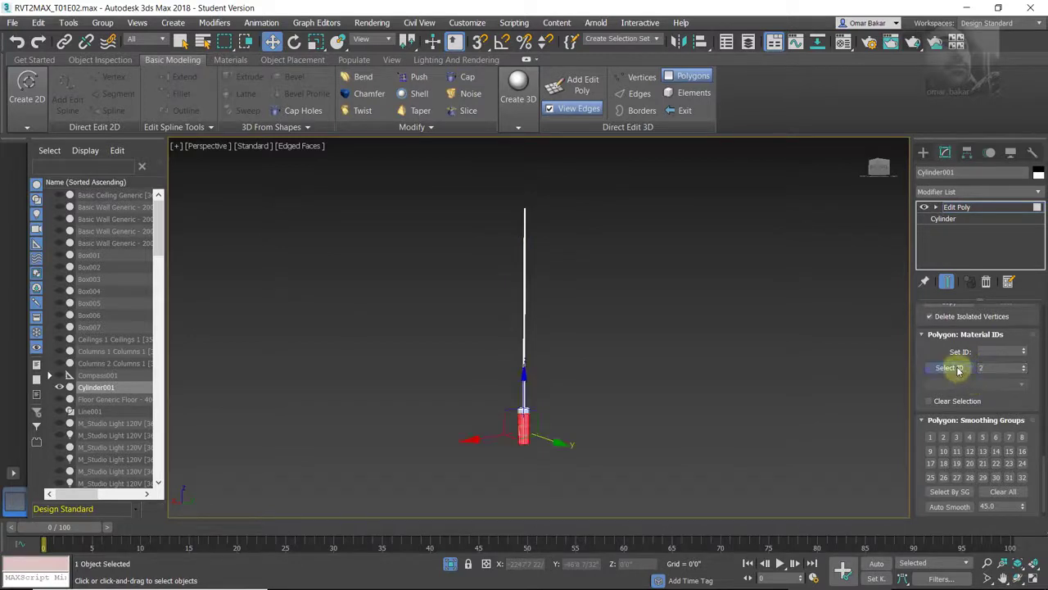
click(709, 403)
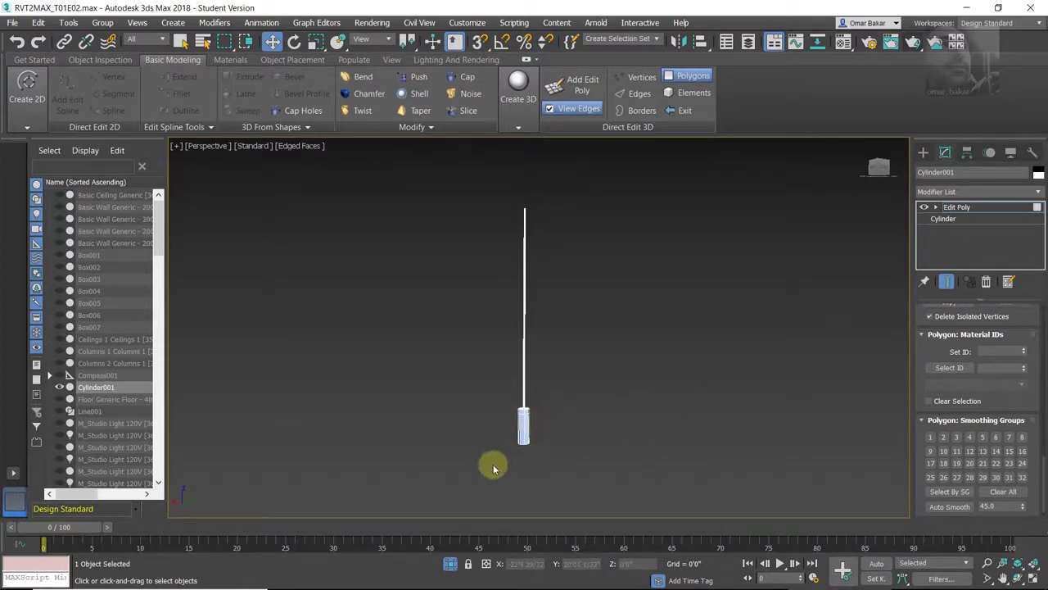
- Clear all smoothing groups on the cylinder's polygons, auto-smooth at 45°, and open the Material Editor
drag(494, 469, 610, 187)
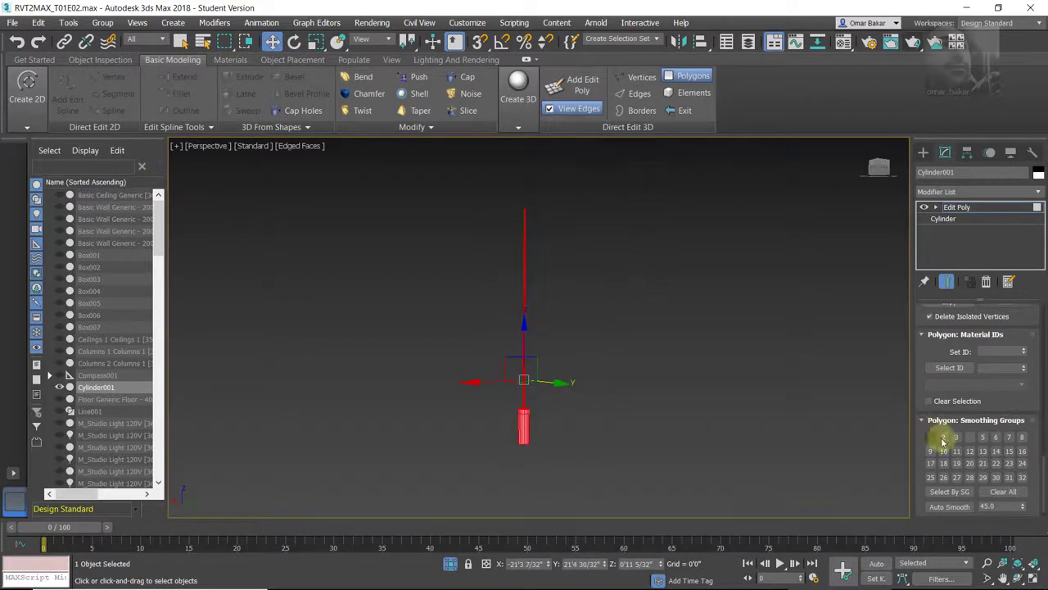
click(1004, 492)
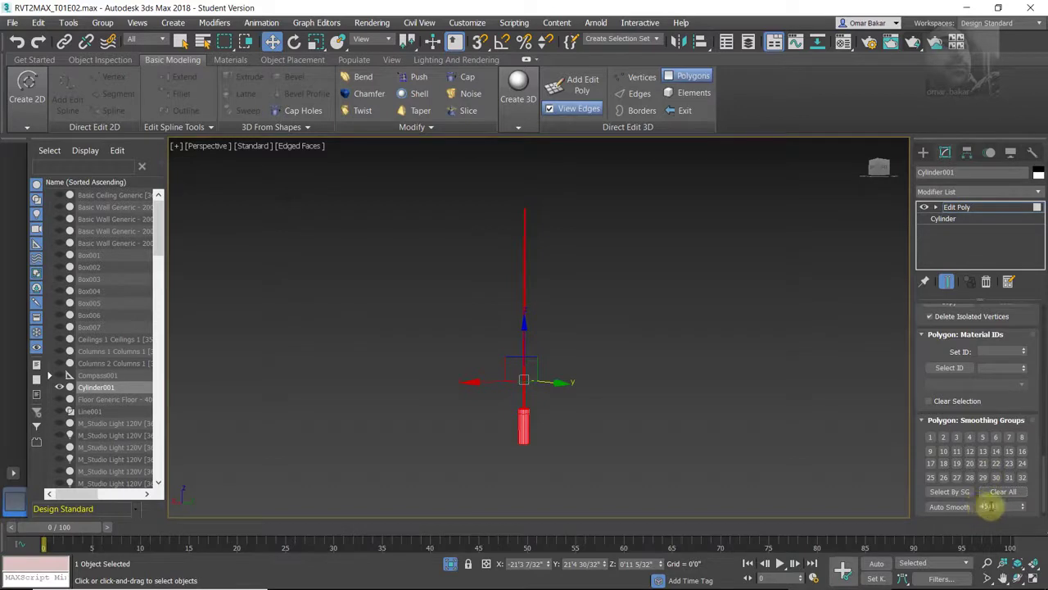
click(961, 509)
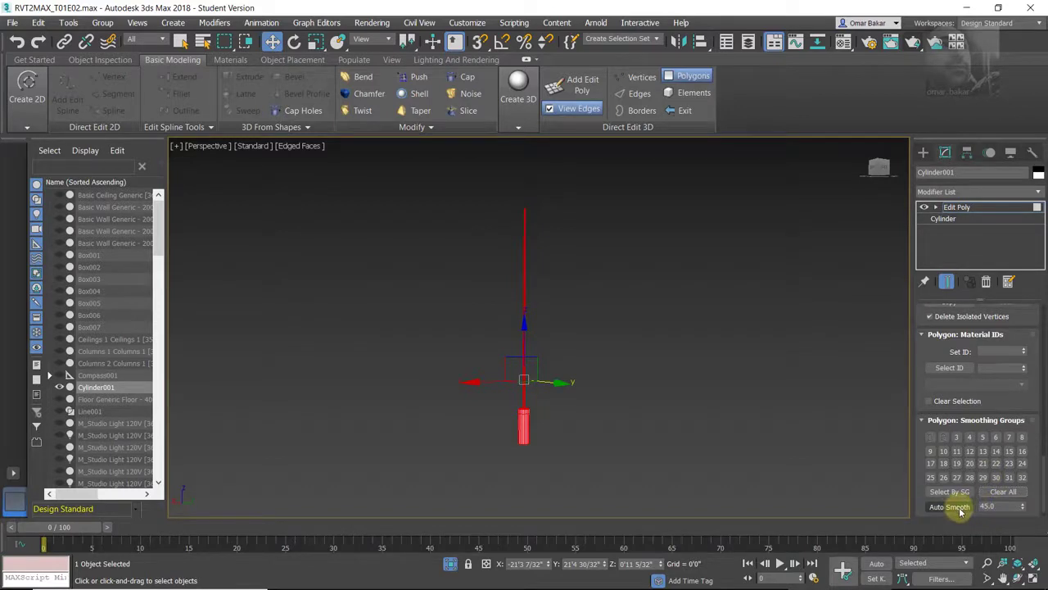
click(664, 467)
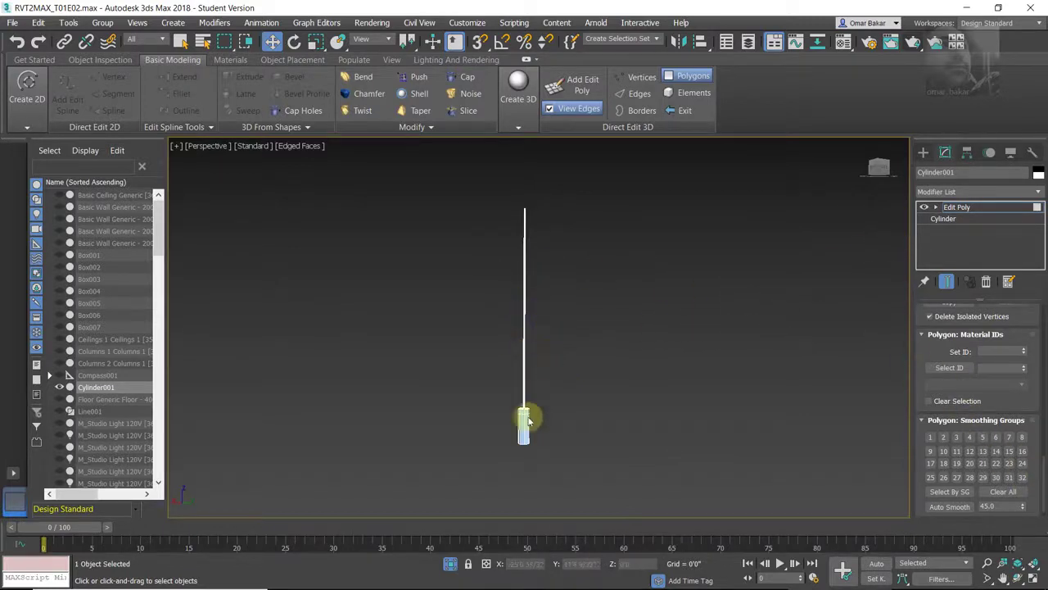
scroll(522, 426, up, 5)
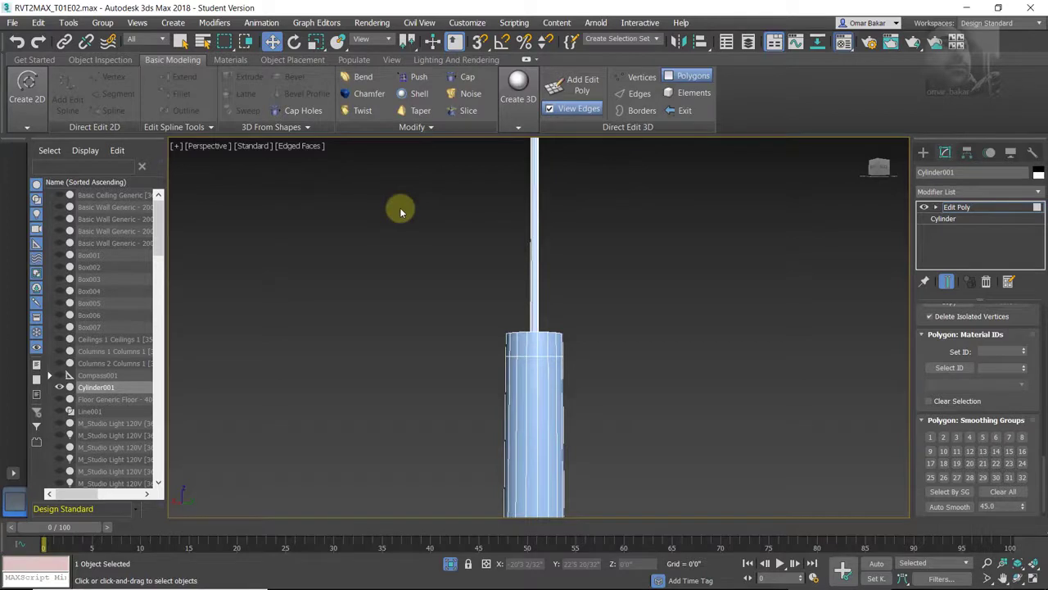
key(m)
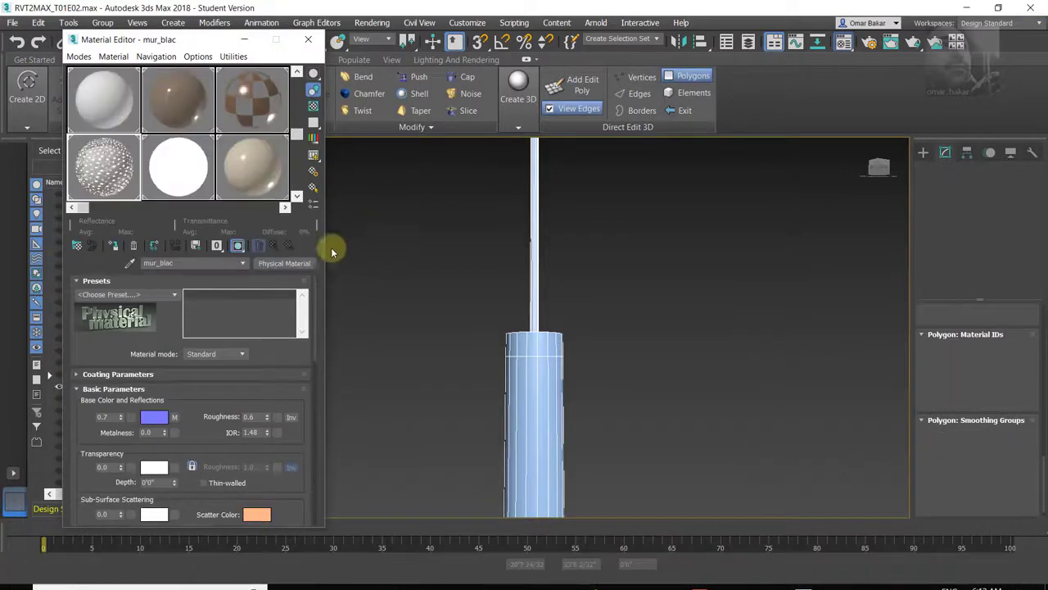
- Turn an unused sample slot into a Multi/Sub-Object material
click(299, 174)
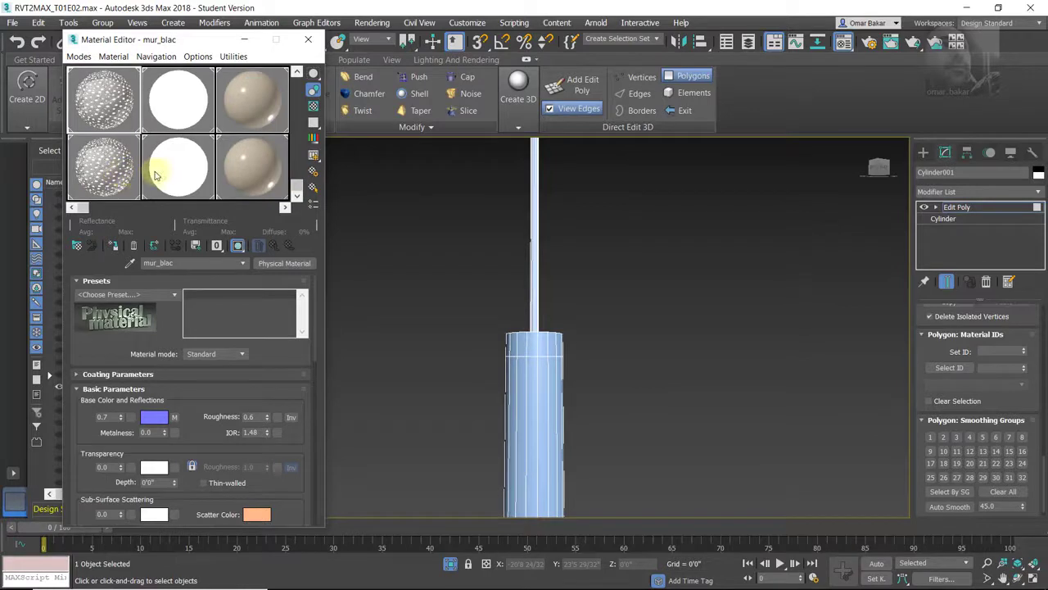
click(111, 170)
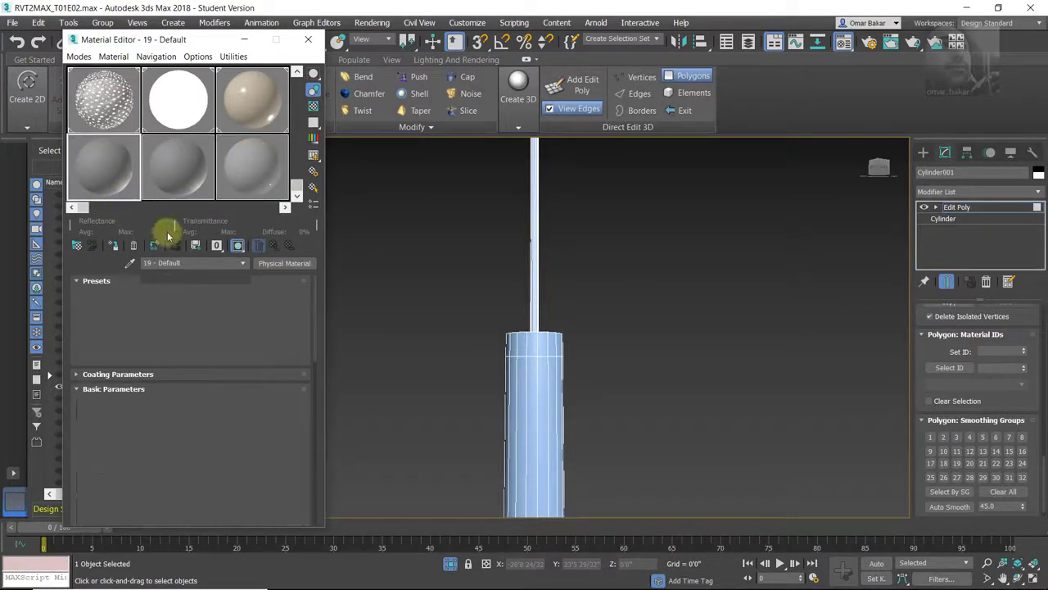
click(81, 252)
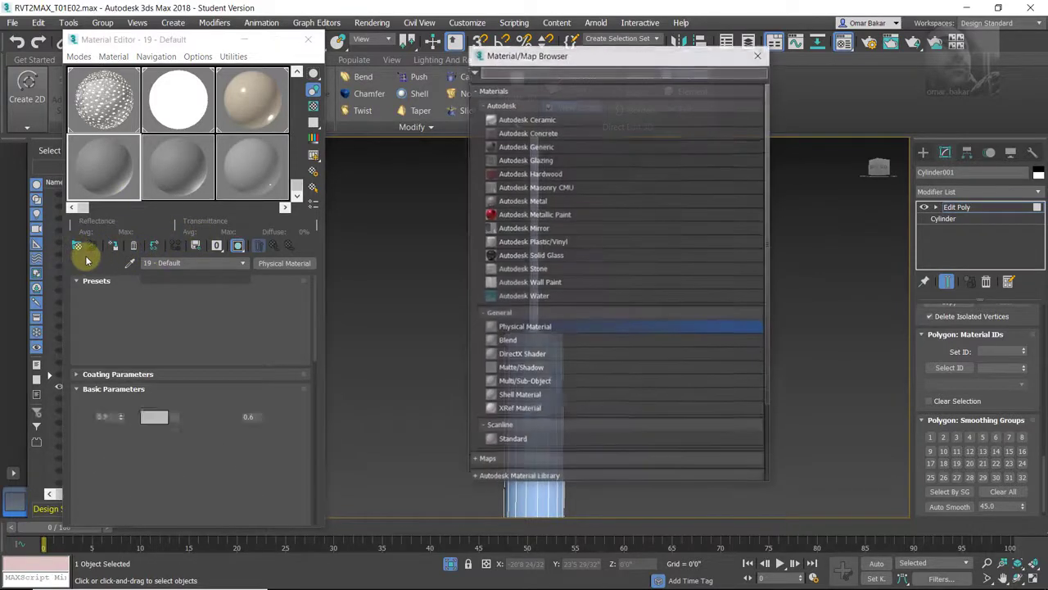
click(518, 384)
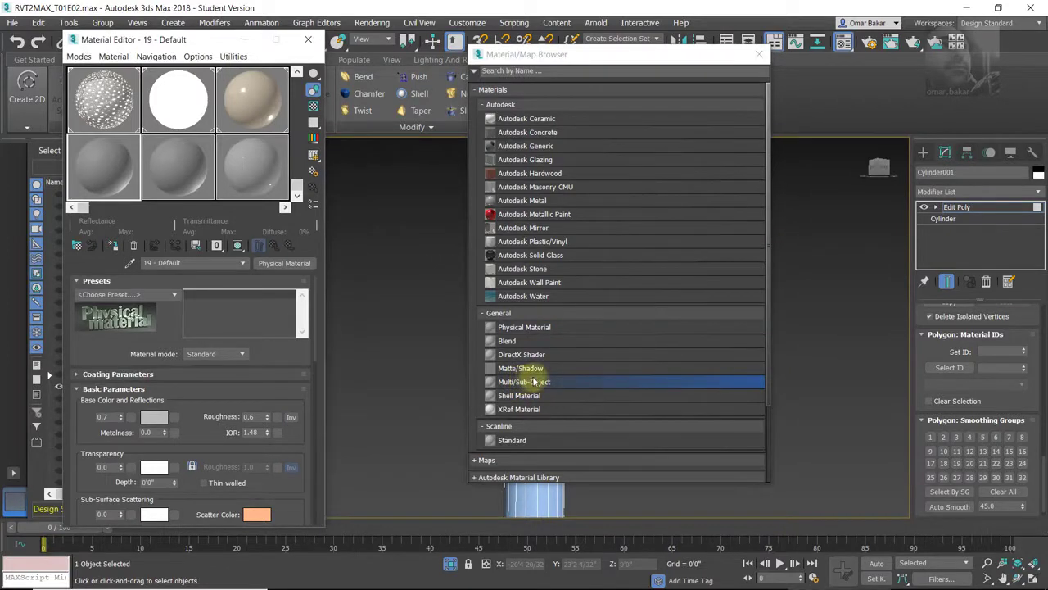
double_click(525, 383)
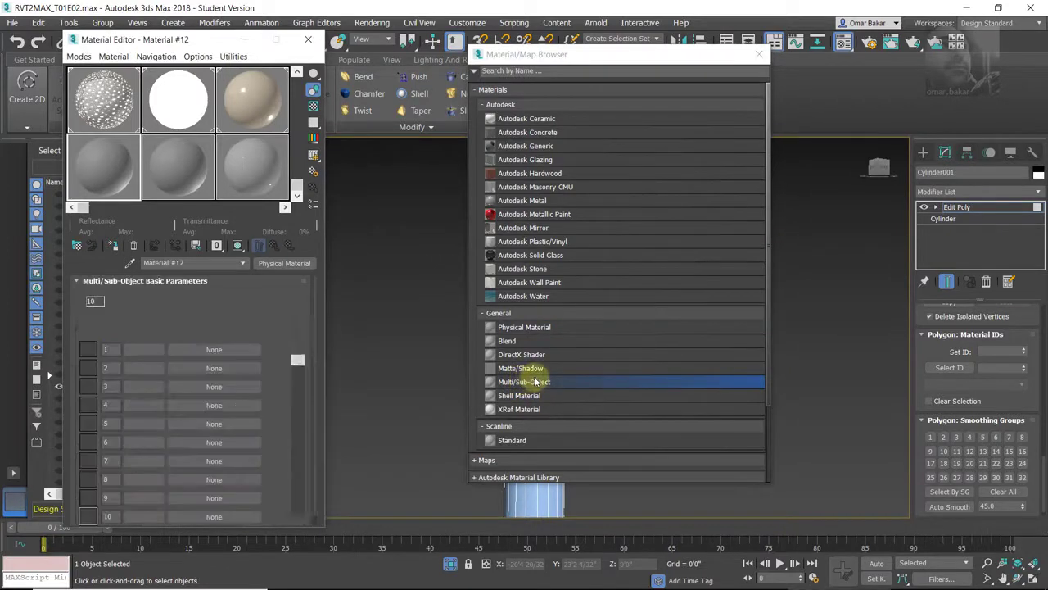
click(760, 57)
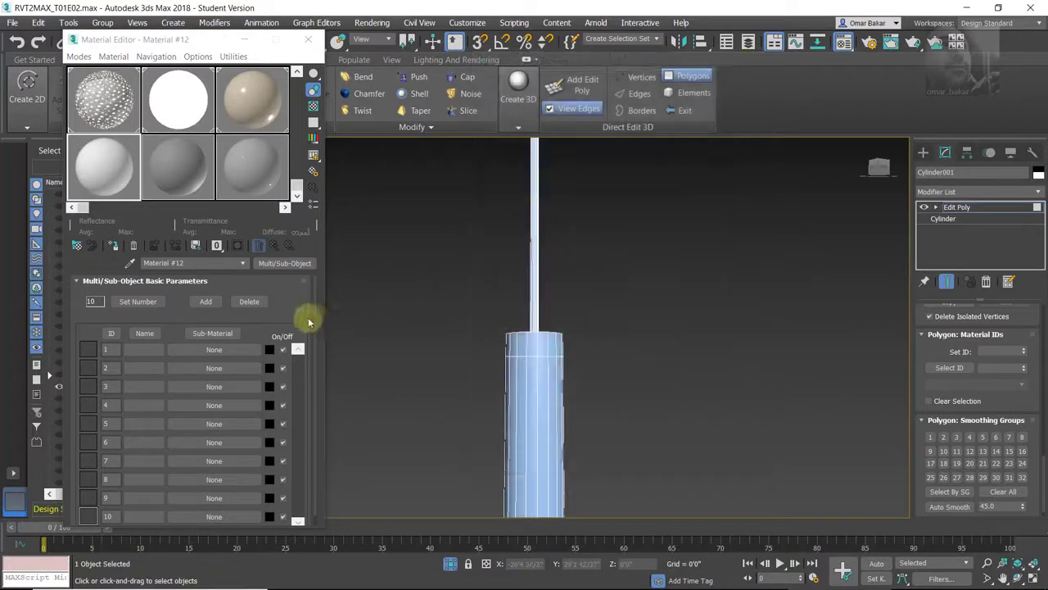
- Delete sub-material slots until only 2 remain
click(249, 302)
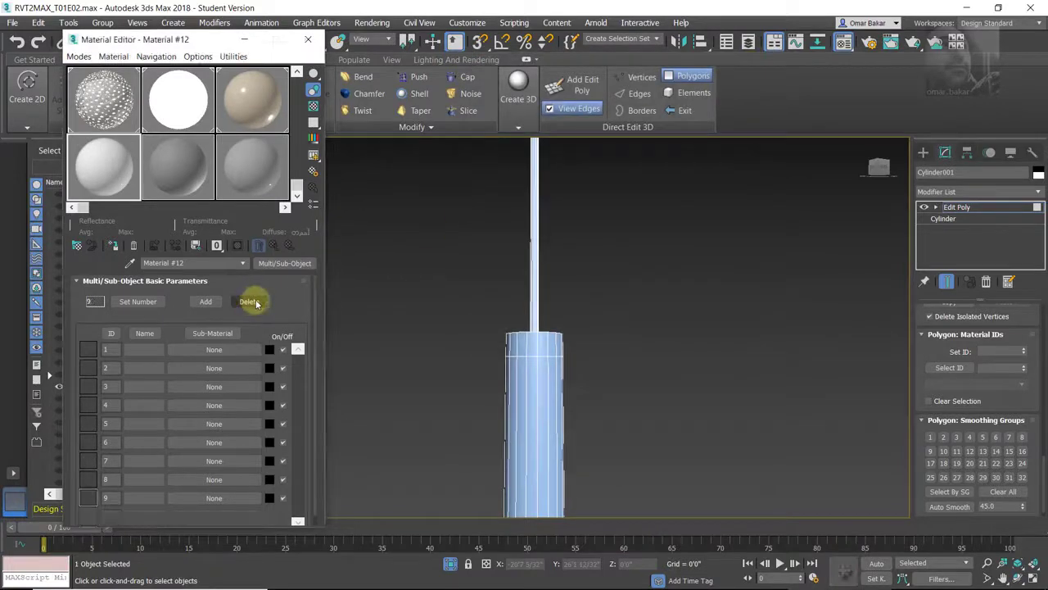
click(249, 301)
click(249, 301)
click(251, 302)
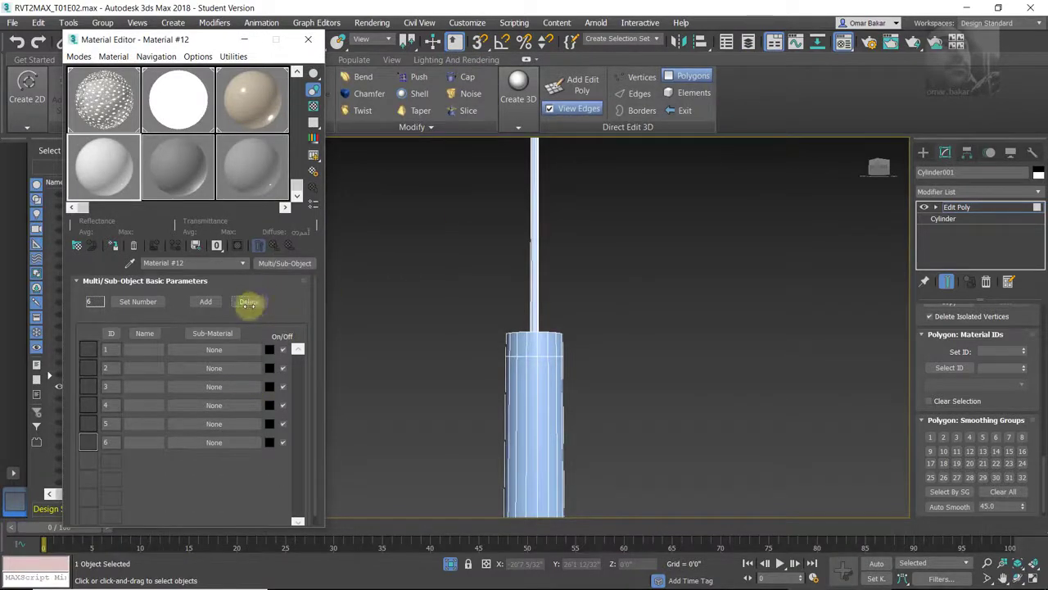
click(249, 302)
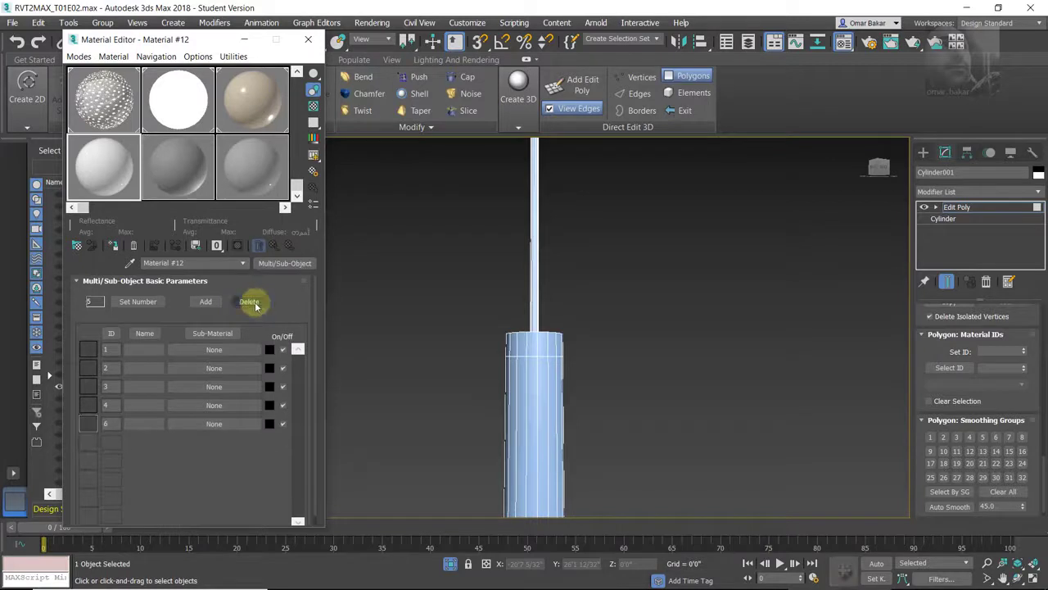
click(252, 304)
click(250, 305)
click(249, 302)
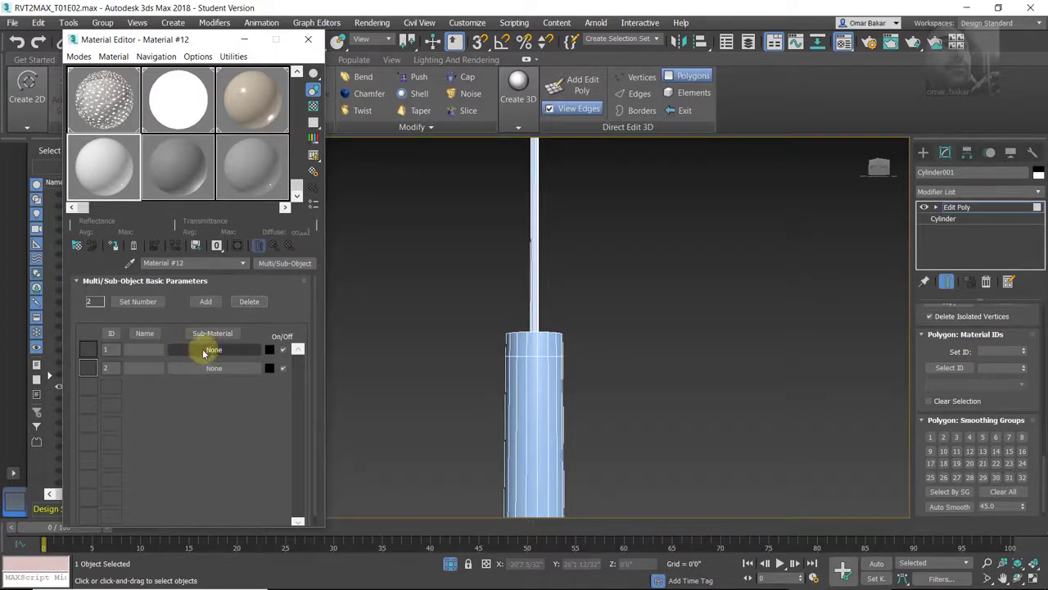
- Make sub-material 1 a Chrome Autodesk Metal, then start choosing sub-material 2's type
click(213, 350)
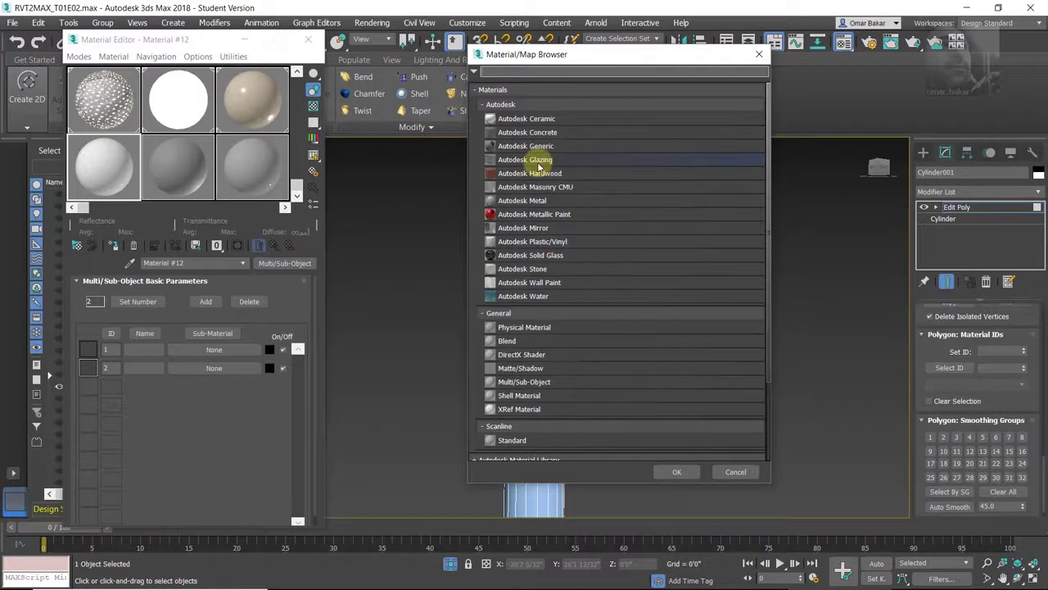
double_click(540, 202)
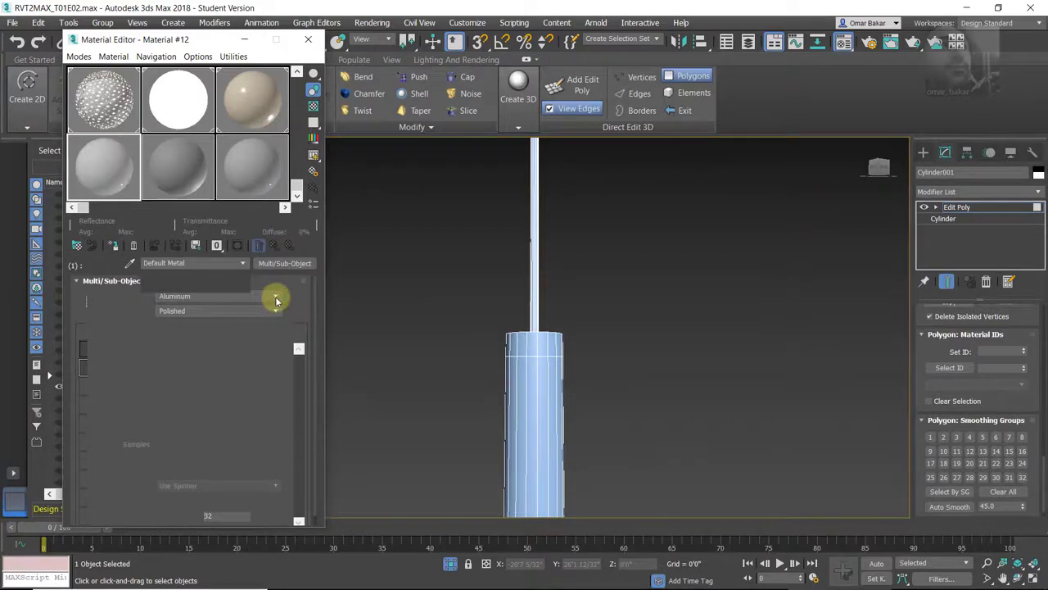
click(274, 298)
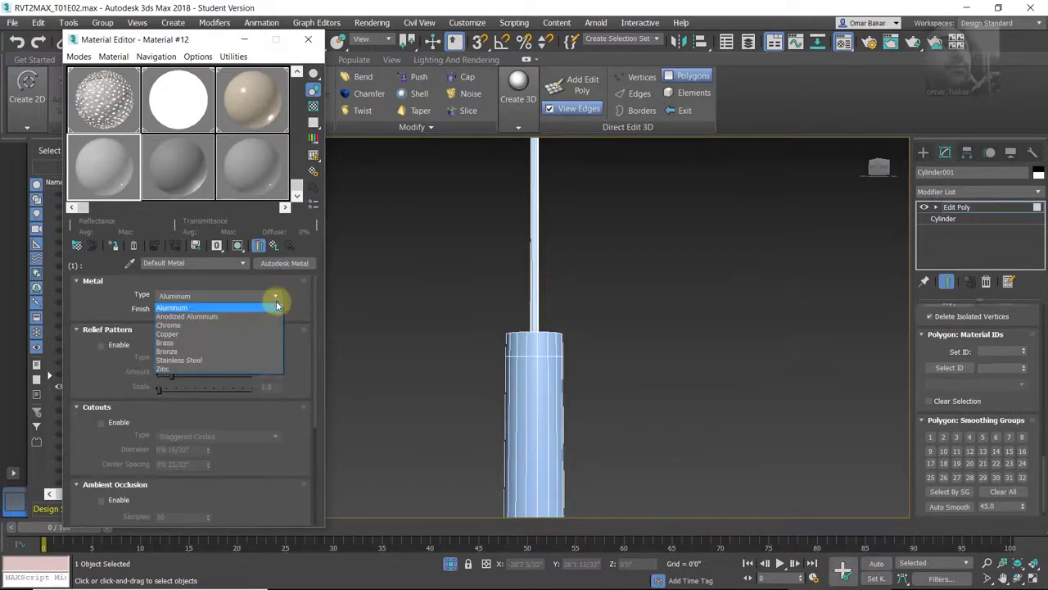
click(175, 325)
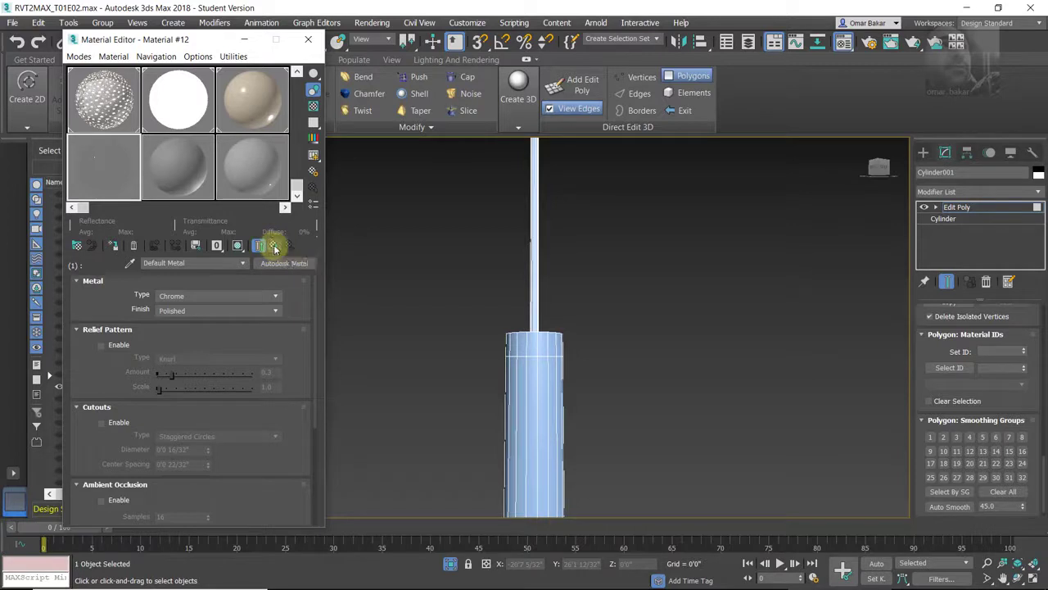
click(274, 246)
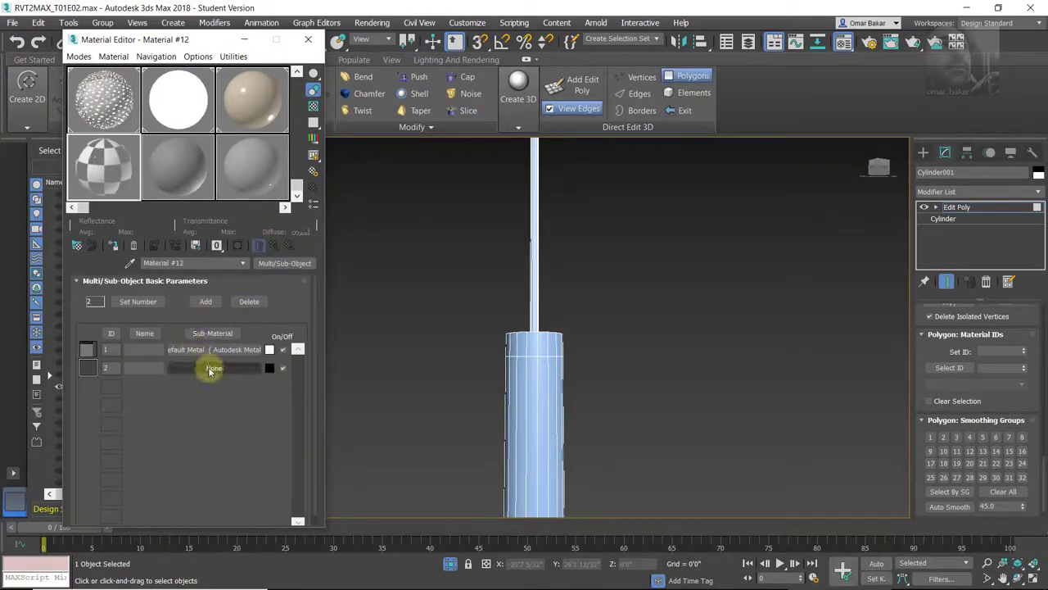
click(212, 368)
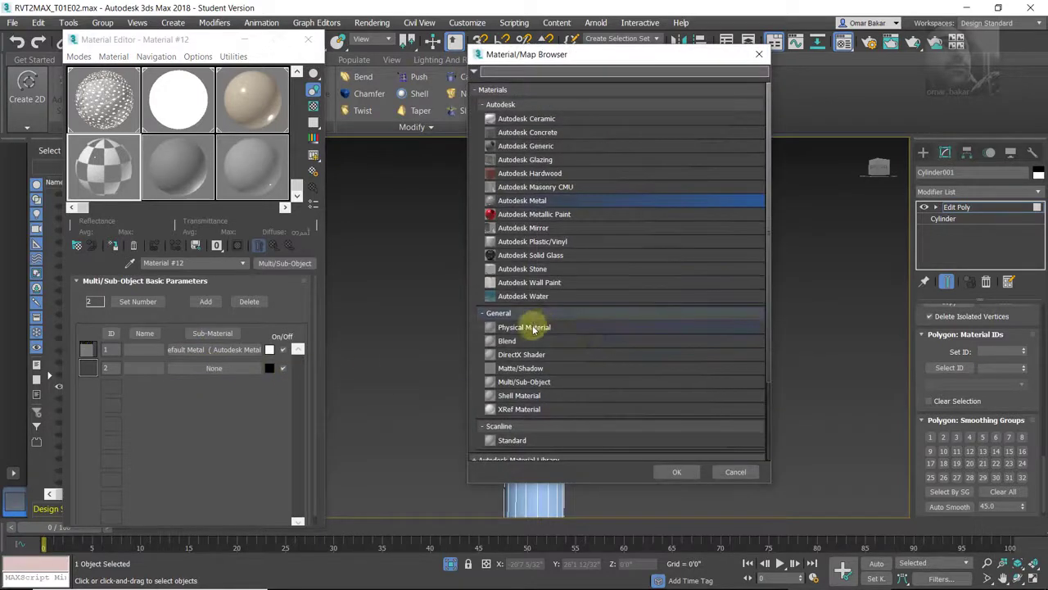
- Make sub-material 2 a Physical Material using the Glass (Solid Geometry) preset
double_click(533, 329)
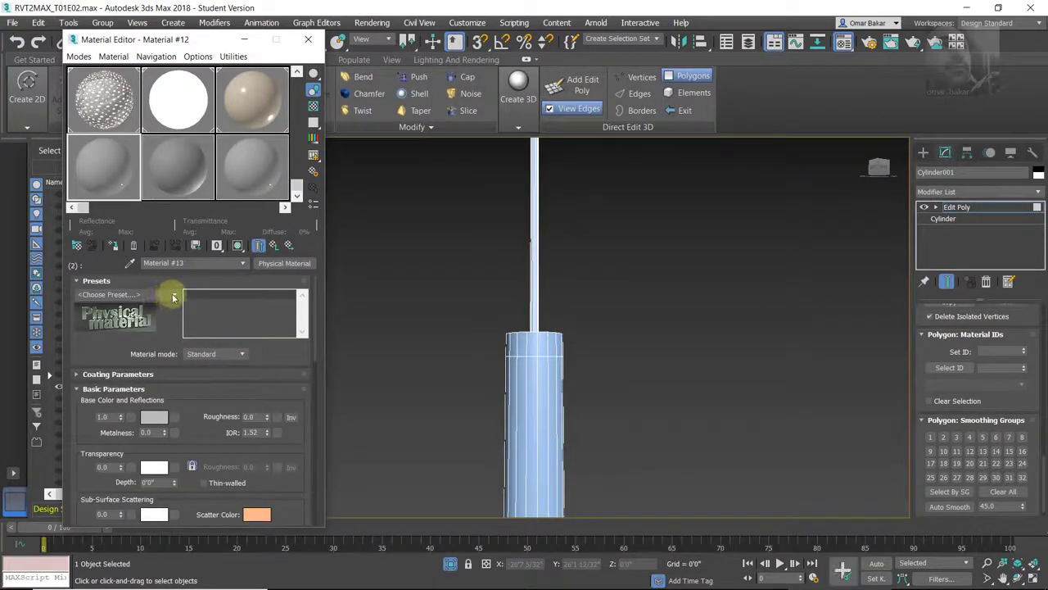
click(174, 297)
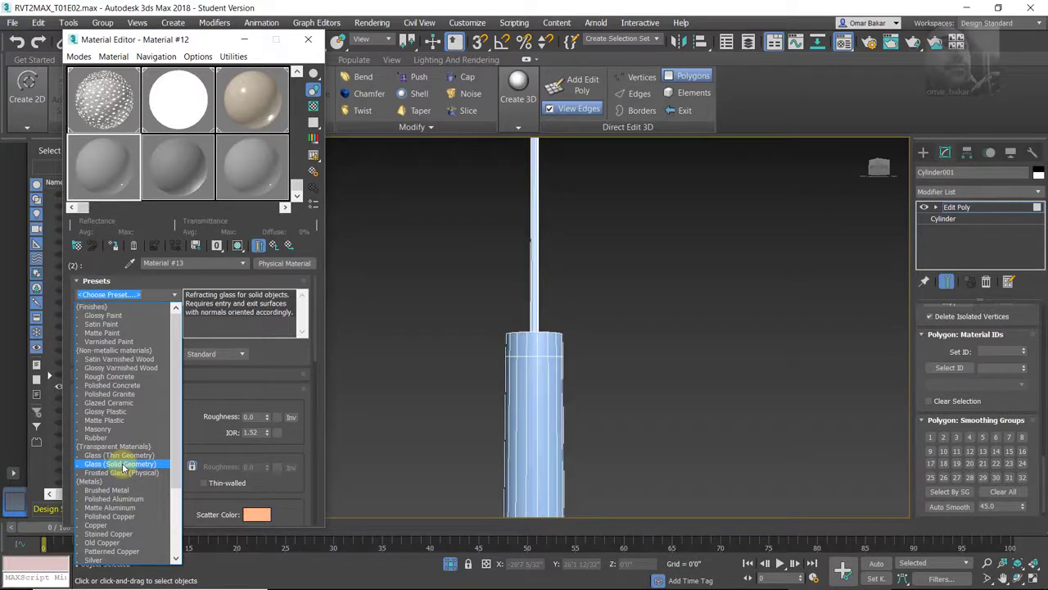
click(123, 464)
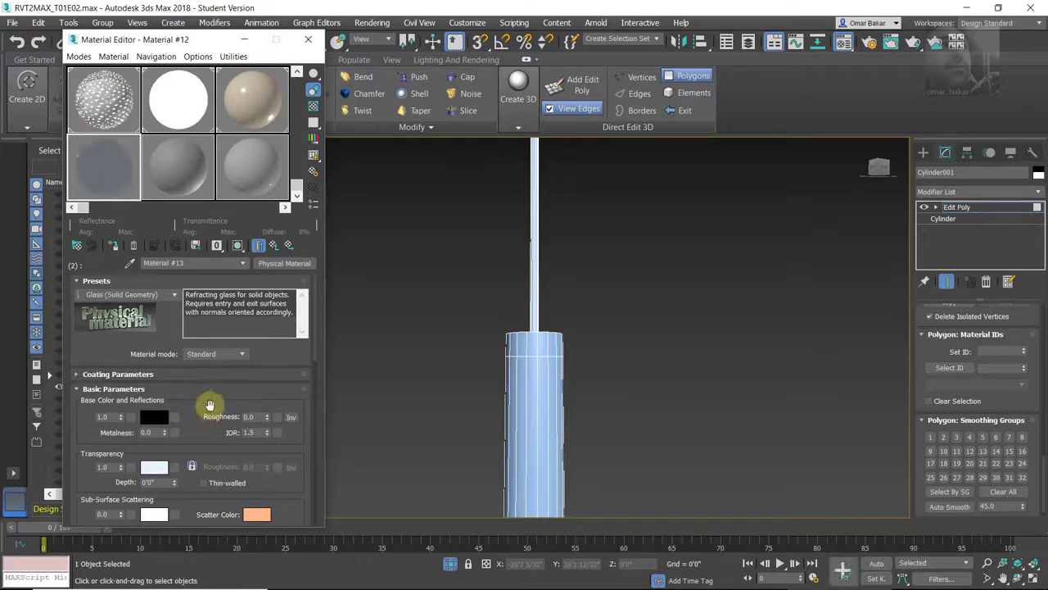
scroll(210, 404, down, 3)
scroll(212, 410, down, 1)
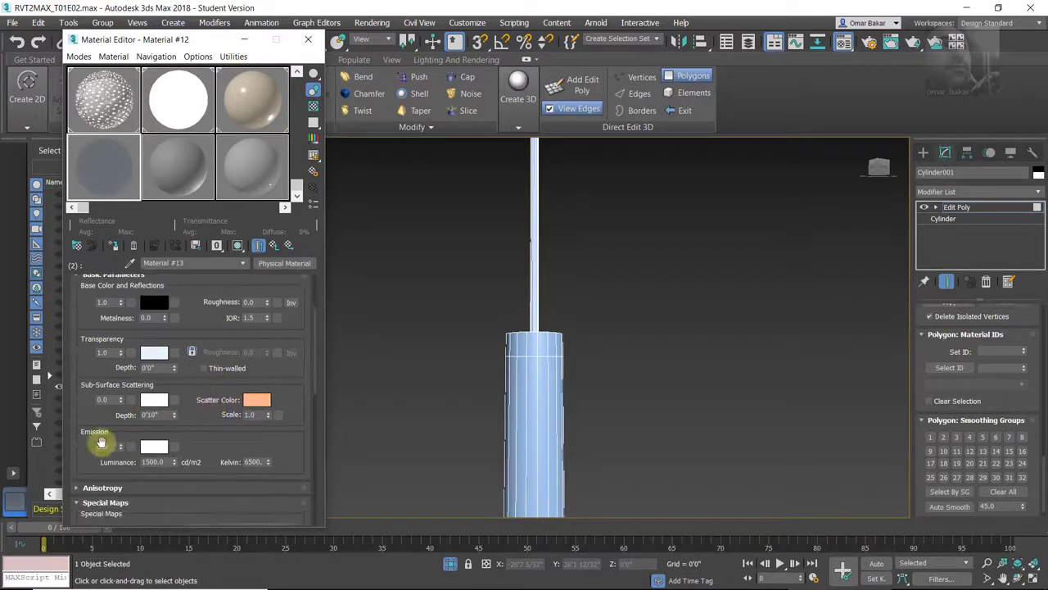
- Set emission weight to 1 and luminance to 15000 cd/m2, then return to Material #12
drag(115, 446, 83, 444)
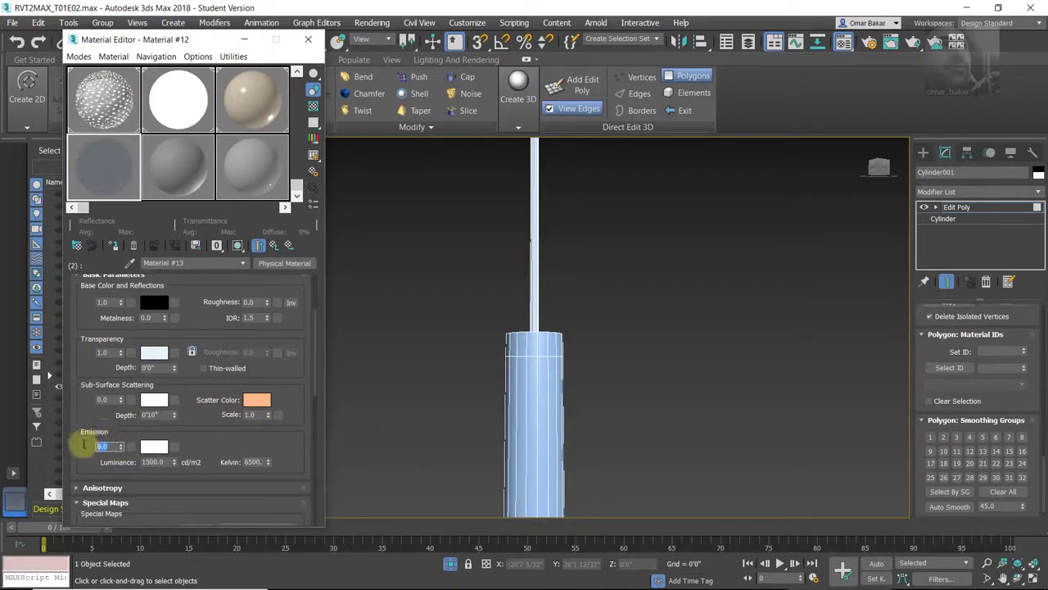
text(1)
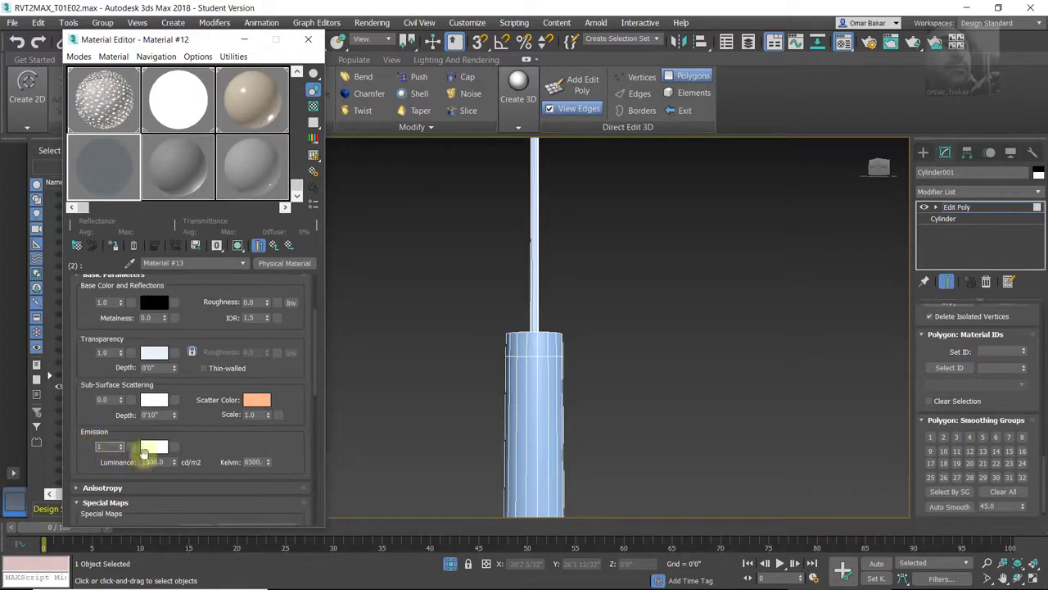
double_click(155, 462)
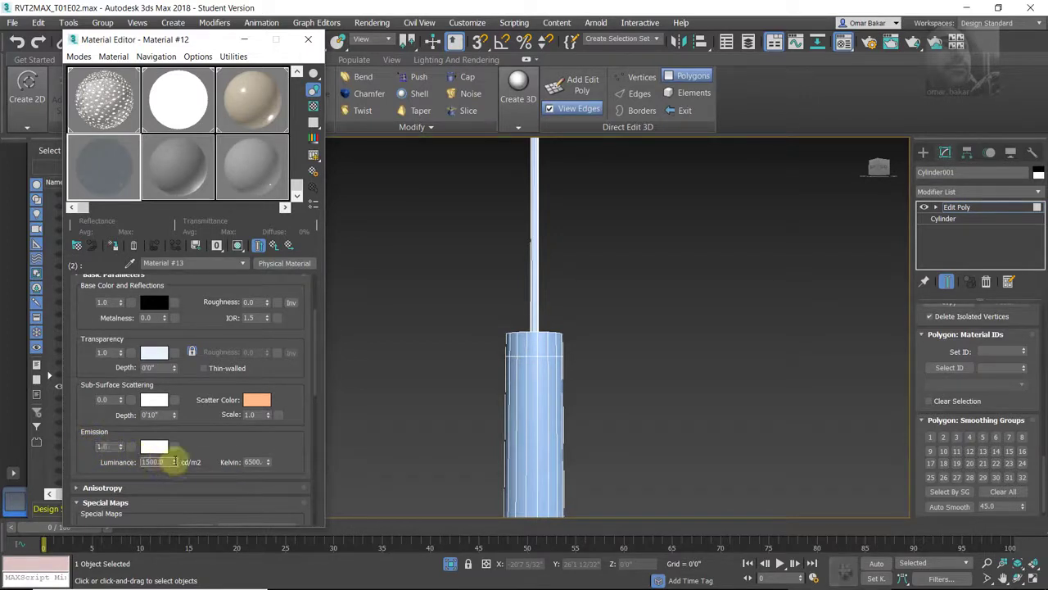
click(151, 462)
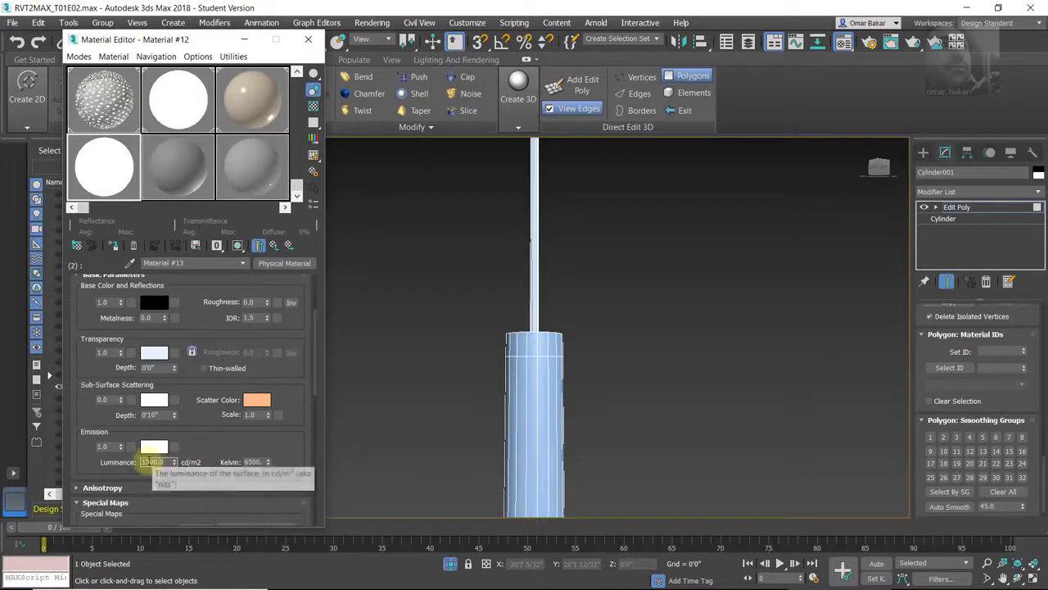
drag(133, 463, 150, 466)
text(15000)
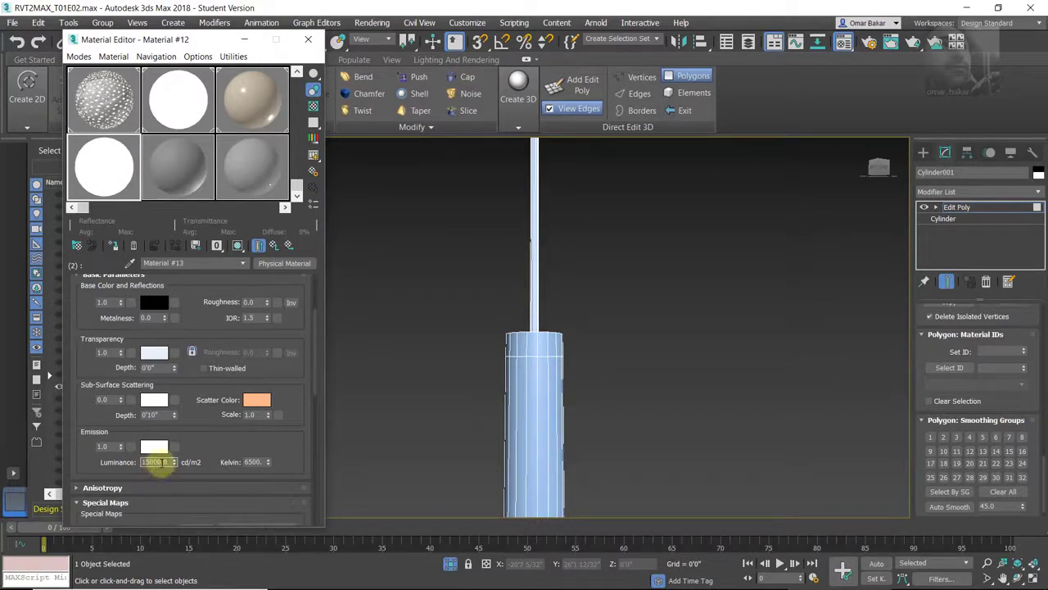
click(200, 443)
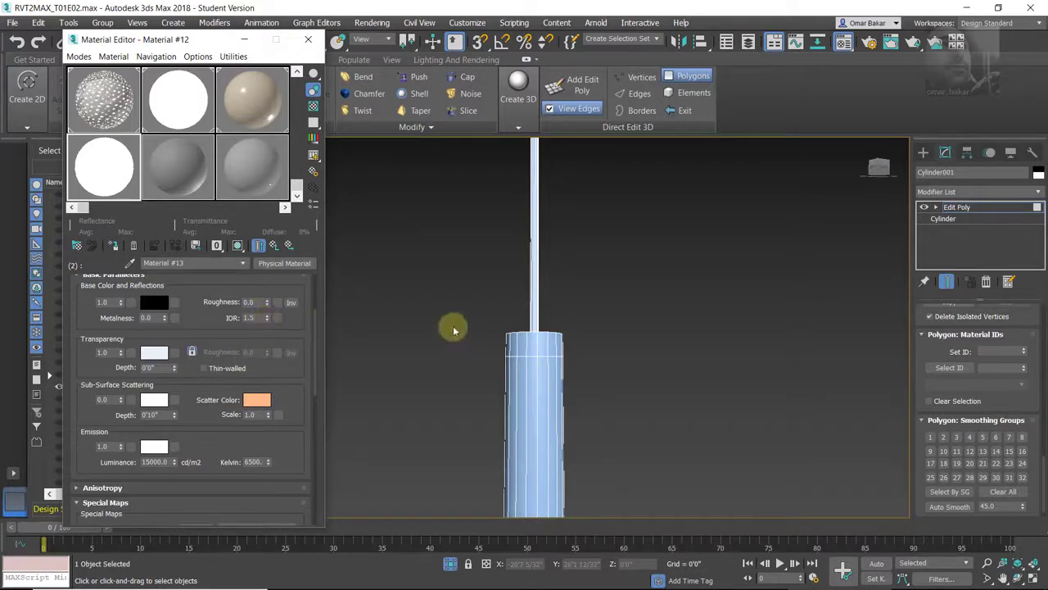
click(276, 251)
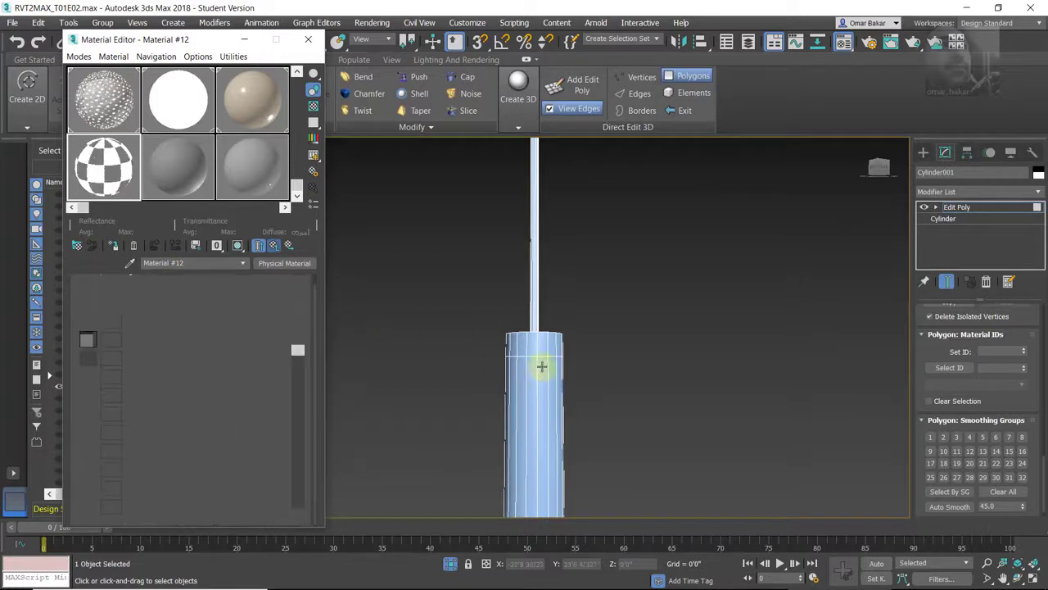
- Assign Material #12 to the cylinder, close the Material Editor, and orbit the Perspective view
click(113, 246)
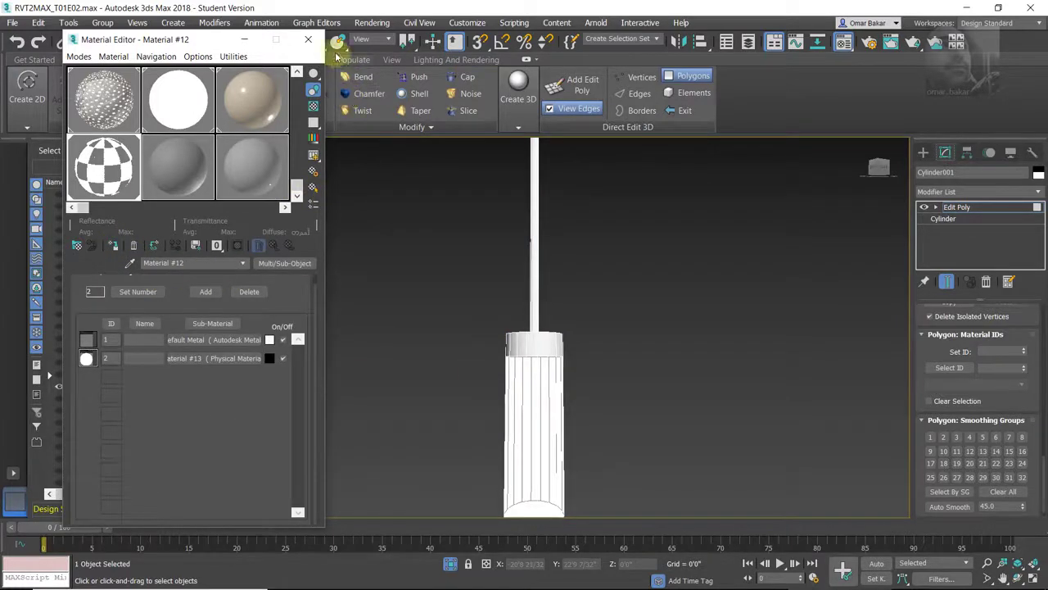
click(308, 39)
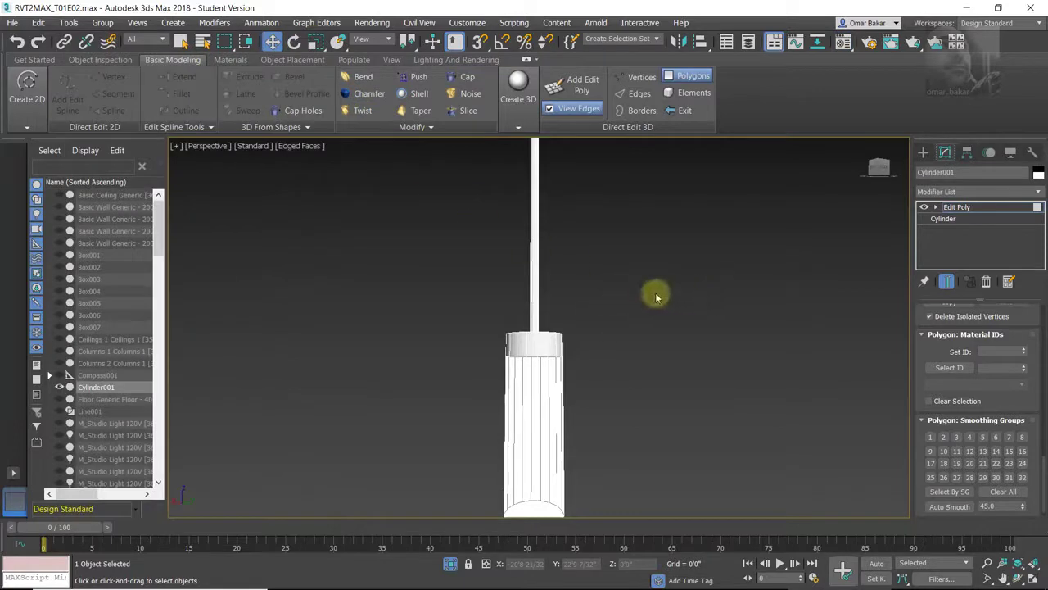
scroll(647, 297, down, 2)
scroll(614, 312, down, 3)
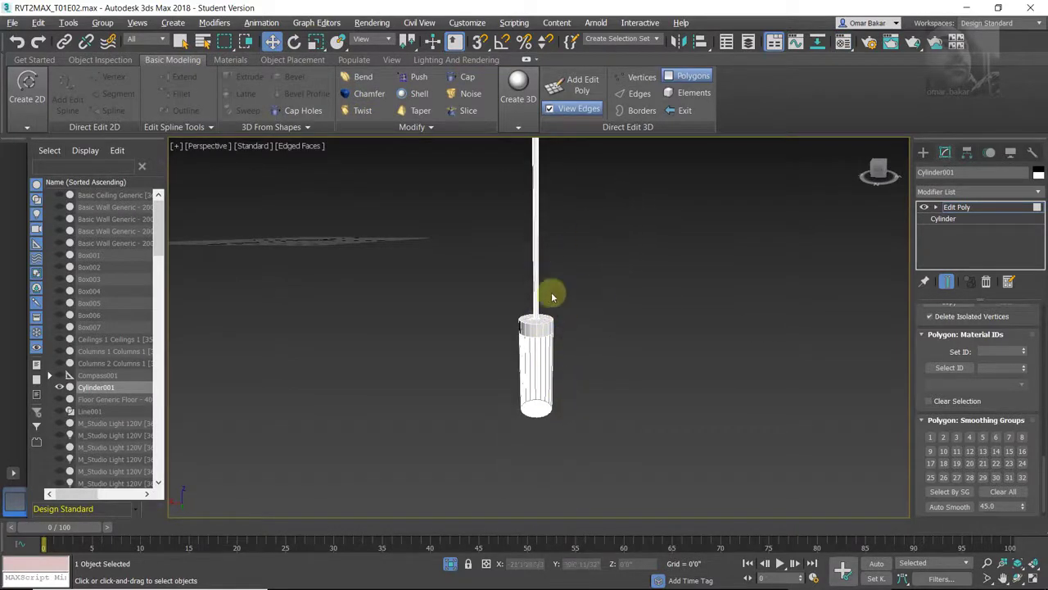
right_click(544, 323)
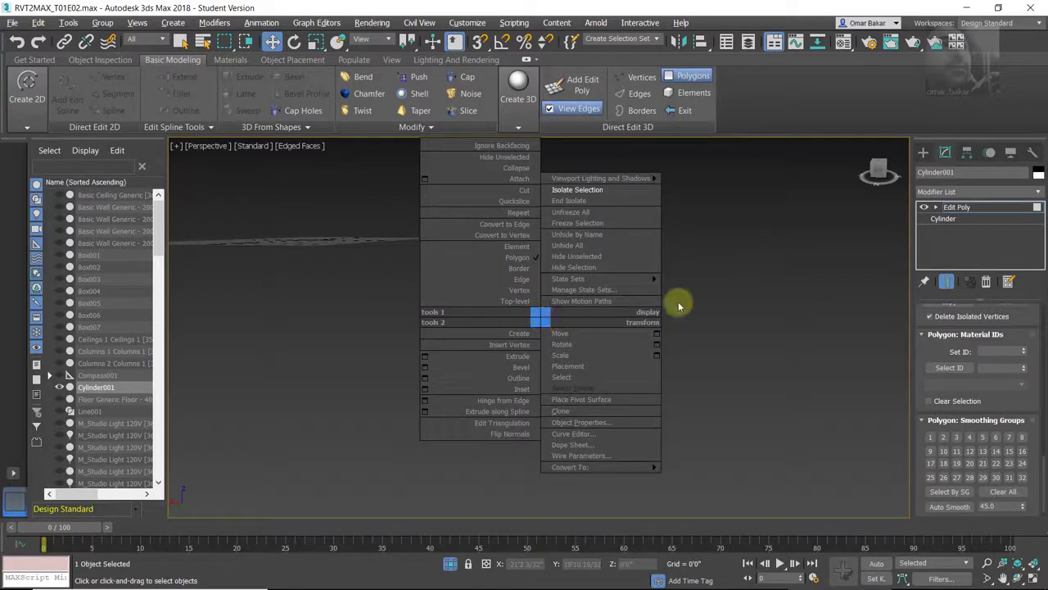
mouse_move(594, 367)
alt+middle_down()
mouse_move(611, 353)
mouse_move(539, 411)
mouse_move(613, 393)
alt+middle_up()
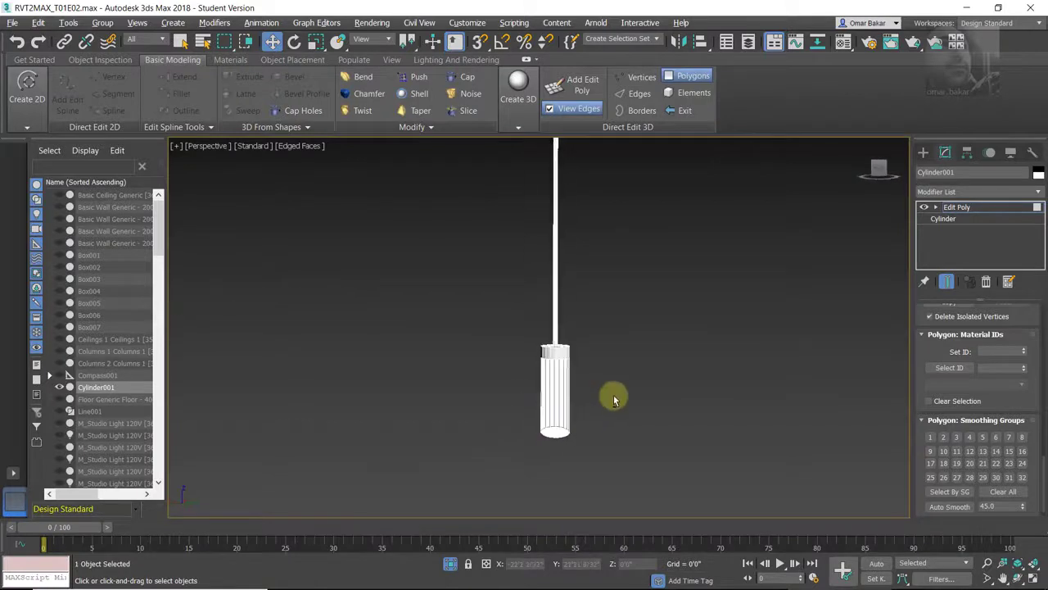
click(925, 151)
- Create a Photometric Free Light at the cylinder's centre from the Top wireframe view
click(953, 173)
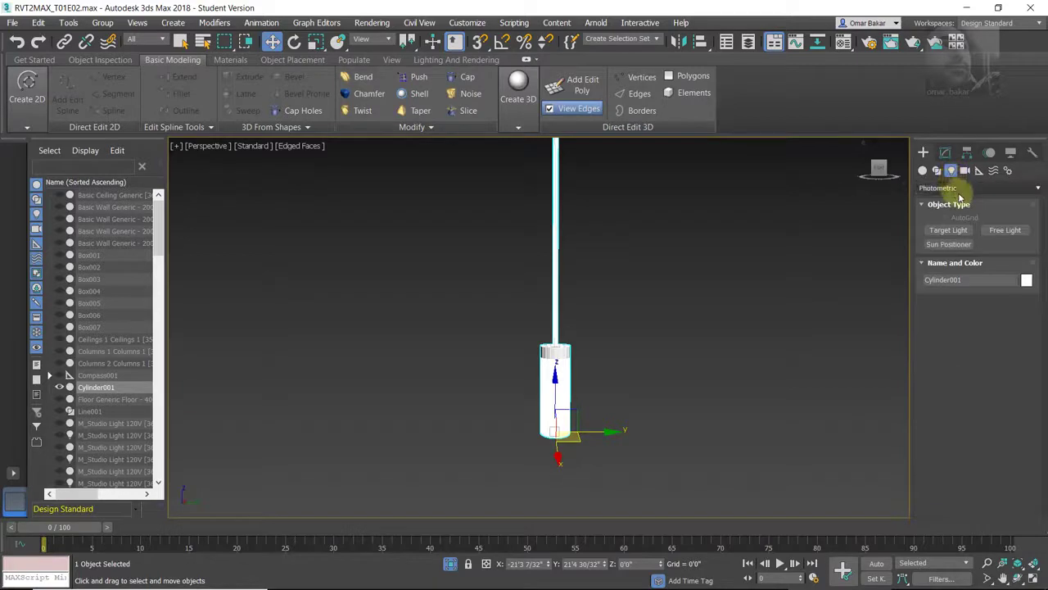
click(974, 189)
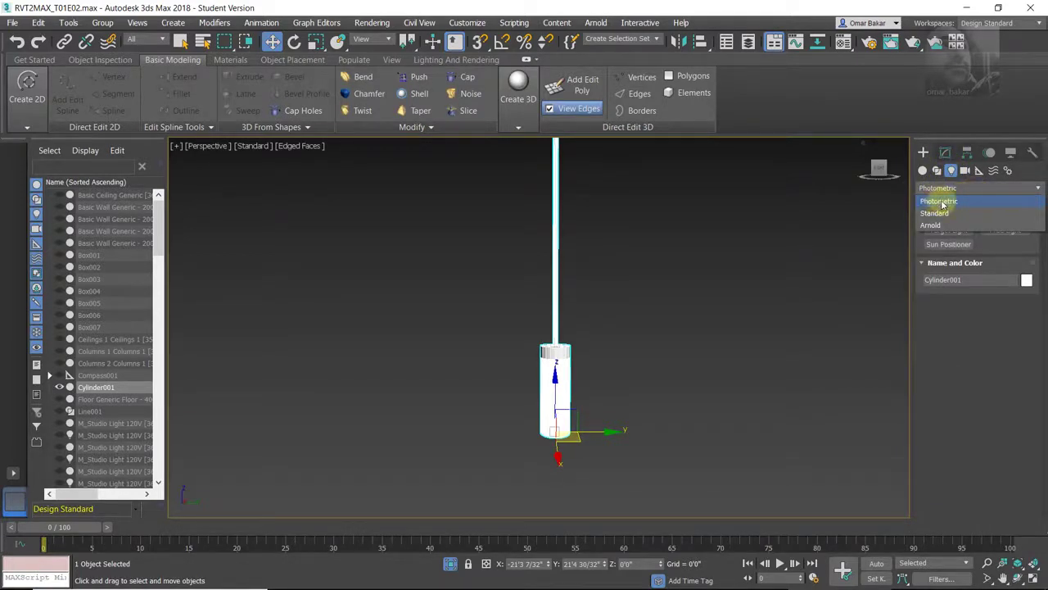
click(942, 205)
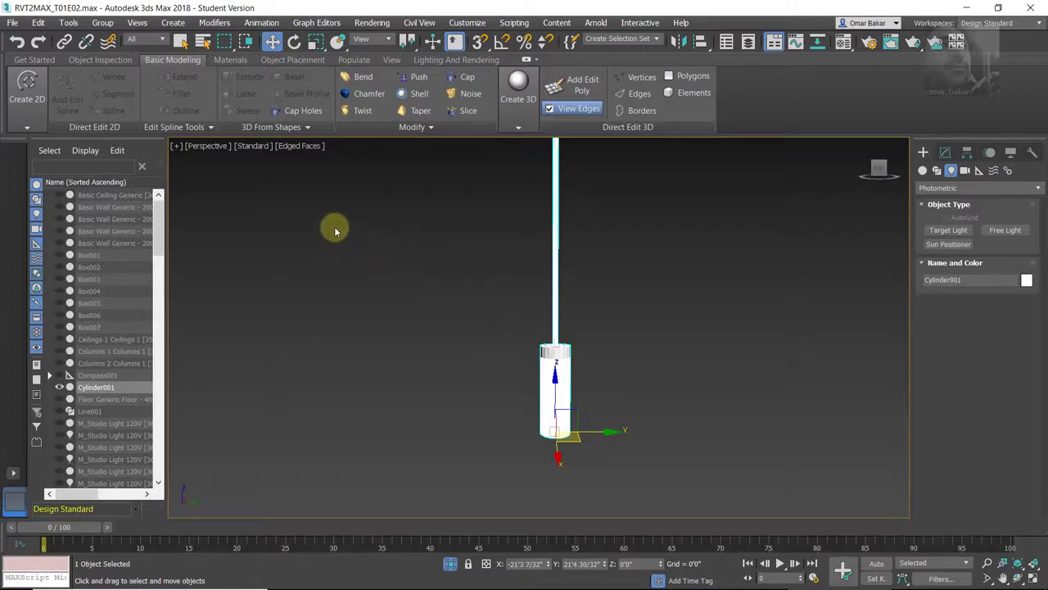
right_click(329, 274)
click(299, 276)
key(t)
key(F3)
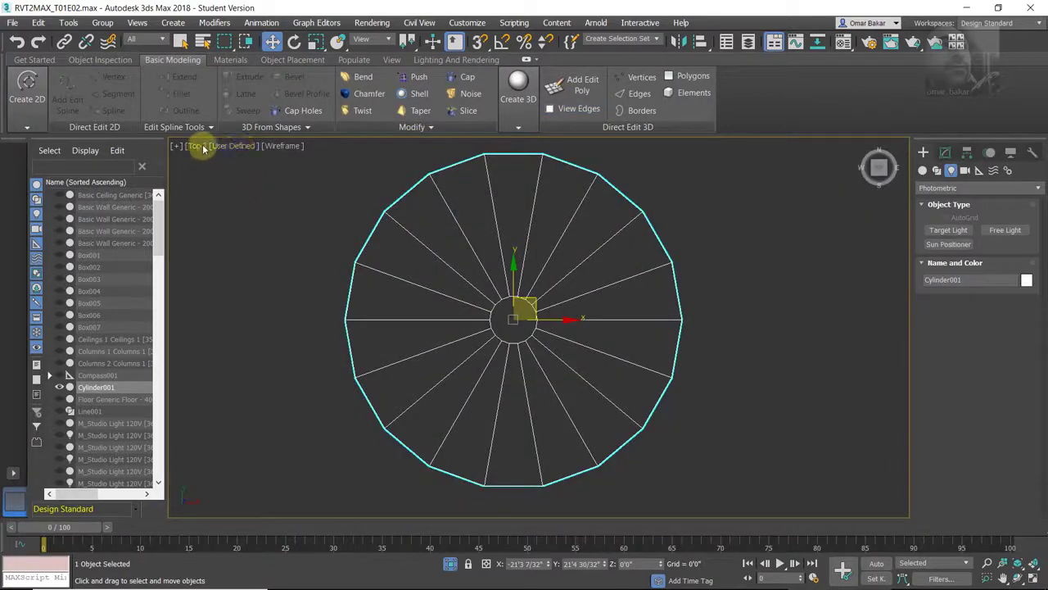
click(1006, 231)
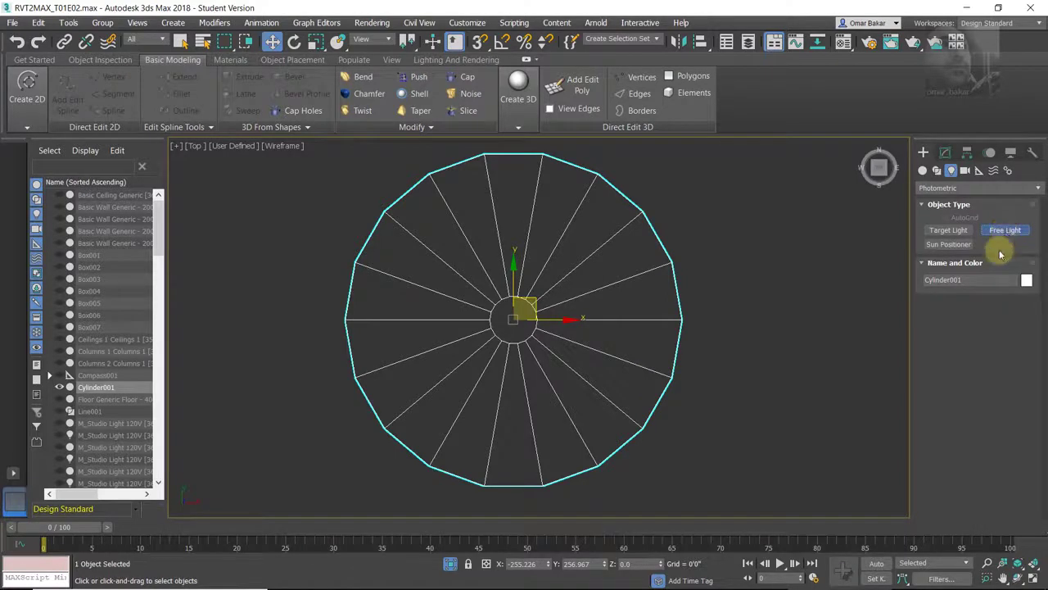
click(513, 321)
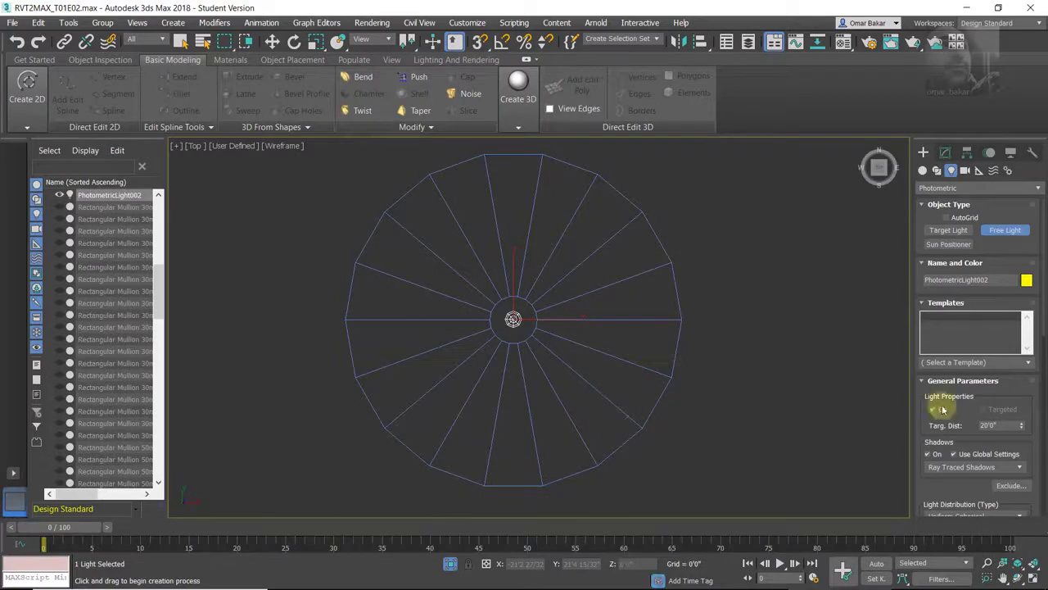
- Rename the free light 'pendant' and apply the Recessed 75W Lamp (web) template
click(973, 324)
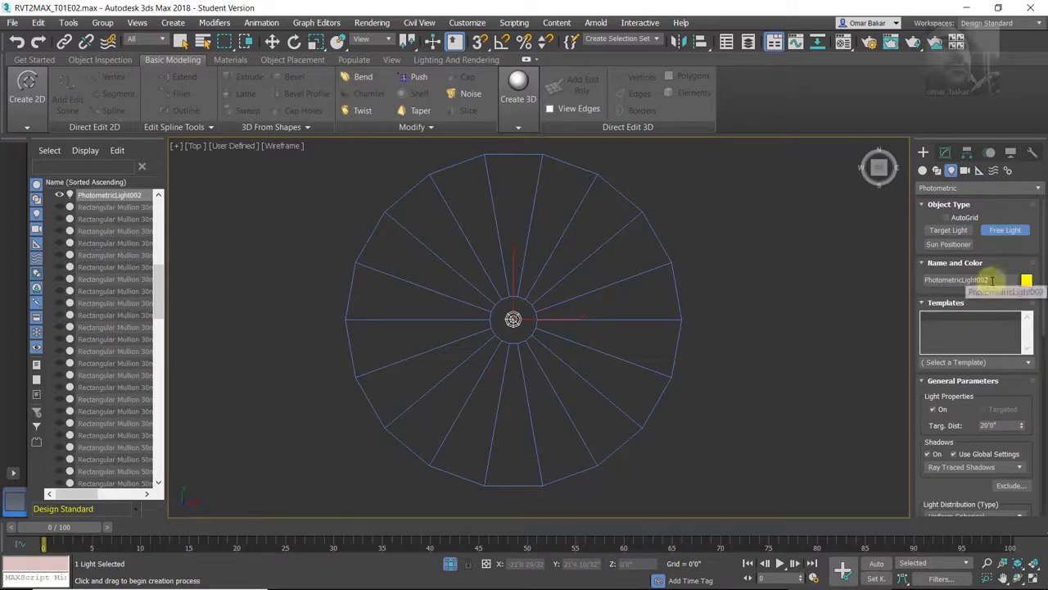
drag(1016, 280, 870, 288)
text(pendant)
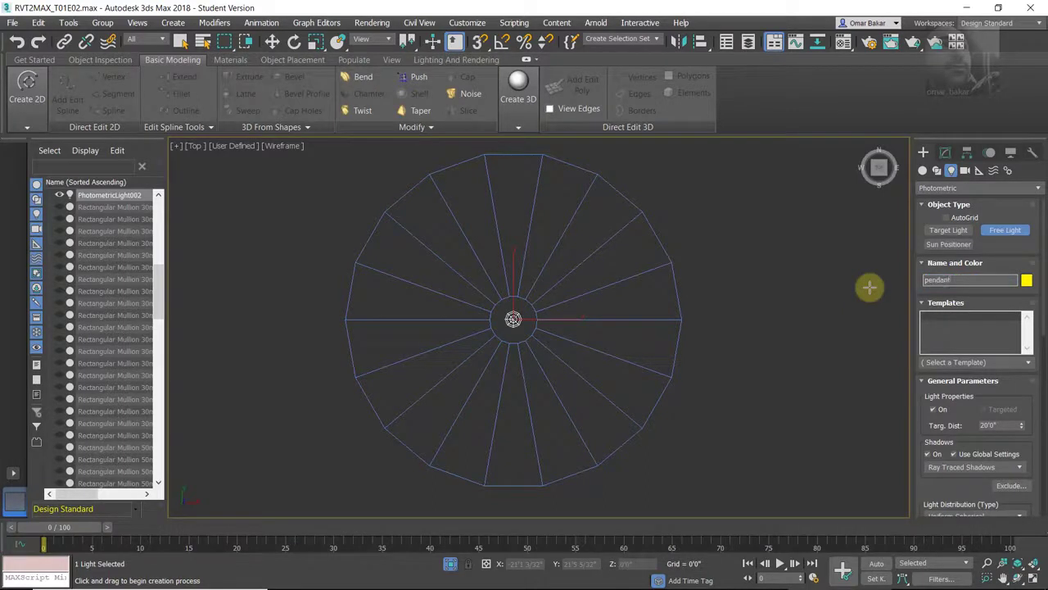
click(1028, 363)
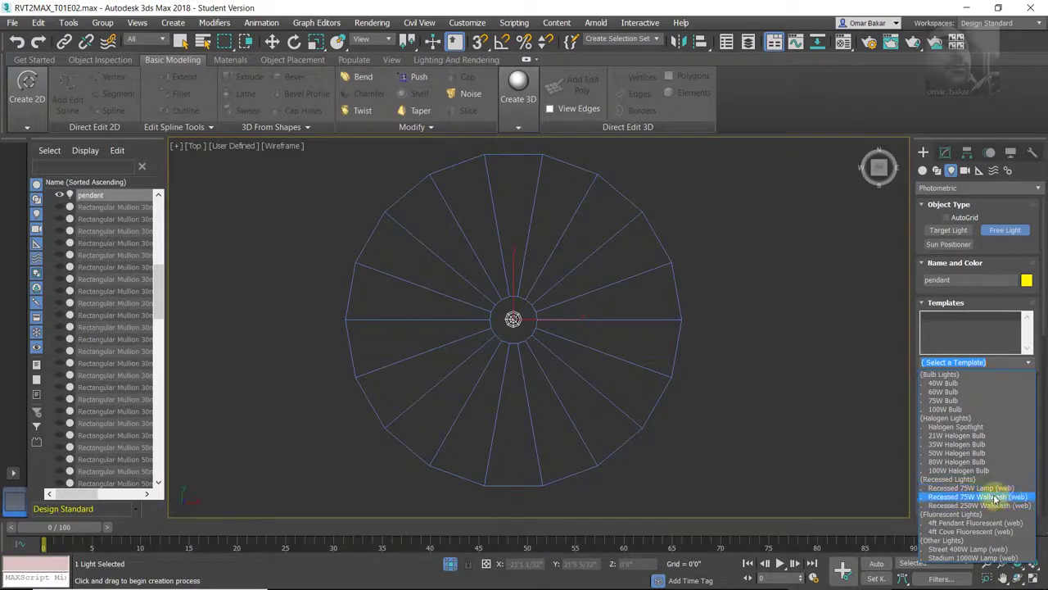
click(990, 489)
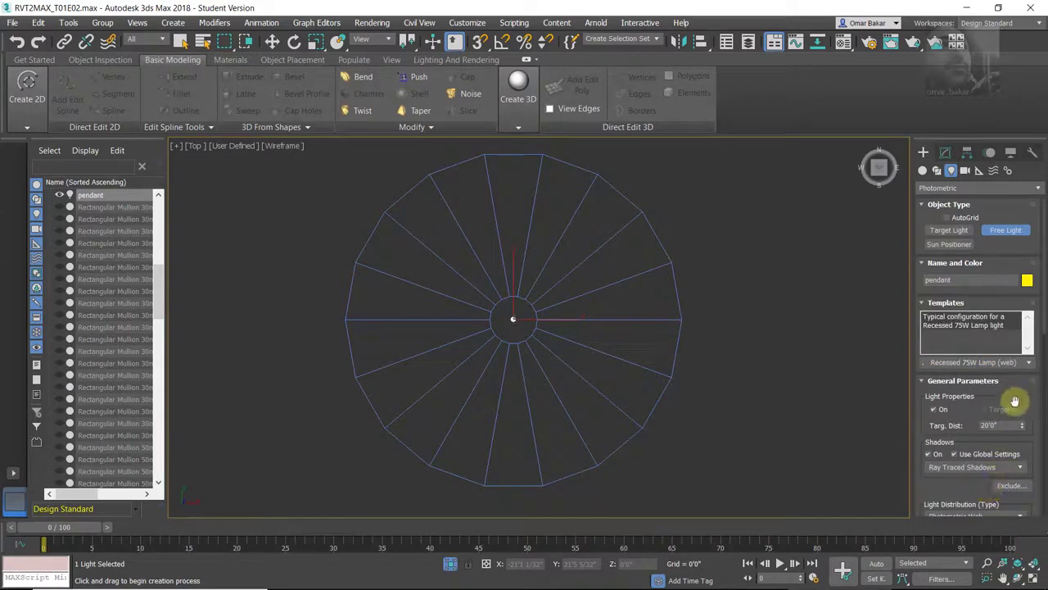
- Scroll to Distribution and confirm Photometric Web with the point_recessed_medium_75W file
drag(1012, 400, 932, 254)
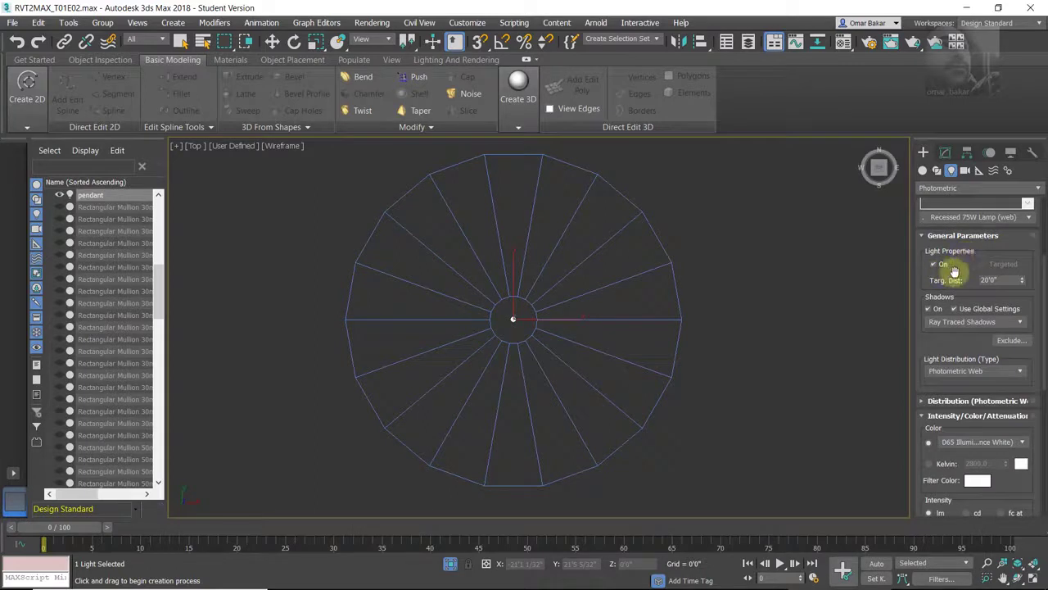
drag(967, 289, 942, 231)
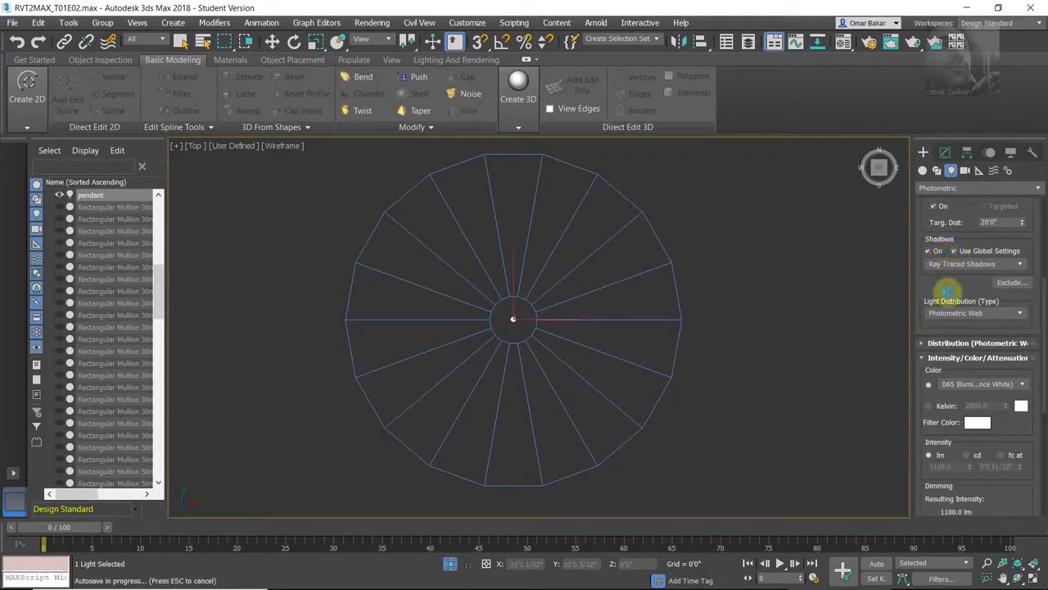
drag(953, 293, 960, 214)
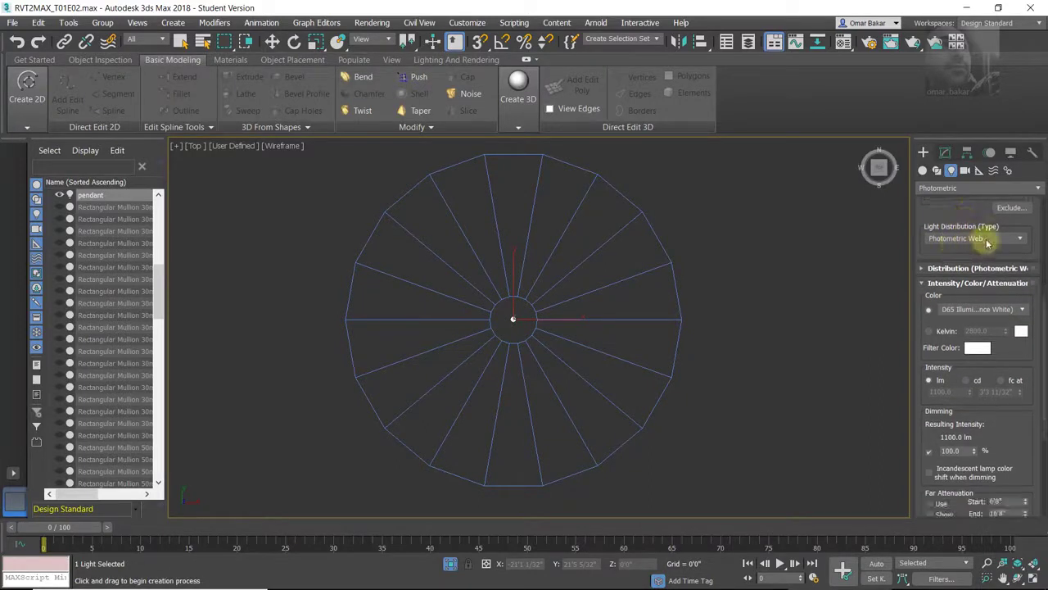
click(989, 239)
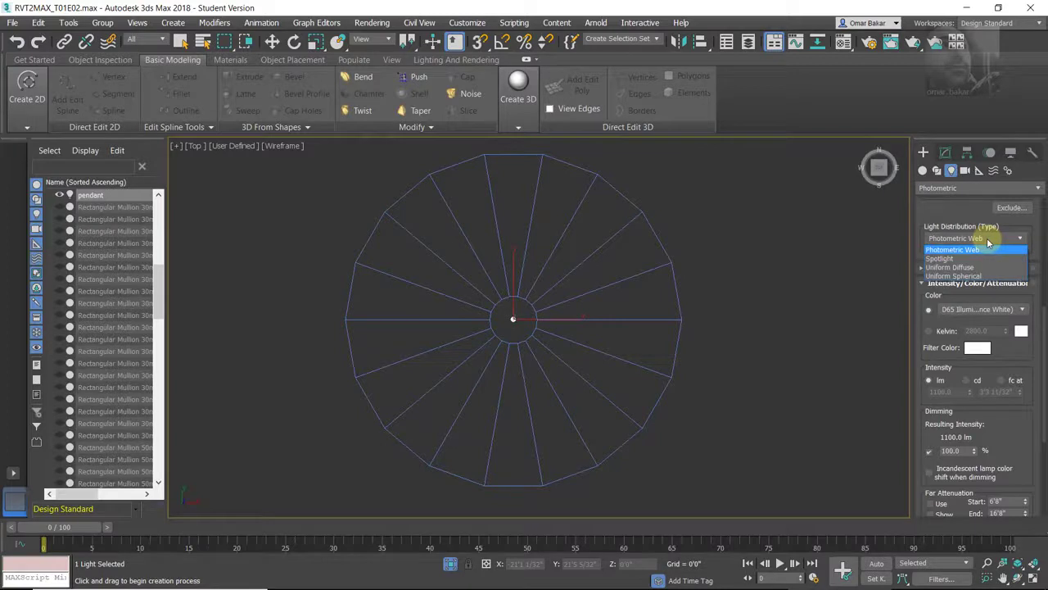
click(987, 240)
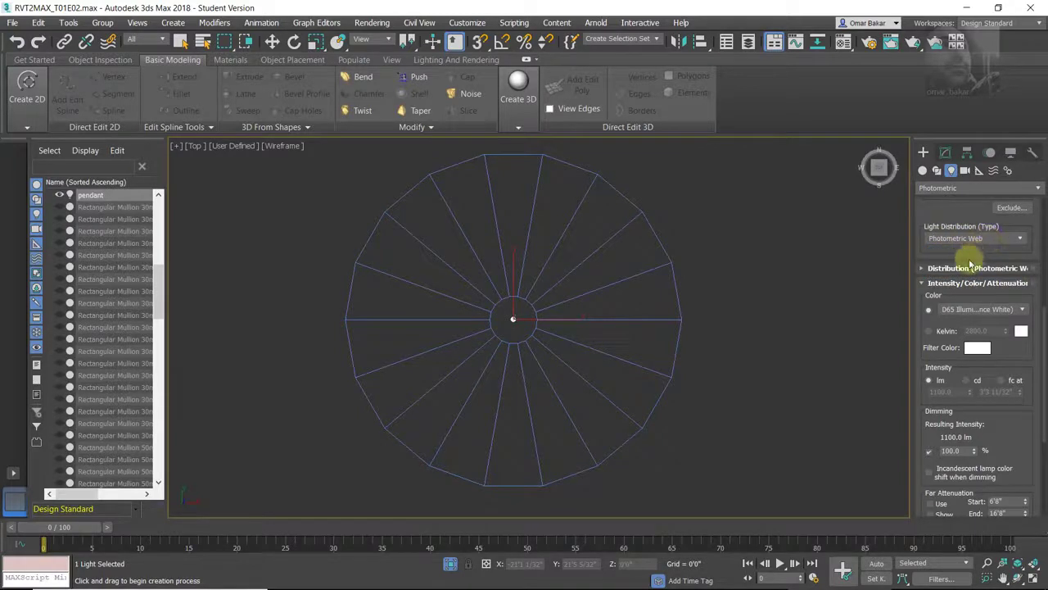
click(923, 270)
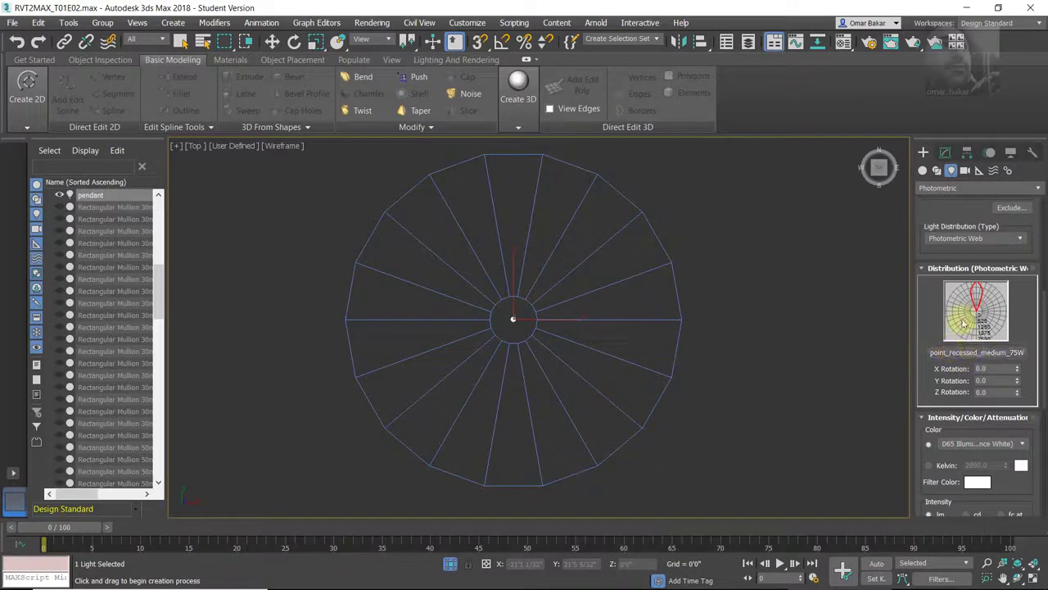
- Recheck Photometric Web distribution and scroll on to the Intensity/Color/Attenuation rollout
drag(924, 302, 931, 361)
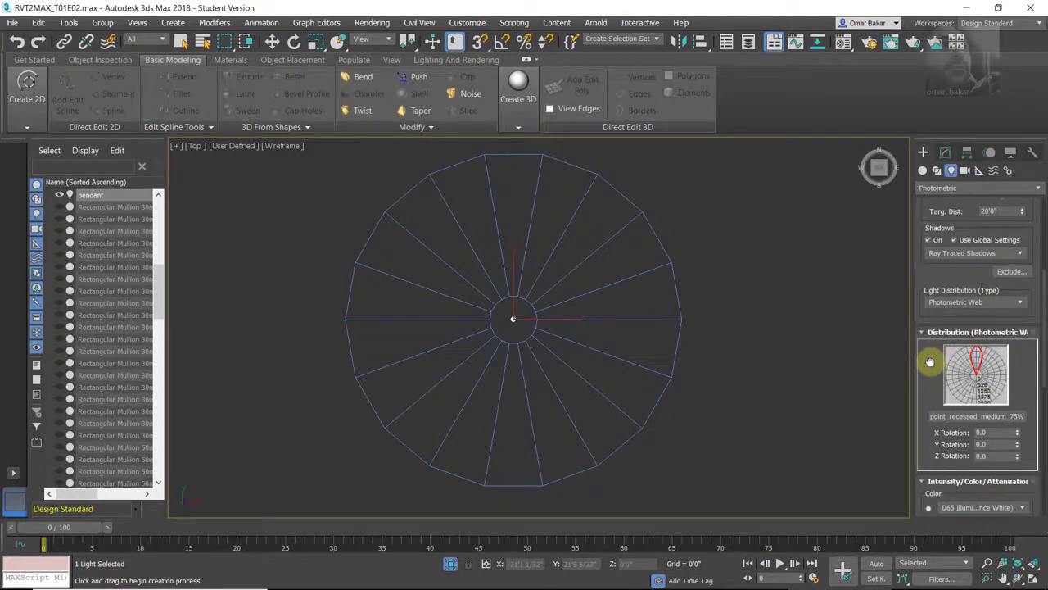
click(1019, 302)
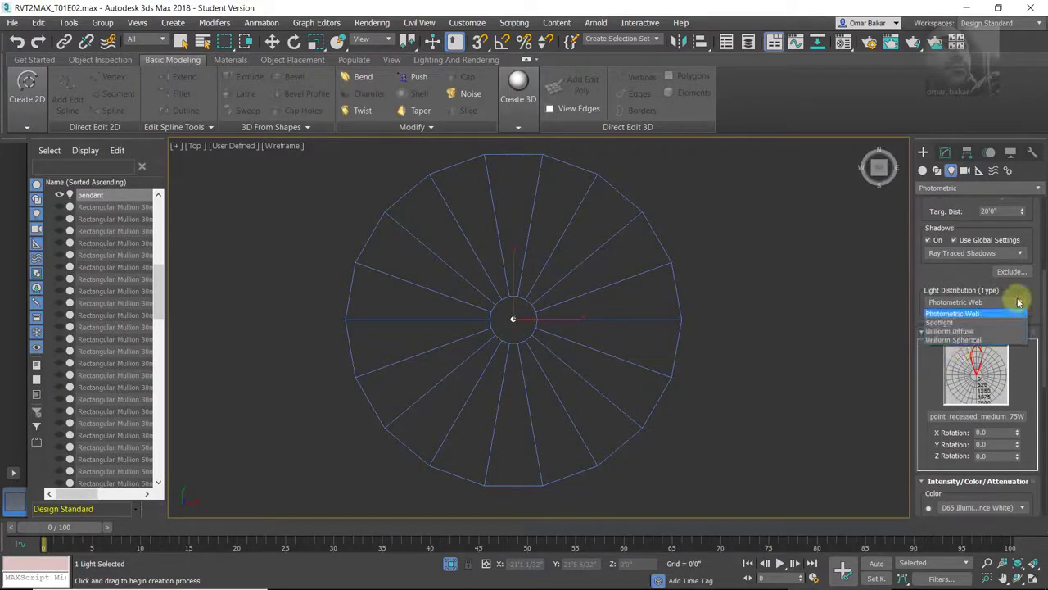
click(973, 296)
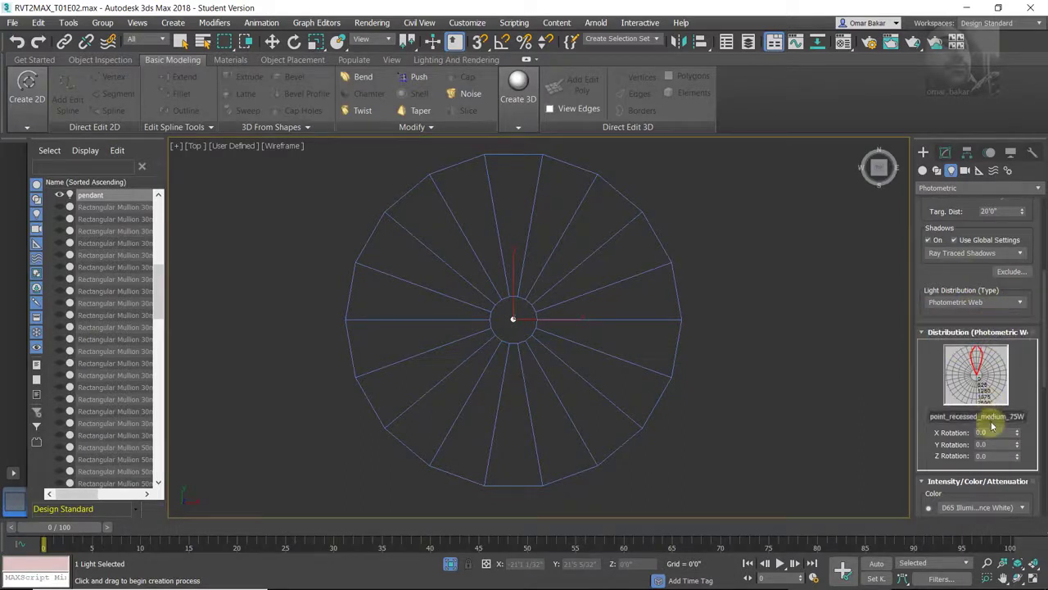
drag(1025, 385, 1020, 290)
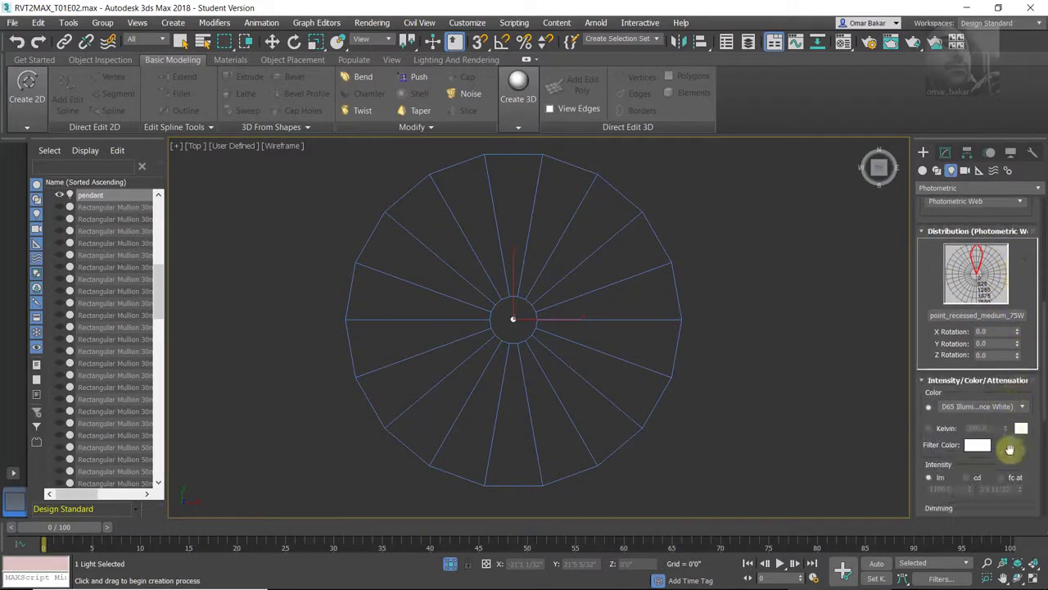
mouse_move(1011, 445)
mouse_down()
mouse_move(987, 390)
mouse_move(1017, 359)
mouse_up()
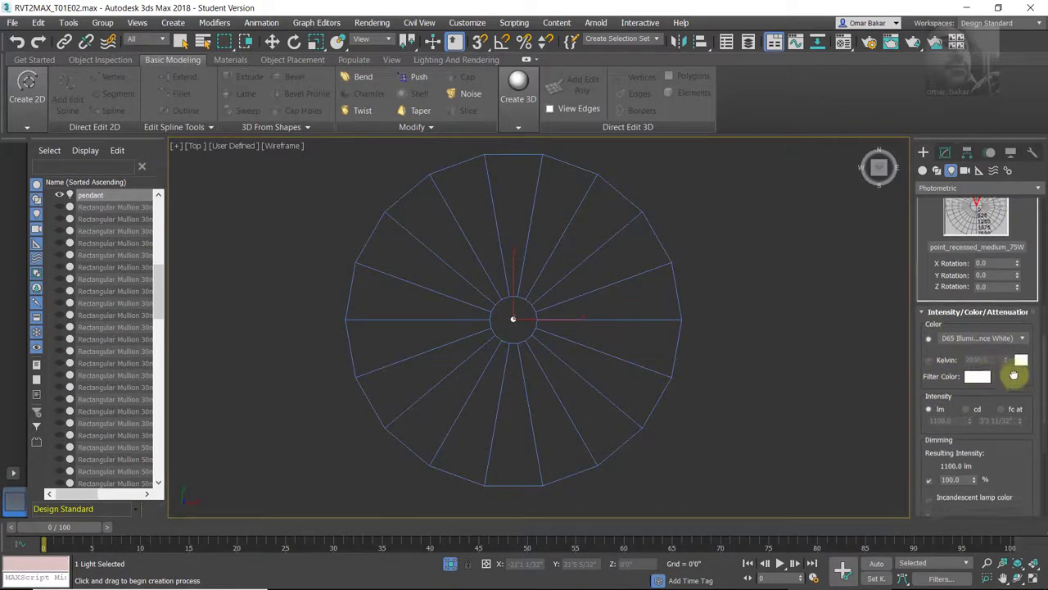
- Keep the D65 colour preset and set dimming to 10000%, giving 110000 lm
click(1023, 330)
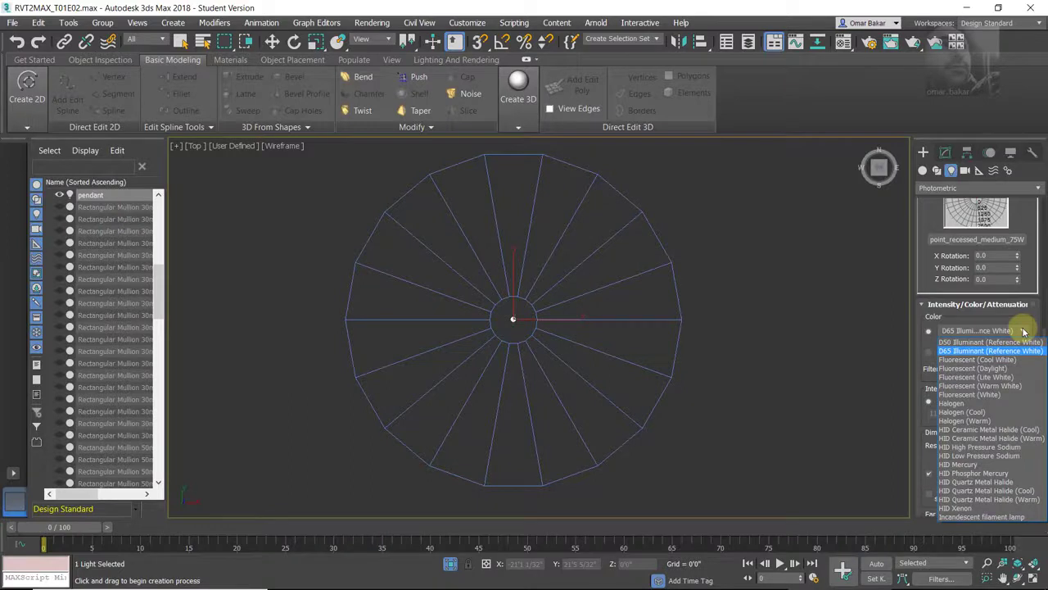
click(1012, 351)
drag(1006, 377, 984, 330)
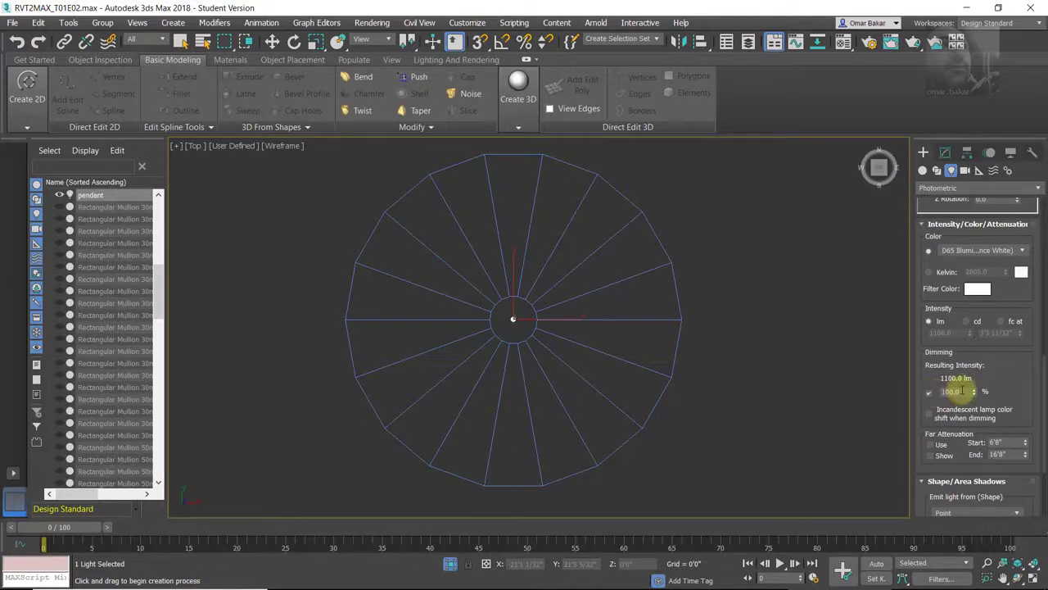
drag(966, 391, 914, 393)
text(10000)
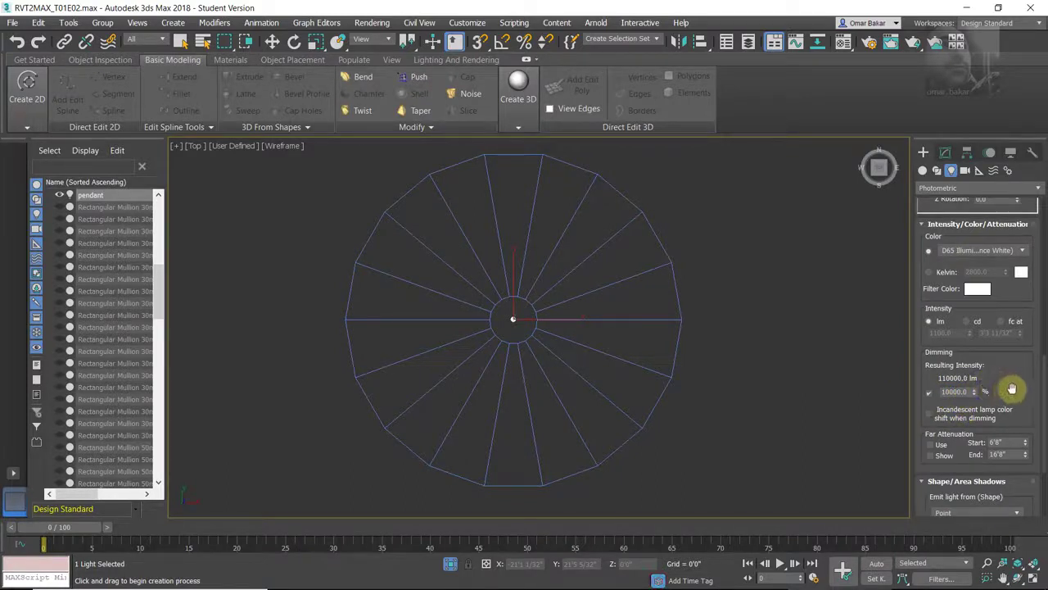
drag(1010, 388, 1011, 325)
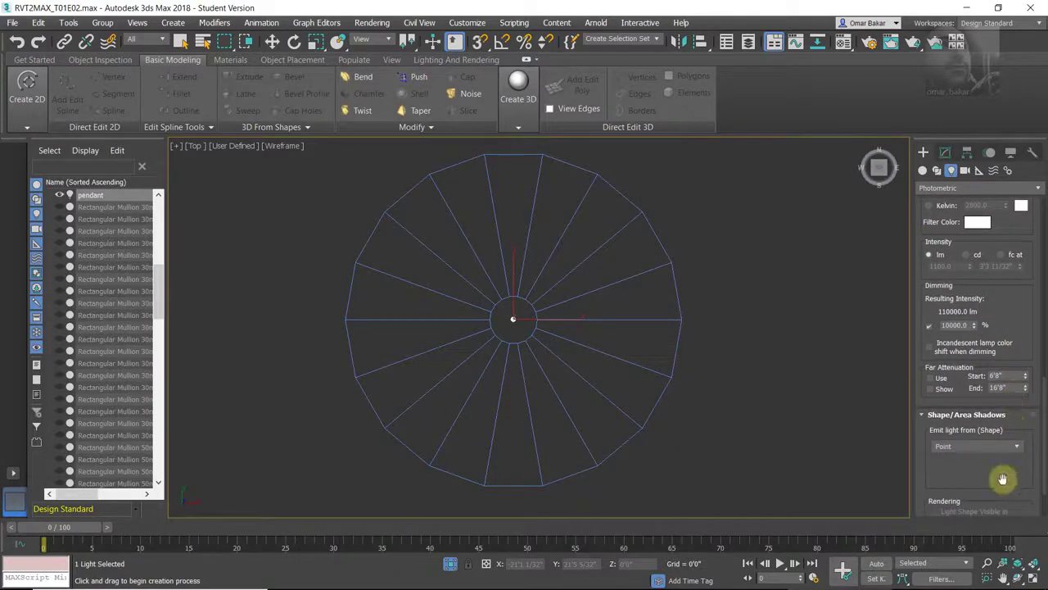
- Set the light to emit from a Cylinder 4'0" long with a 0'5 16/32" radius
drag(1002, 478, 1002, 414)
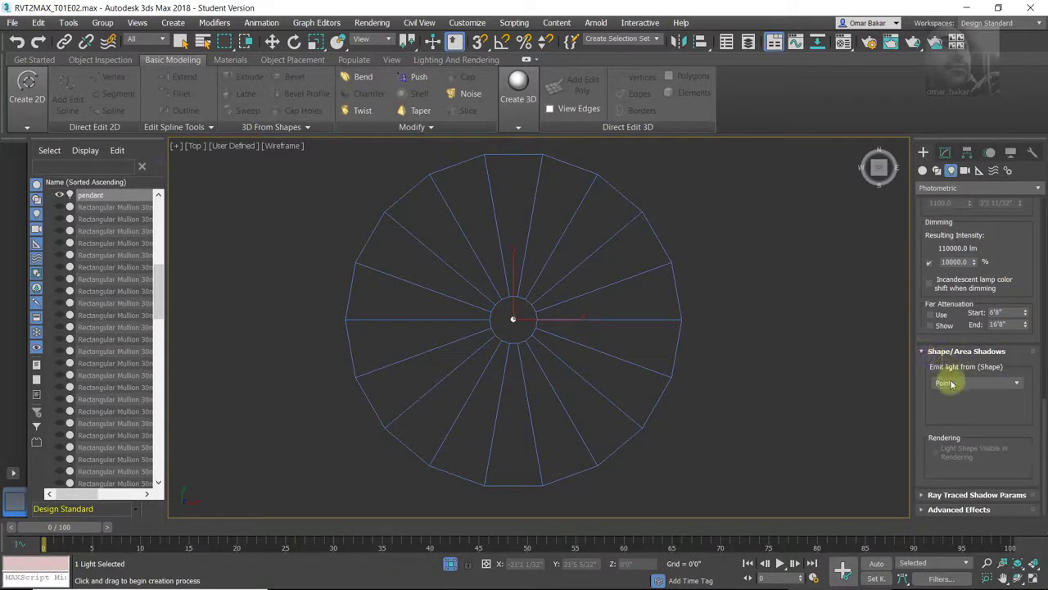
click(1017, 383)
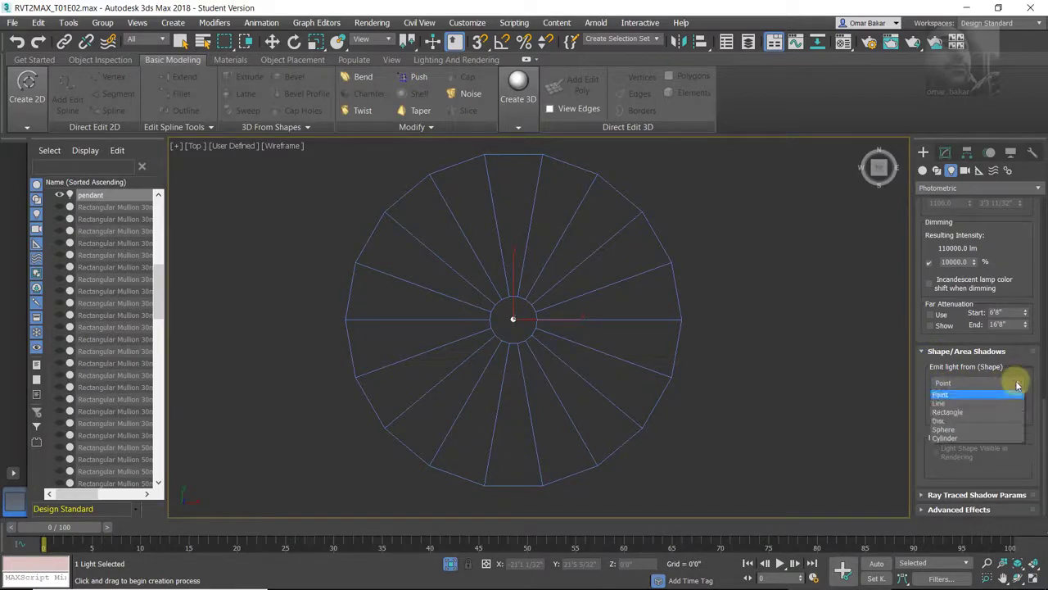
click(959, 440)
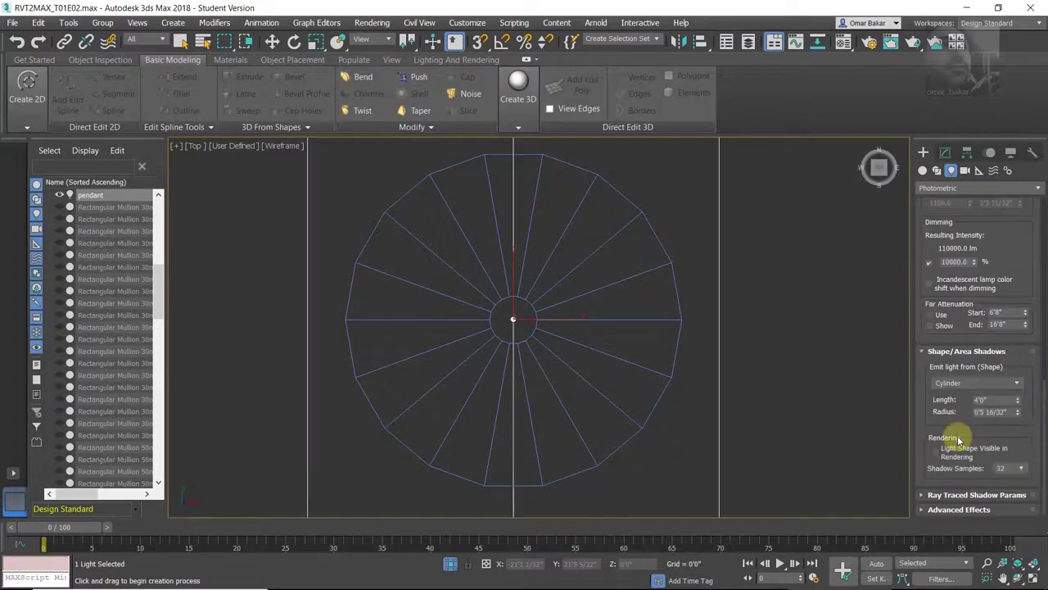
alt+middle_drag(466, 297, 446, 300)
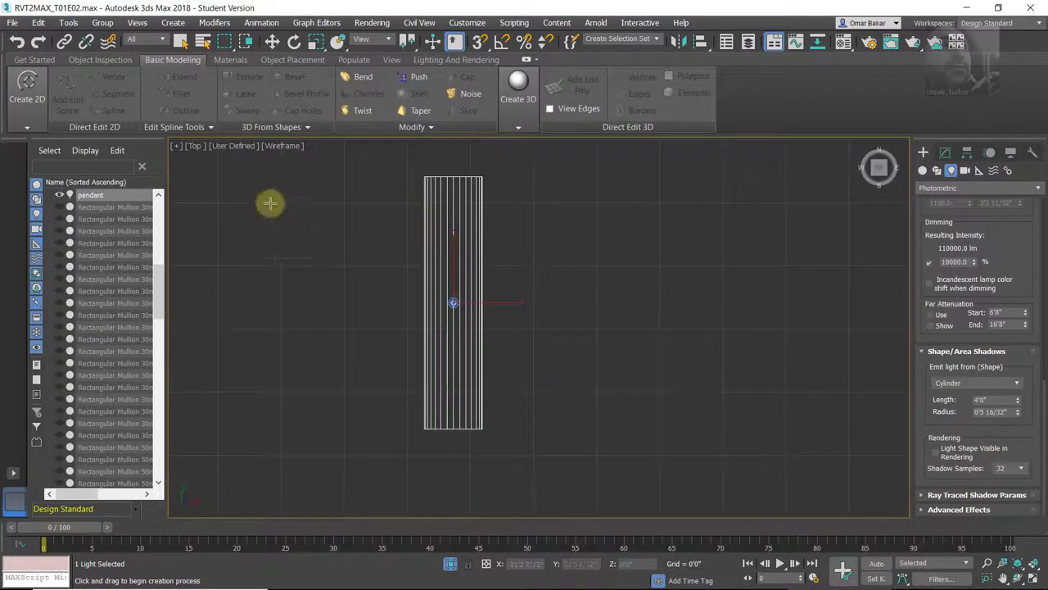
- Switch the viewport to Left view, zoom extents, and remove an accidental second light
click(194, 147)
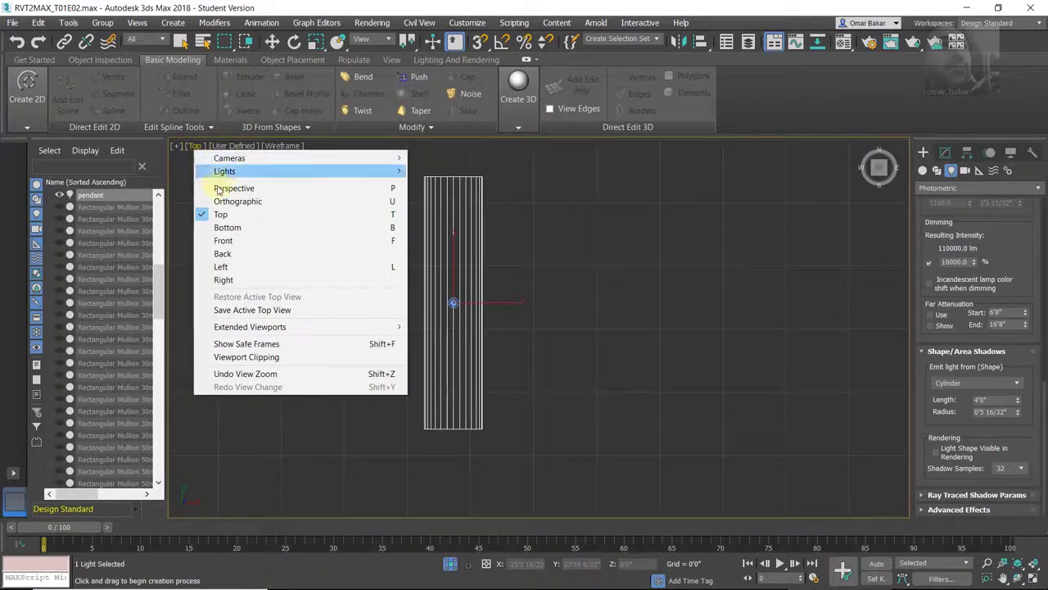
click(235, 267)
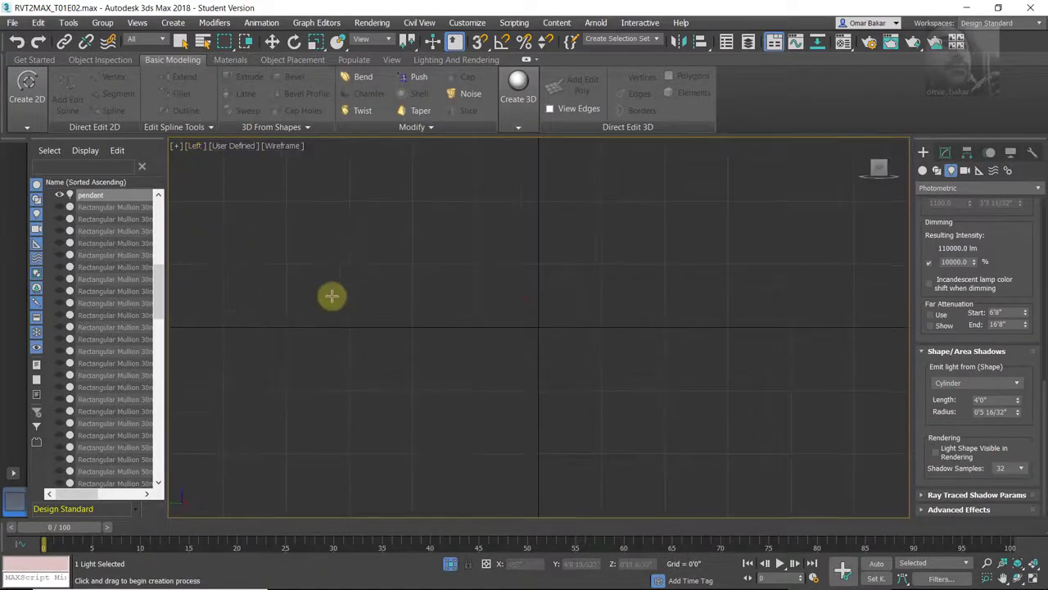
click(1018, 566)
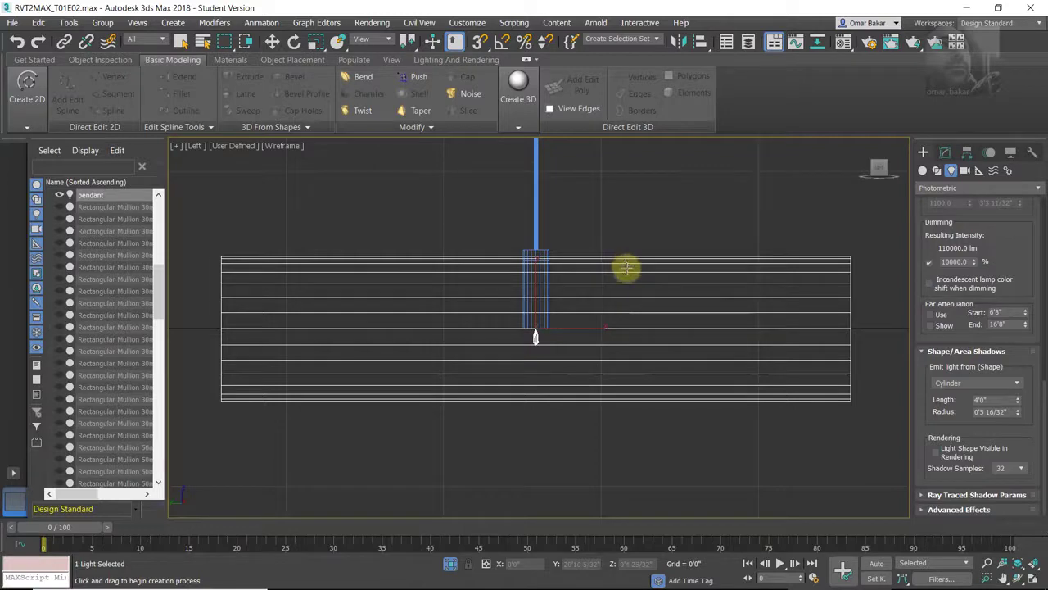
click(626, 267)
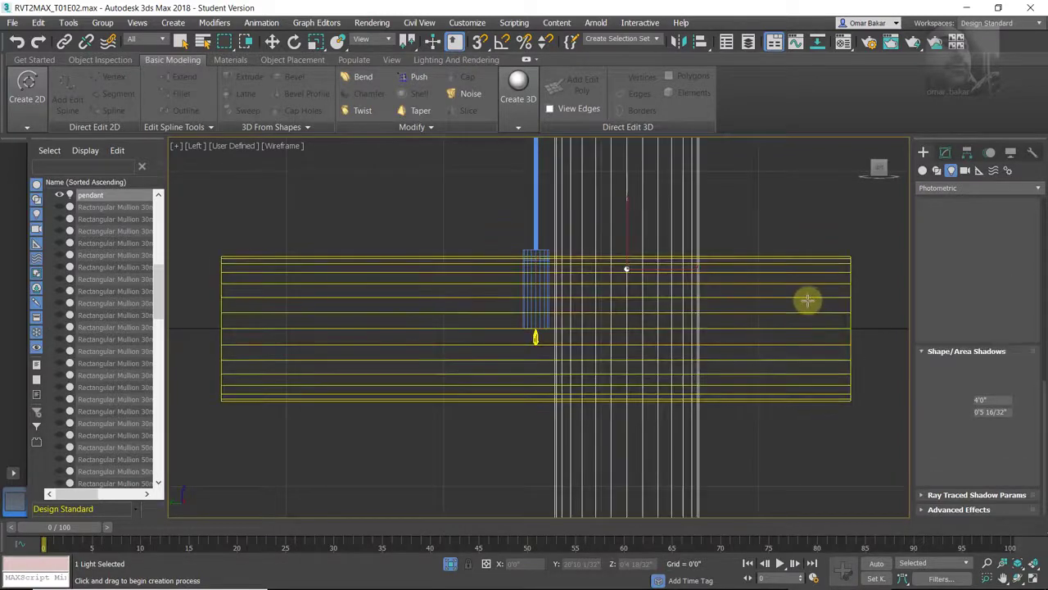
scroll(746, 316, down, 2)
scroll(747, 315, down, 4)
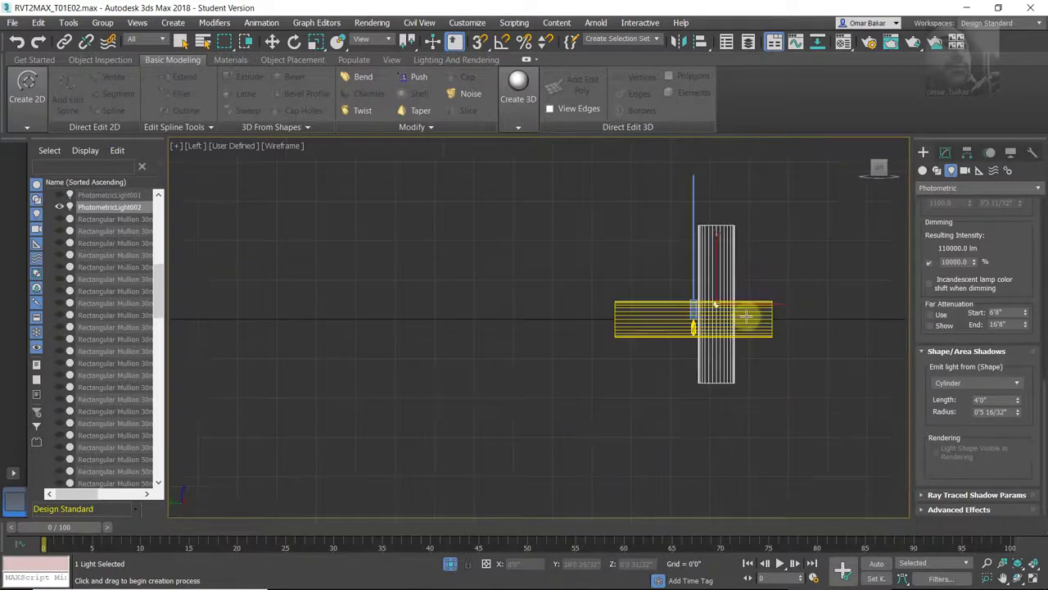
scroll(746, 315, up, 3)
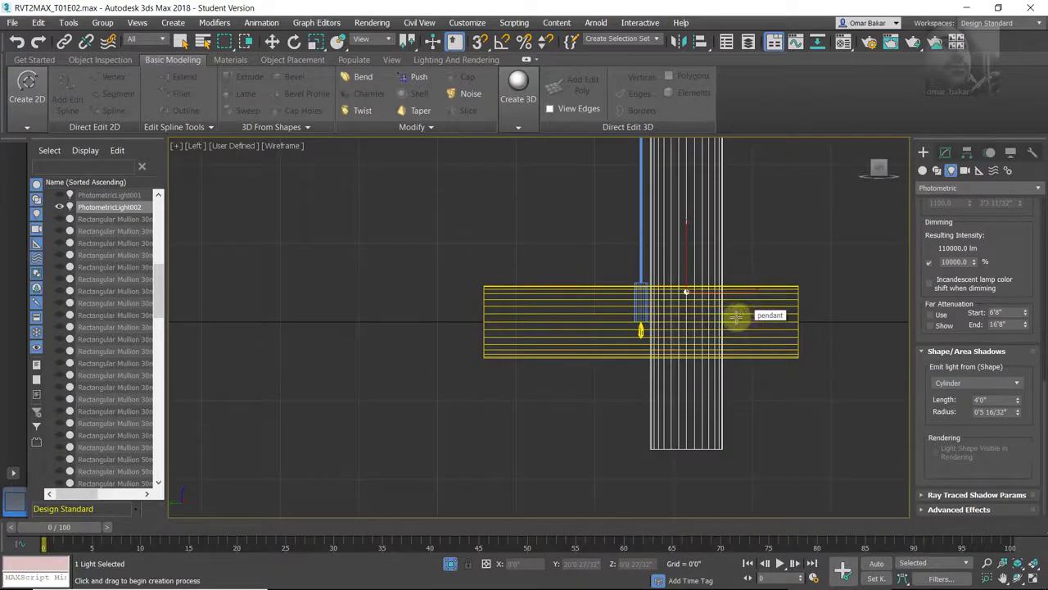
click(701, 347)
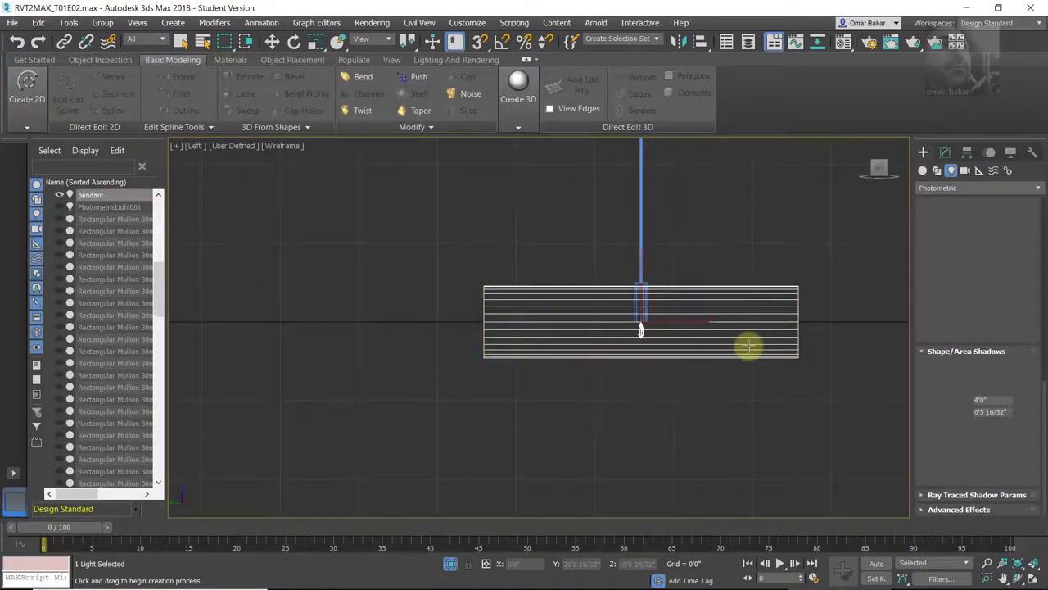
click(181, 41)
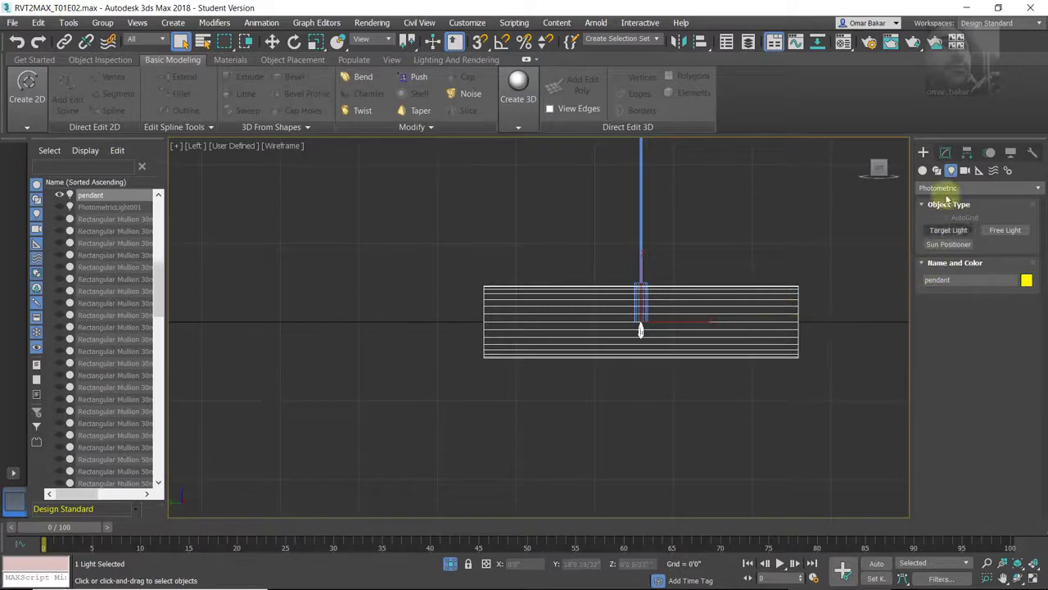
- Resize the cylinder emitter to 0'5 8/32" long with a 0'0 28/32" radius
click(946, 153)
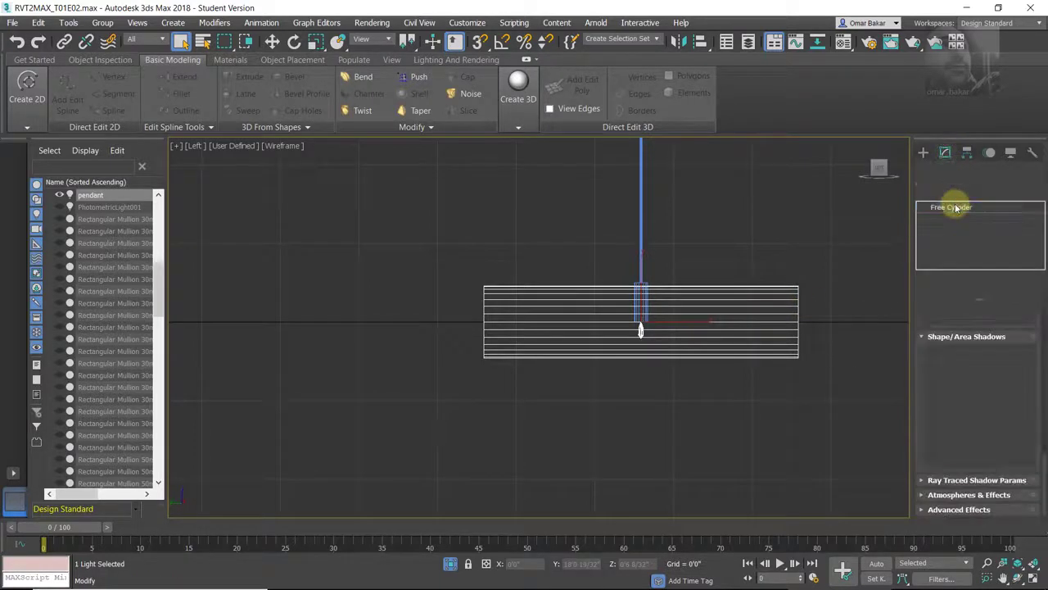
click(1007, 214)
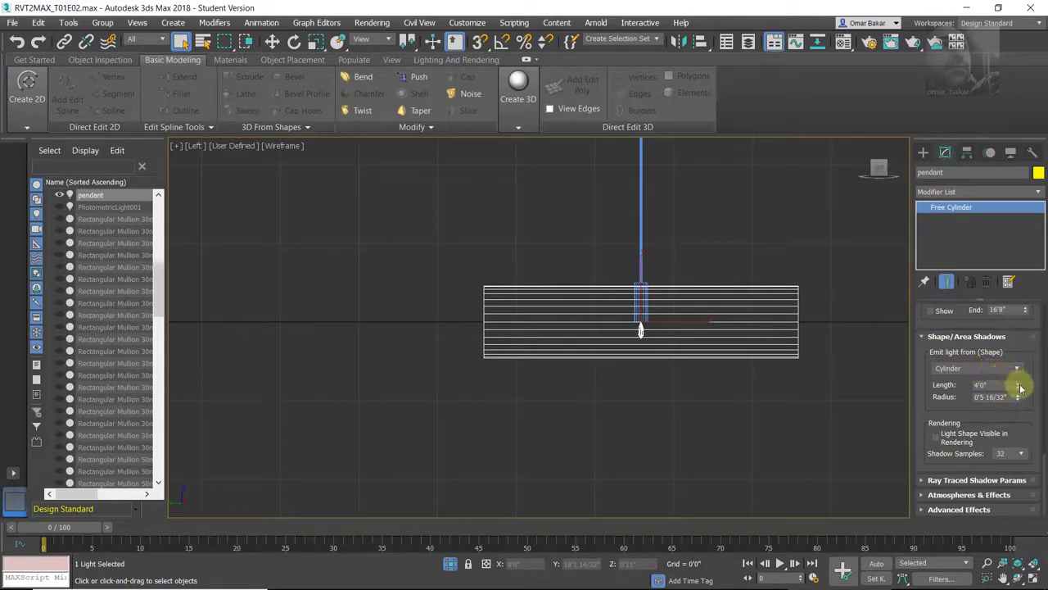
click(1019, 389)
drag(1028, 420, 1034, 437)
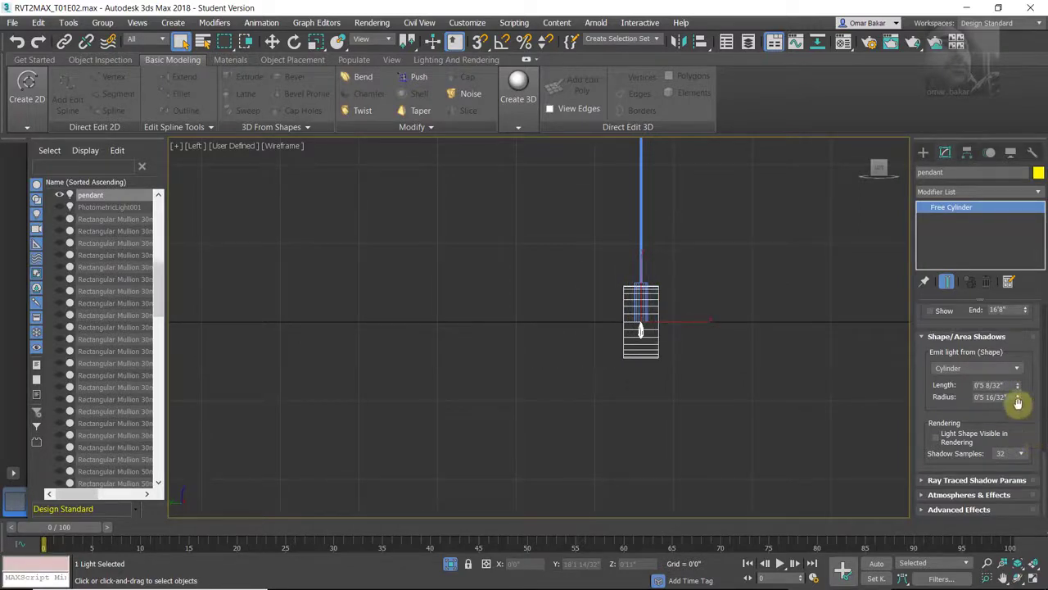
drag(1018, 400, 1026, 443)
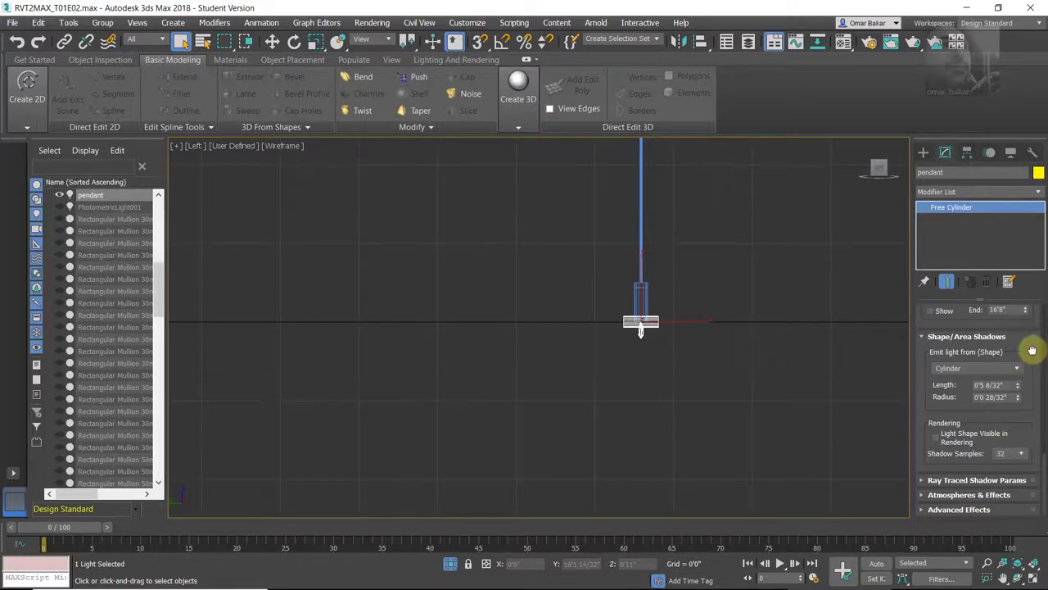
mouse_move(1032, 351)
mouse_down()
mouse_move(1043, 461)
mouse_move(1042, 393)
mouse_up()
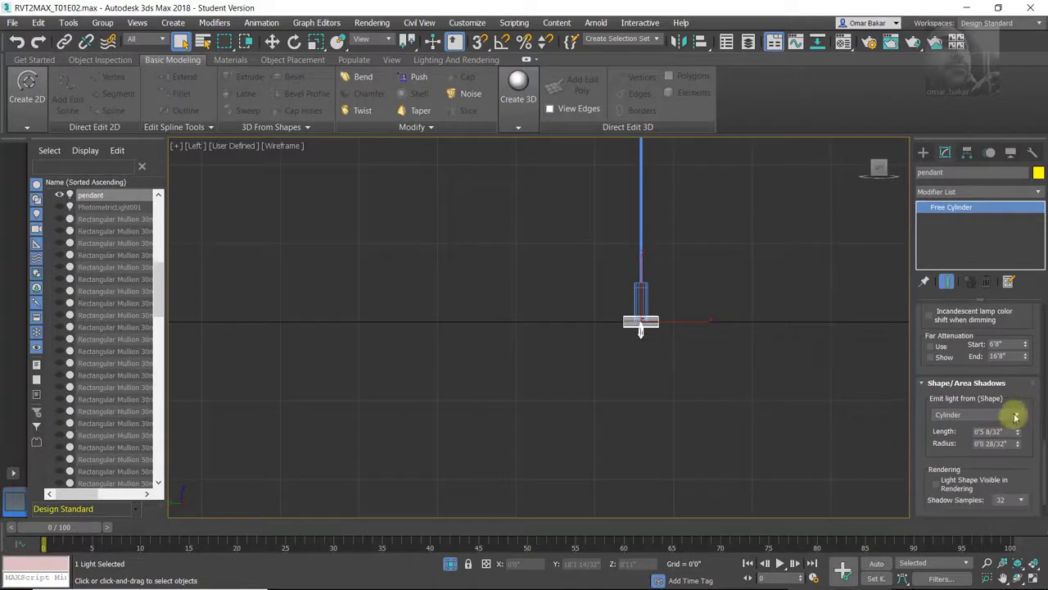
- Try the Point emitter shape, then switch the light to a Disc emitter
click(1016, 414)
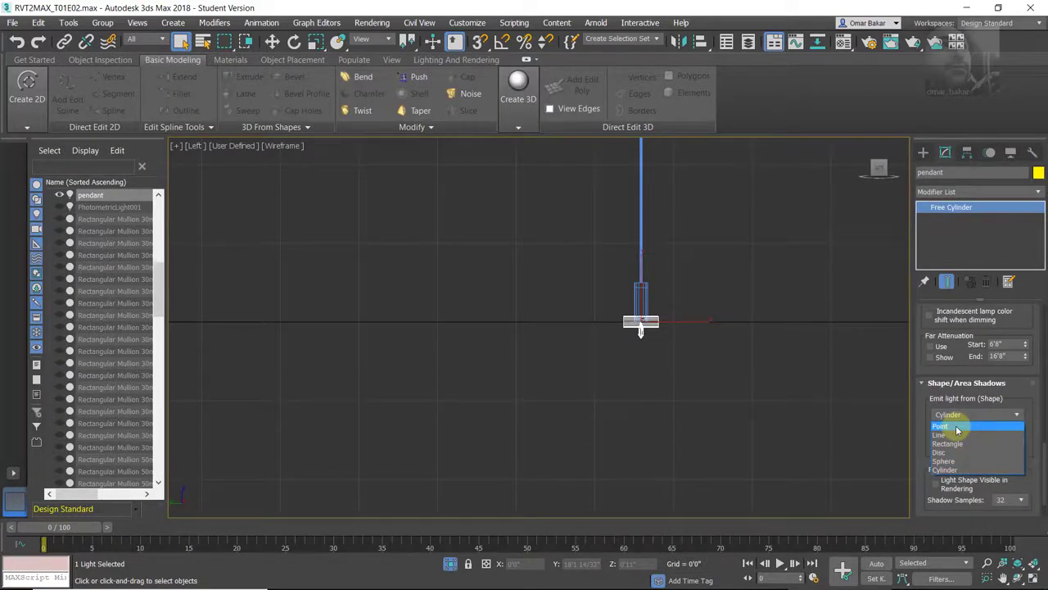
click(958, 426)
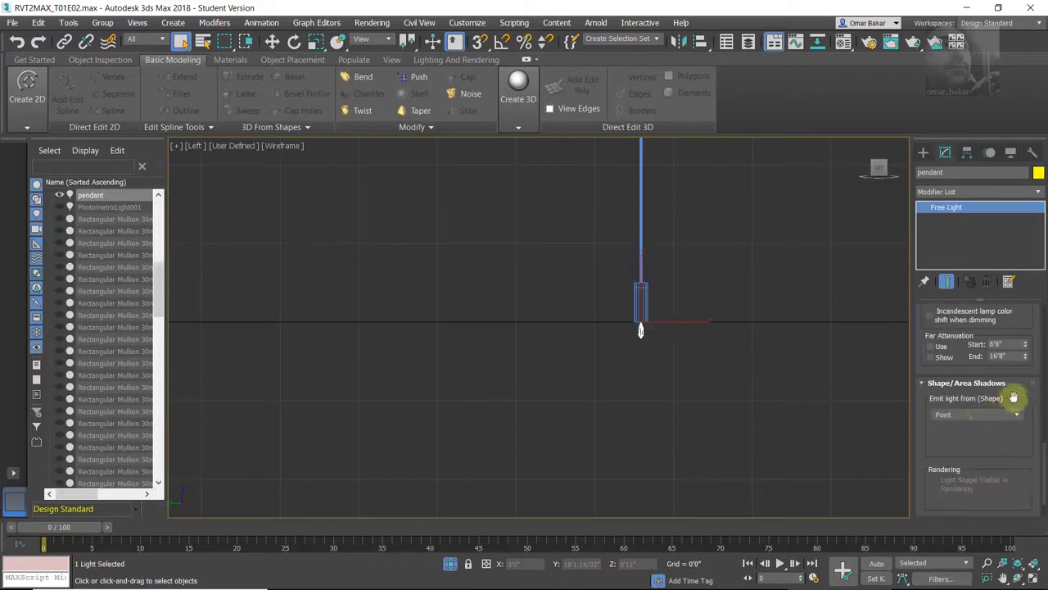
click(1024, 418)
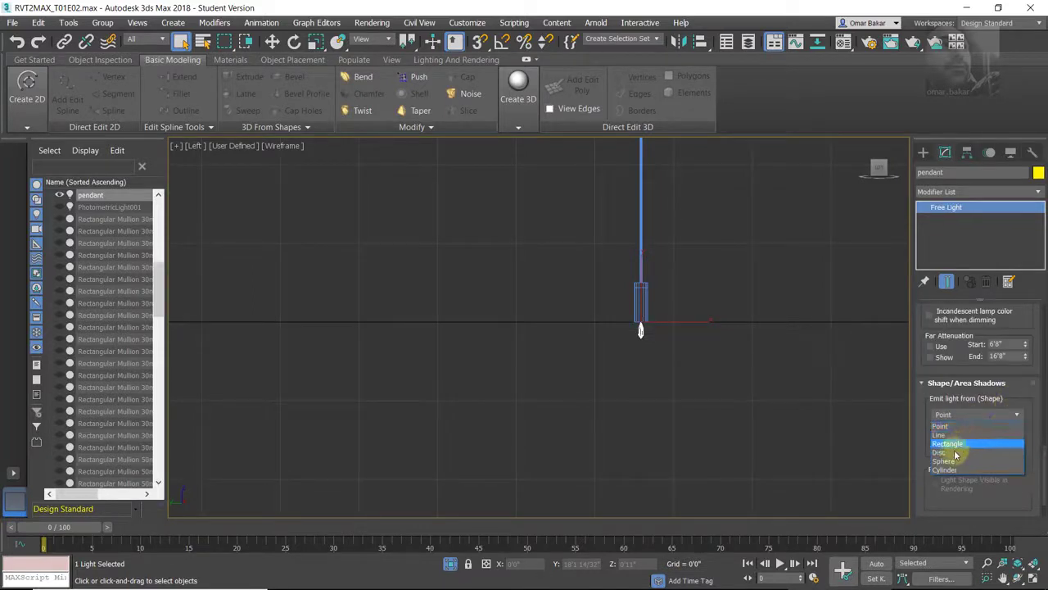
click(942, 452)
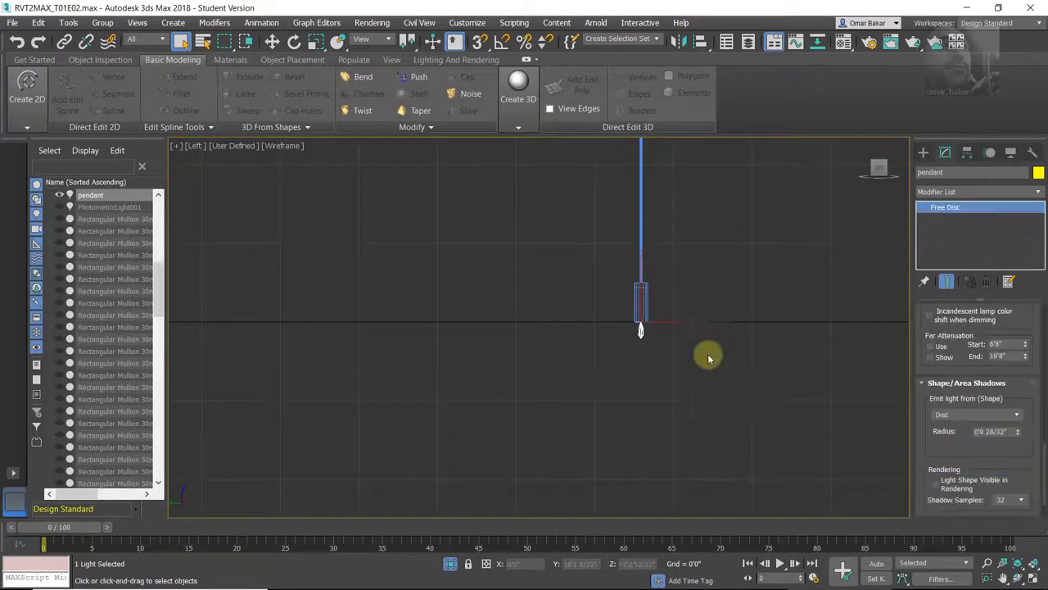
scroll(639, 322, up, 2)
scroll(637, 321, up, 3)
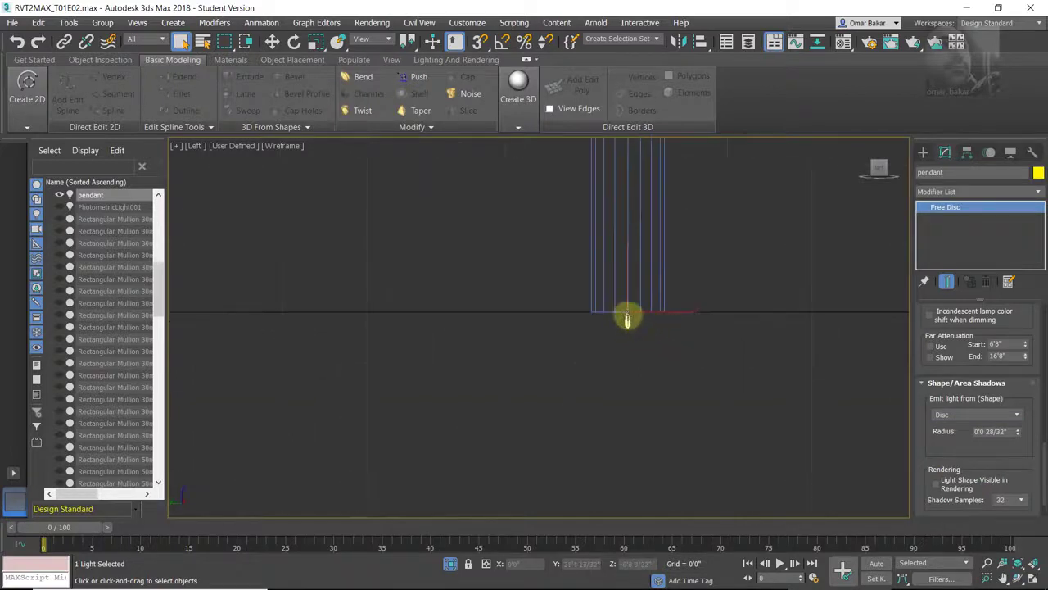
scroll(647, 328, down, 3)
scroll(657, 344, down, 2)
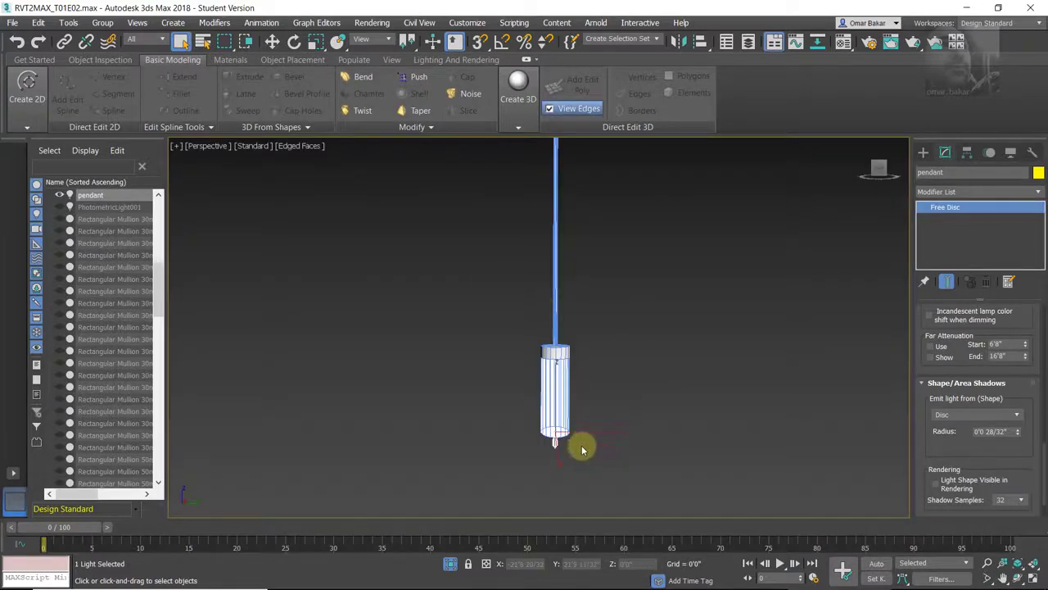
- Widen the emitter radius to 0'0 31/32" and set the shape back to Cylinder
mouse_move(582, 450)
alt+middle_down()
mouse_move(604, 384)
mouse_move(637, 369)
mouse_move(702, 407)
alt+middle_up()
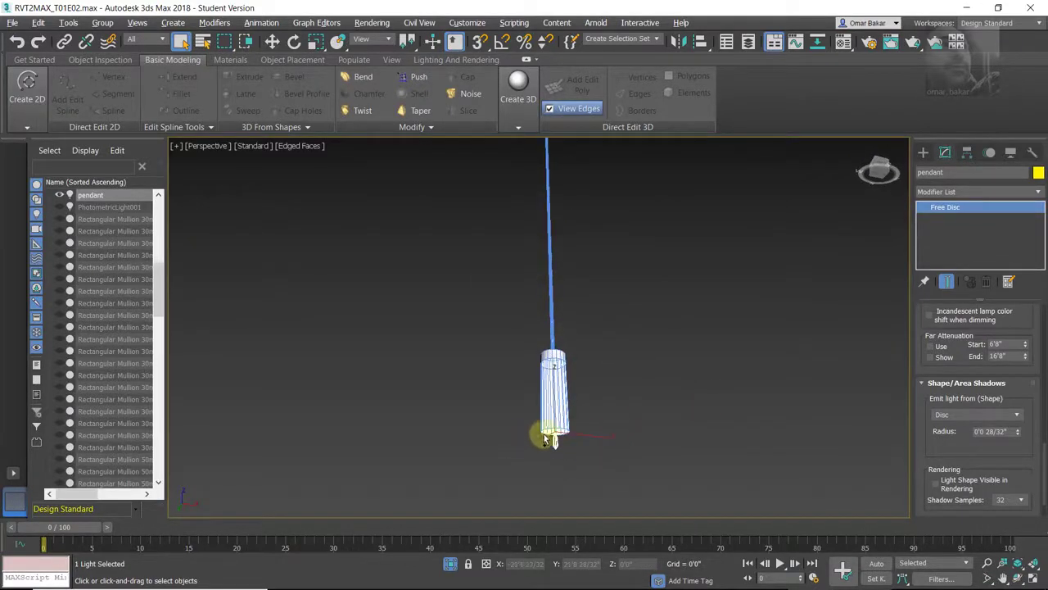
mouse_move(597, 419)
ctrl+alt+middle_down()
mouse_move(658, 384)
mouse_move(643, 393)
mouse_move(678, 409)
mouse_move(609, 423)
mouse_move(642, 421)
ctrl+alt+middle_up()
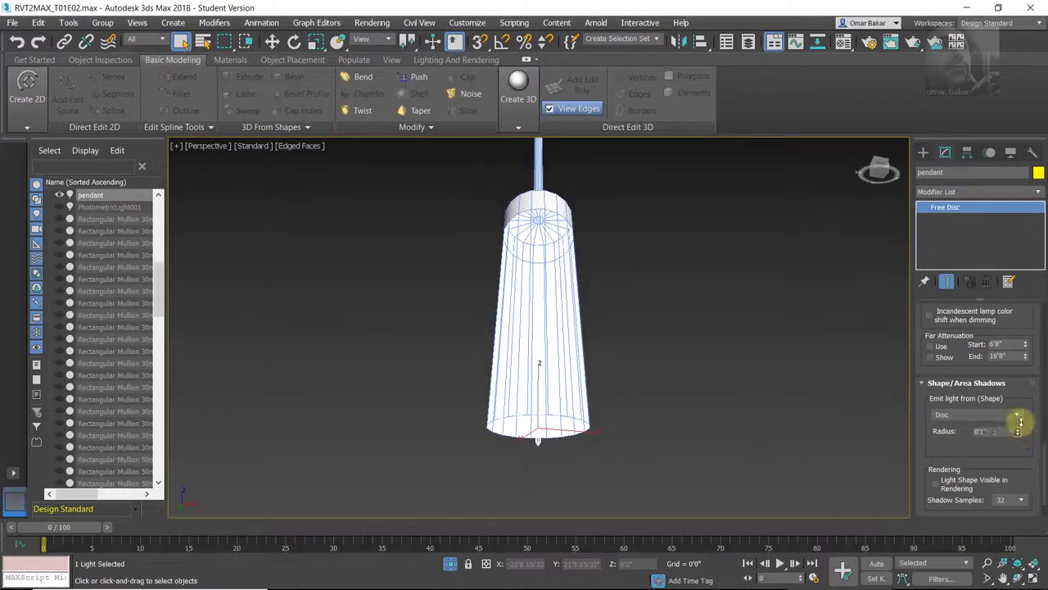
mouse_move(1022, 410)
mouse_down()
mouse_move(1023, 389)
mouse_move(1026, 408)
mouse_up()
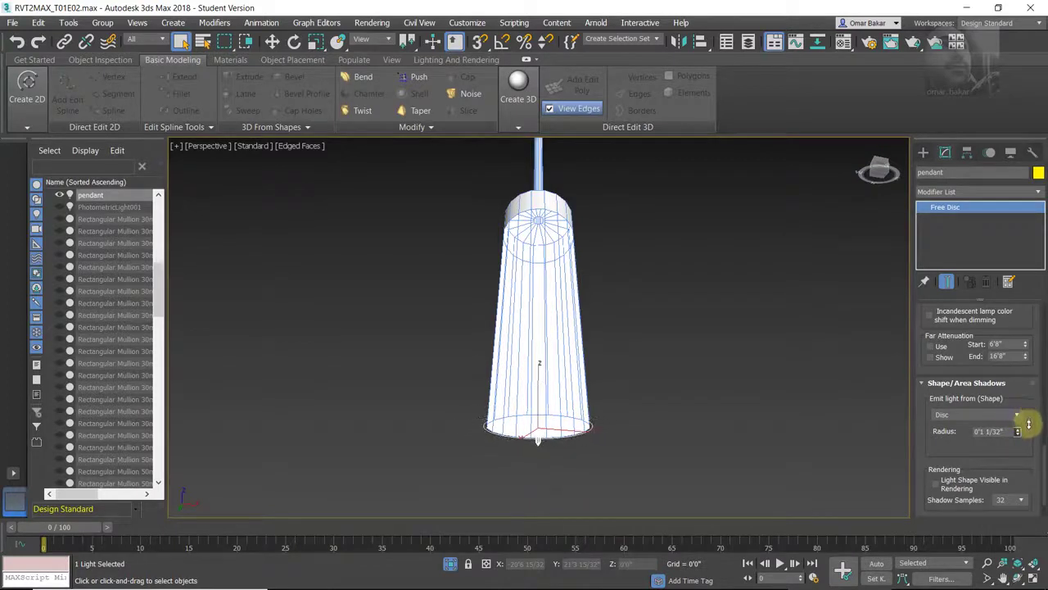
mouse_move(697, 325)
alt+middle_down()
mouse_move(614, 280)
mouse_move(581, 304)
mouse_move(584, 358)
mouse_move(598, 327)
alt+middle_up()
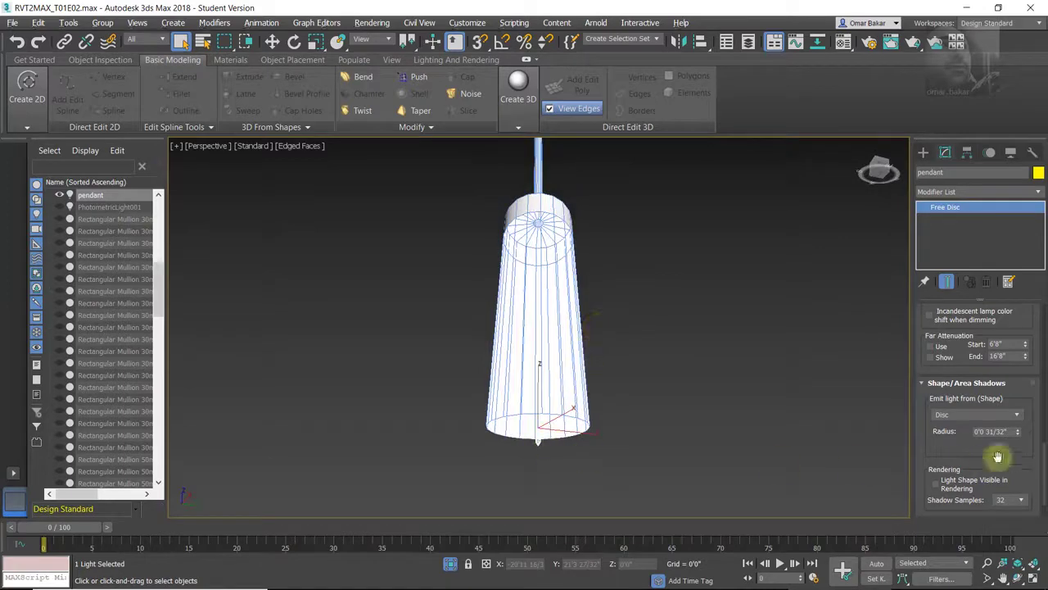
click(1017, 416)
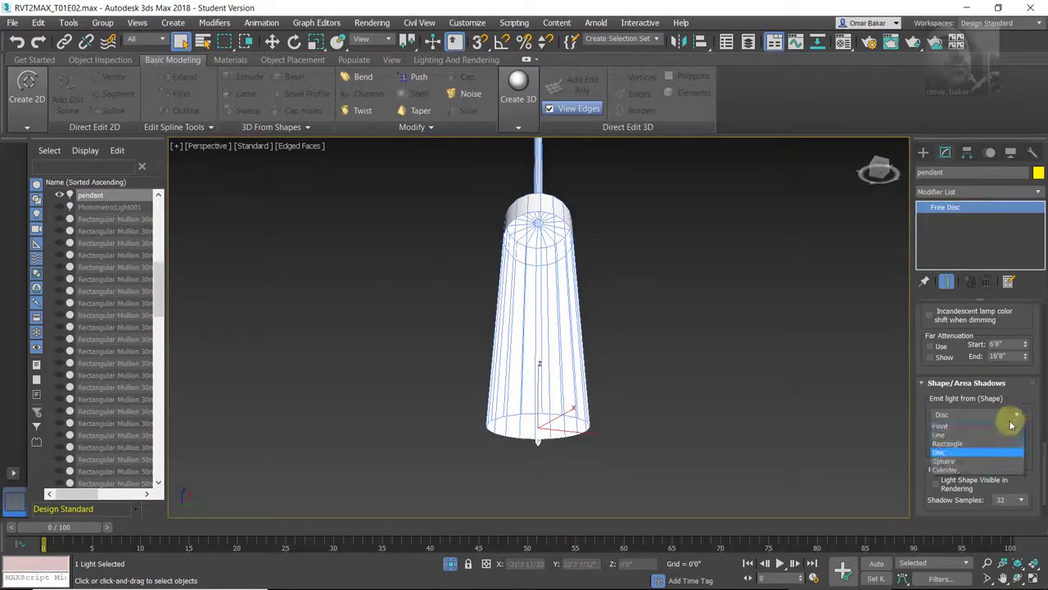
click(948, 473)
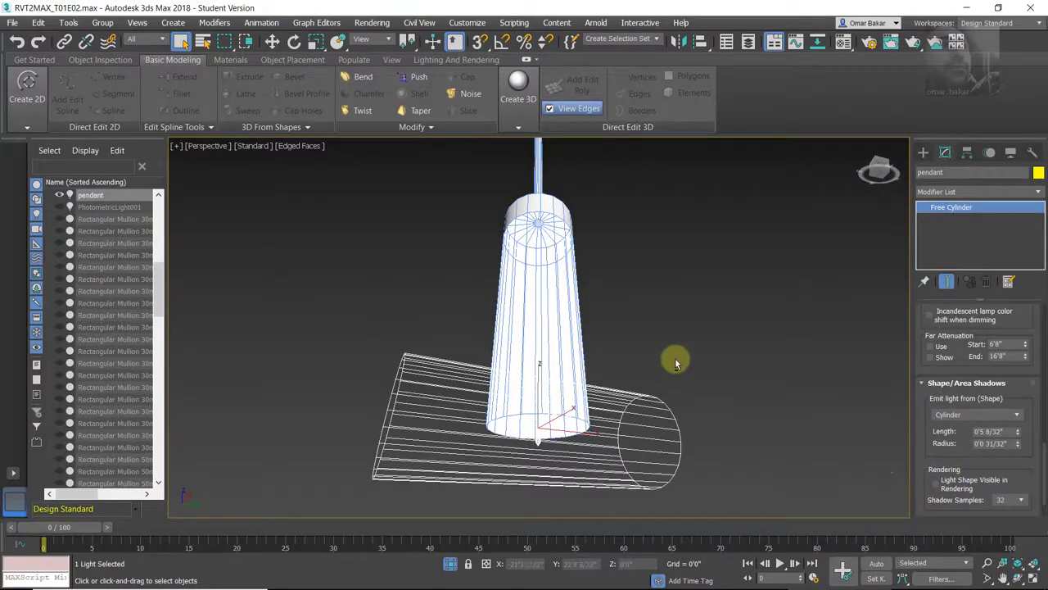
- Change the emitter from Cylinder back to Disc, keeping the 0'0 31/32" radius
mouse_move(674, 355)
alt+middle_down()
mouse_move(643, 396)
mouse_move(604, 409)
mouse_move(734, 390)
mouse_move(710, 393)
alt+middle_up()
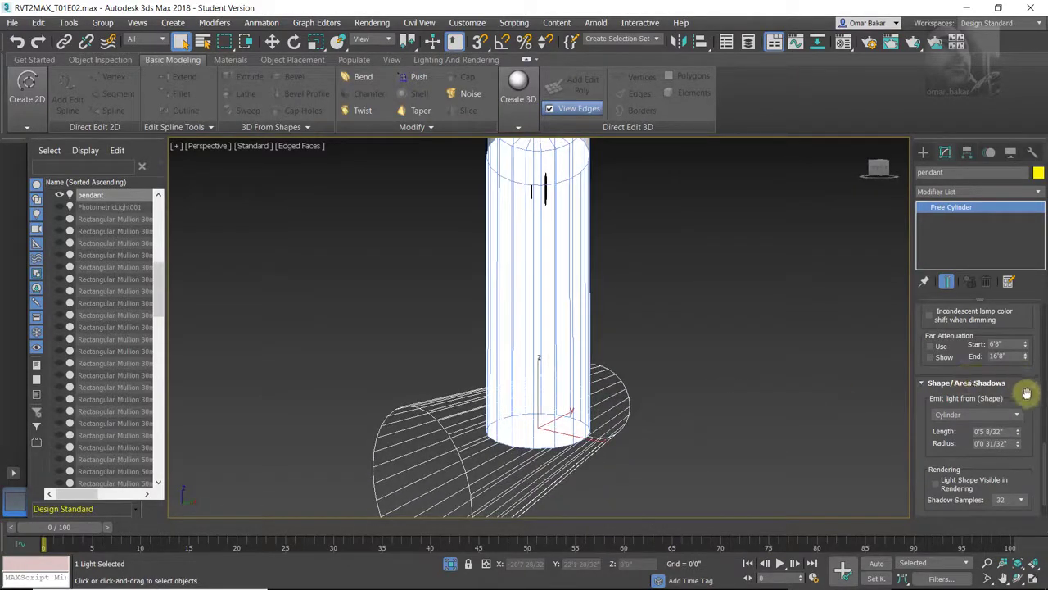
mouse_move(1027, 395)
mouse_down()
mouse_move(1035, 303)
mouse_move(1037, 543)
mouse_up()
drag(1037, 327, 1044, 514)
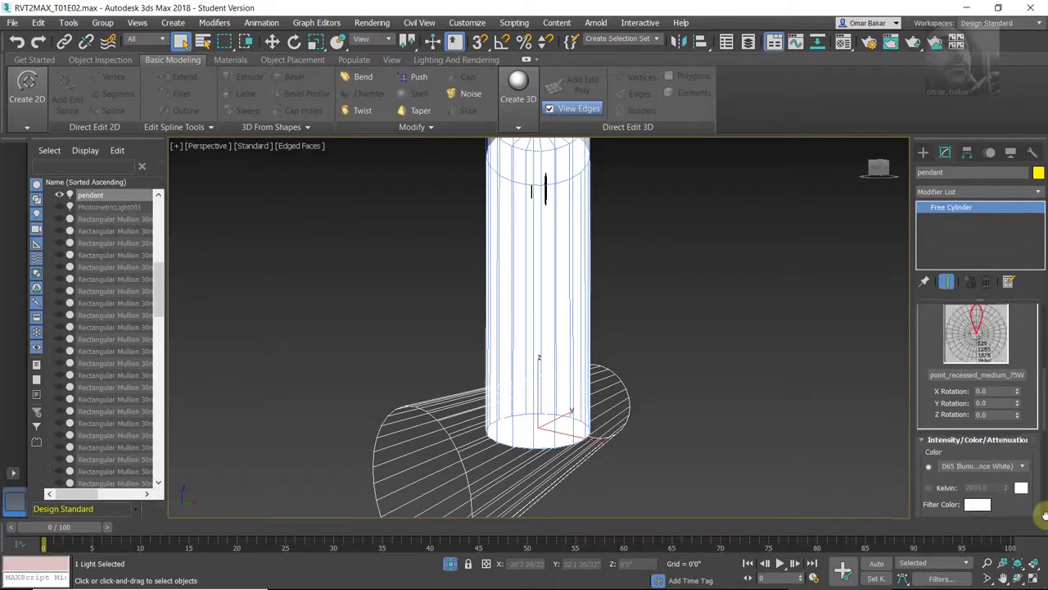
mouse_move(1034, 355)
mouse_down()
mouse_move(1038, 506)
mouse_move(1037, 274)
mouse_move(1037, 456)
mouse_move(1030, 334)
mouse_up()
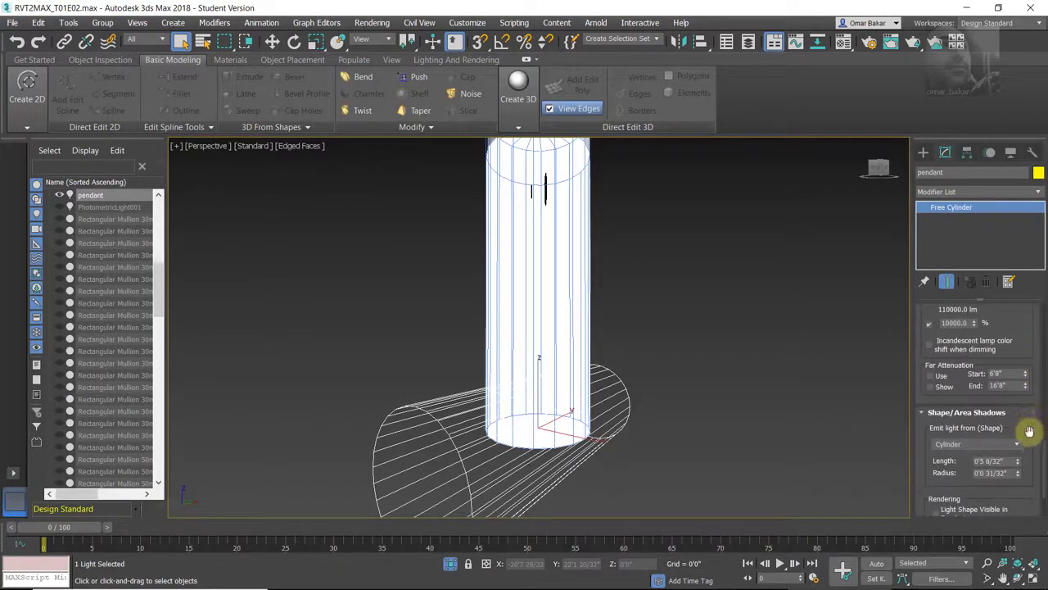
drag(1030, 432, 1028, 365)
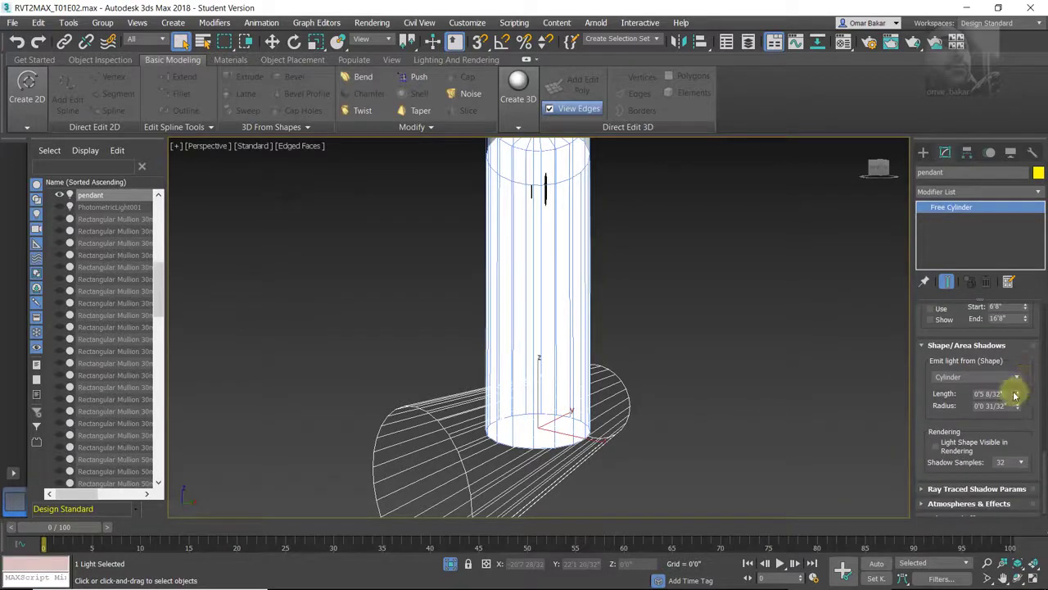
click(1015, 377)
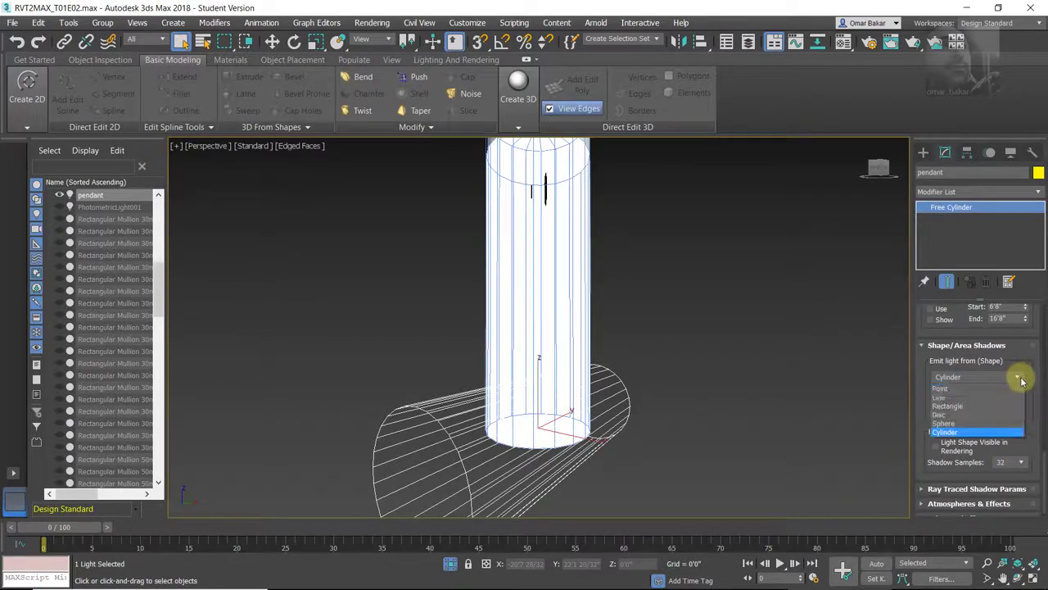
click(943, 416)
mouse_move(696, 437)
alt+middle_down()
mouse_move(685, 409)
mouse_move(735, 420)
alt+middle_up()
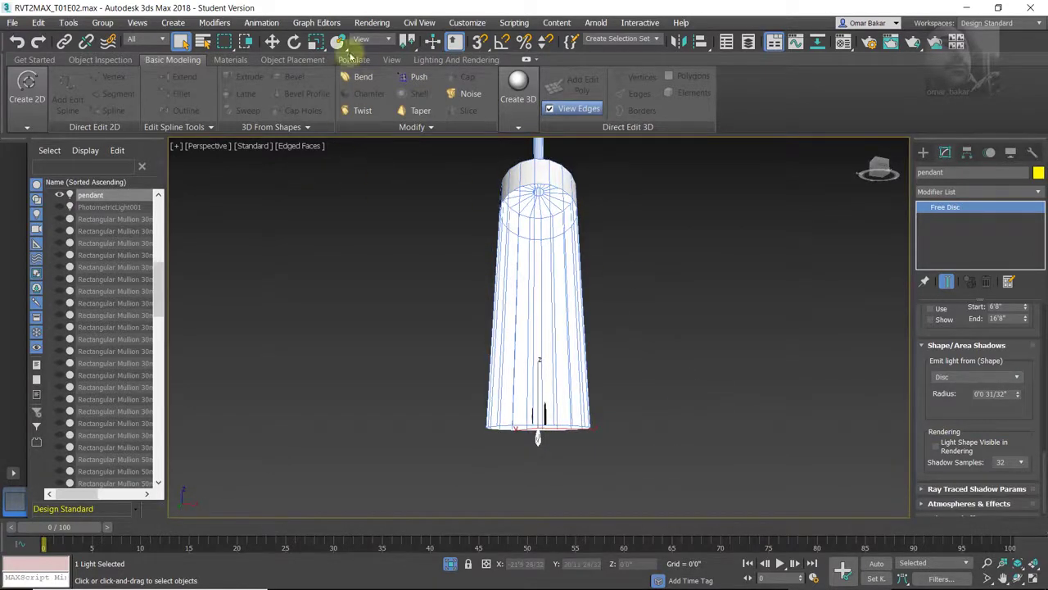
- Activate Select and Move and set the light's emitter shape to Point
click(272, 41)
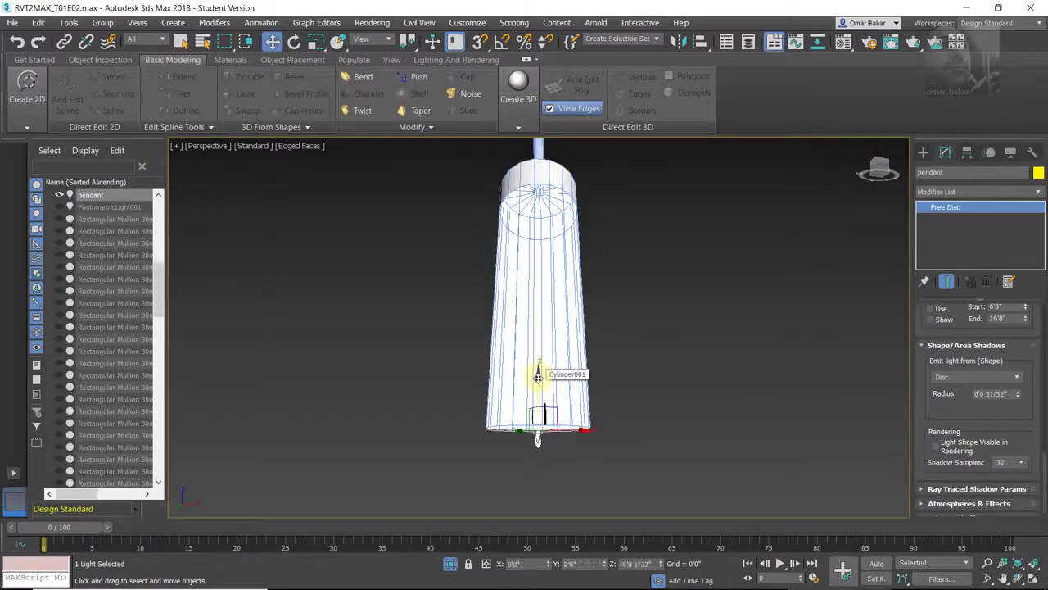
alt+middle_drag(538, 377, 639, 428)
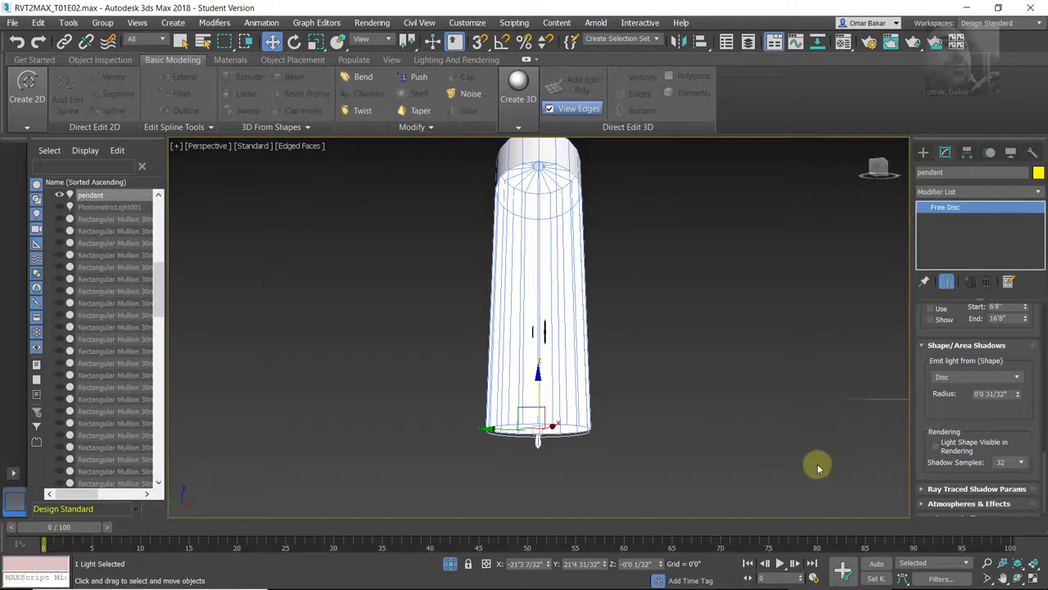
click(1018, 379)
click(954, 390)
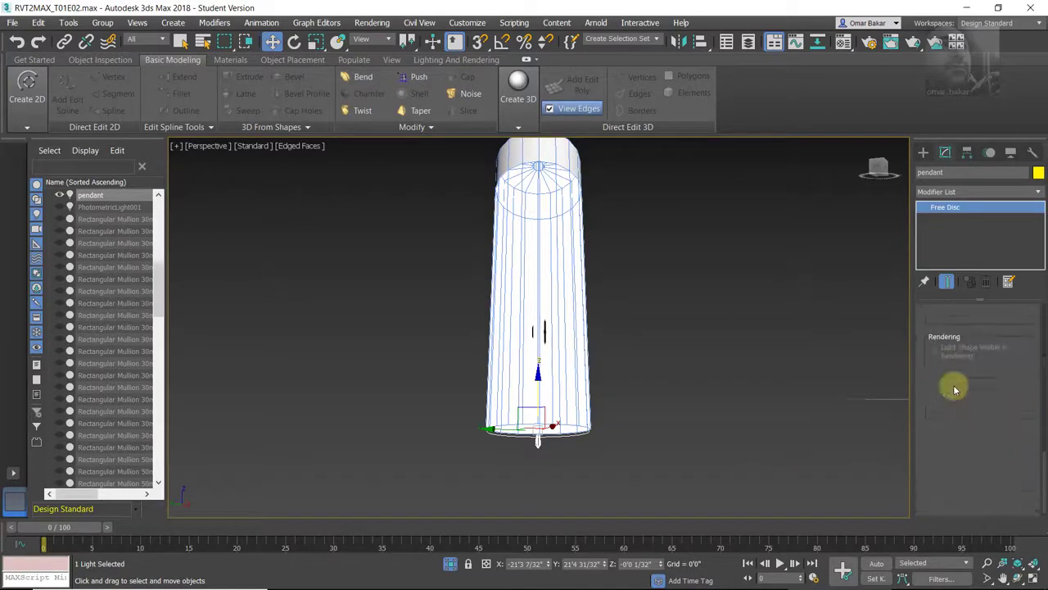
- Orbit so the pendant stands upright and region-select both the shade and light
mouse_move(584, 448)
alt+middle_down()
mouse_move(631, 464)
mouse_move(631, 475)
mouse_move(625, 416)
mouse_move(583, 416)
mouse_move(636, 424)
alt+middle_up()
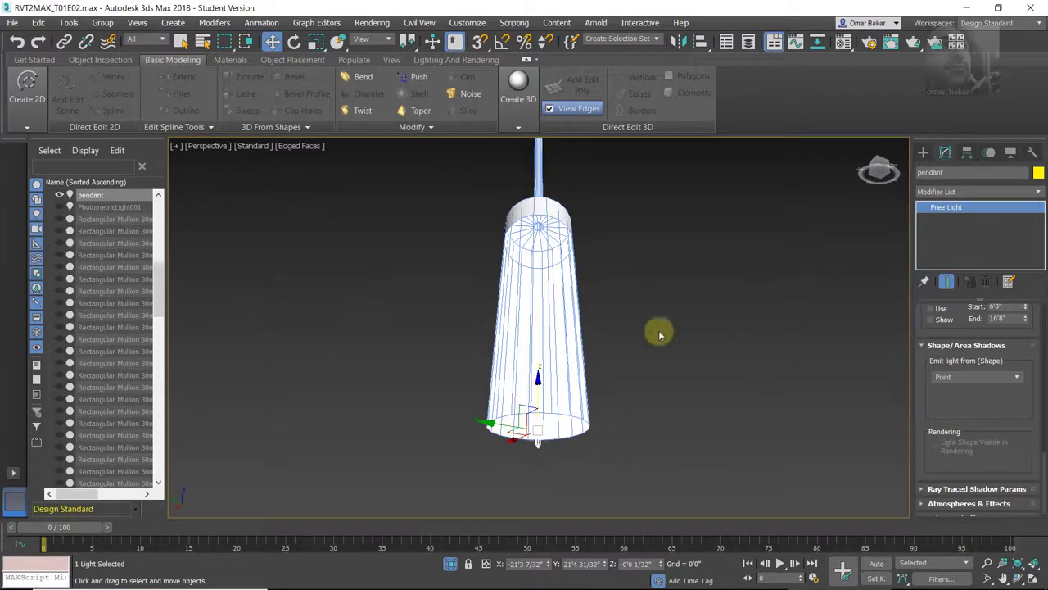
alt+middle_drag(661, 334, 657, 328)
mouse_move(626, 293)
alt+middle_down()
mouse_move(536, 412)
mouse_move(547, 380)
alt+middle_up()
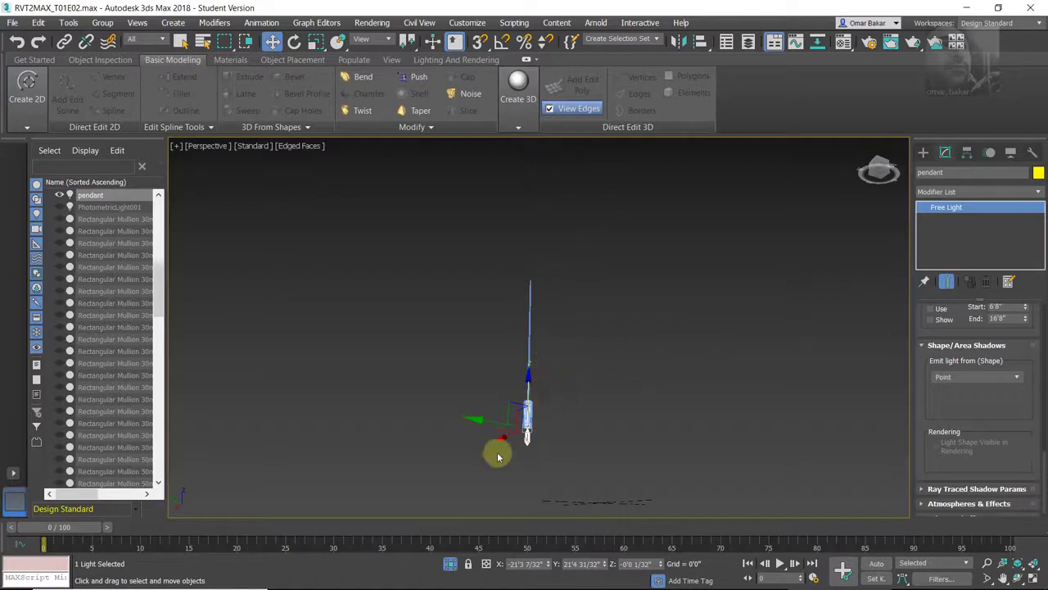
mouse_move(483, 466)
mouse_down()
mouse_move(616, 301)
mouse_move(620, 257)
mouse_up()
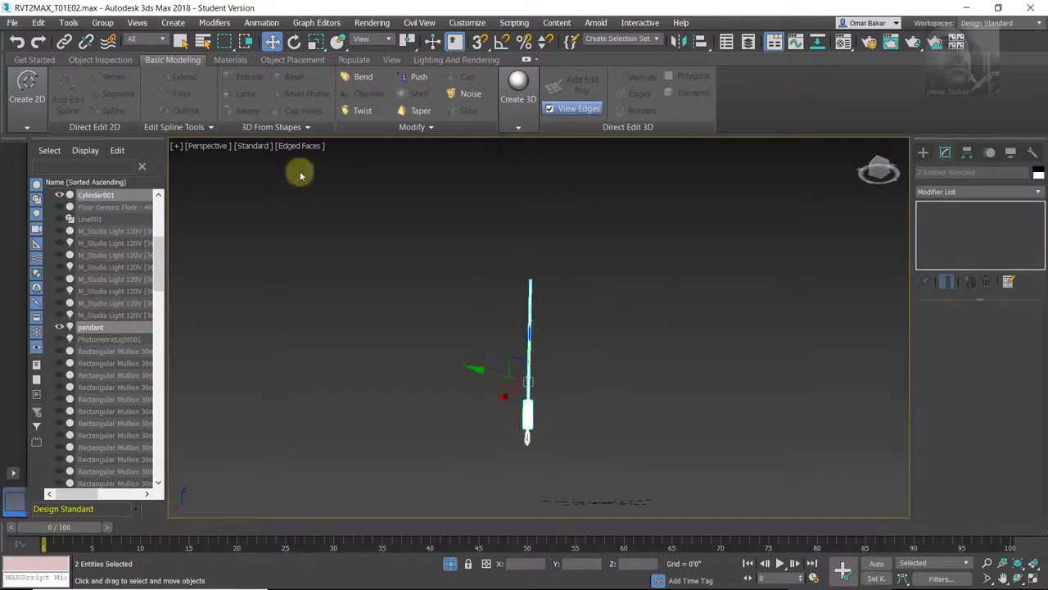
- Assemble Cylinder001 and the light into a Luminaire assembly named pendant, then deselect it
click(102, 24)
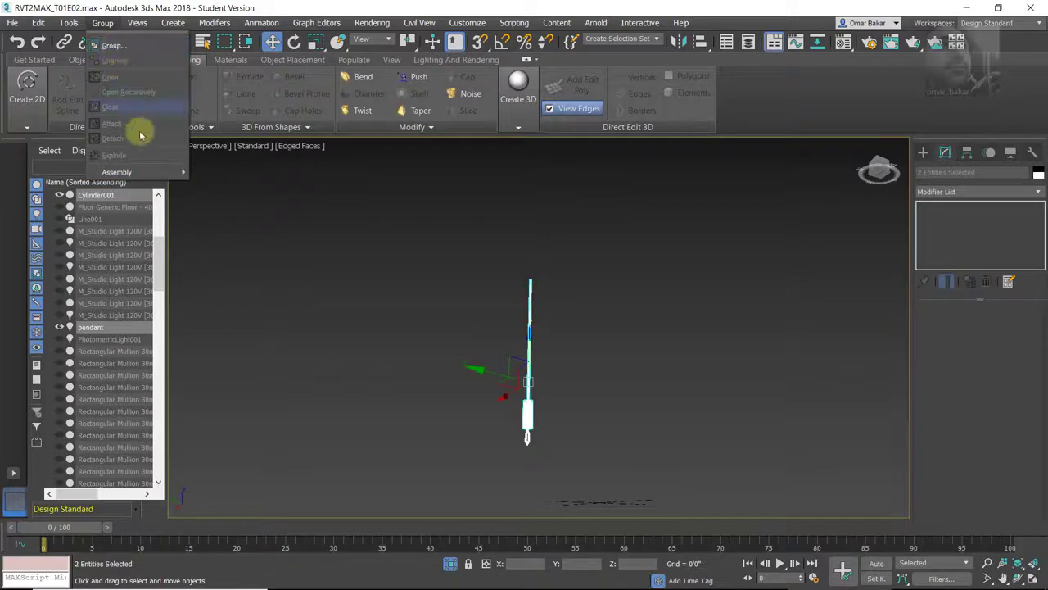
mouse_move(116, 172)
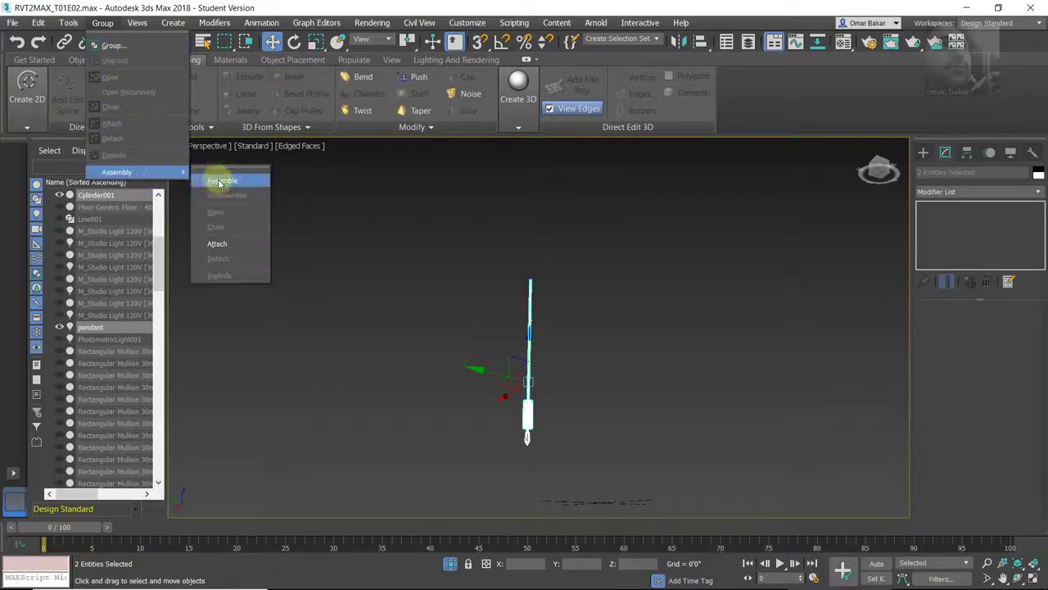
click(220, 181)
text(pendant)
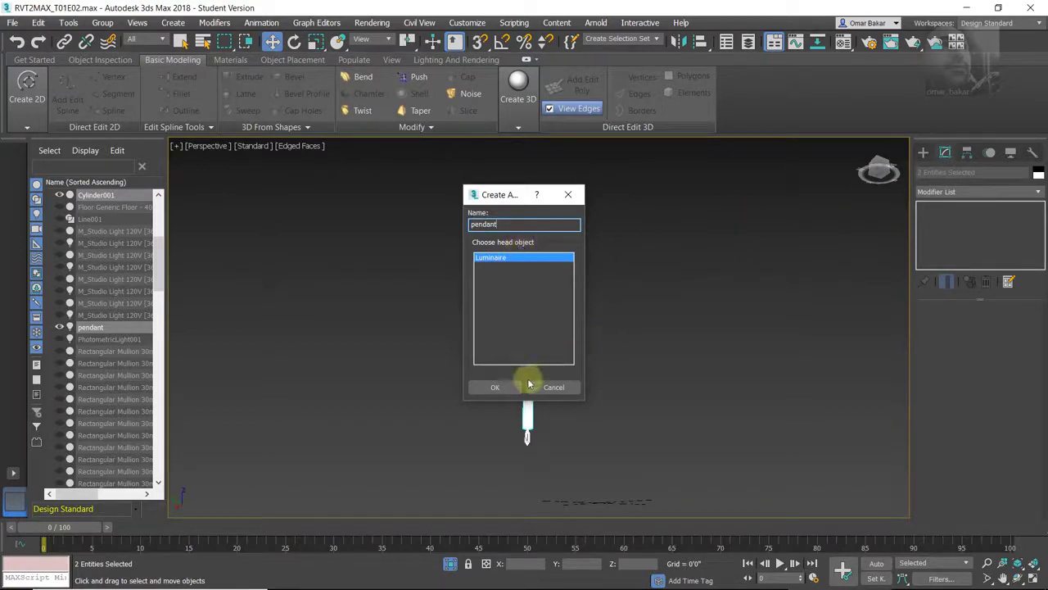
click(501, 387)
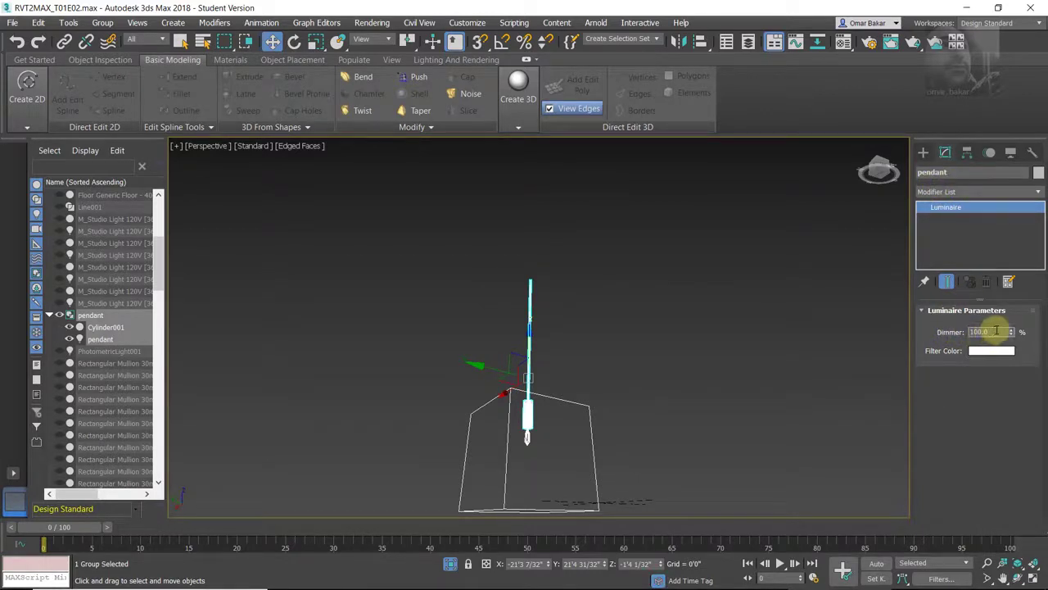
drag(997, 331, 958, 334)
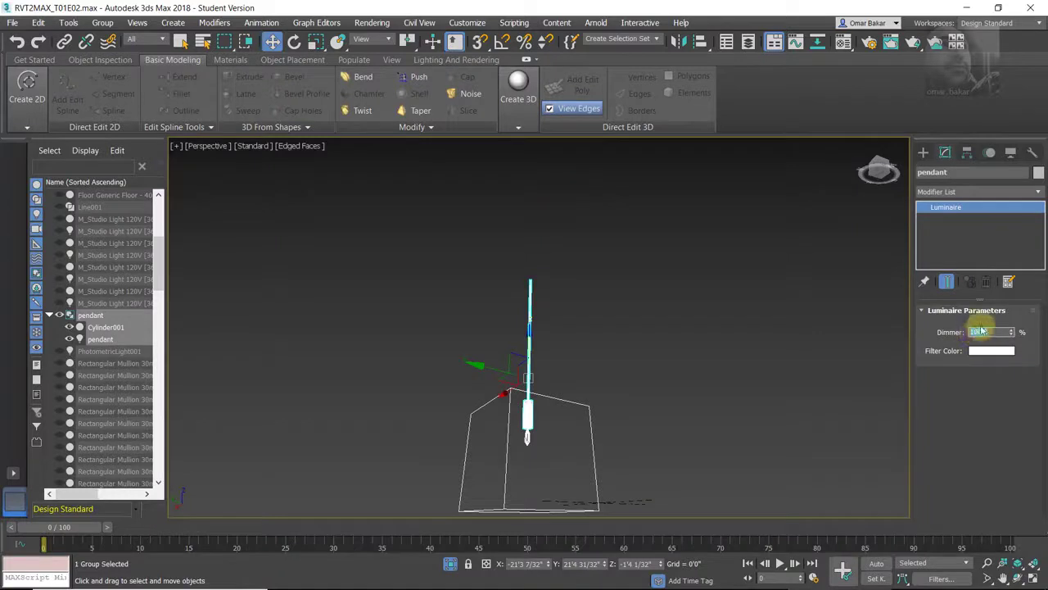
click(744, 336)
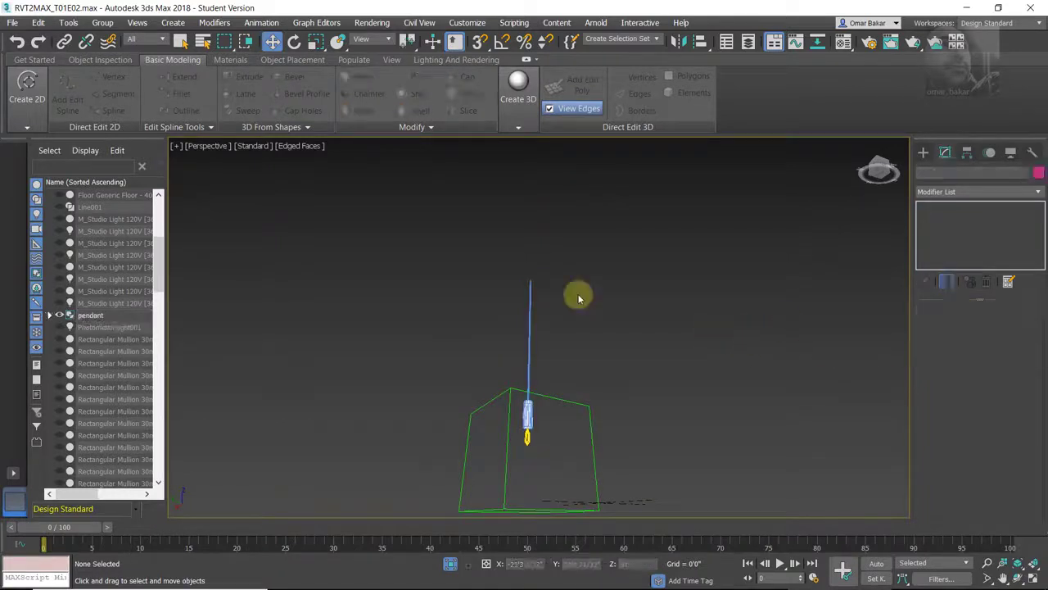
- End isolation to reveal the whole lobby, then reselect the pendant assembly
right_click(533, 296)
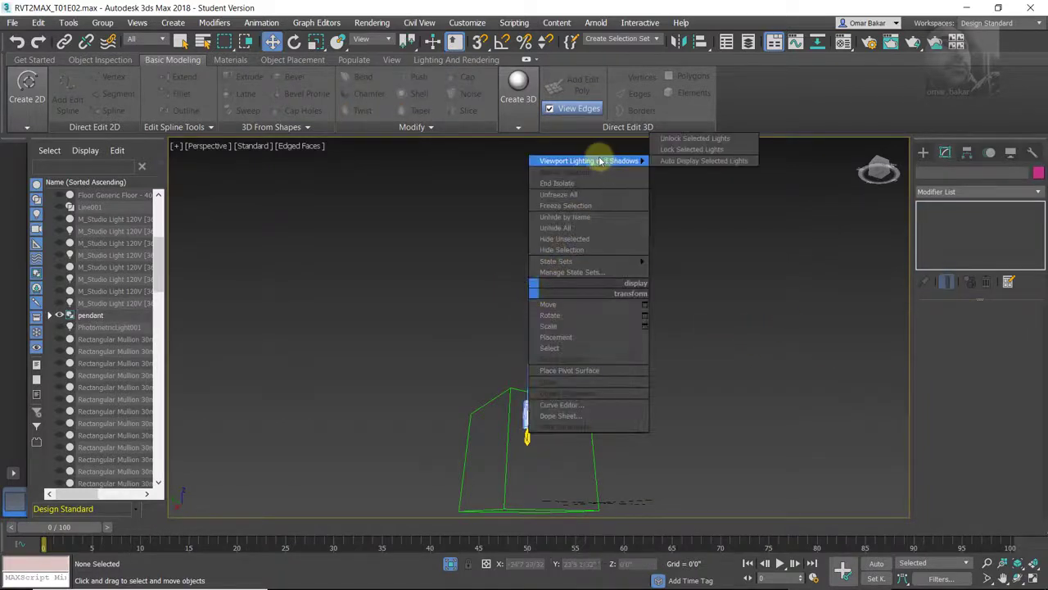
click(576, 191)
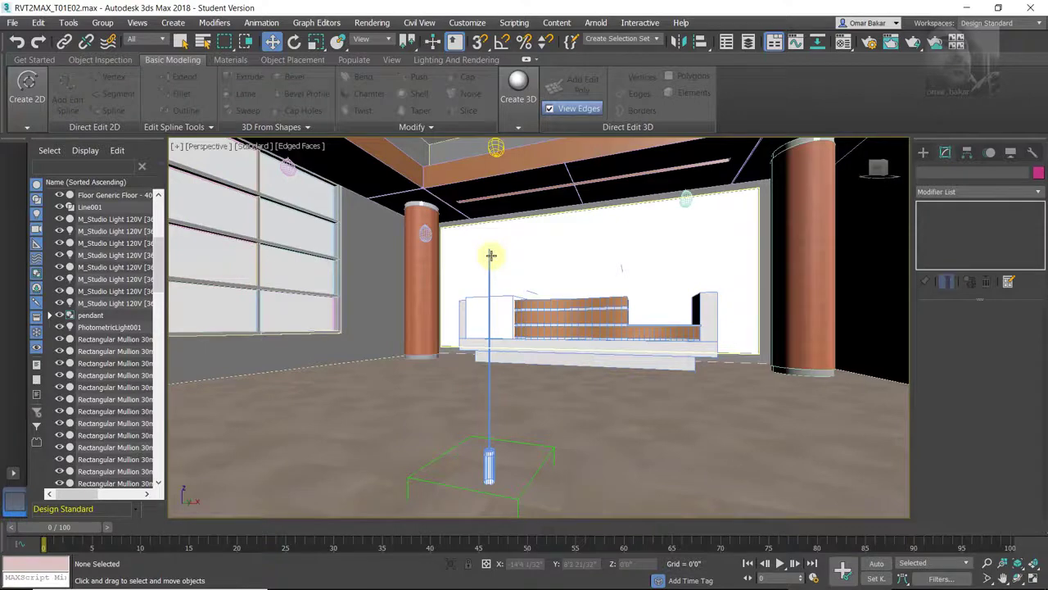
click(491, 255)
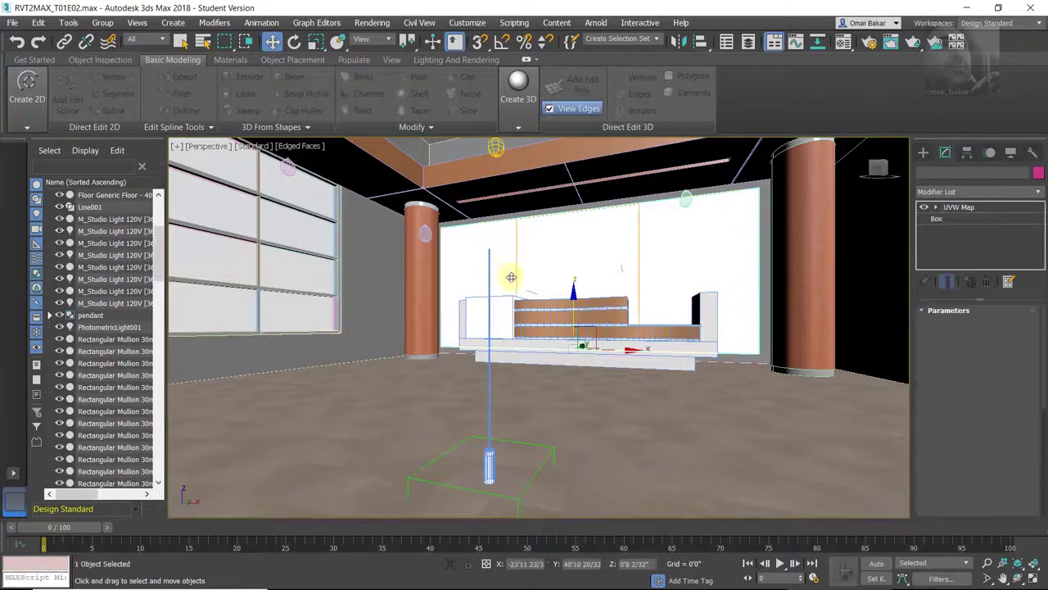
click(488, 373)
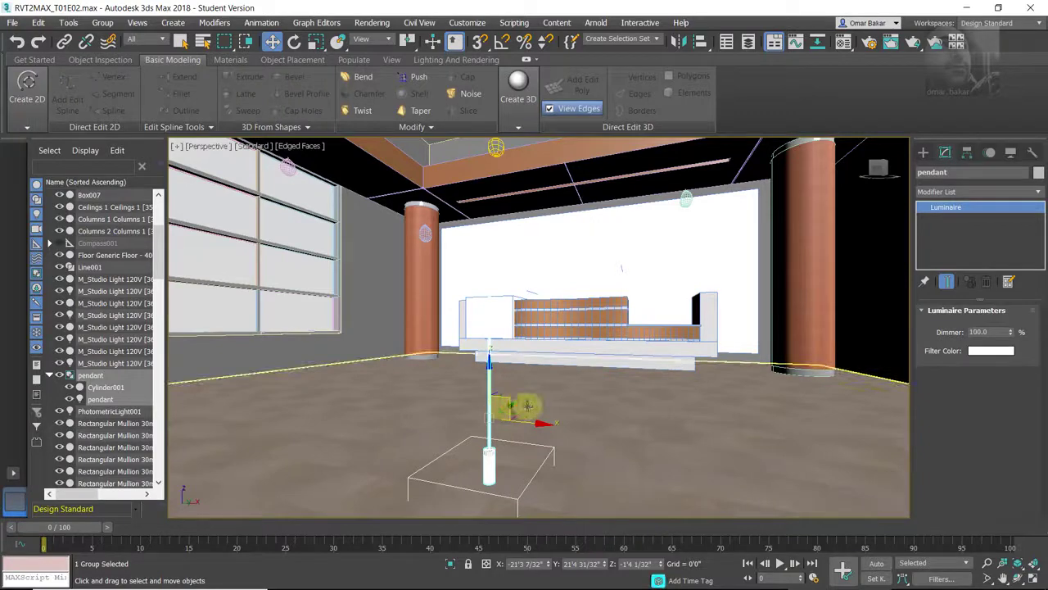
- Move the pendant assembly beside the reception desk and raise it toward the ceiling beam
alt+middle_drag(604, 417, 579, 432)
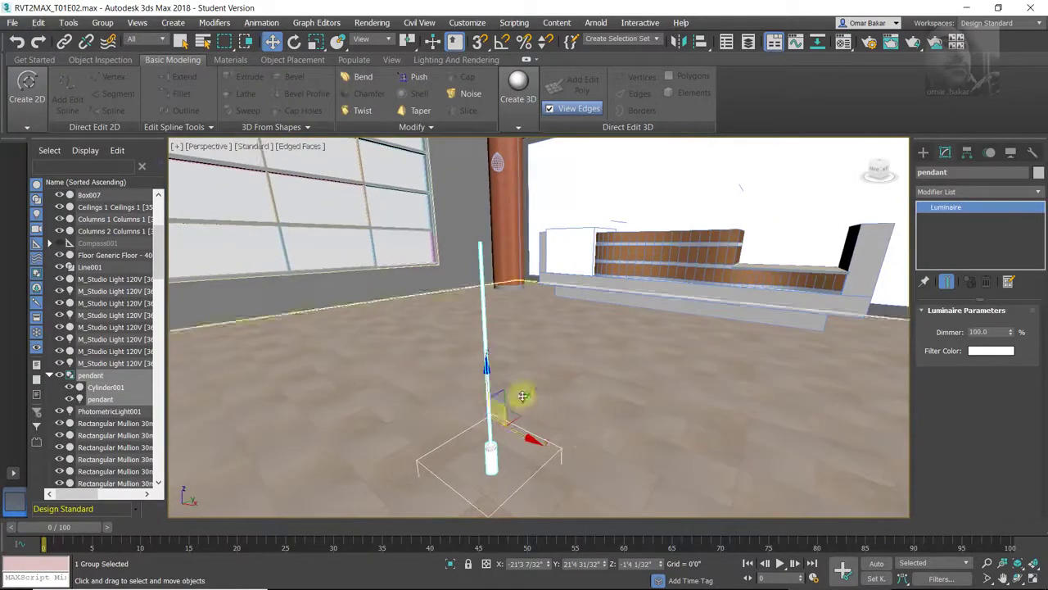
drag(574, 381, 726, 288)
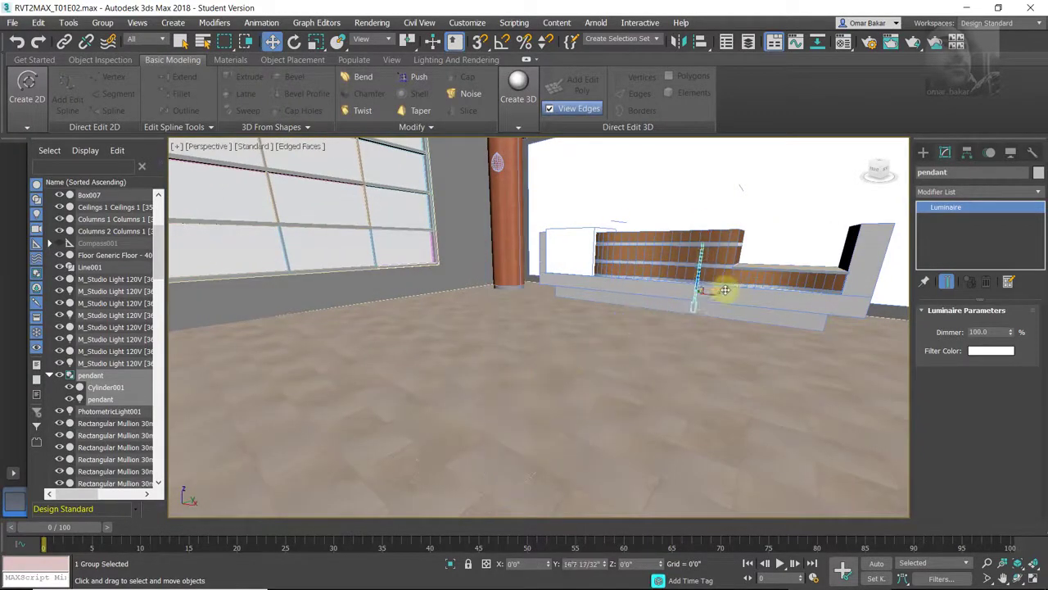
alt+middle_drag(622, 382, 652, 376)
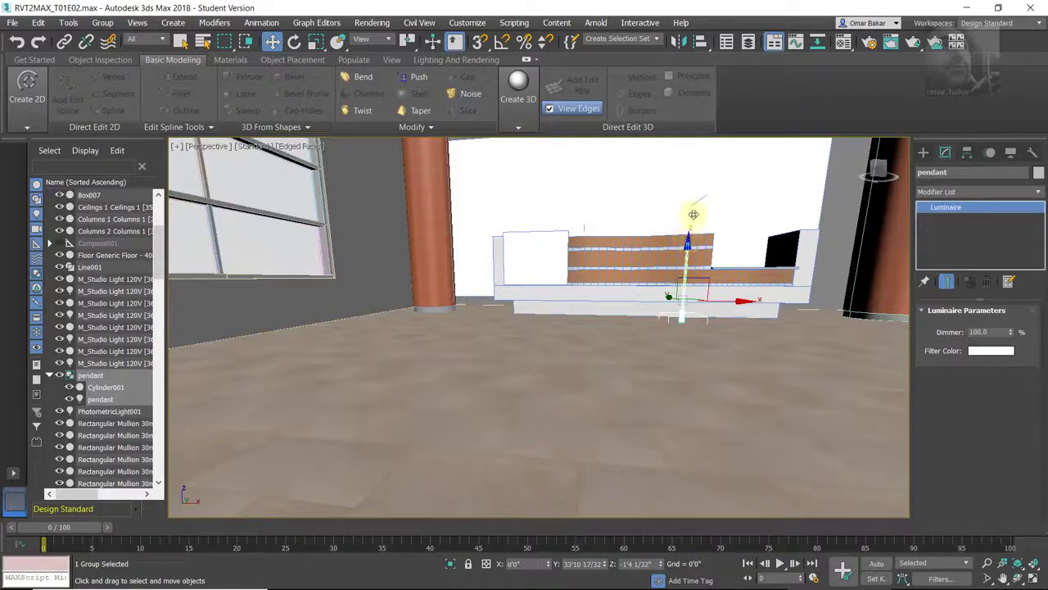
mouse_move(740, 265)
middle_down()
mouse_move(709, 358)
mouse_move(664, 333)
middle_up()
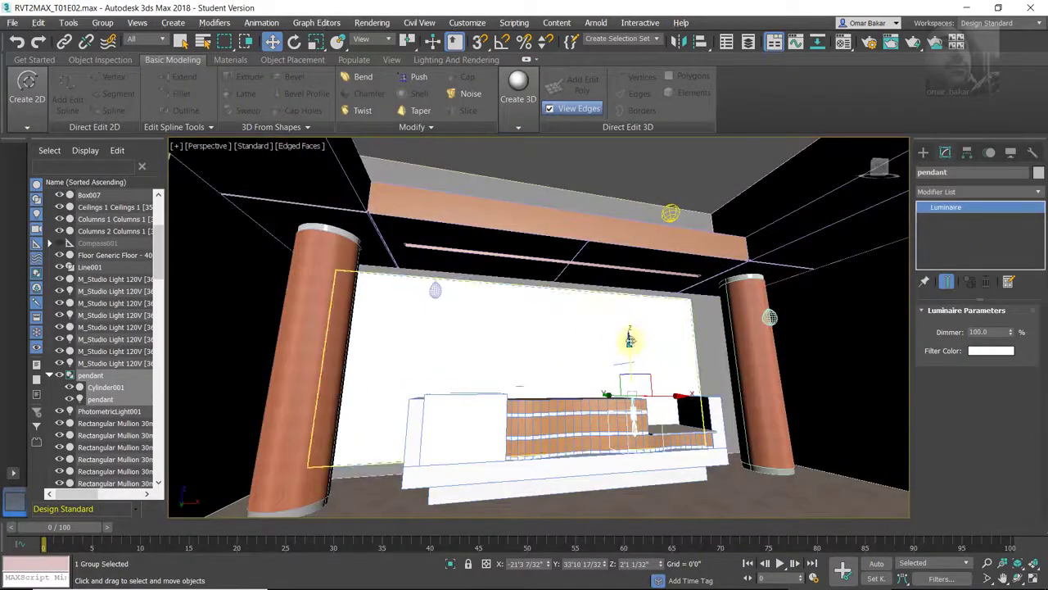
drag(630, 338, 636, 262)
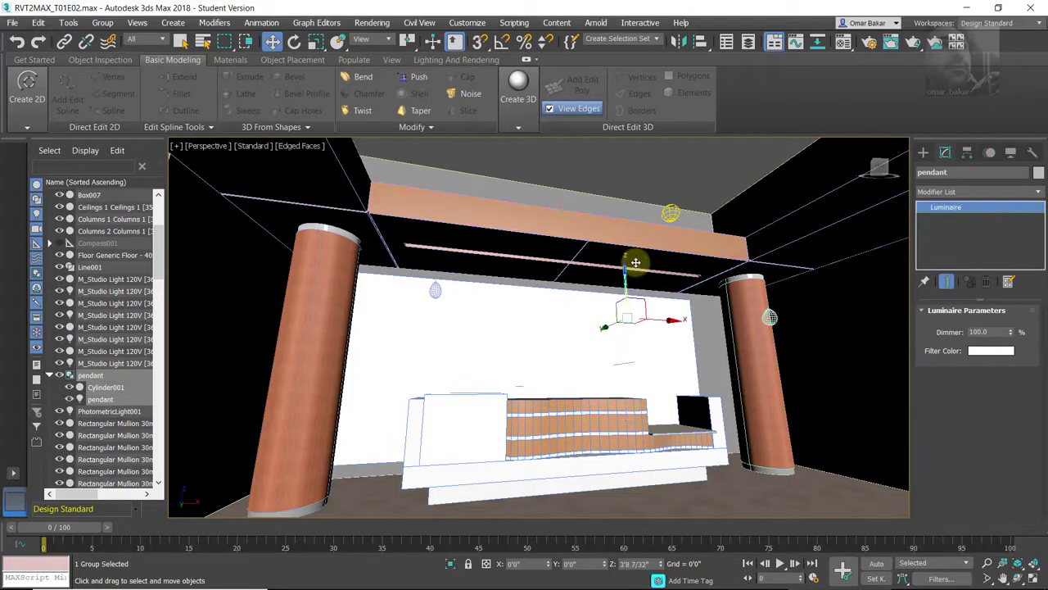
mouse_move(636, 262)
alt+middle_down()
mouse_move(647, 332)
mouse_move(552, 321)
alt+middle_up()
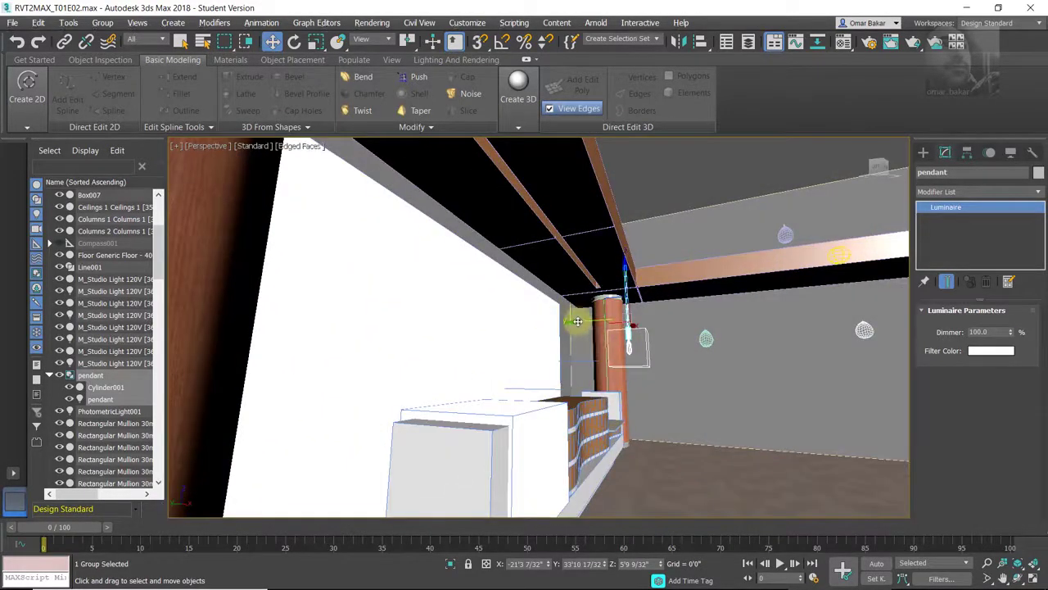
- Slide the pendant under the beam in line with the column, at about Z 7'3 21/32"
drag(583, 321, 533, 326)
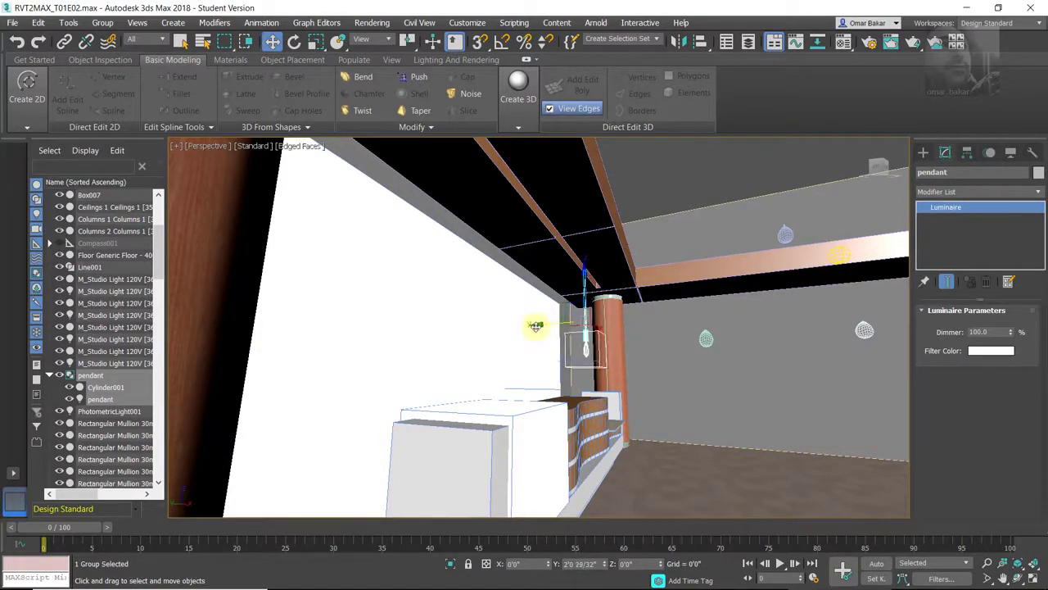
alt+middle_drag(532, 325, 533, 324)
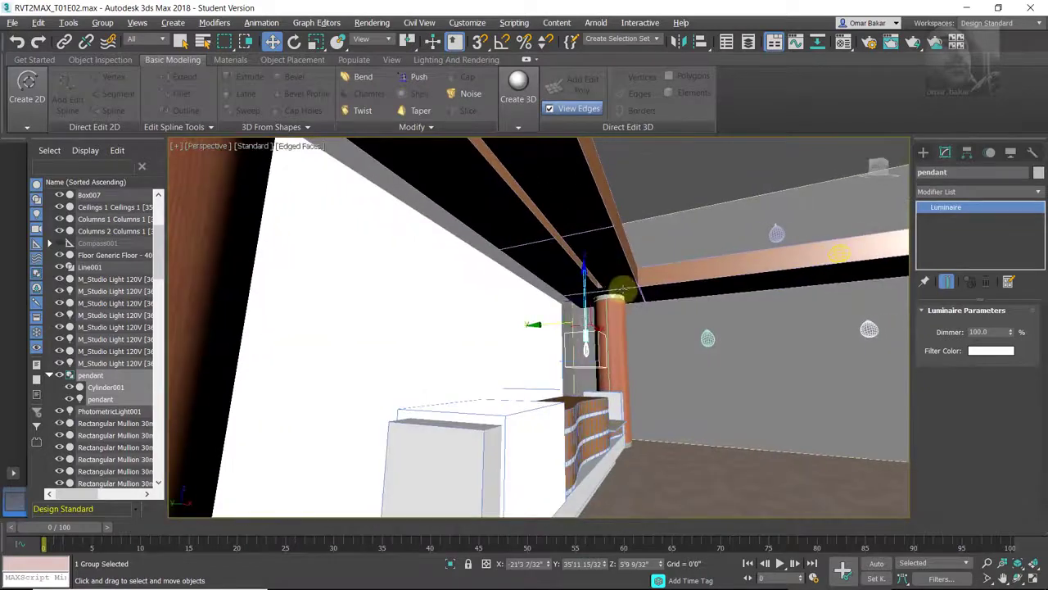
alt+middle_drag(573, 288, 623, 281)
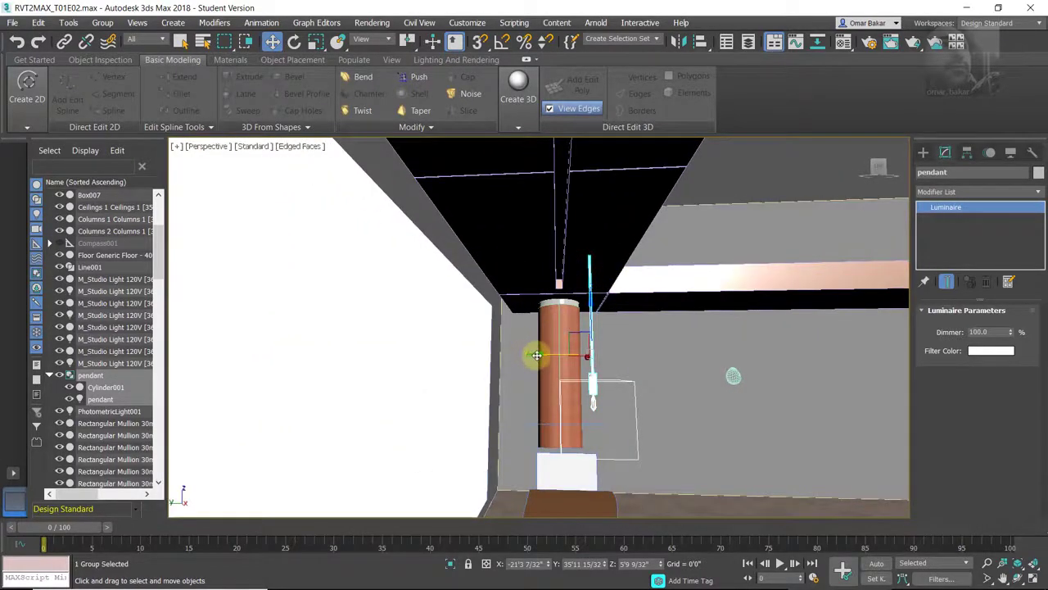
drag(536, 355, 505, 354)
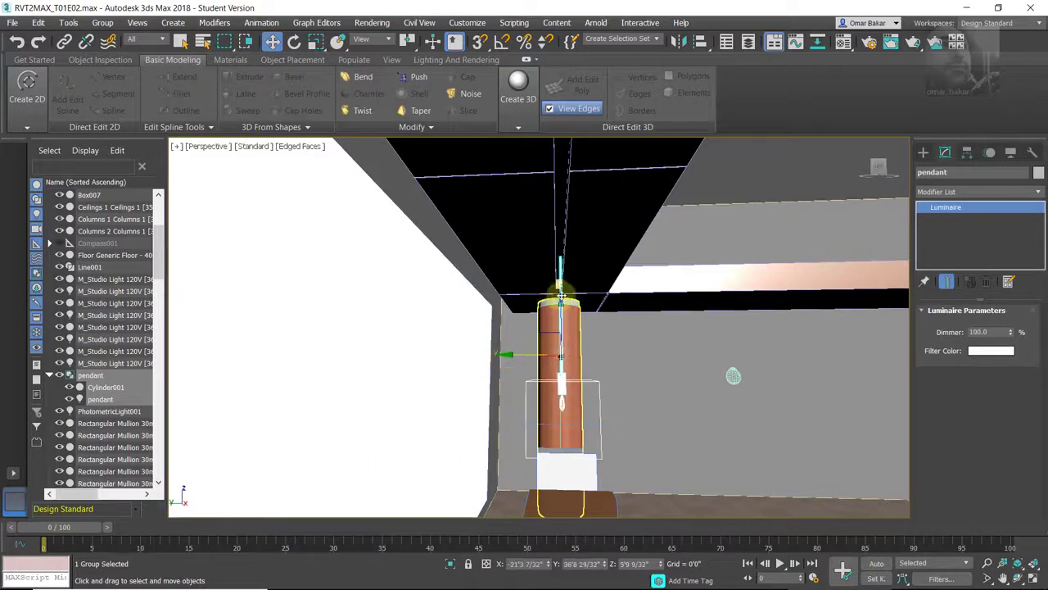
drag(565, 289, 563, 276)
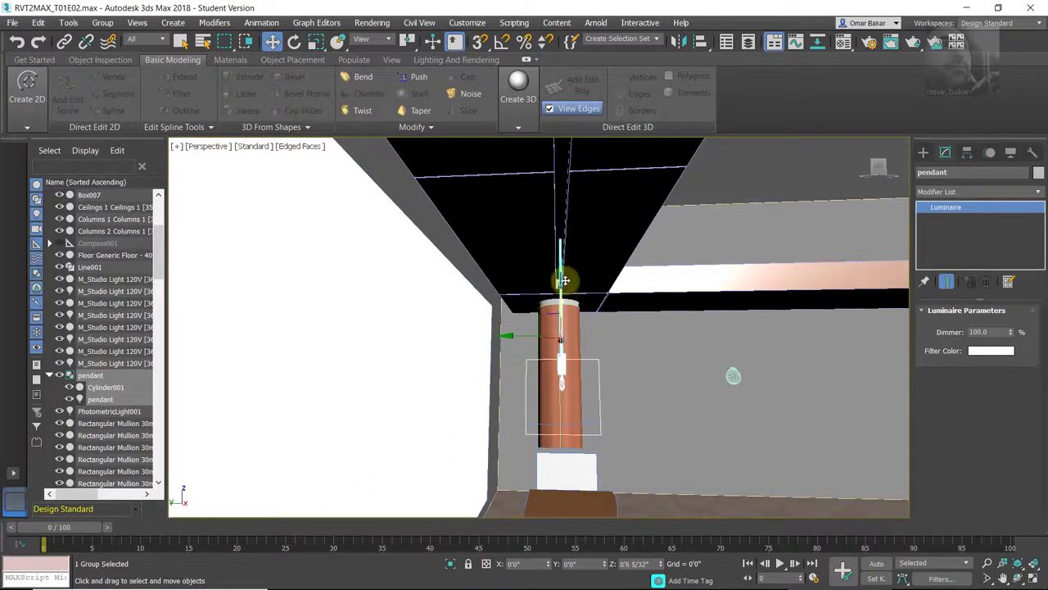
mouse_move(568, 276)
alt+middle_down()
mouse_move(541, 286)
mouse_move(552, 288)
mouse_move(562, 254)
mouse_move(583, 256)
mouse_move(562, 269)
mouse_move(597, 246)
mouse_move(543, 235)
mouse_move(541, 299)
mouse_move(554, 271)
mouse_move(611, 316)
mouse_move(573, 346)
mouse_move(496, 363)
mouse_move(592, 375)
mouse_move(582, 362)
alt+middle_up()
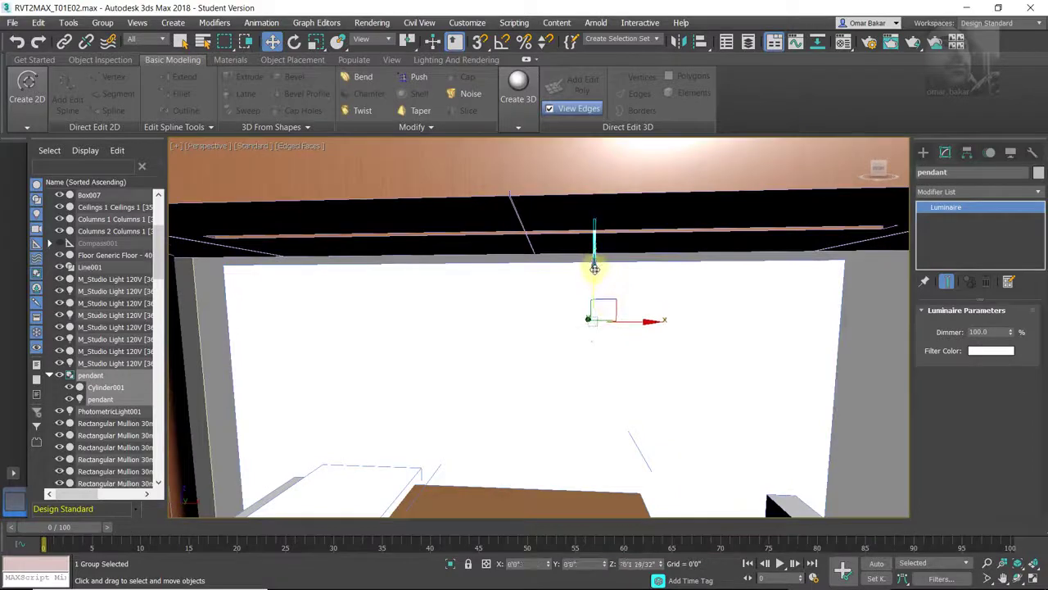
mouse_move(646, 370)
alt+middle_down()
mouse_move(641, 379)
mouse_move(660, 388)
mouse_move(630, 375)
mouse_move(663, 383)
alt+middle_up()
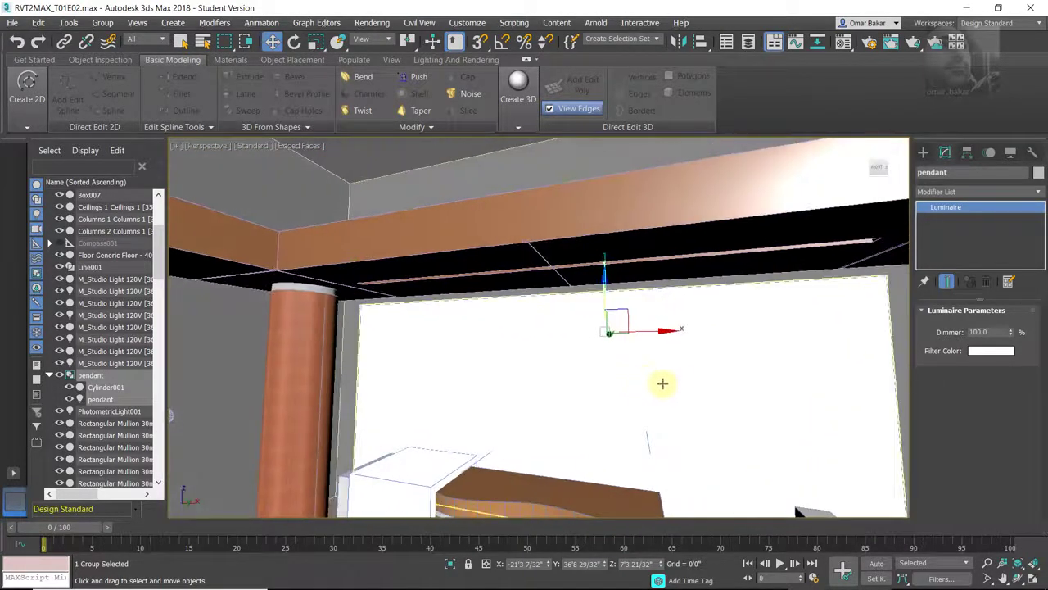
drag(665, 330, 610, 329)
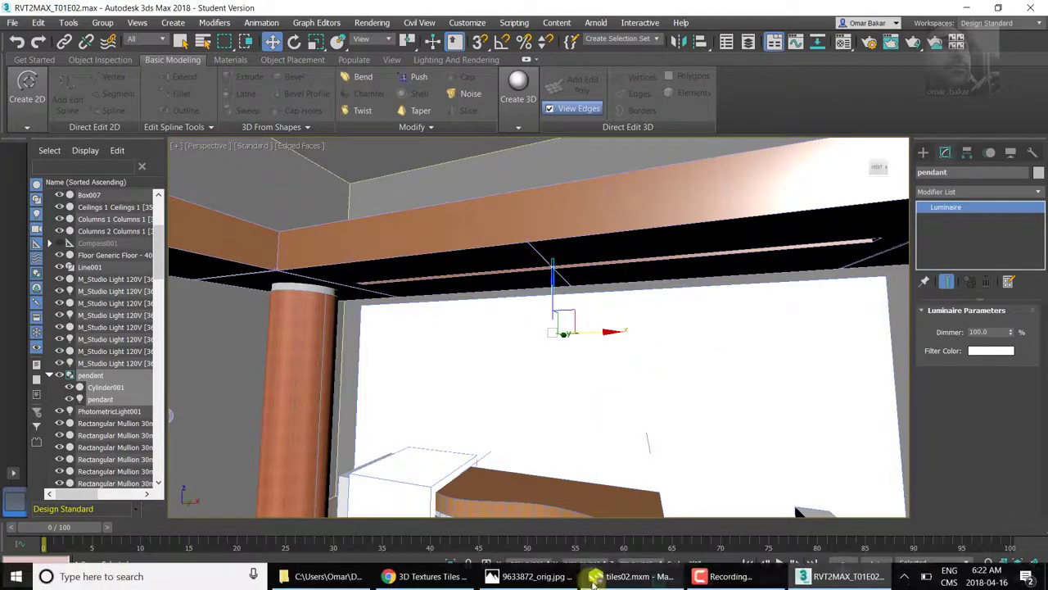
click(532, 577)
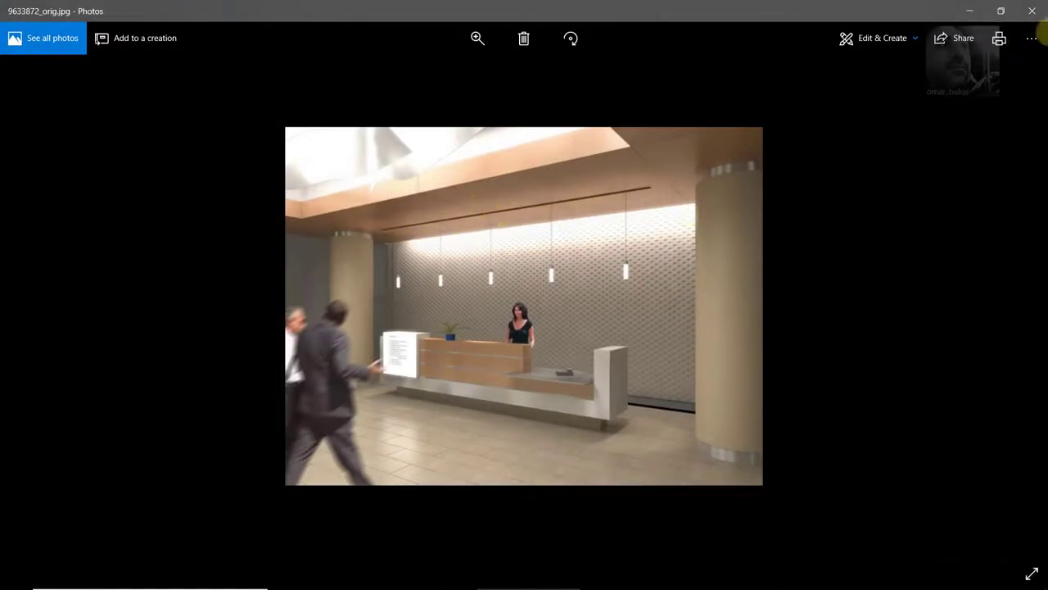
click(979, 16)
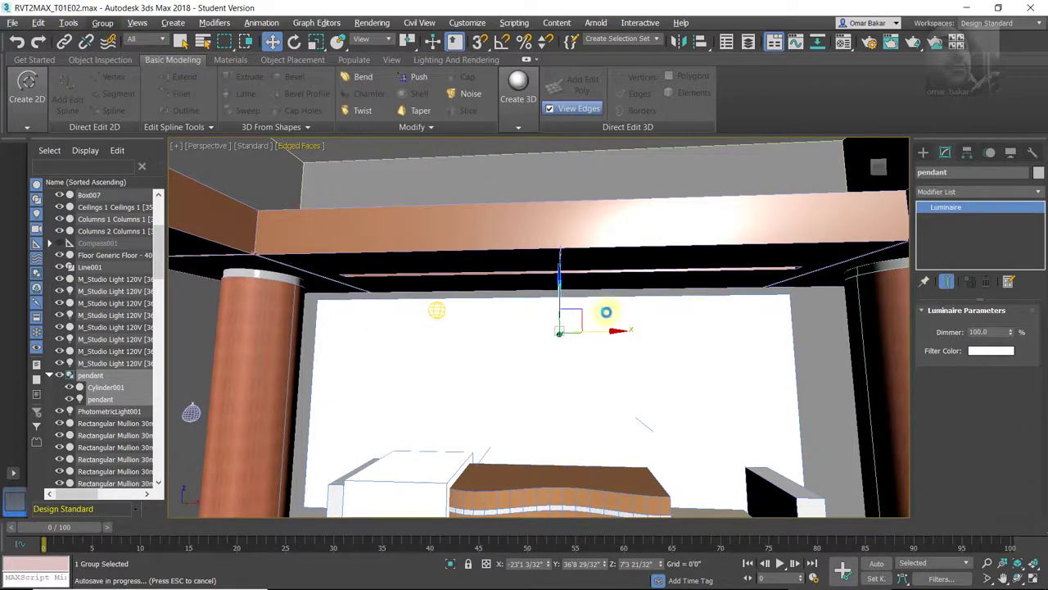
click(69, 24)
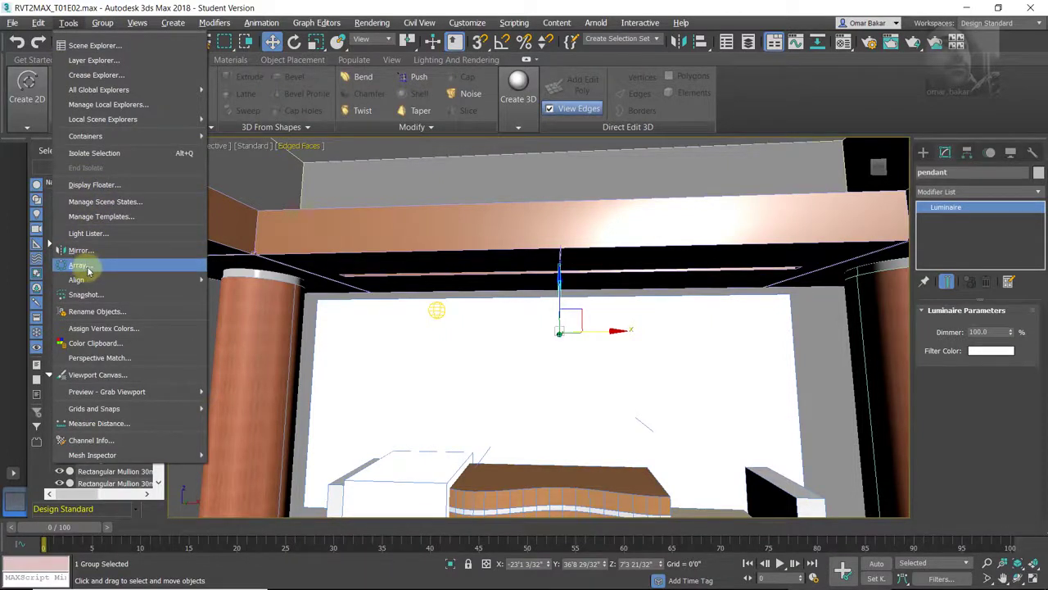
click(69, 23)
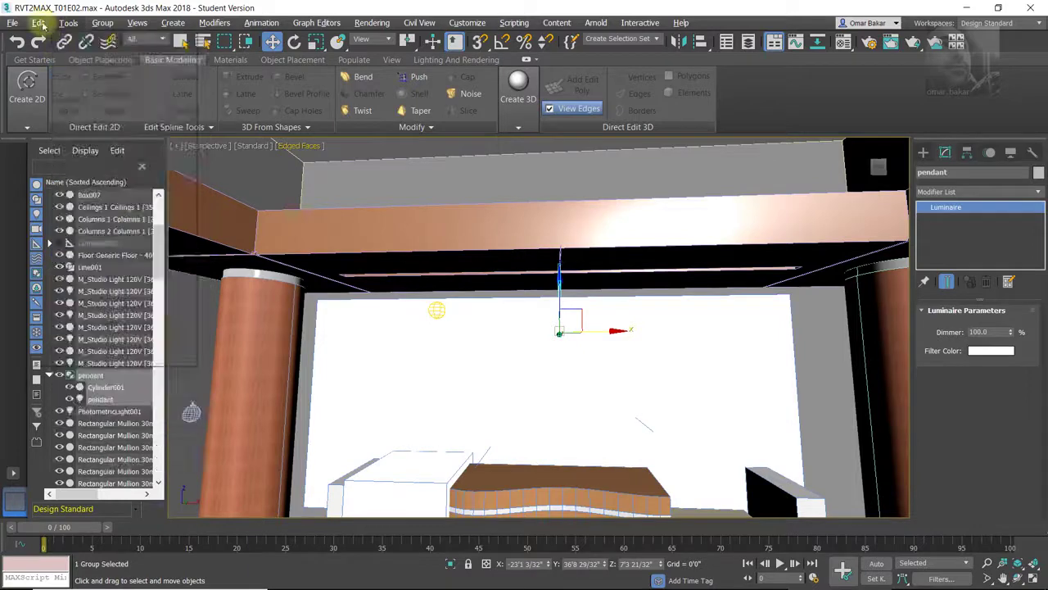
click(69, 22)
click(69, 23)
click(38, 22)
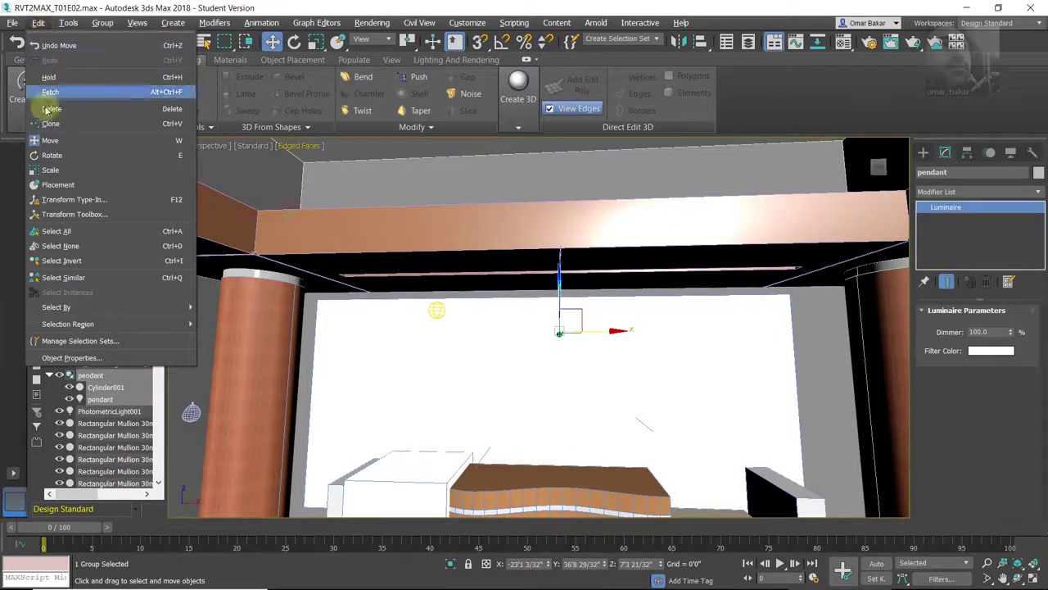
click(395, 9)
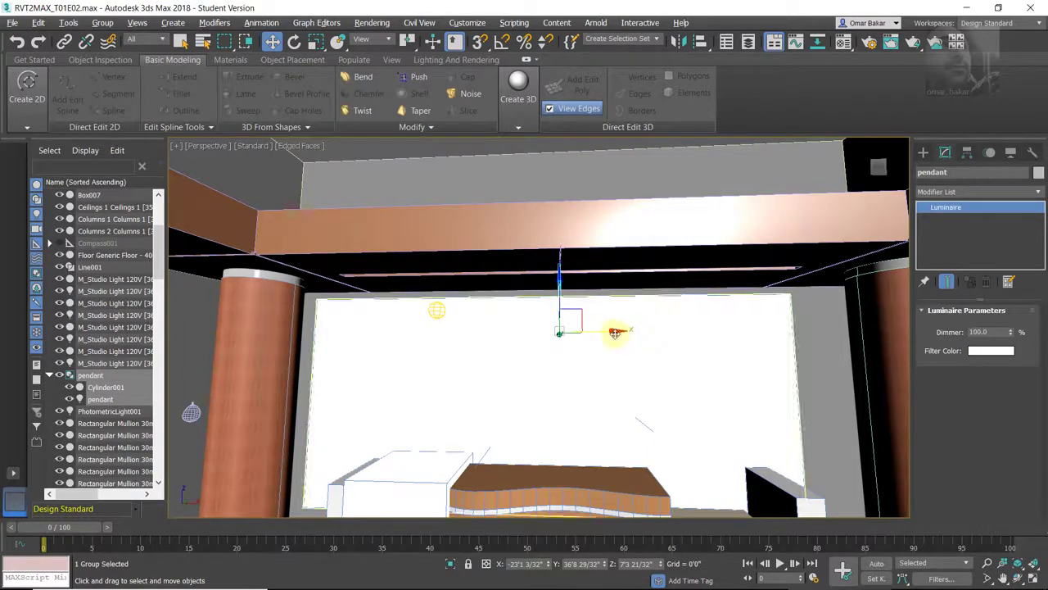
- Shift-drag the pendant right along X to make instanced copies pendant002 and pendant004
drag(617, 330, 649, 329)
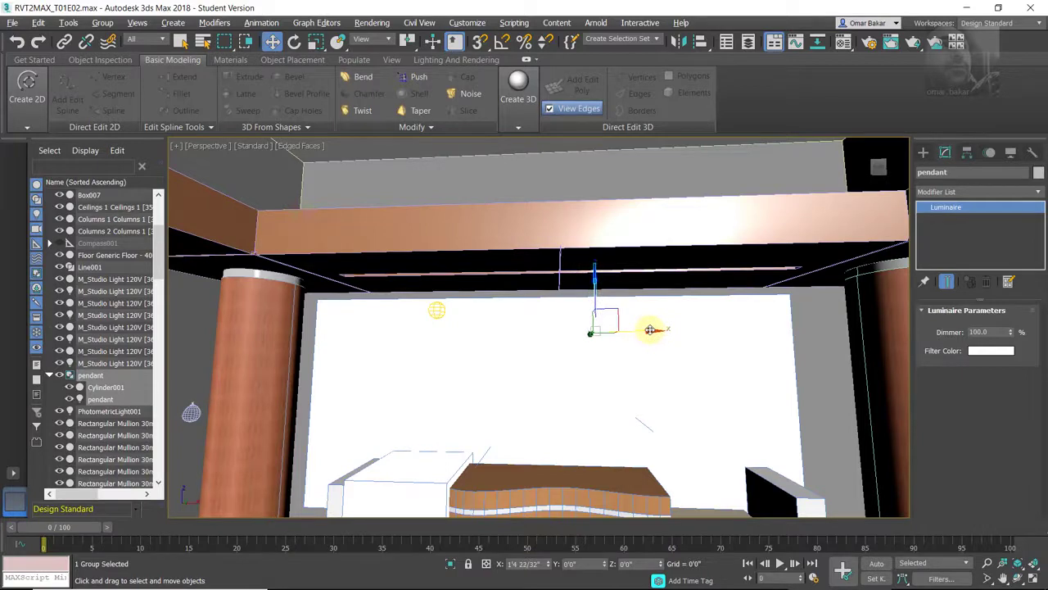
mouse_move(650, 329)
mouse_down()
mouse_move(617, 331)
mouse_move(722, 338)
mouse_up()
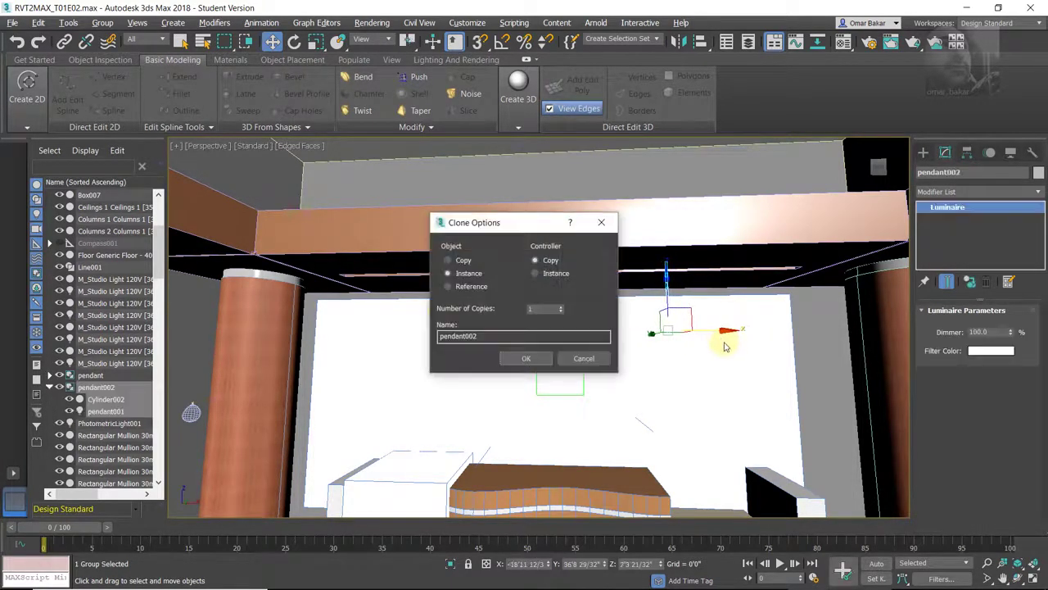
click(463, 274)
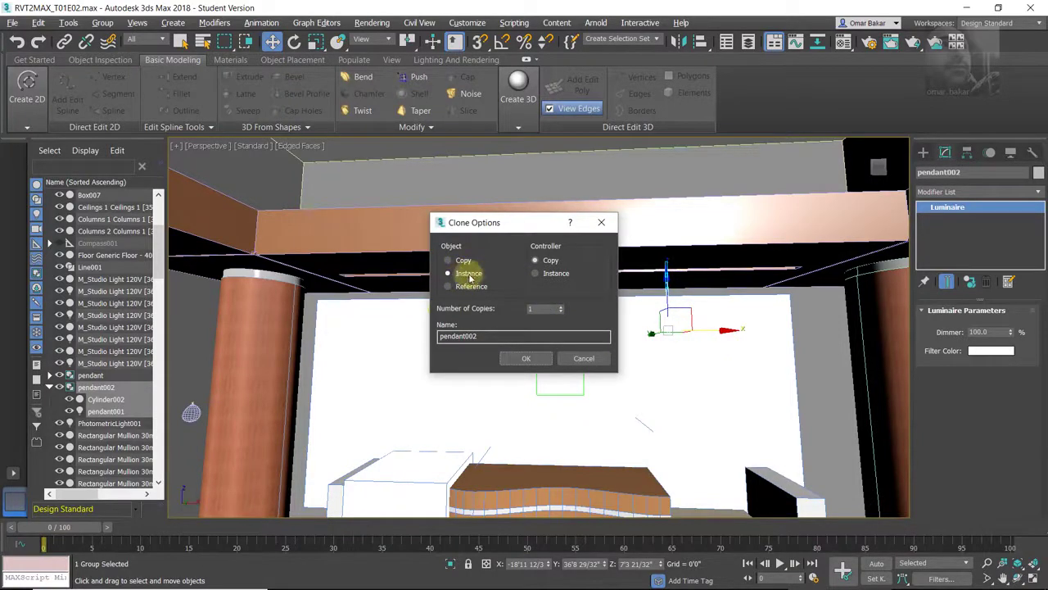
click(526, 360)
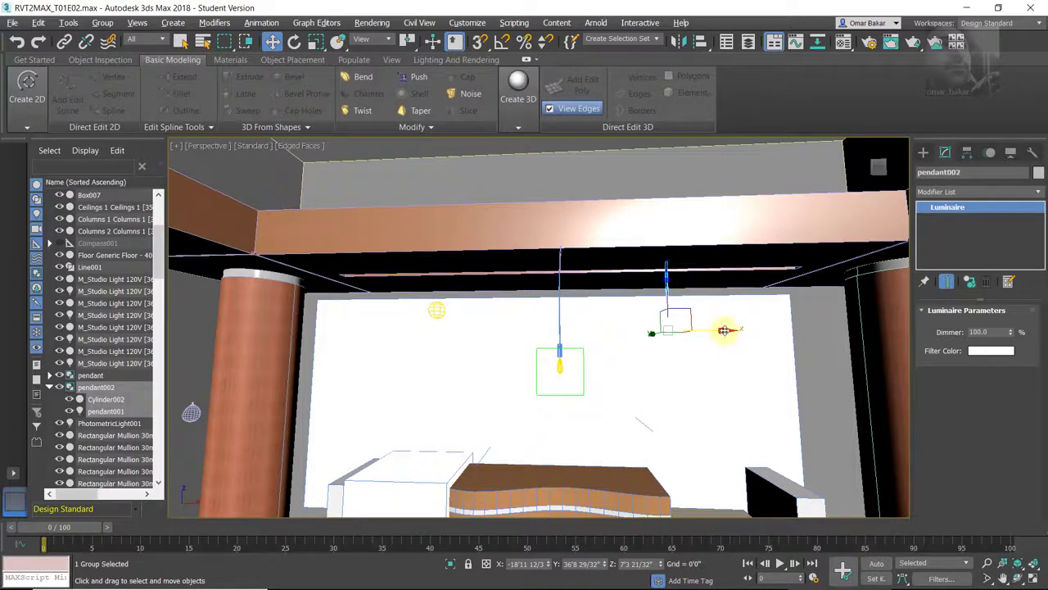
shift+drag(724, 330, 827, 329)
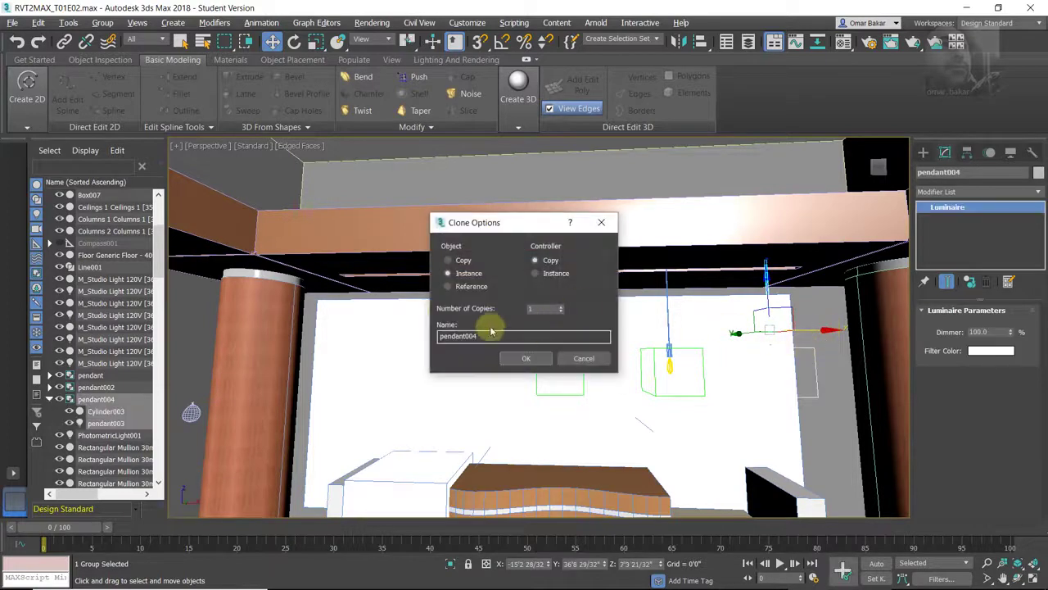
click(448, 272)
click(528, 359)
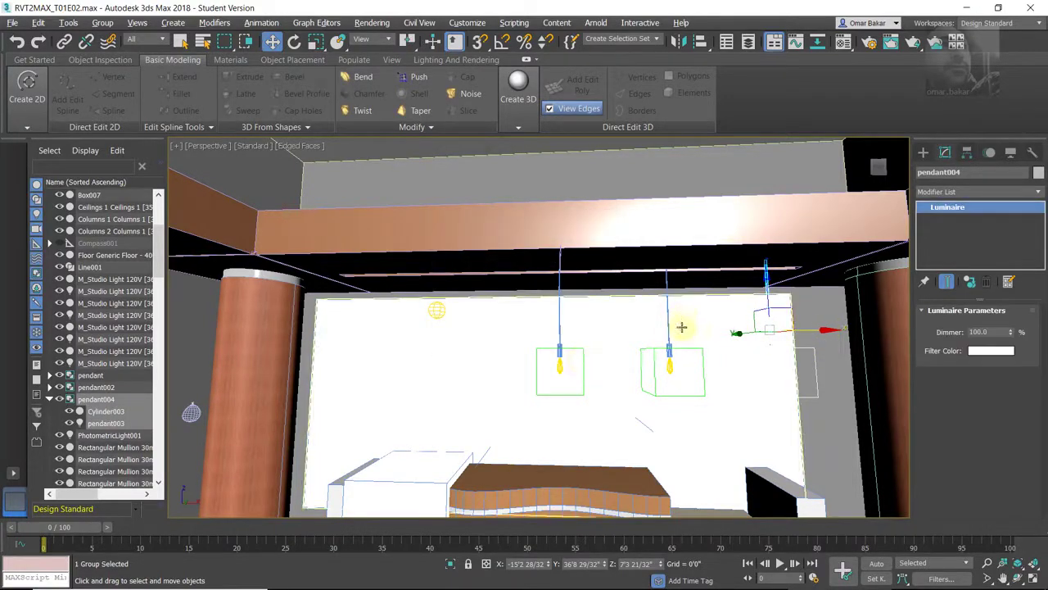
- Clone the original pendant leftward as instances pendant006 and pendant008, undoing the last change
click(561, 311)
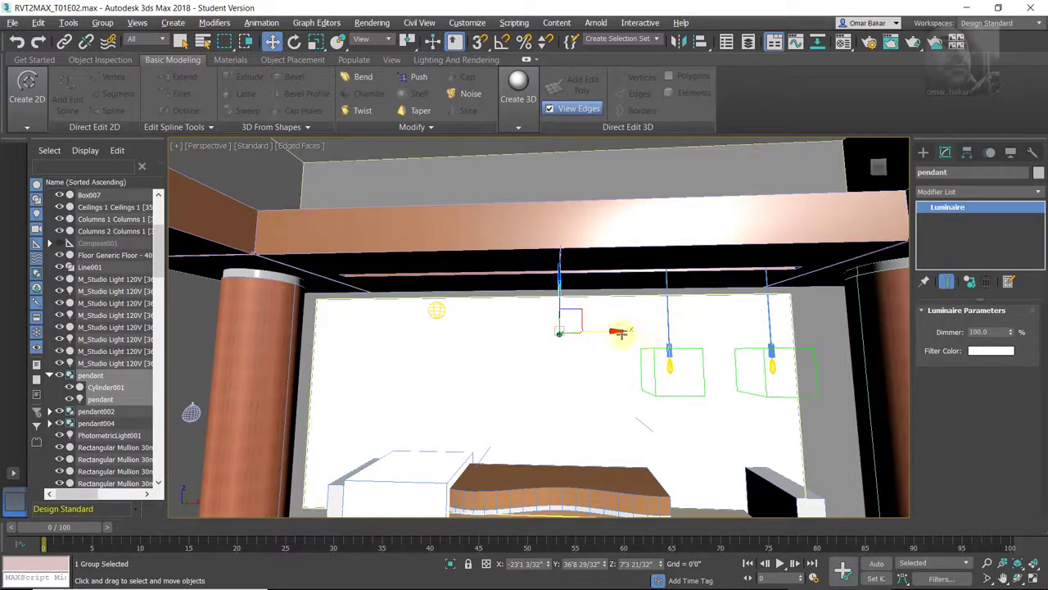
shift+drag(620, 332, 423, 330)
click(527, 354)
click(527, 353)
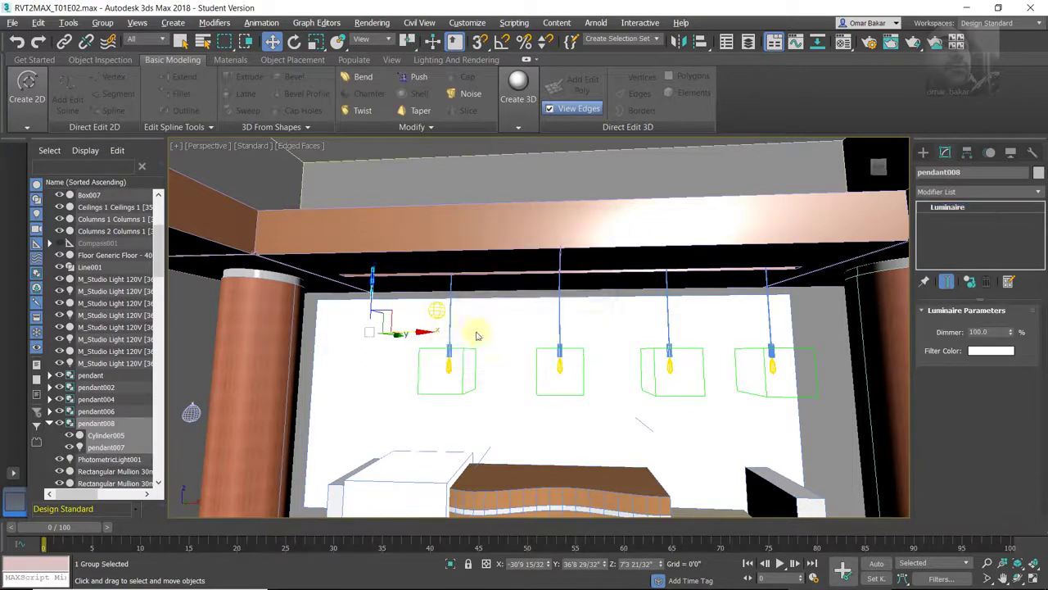
key(ctrl+z)
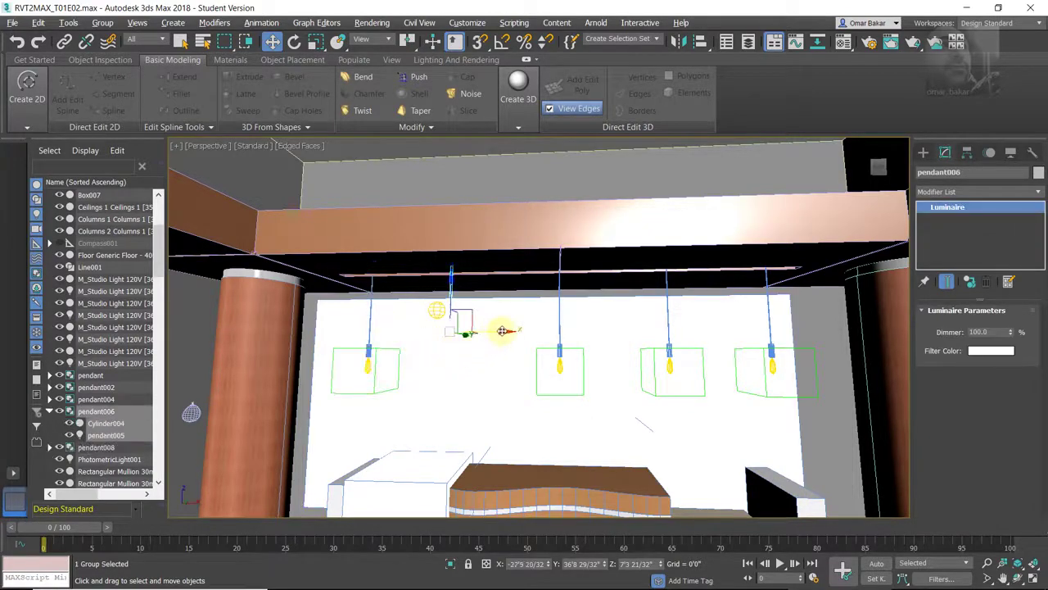
- Move pendant002 and pendant004 along X so the row is evenly spaced
drag(506, 330, 514, 331)
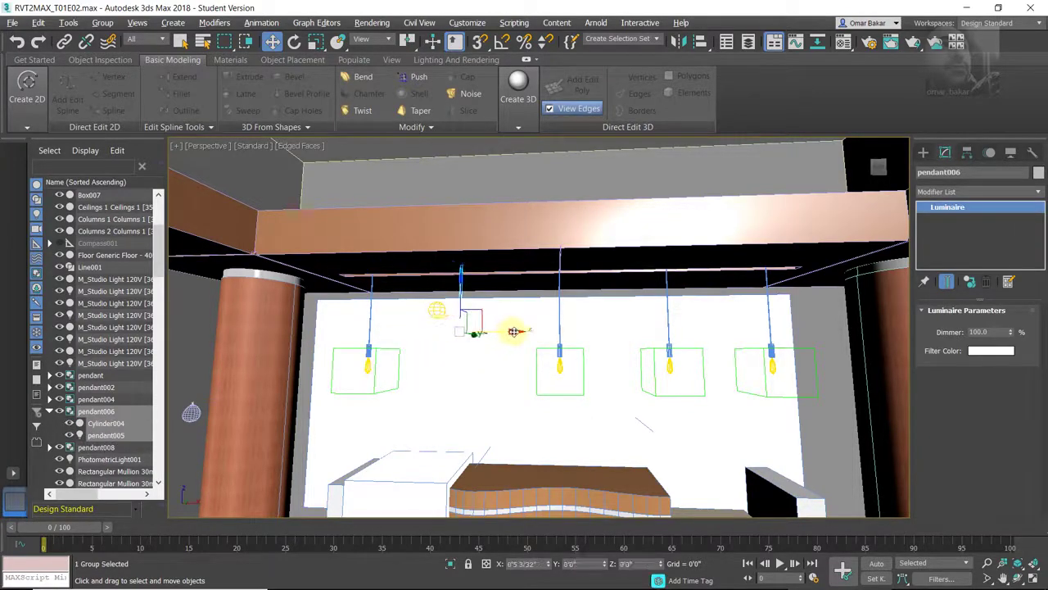
click(670, 350)
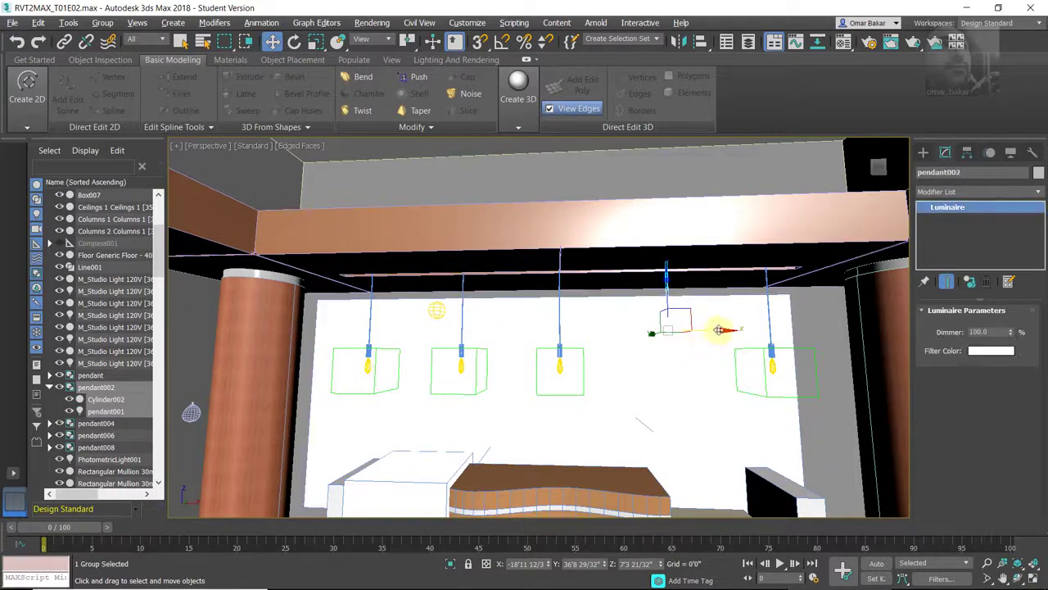
drag(718, 330, 771, 346)
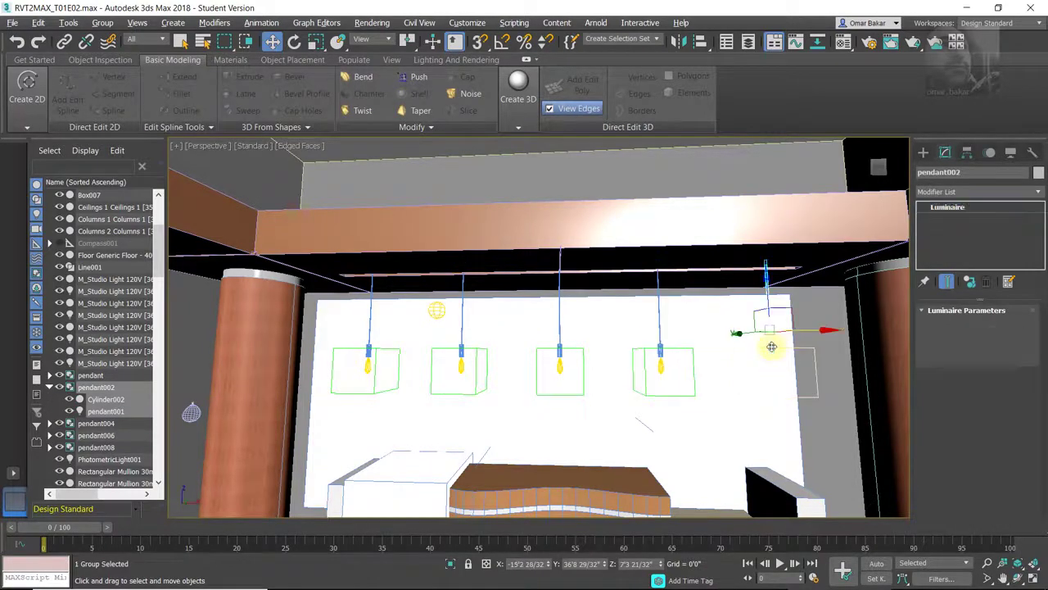
click(771, 347)
drag(824, 330, 819, 330)
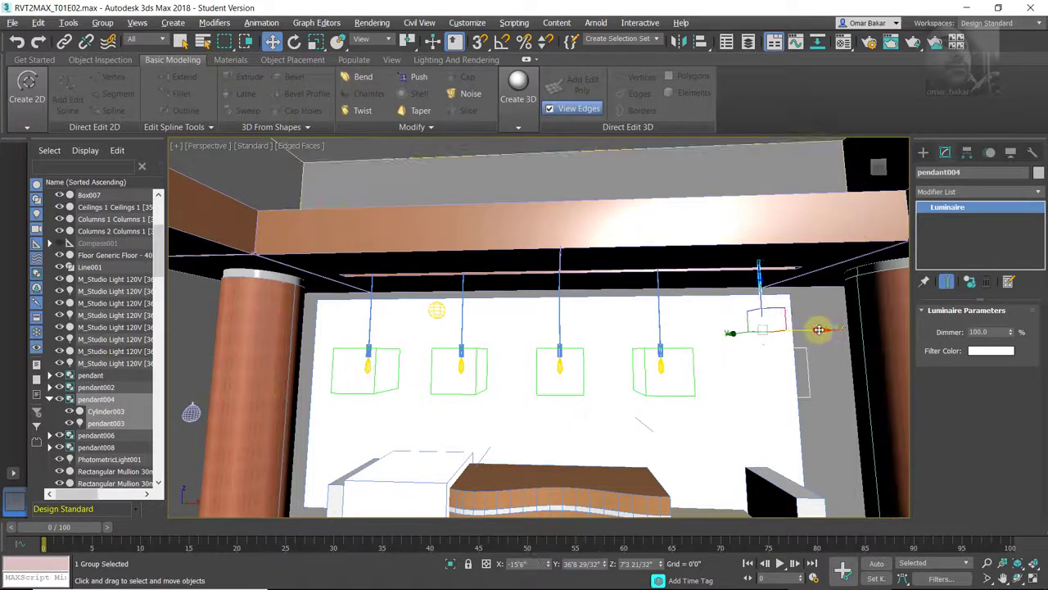
- Switch the Perspective viewport to the 3D View 1 camera and render it
click(210, 145)
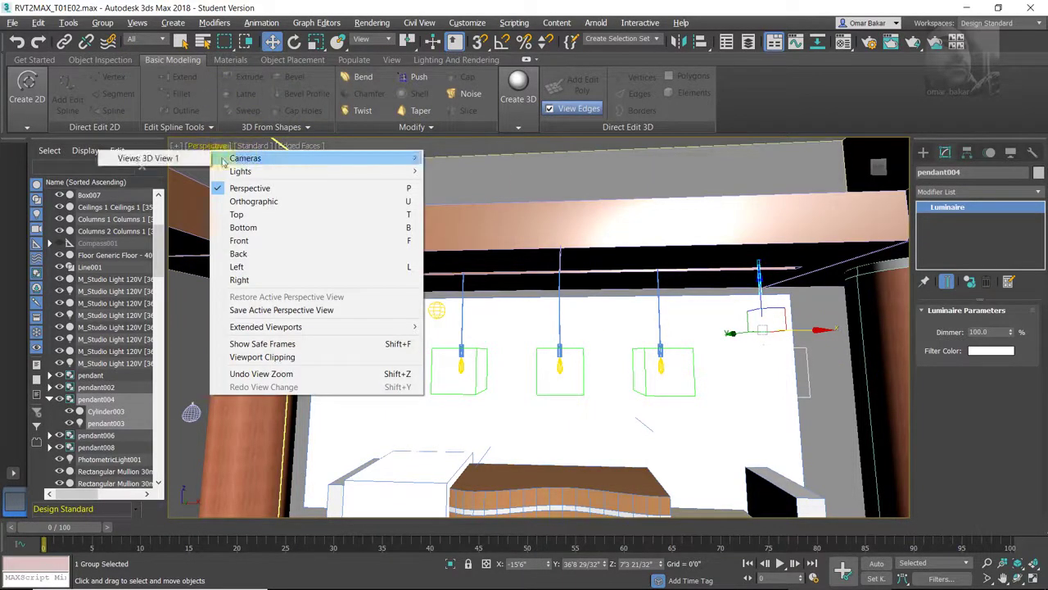
click(169, 158)
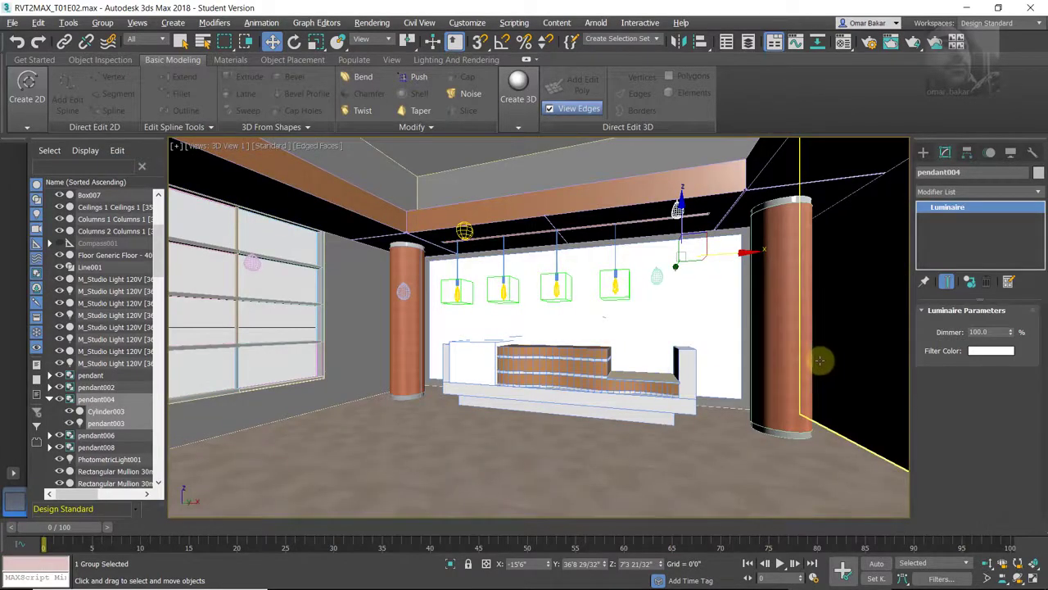
click(913, 47)
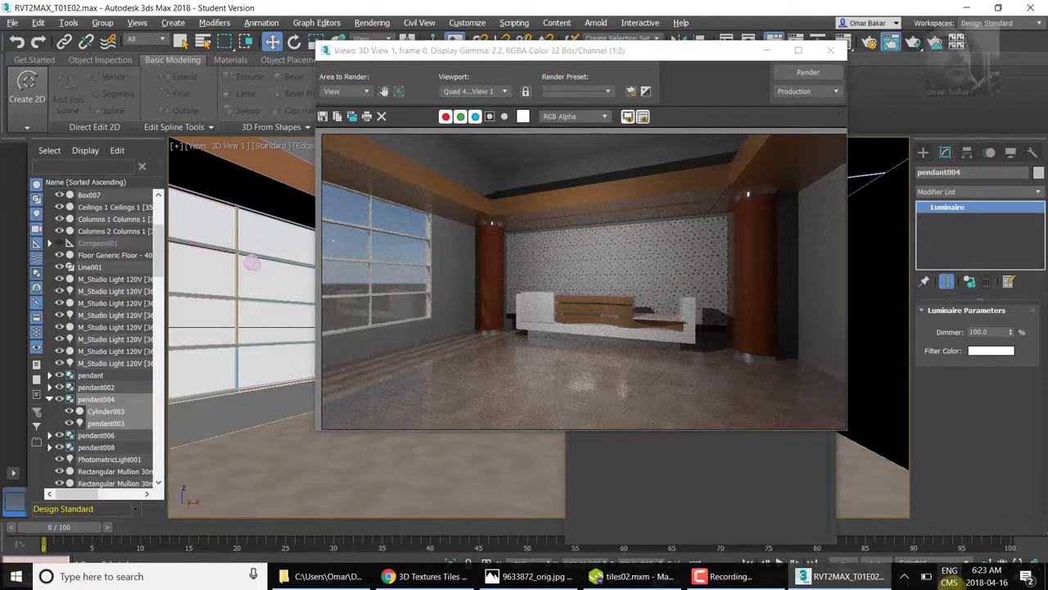
- Re-render with Shift+Q, continue past missing map coordinates, close the ART messages, and move the frame window
key(shift+q)
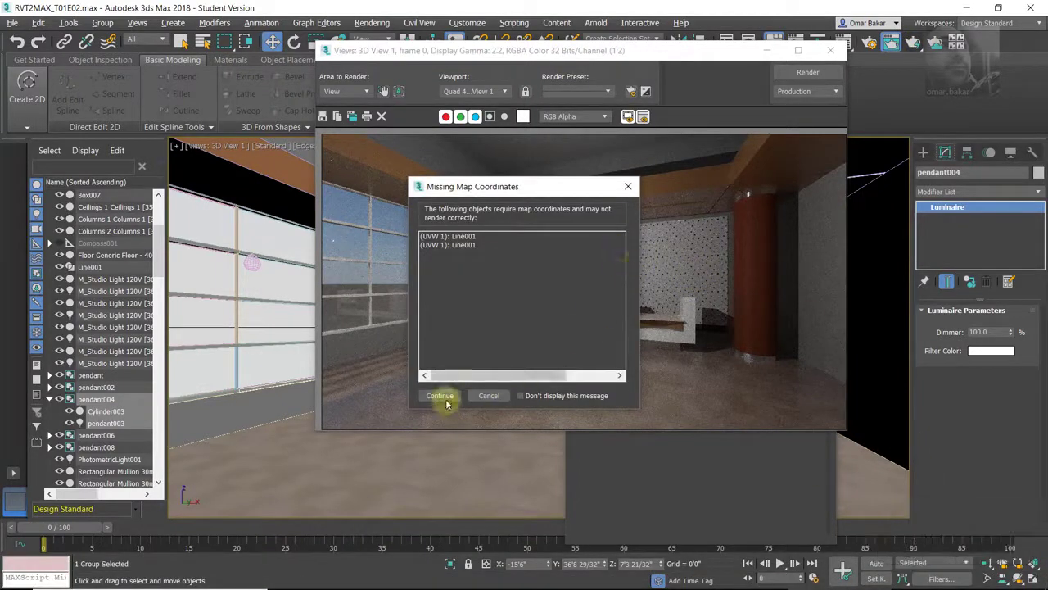
click(440, 395)
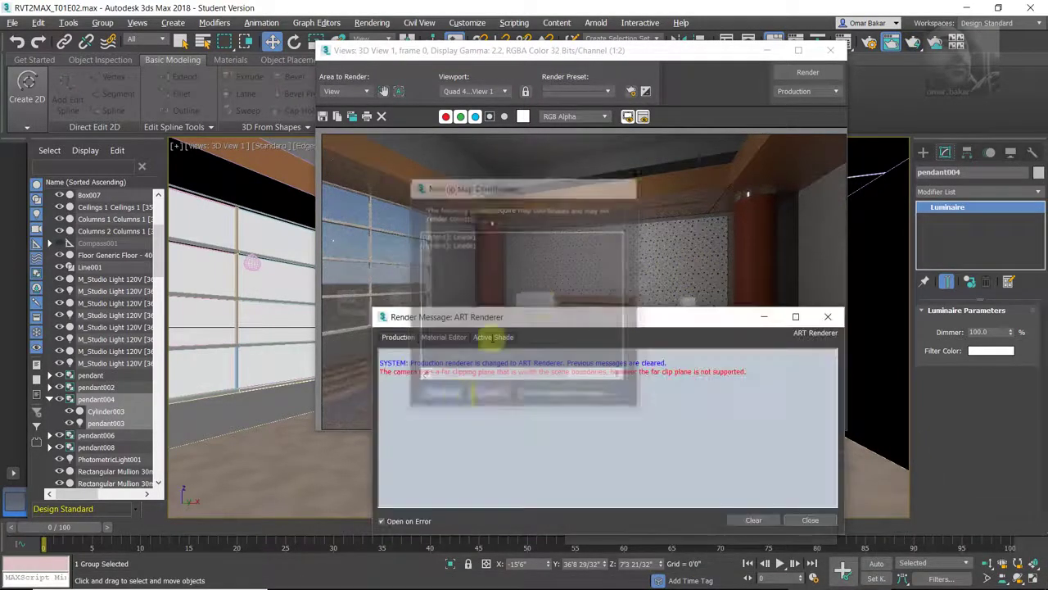
click(809, 520)
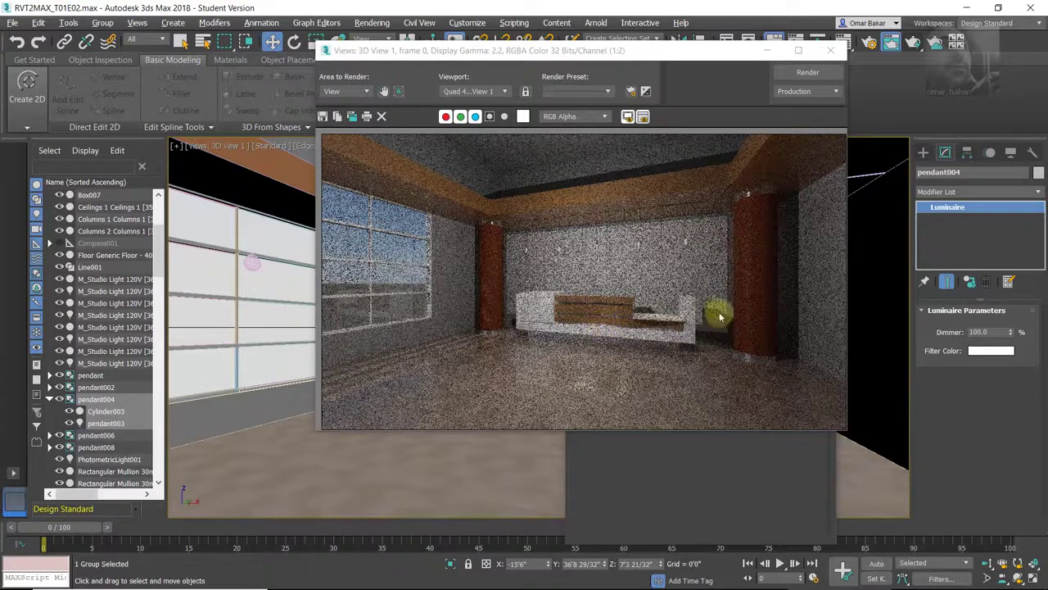
drag(592, 50, 517, 51)
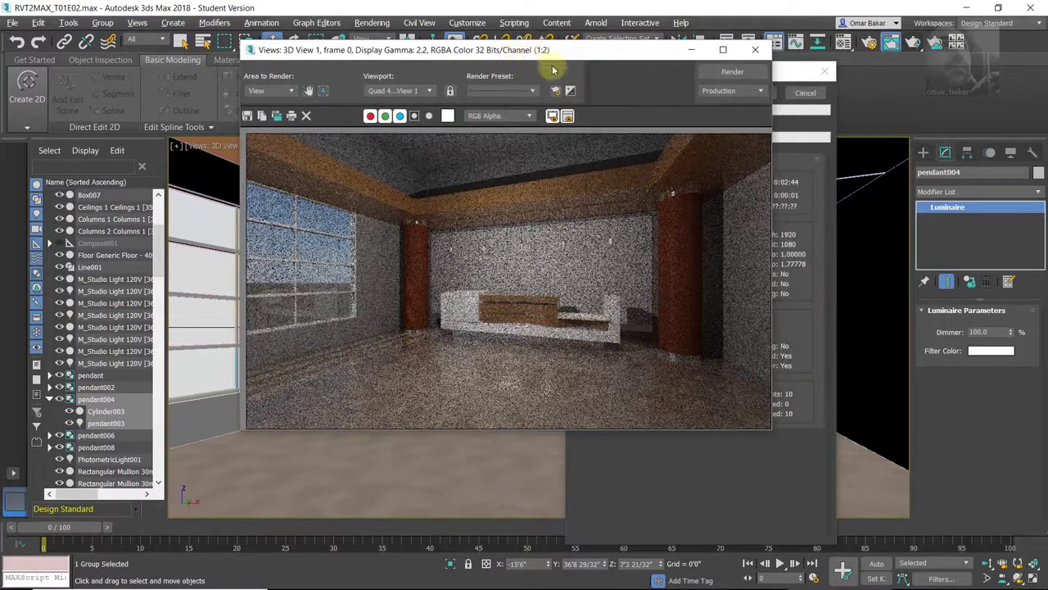
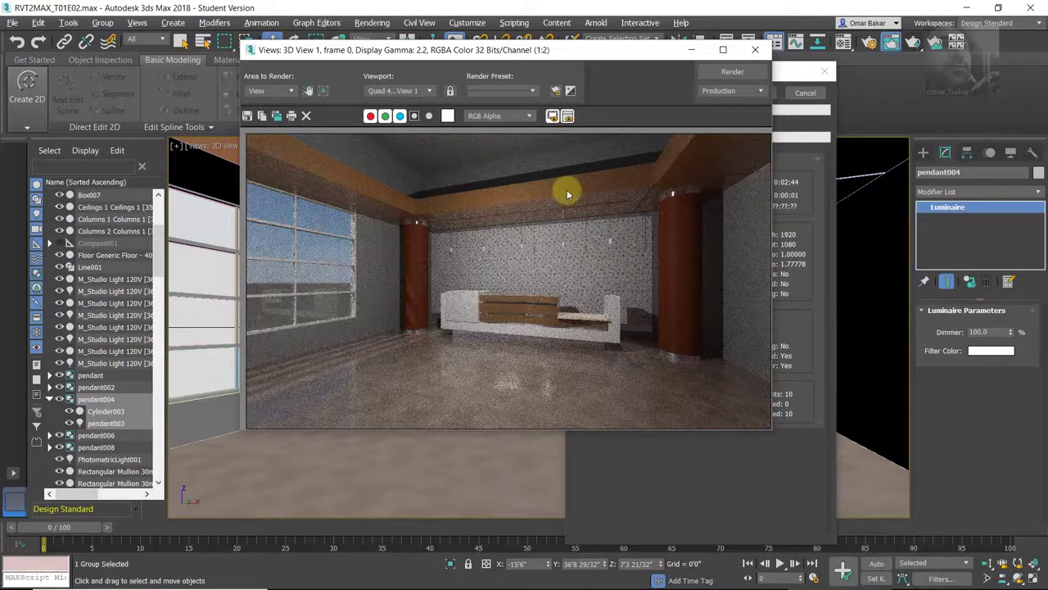
- Move the render preview aside and compare it with the reference lobby photo
mouse_move(571, 52)
mouse_down()
mouse_move(756, 423)
mouse_move(511, 119)
mouse_up()
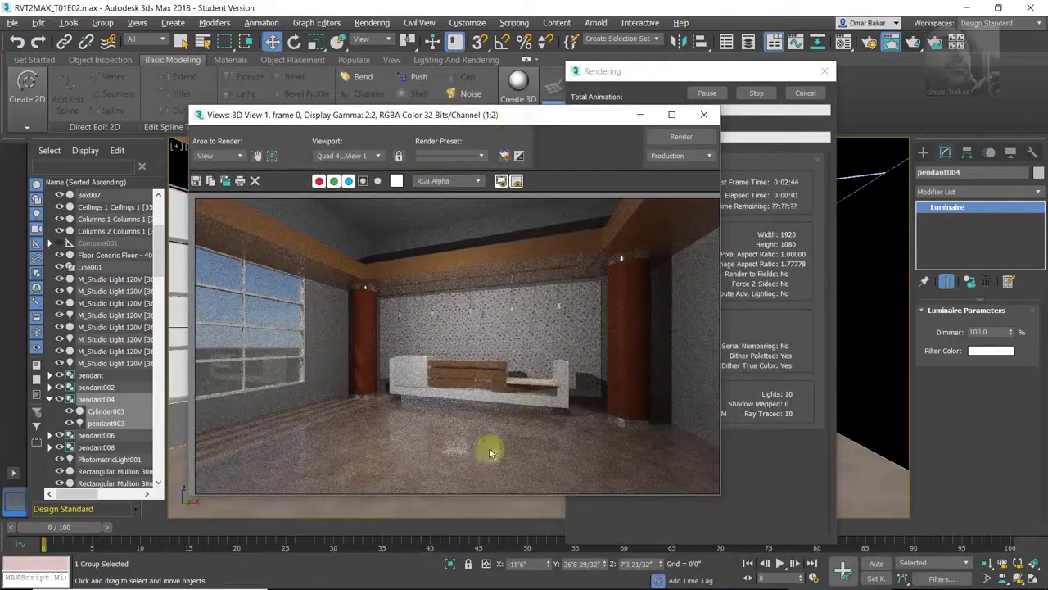
click(531, 576)
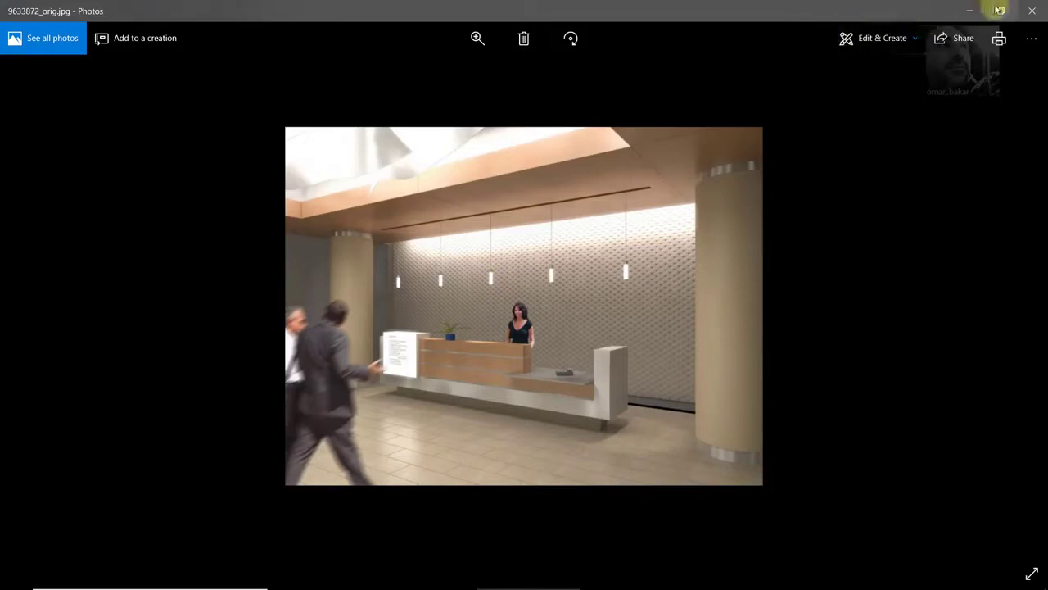
click(969, 11)
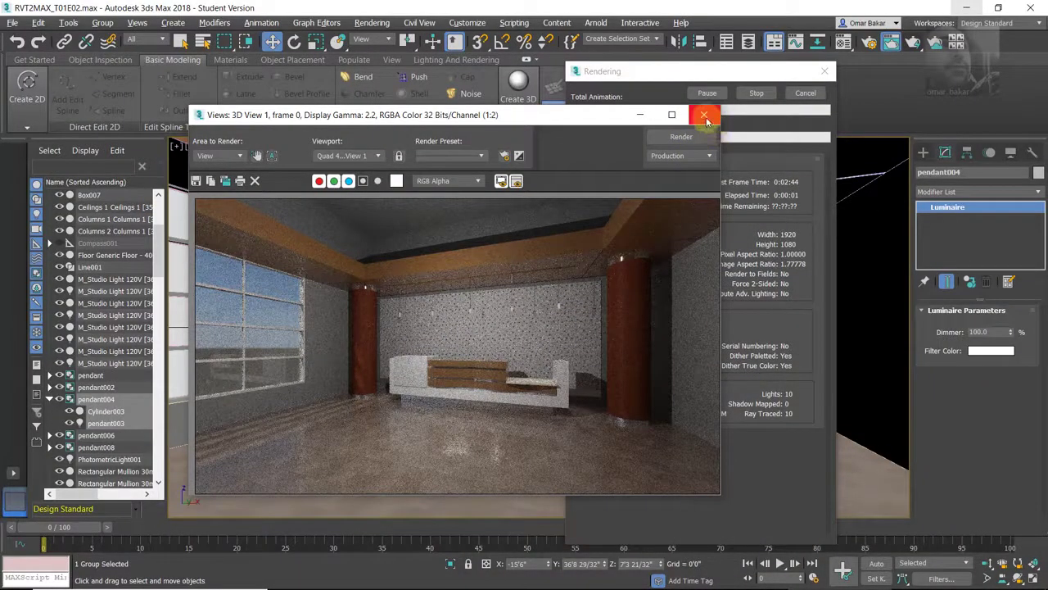
- Stop the render early, then recheck the noisy preview against the reference photo
click(754, 95)
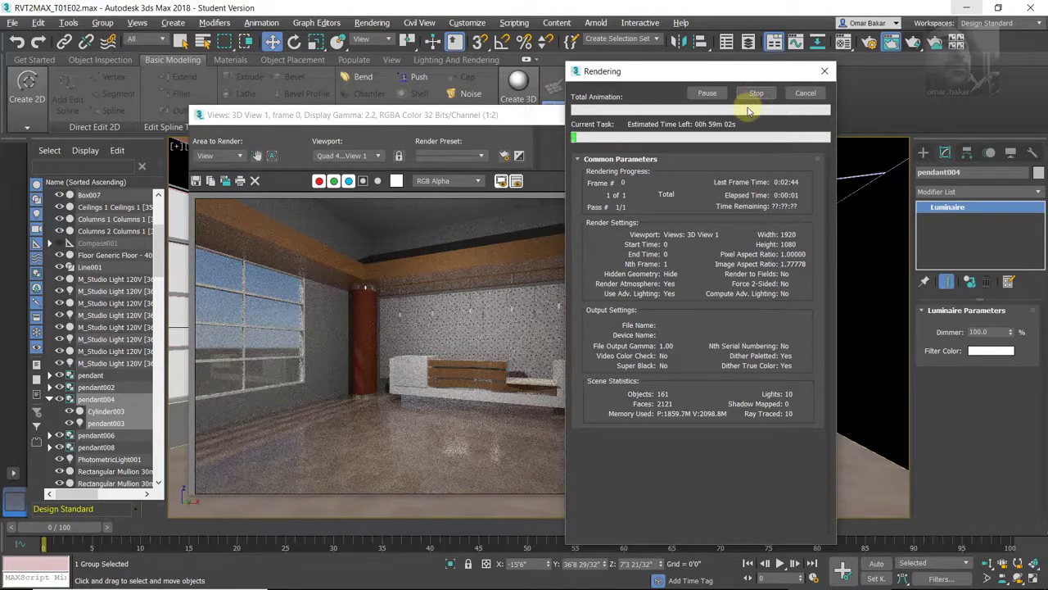
click(758, 99)
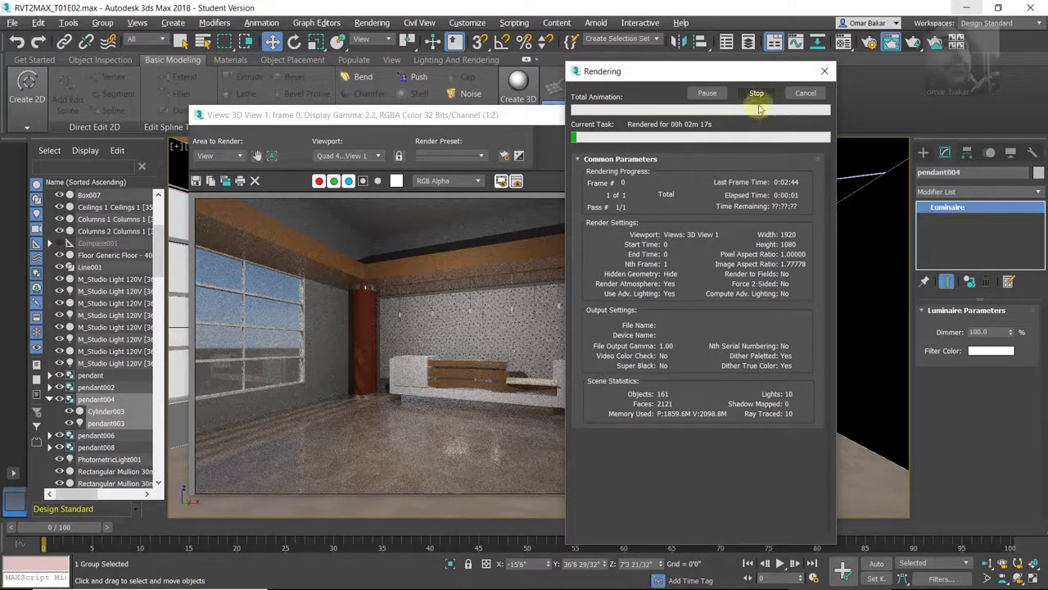
click(755, 94)
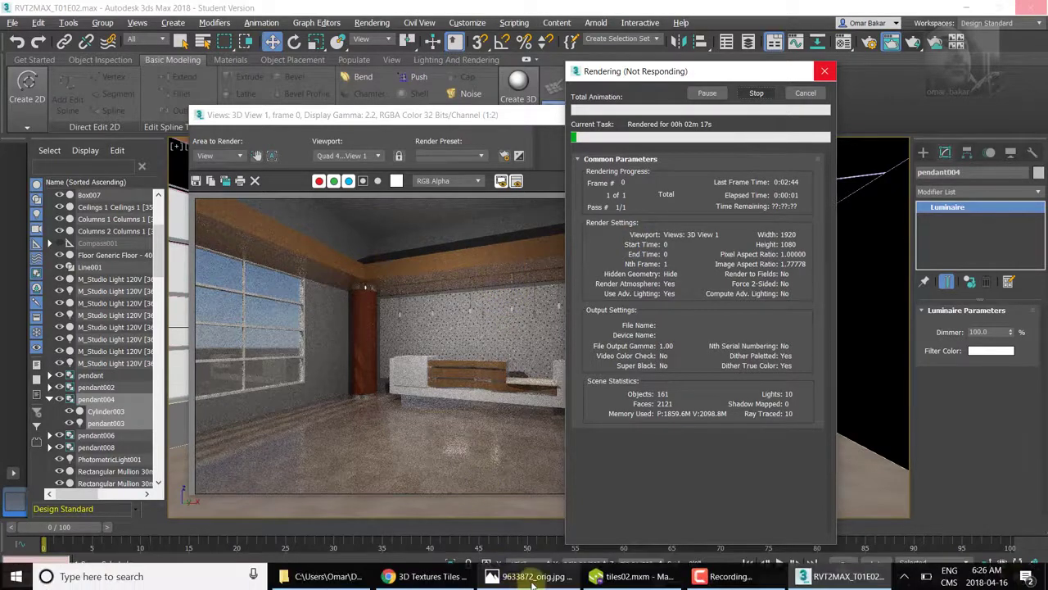
click(533, 578)
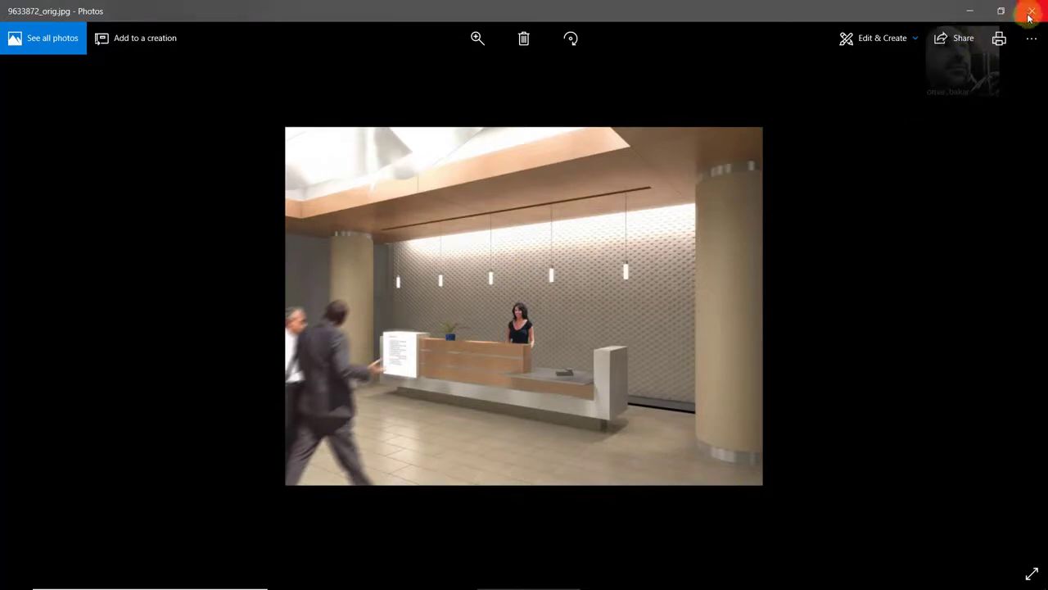
click(969, 13)
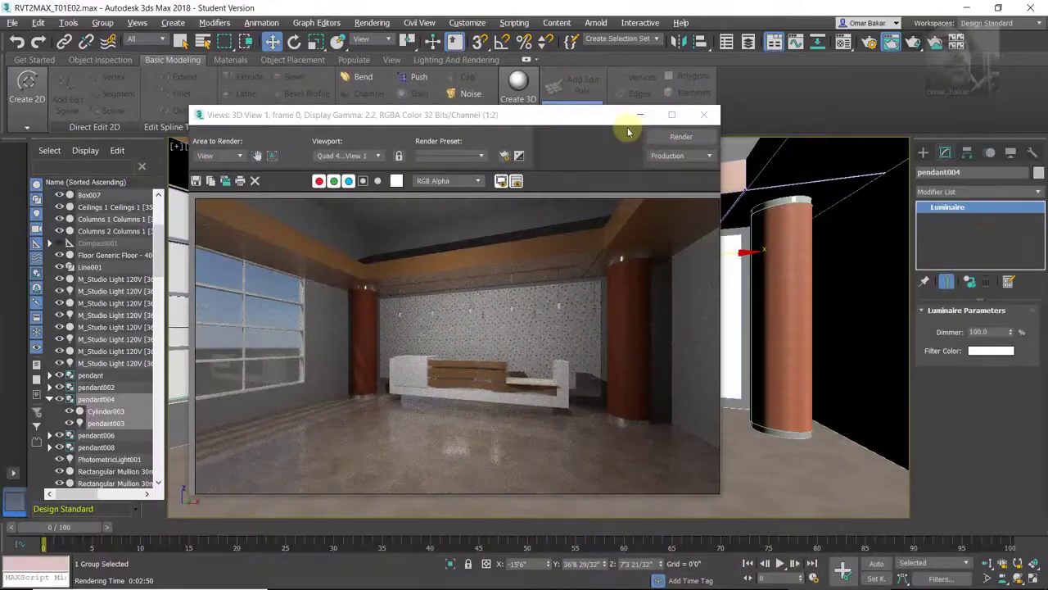
- Close the render preview and select the first pendant light group for scaling
click(704, 114)
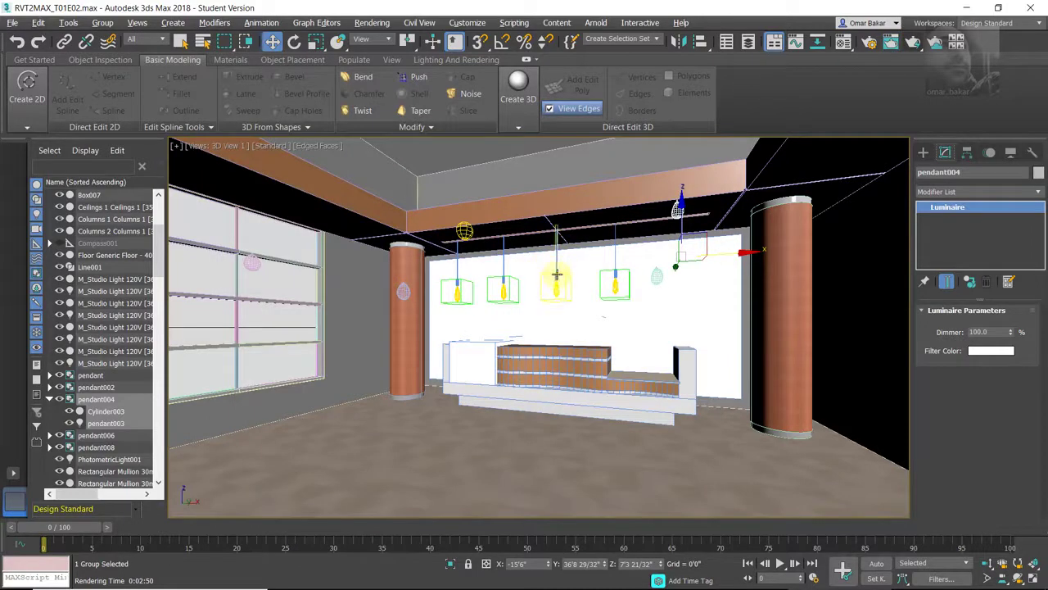
click(556, 277)
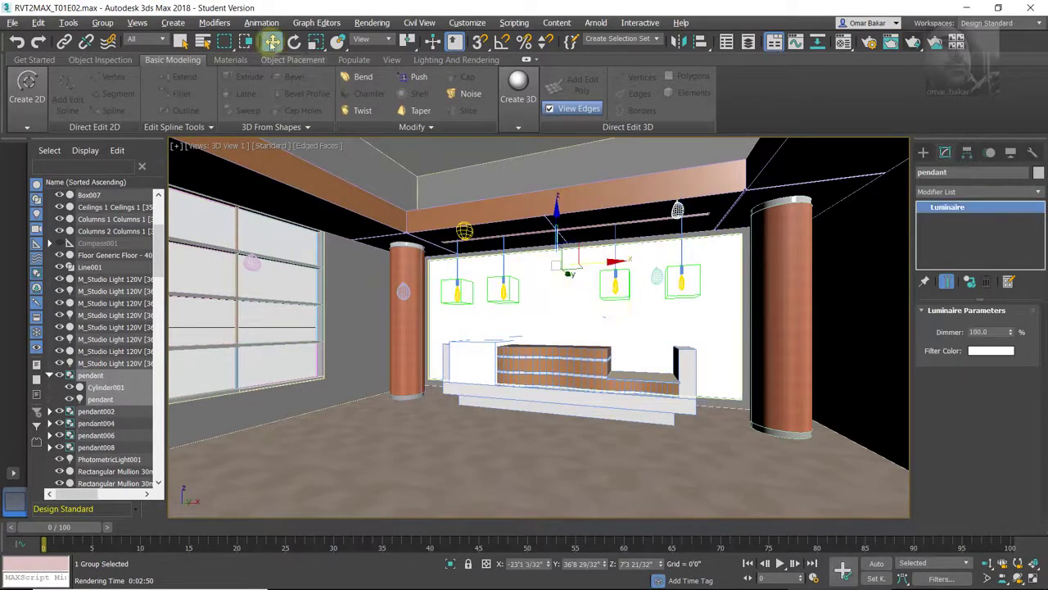
click(316, 43)
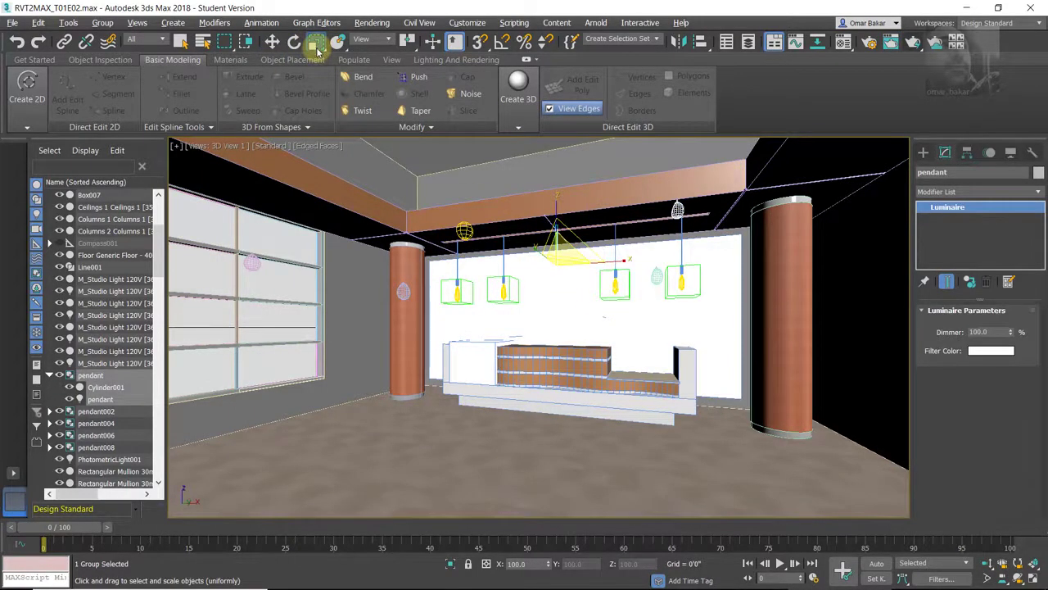
- Scale the pendant group uniformly to 175% through the Transform Type-In Offset % field
click(38, 23)
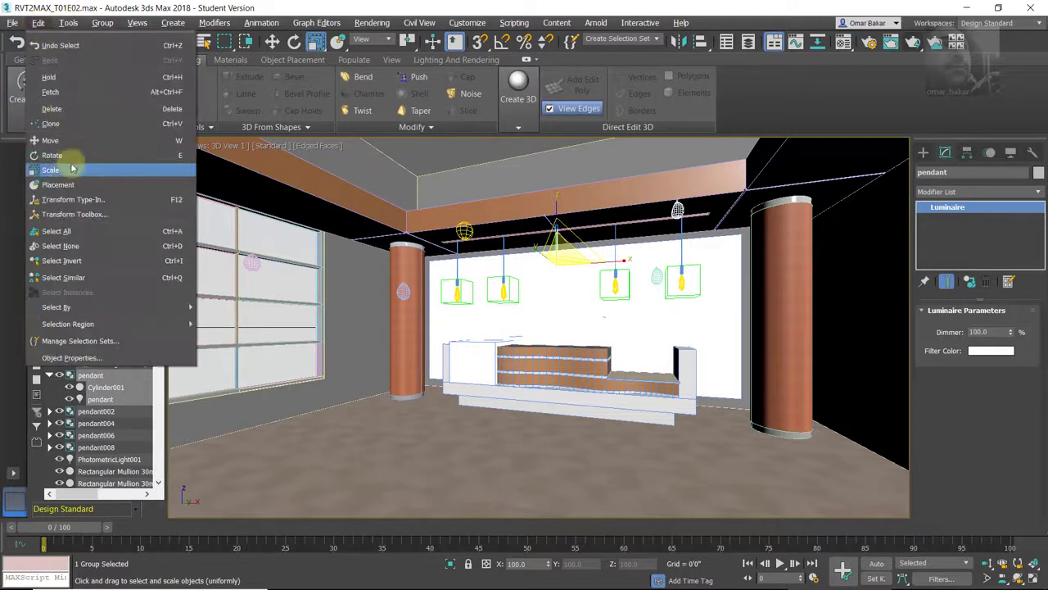
click(73, 199)
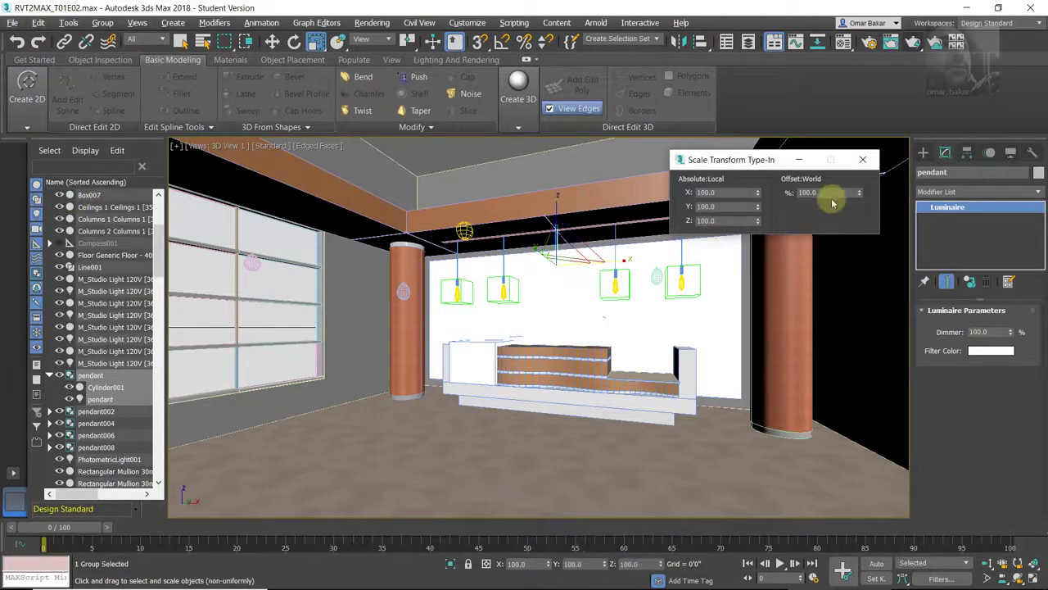
drag(829, 192, 757, 193)
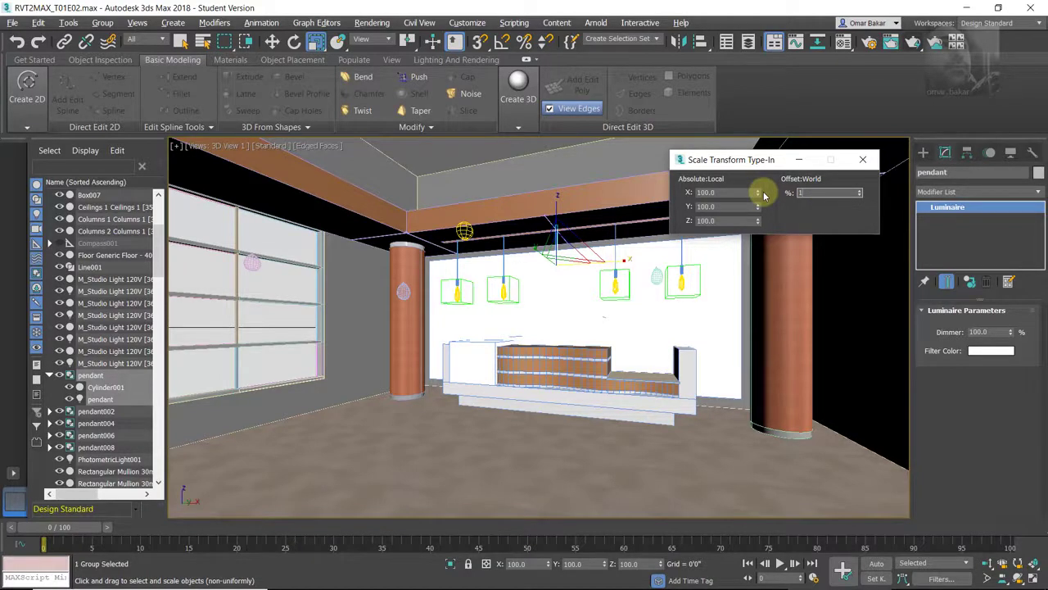
text(75)
key(Return)
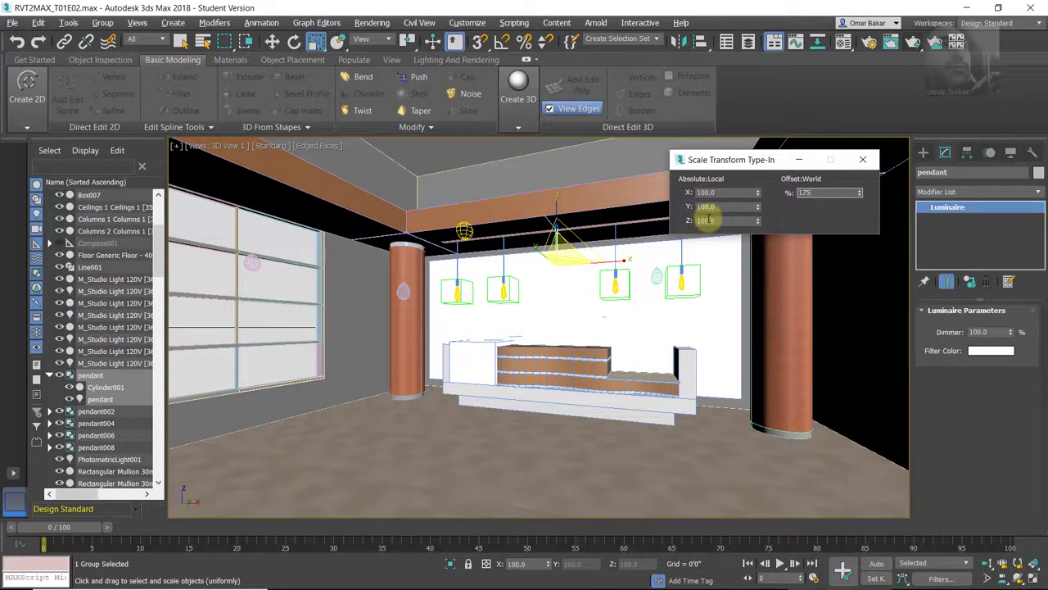
key(Return)
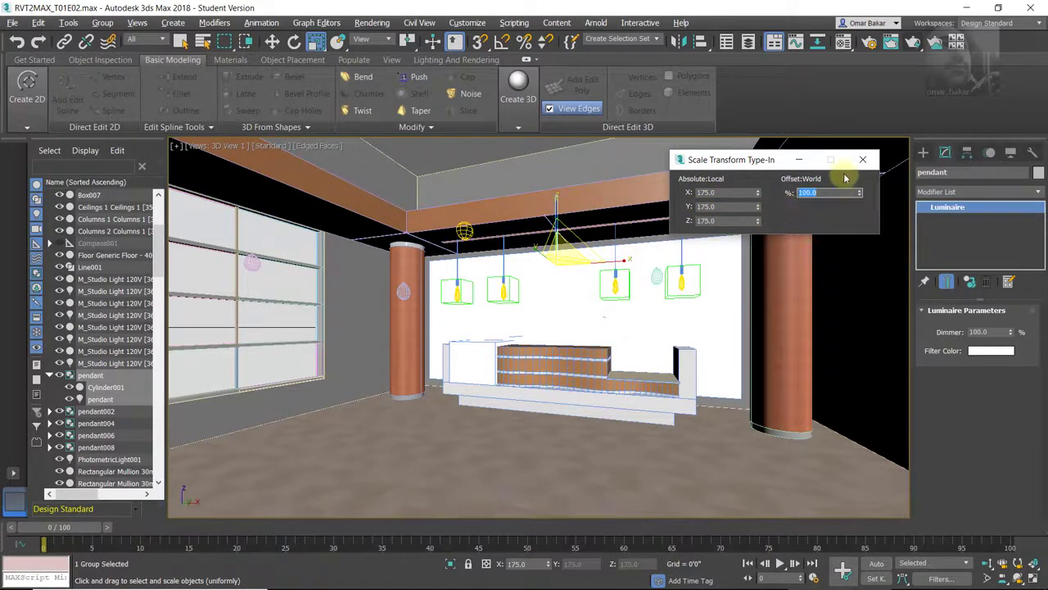
click(863, 159)
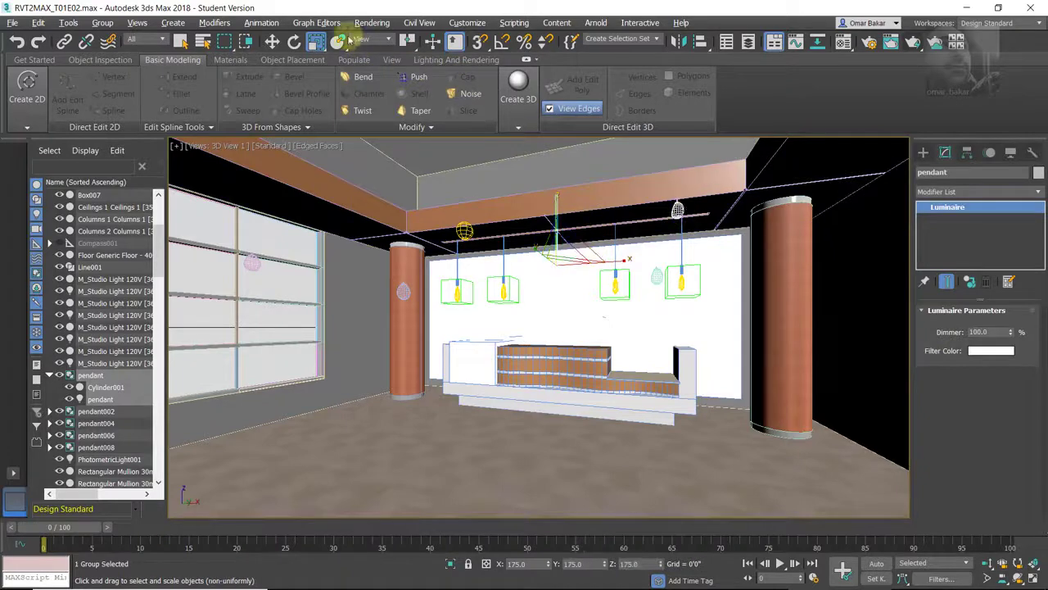
click(272, 41)
click(557, 211)
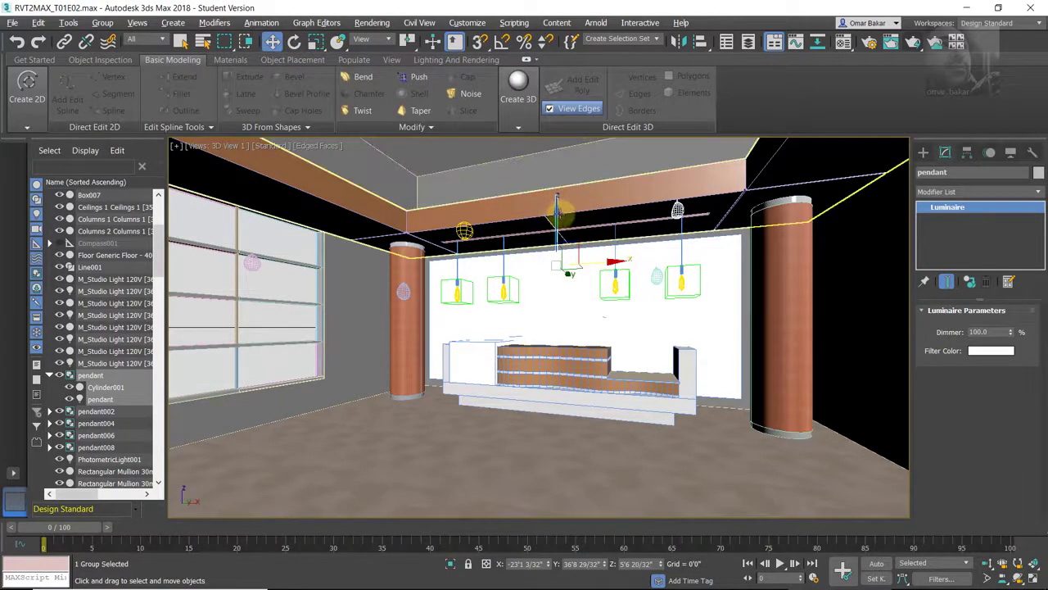
- Drag the enlarged pendant lower, then switch the viewport to wireframe shading
drag(557, 211, 561, 244)
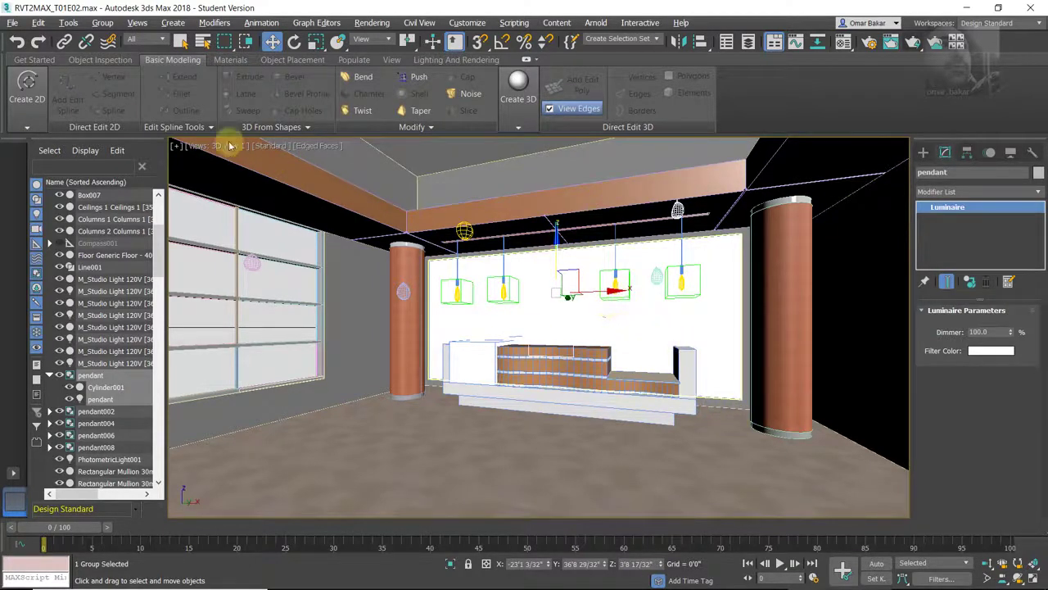
click(275, 146)
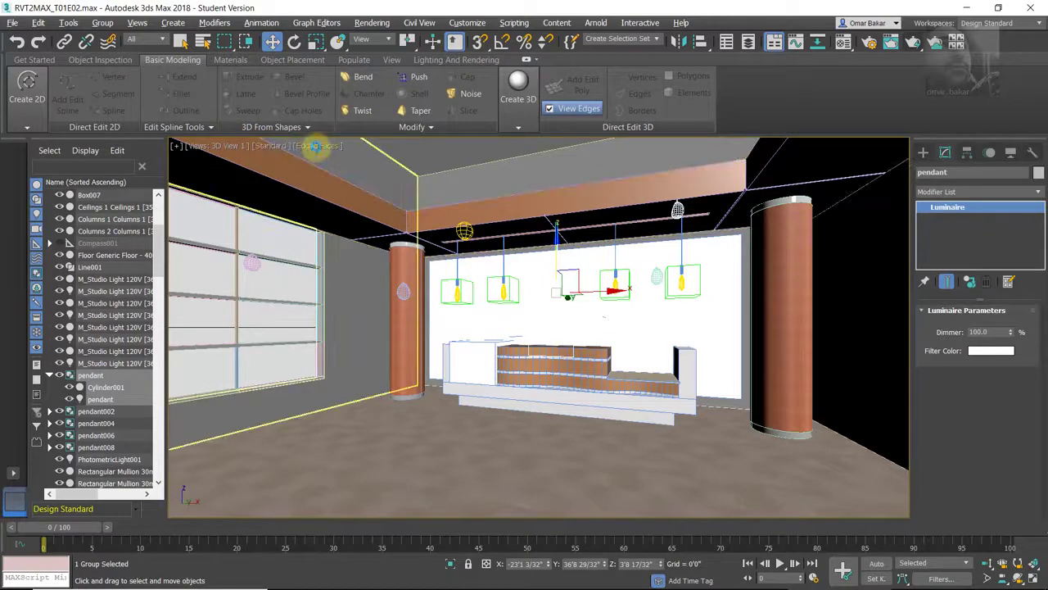
click(322, 147)
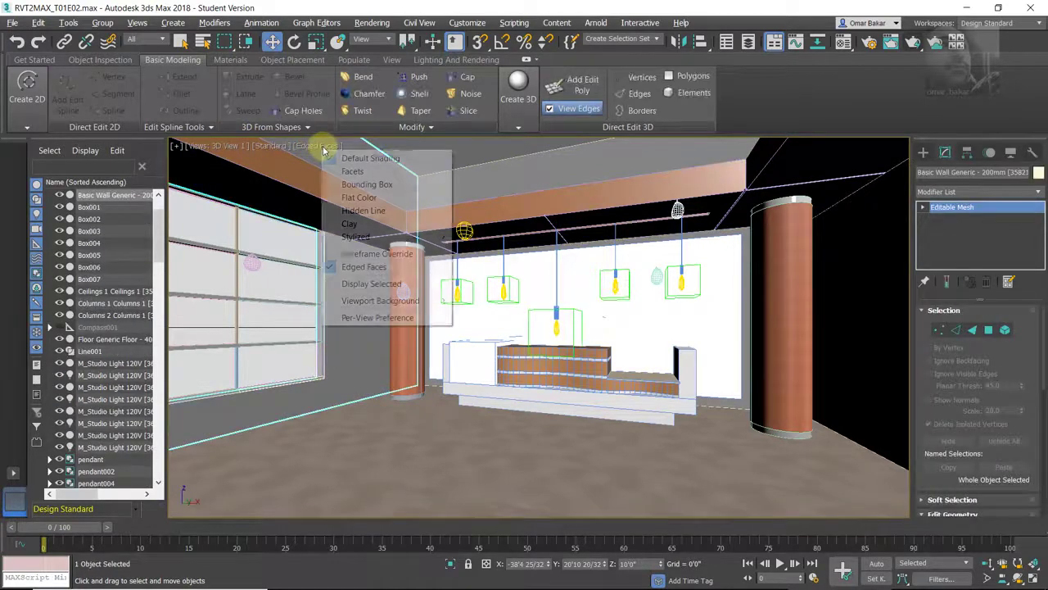
click(362, 171)
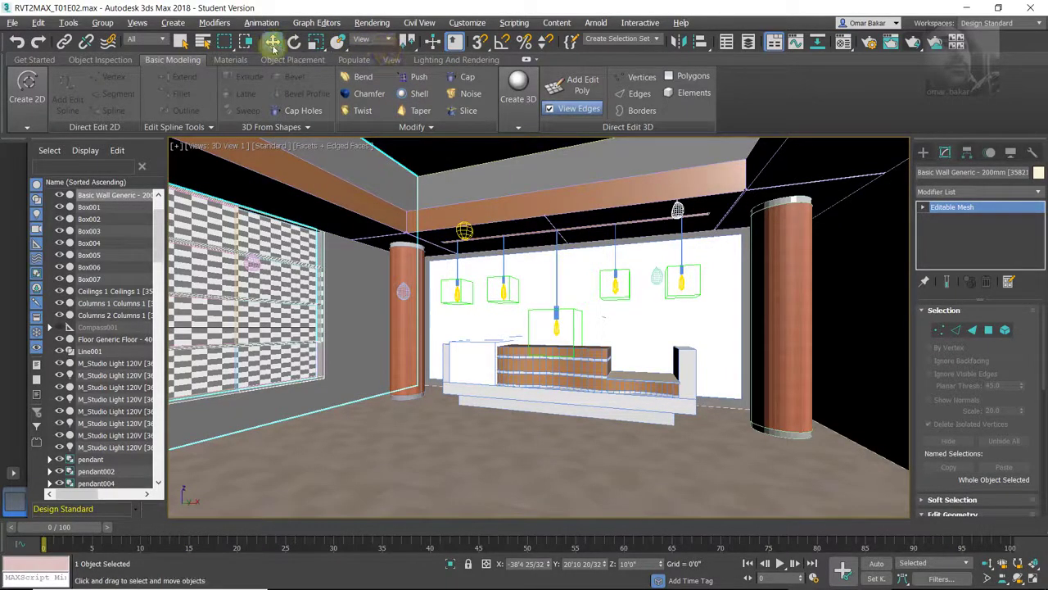
click(272, 43)
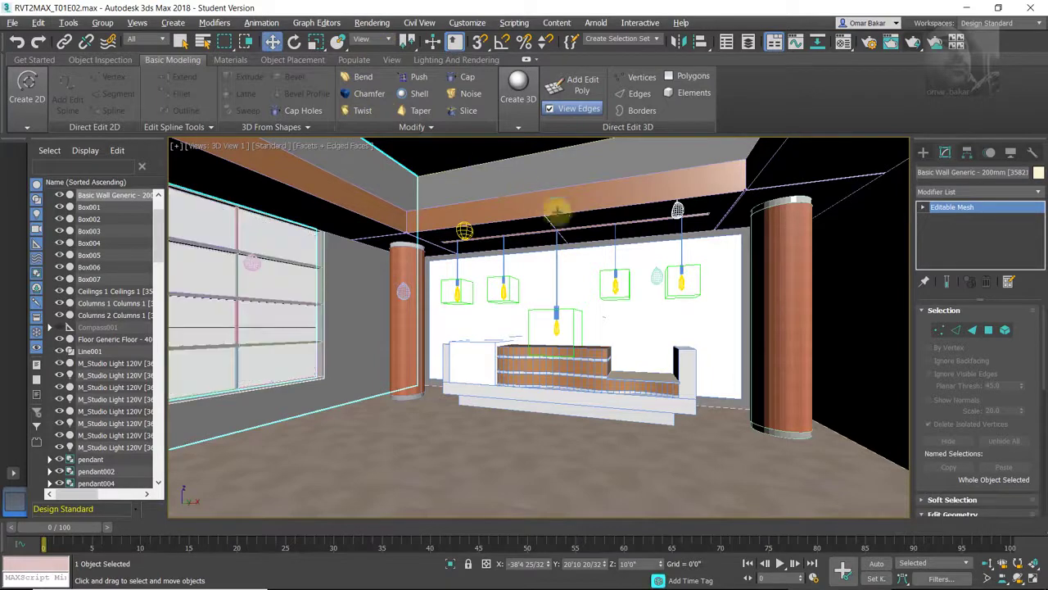
click(556, 310)
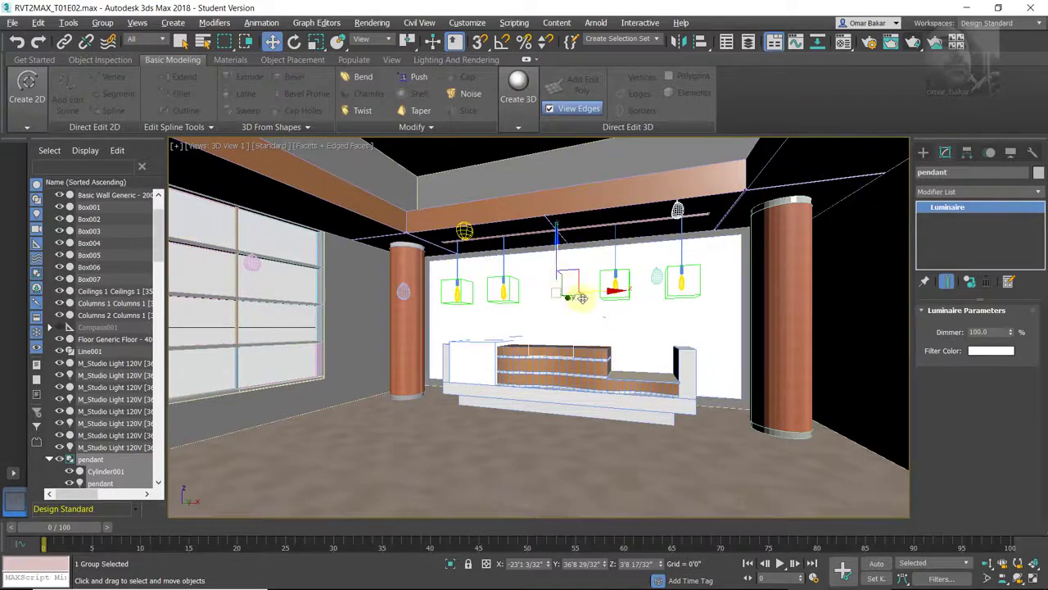
click(312, 149)
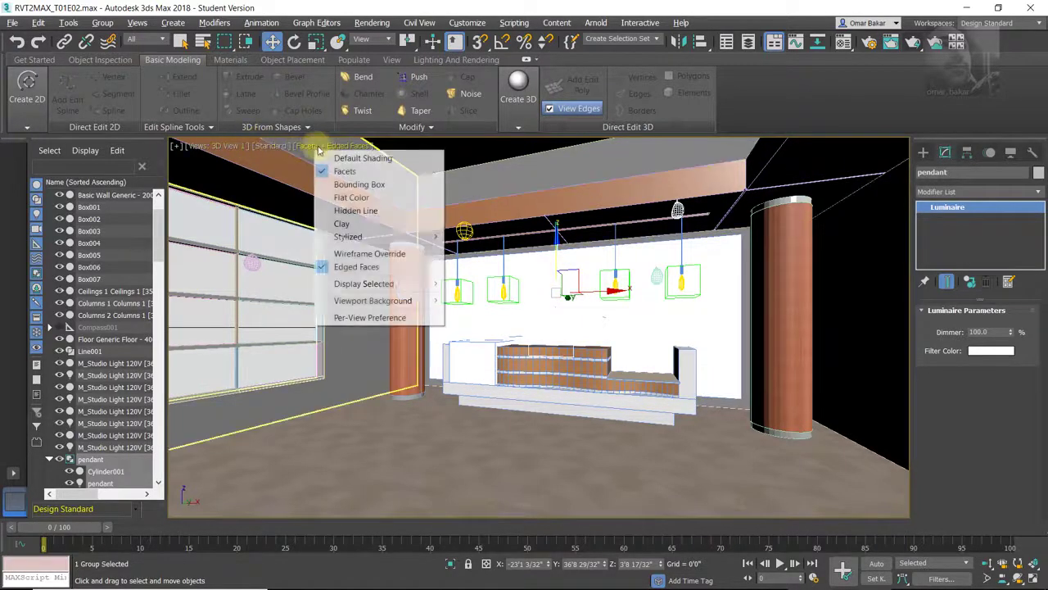
click(364, 254)
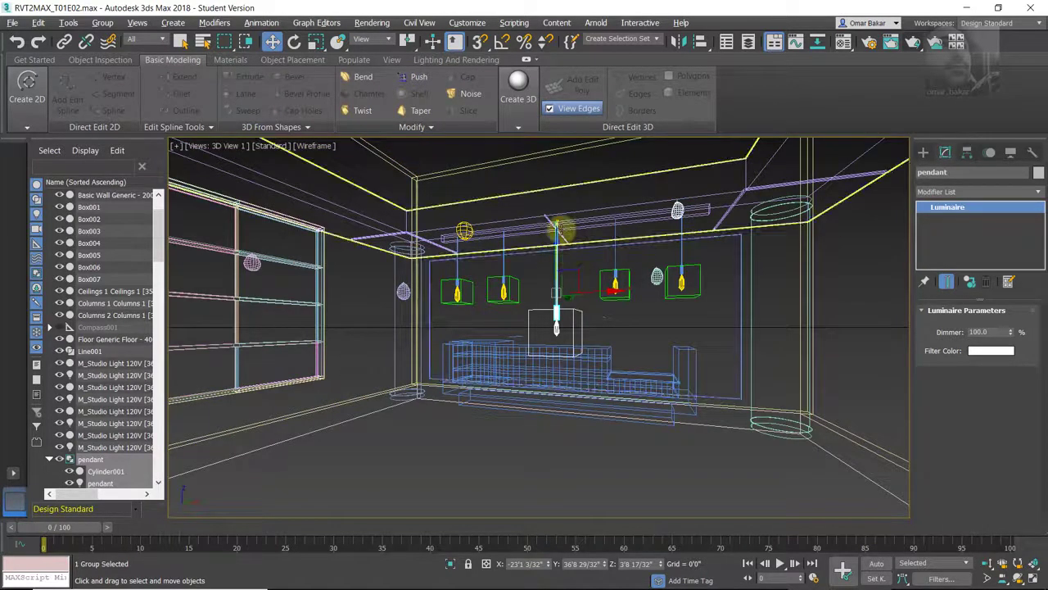
- Raise the central pendant slightly on Z and select the two right and two left pendants
drag(557, 232, 557, 212)
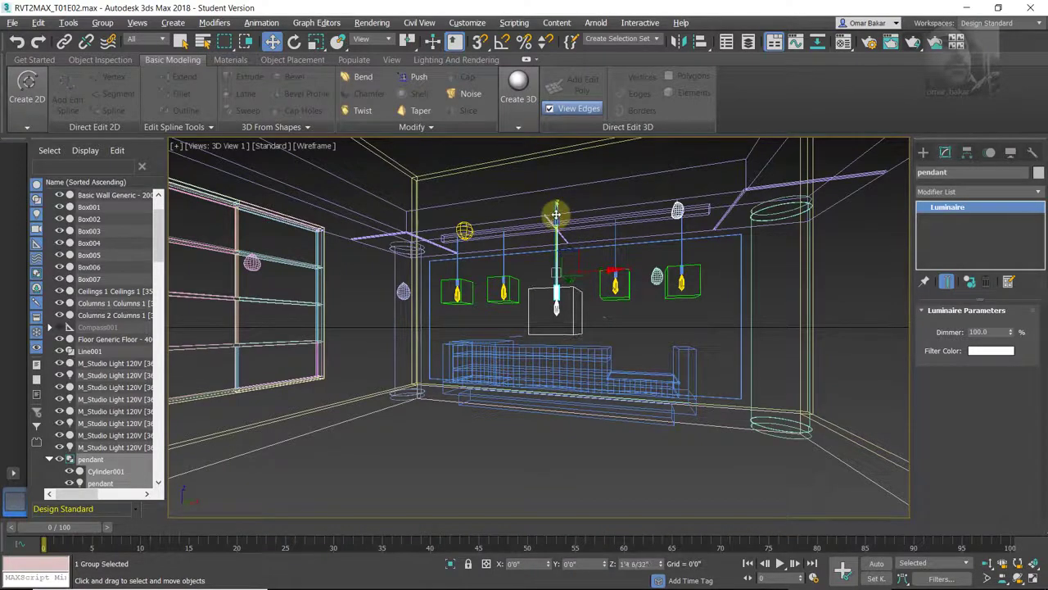
drag(557, 210, 556, 219)
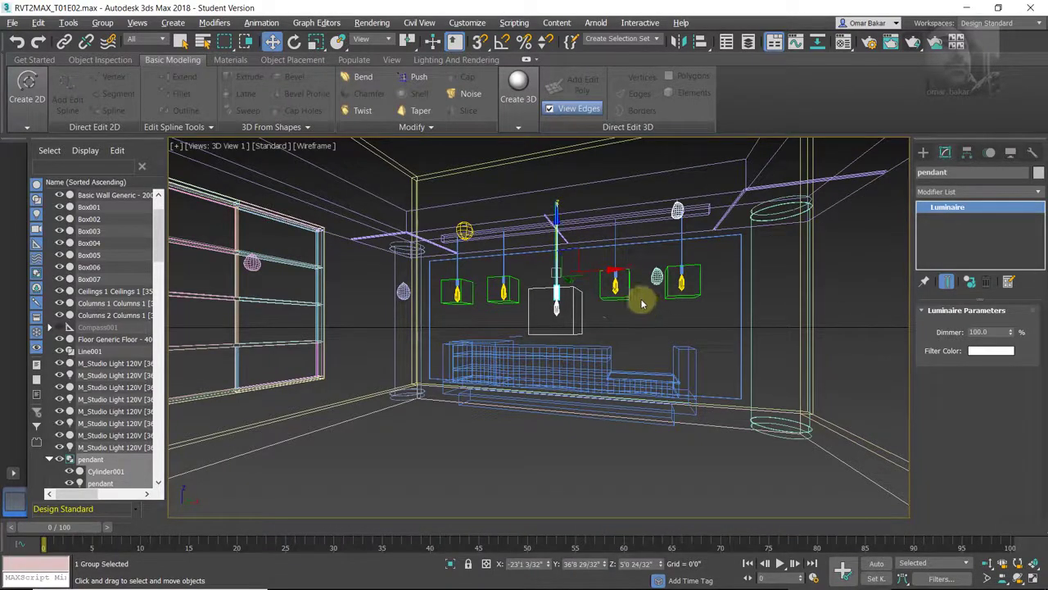
click(614, 282)
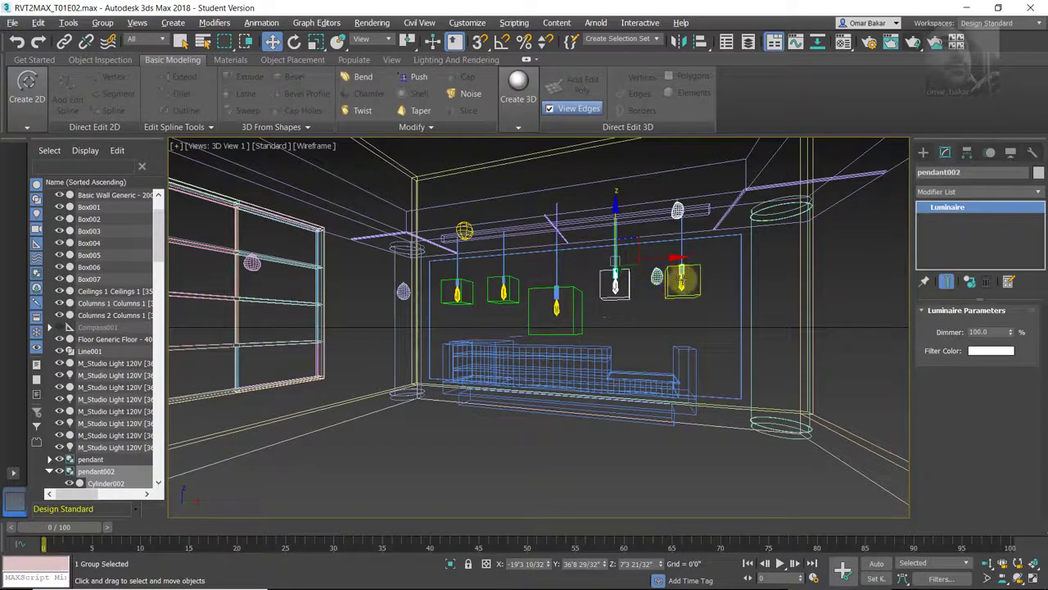
ctrl+click(681, 283)
ctrl+click(503, 289)
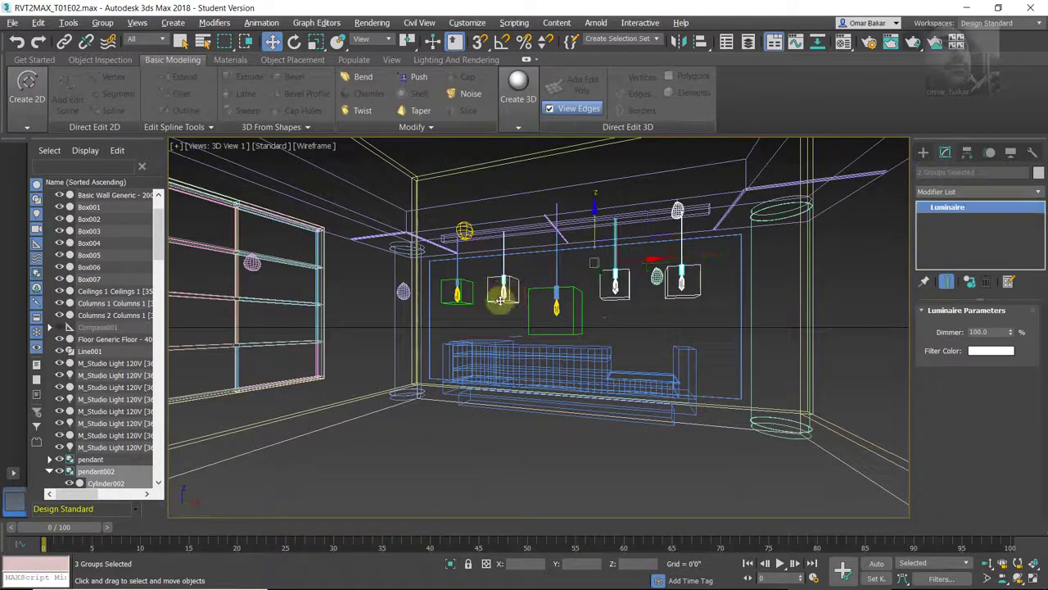
ctrl+click(457, 291)
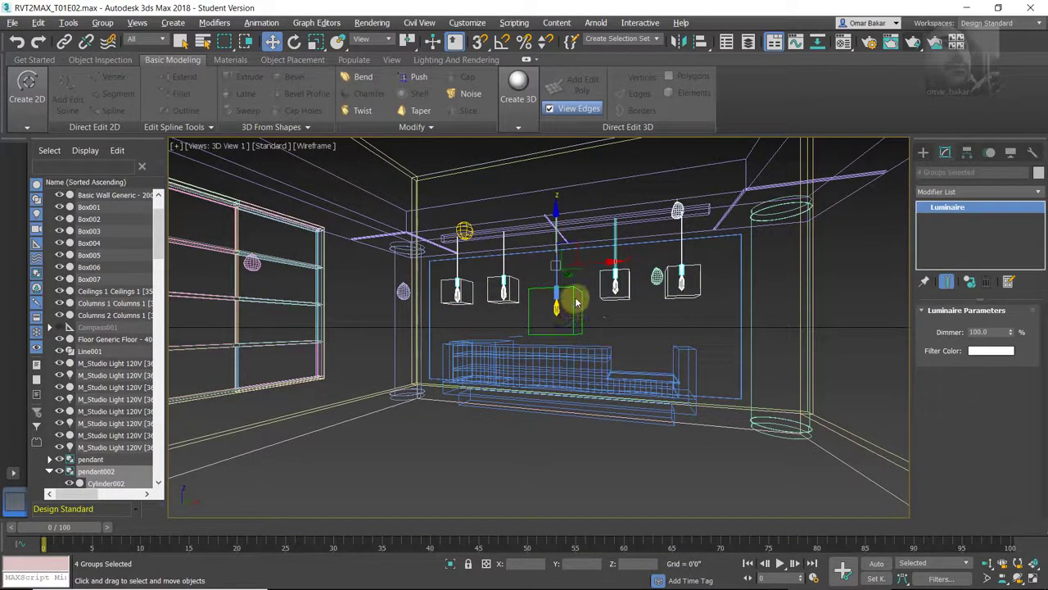
- Choose Select and Uniform Scale from the toolbar flyout, undoing a stray scale that flattened a light cone
click(319, 47)
click(324, 49)
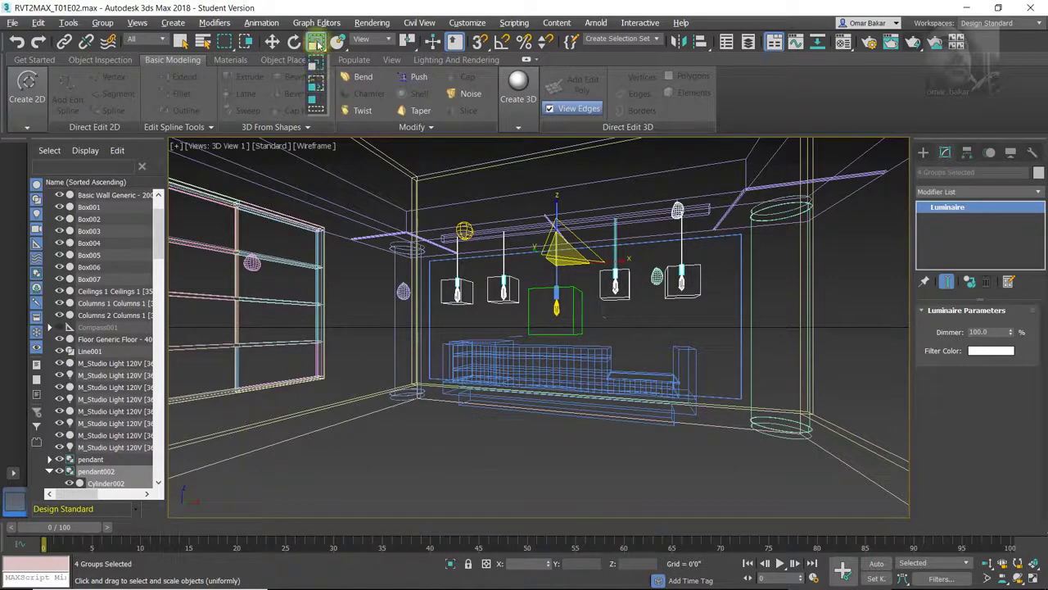
drag(316, 85, 316, 50)
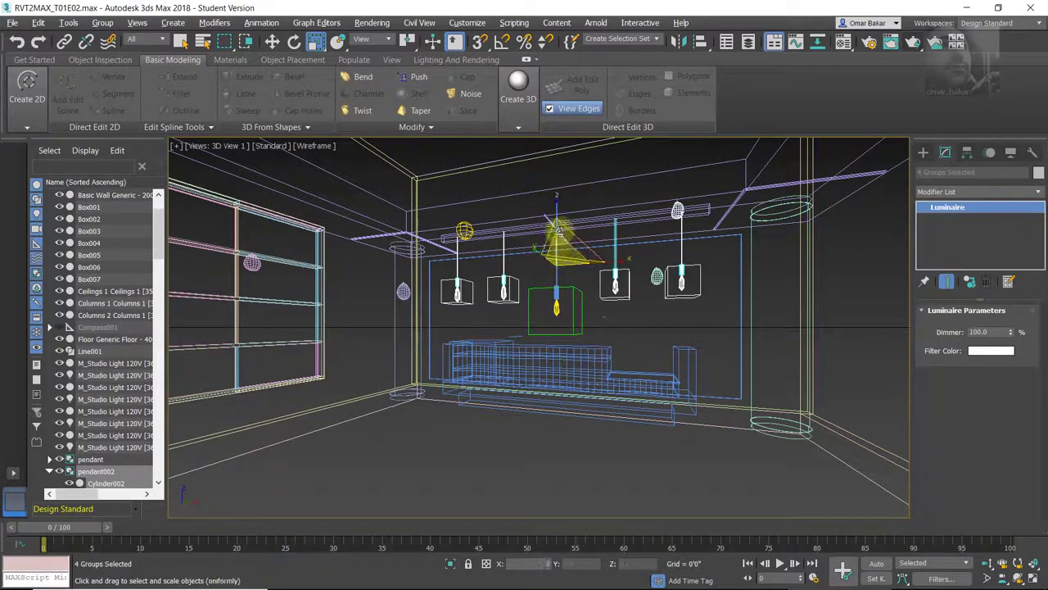
drag(555, 205, 639, 247)
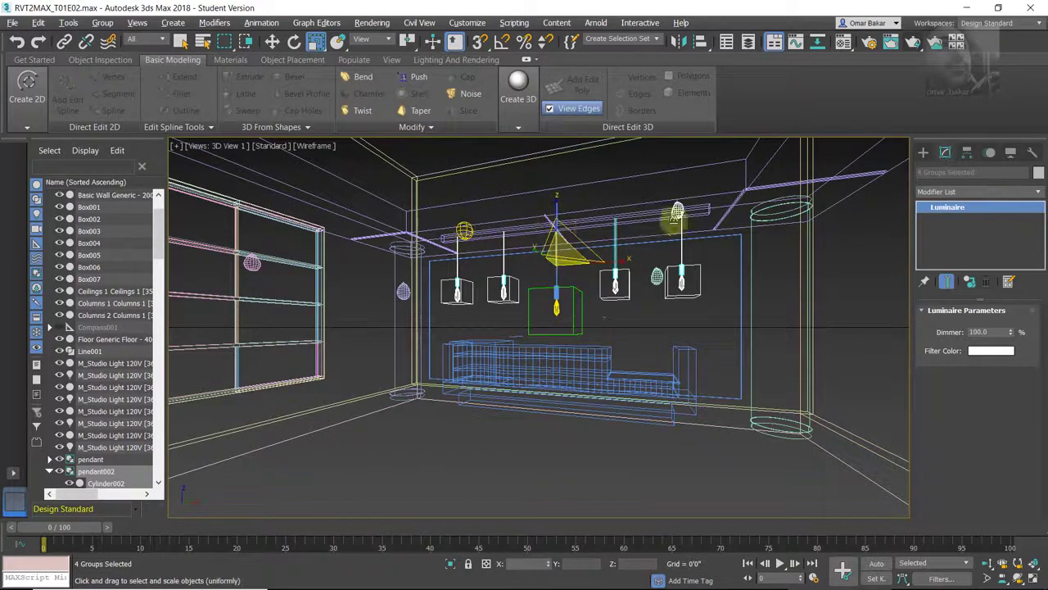
key(ctrl+z)
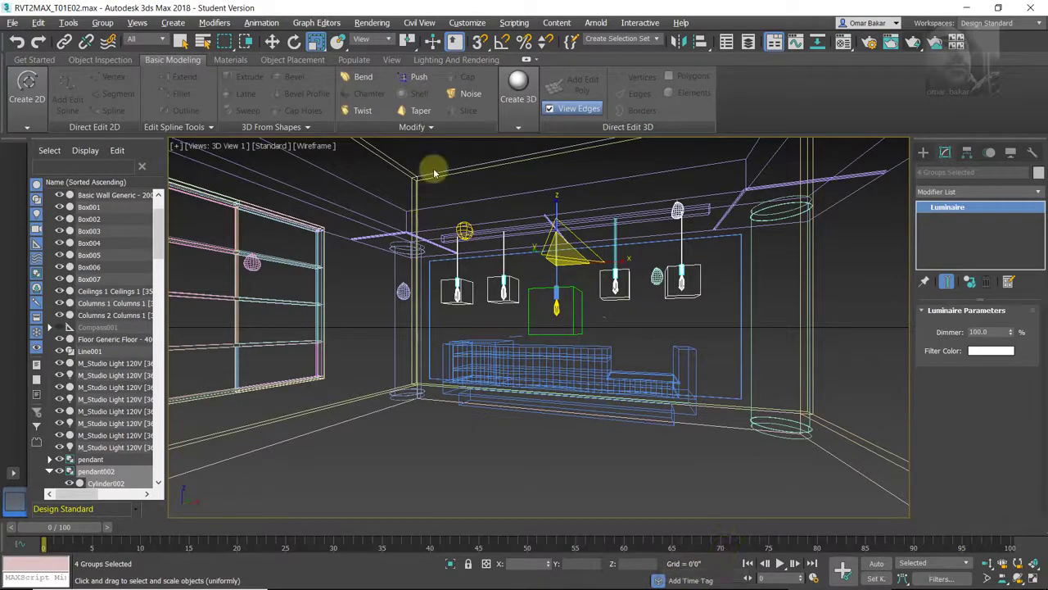
click(344, 50)
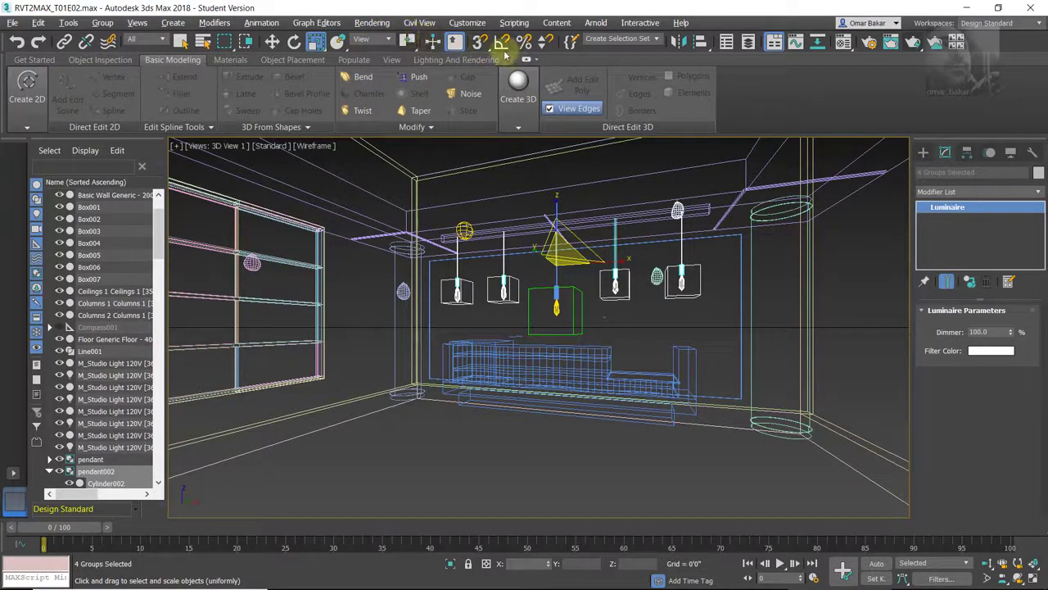
- Check the 3D primitives list and the Selection Filter, leaving all object types selectable
click(518, 127)
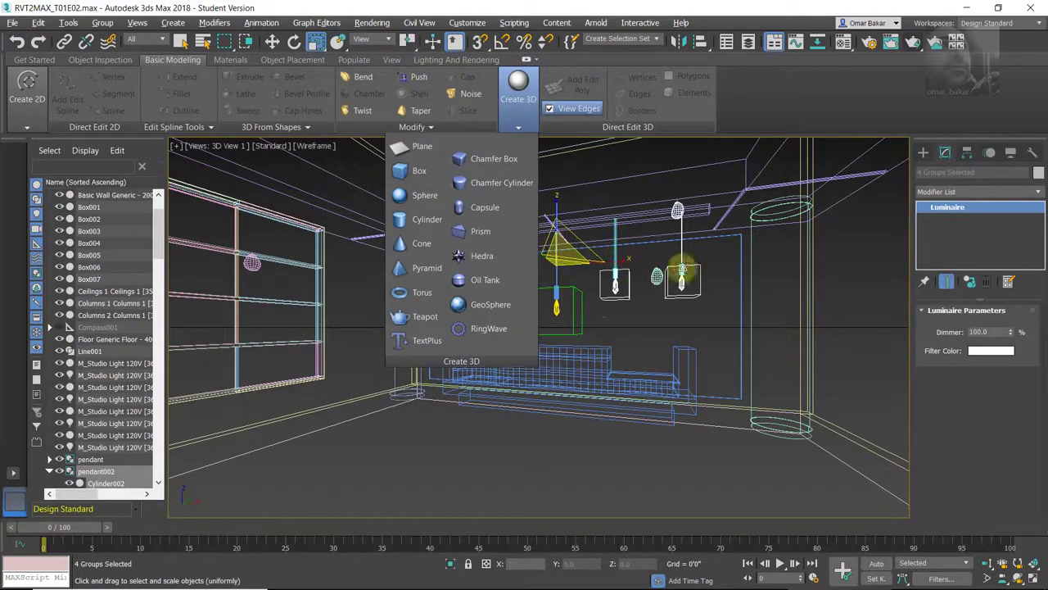
click(678, 254)
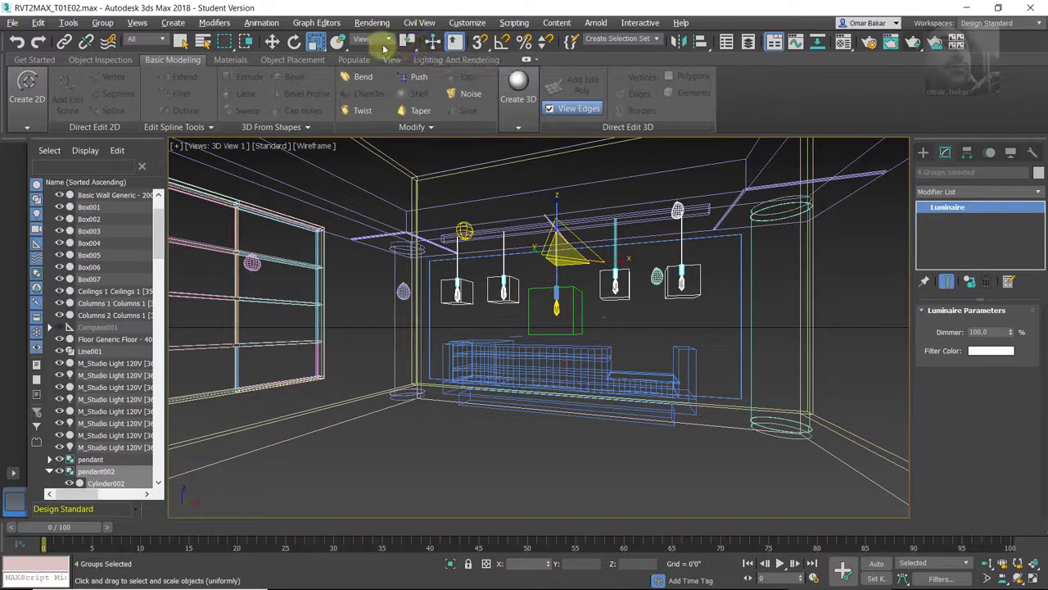
click(165, 42)
click(165, 42)
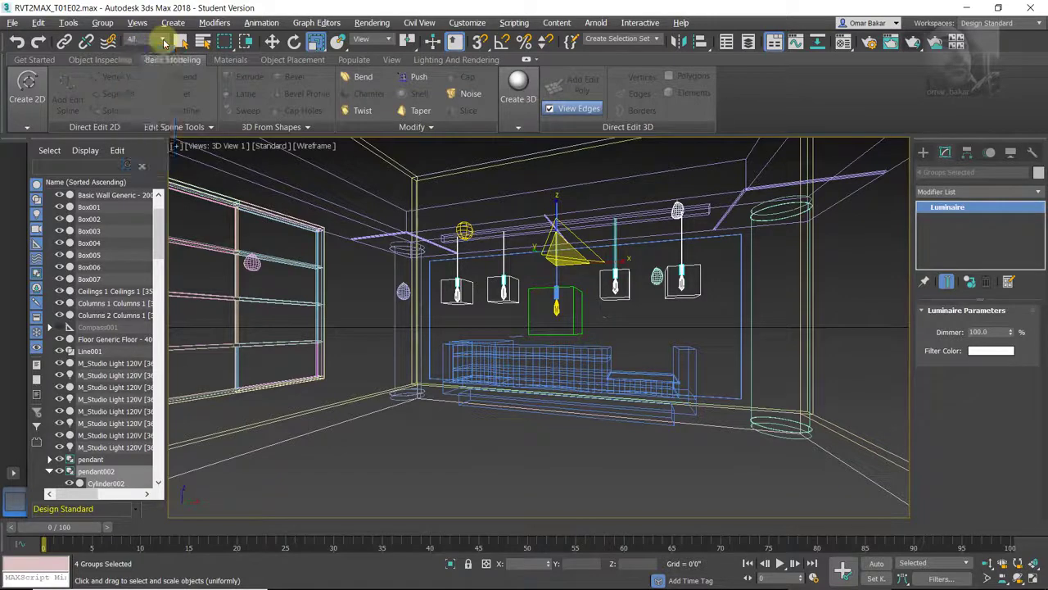
- With uniform scale active, pick a different transform centre from the Use Center flyout
click(326, 47)
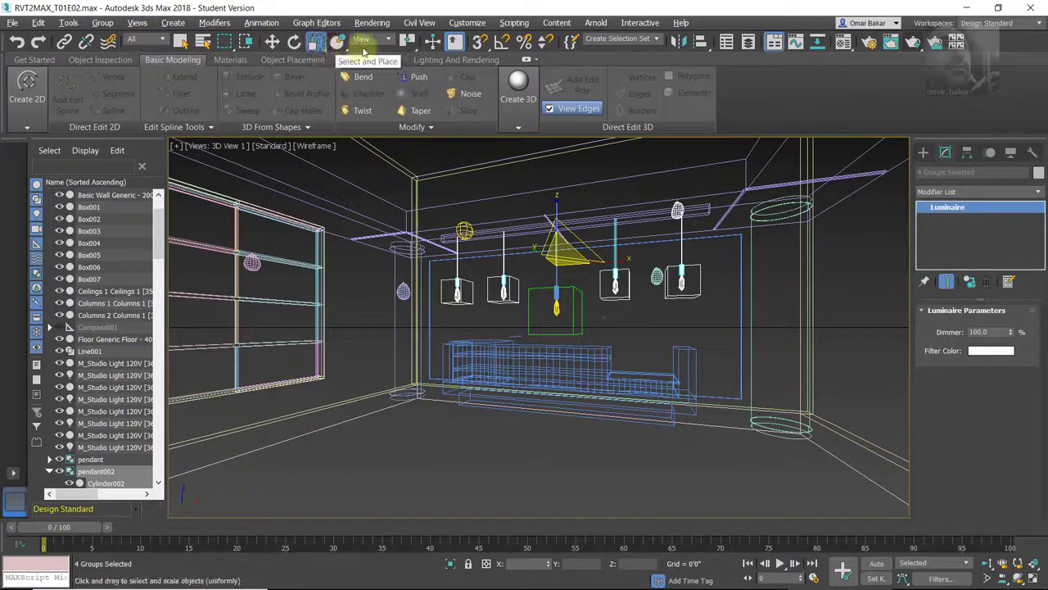
click(416, 50)
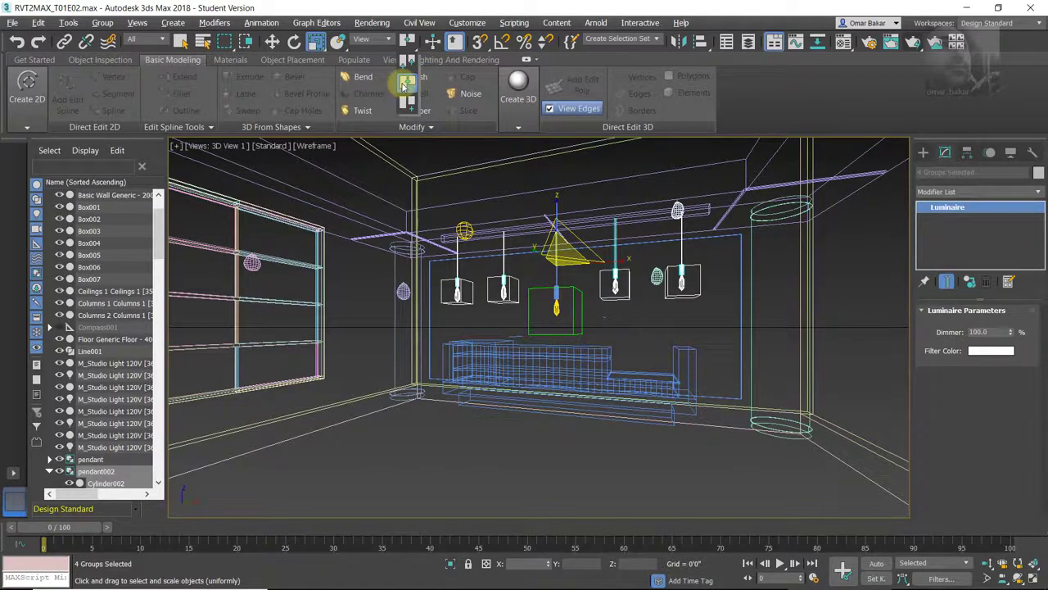
click(408, 65)
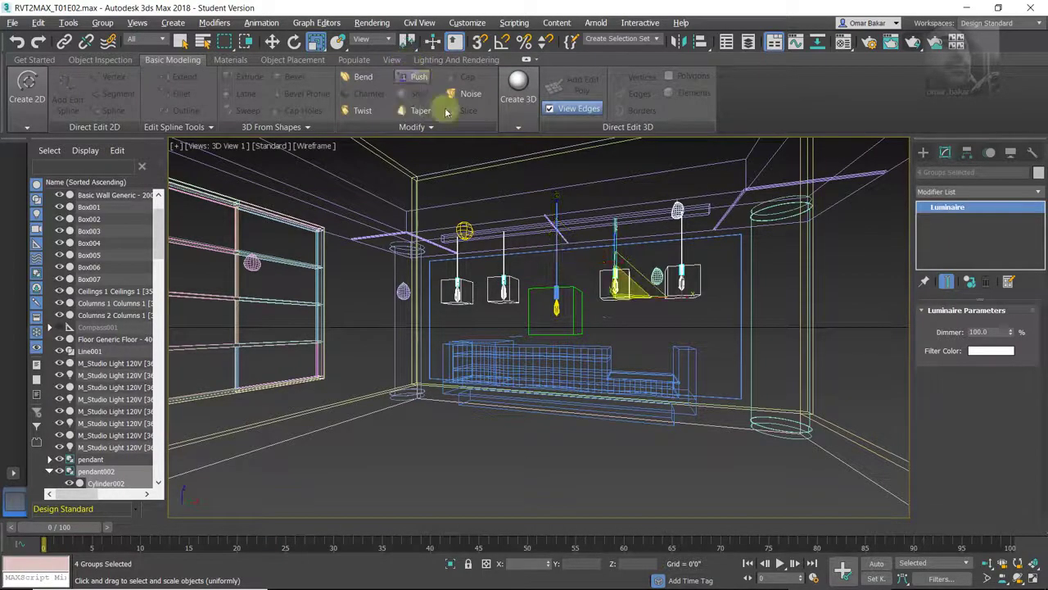
key(ctrl+z)
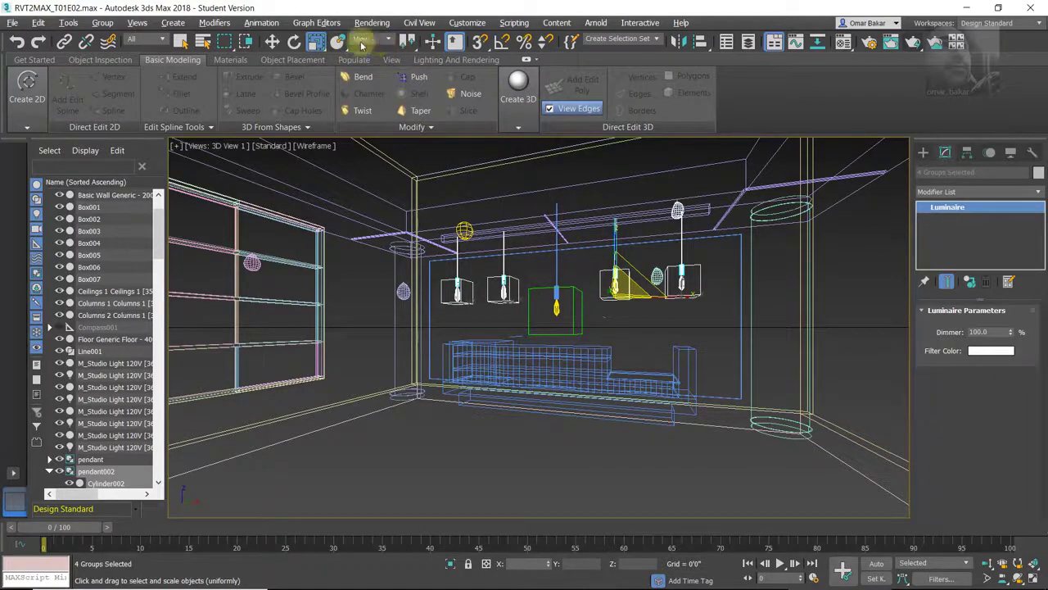
click(40, 23)
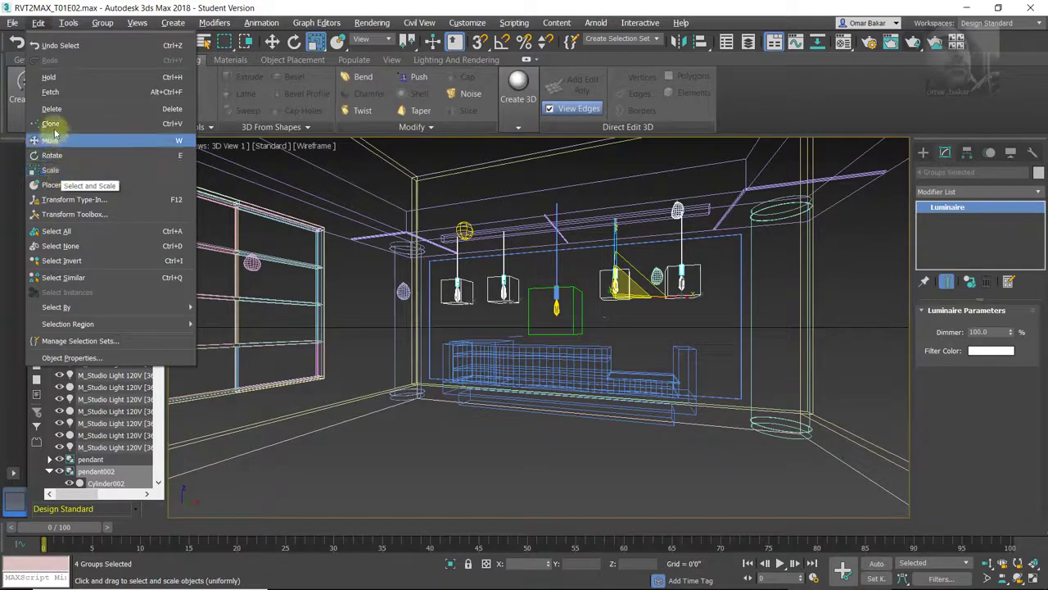
- Scale the four side pendants by 175% using the Scale Transform Type-In Offset % field
click(66, 199)
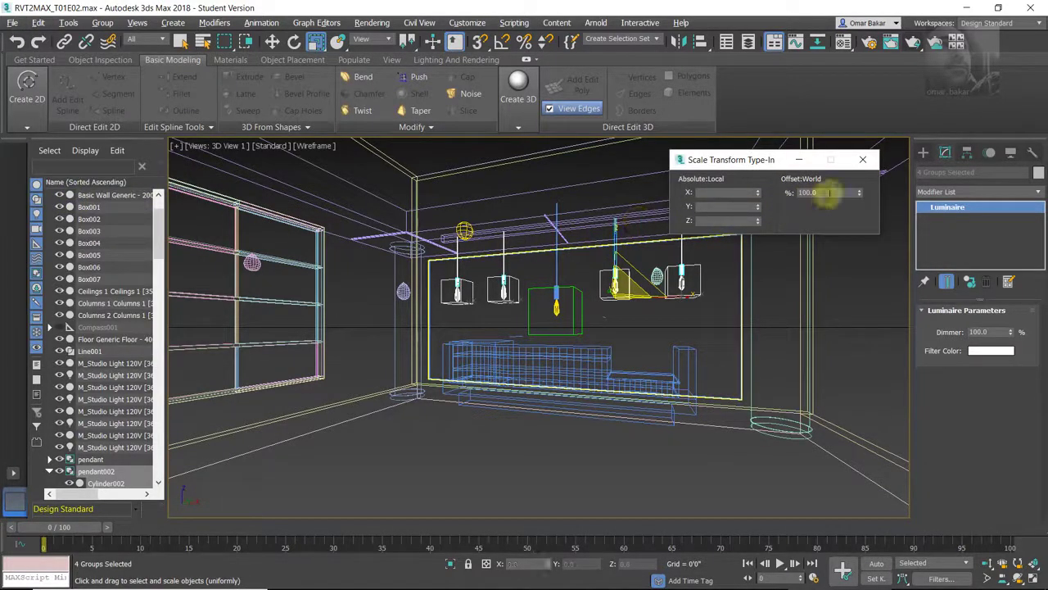
click(760, 170)
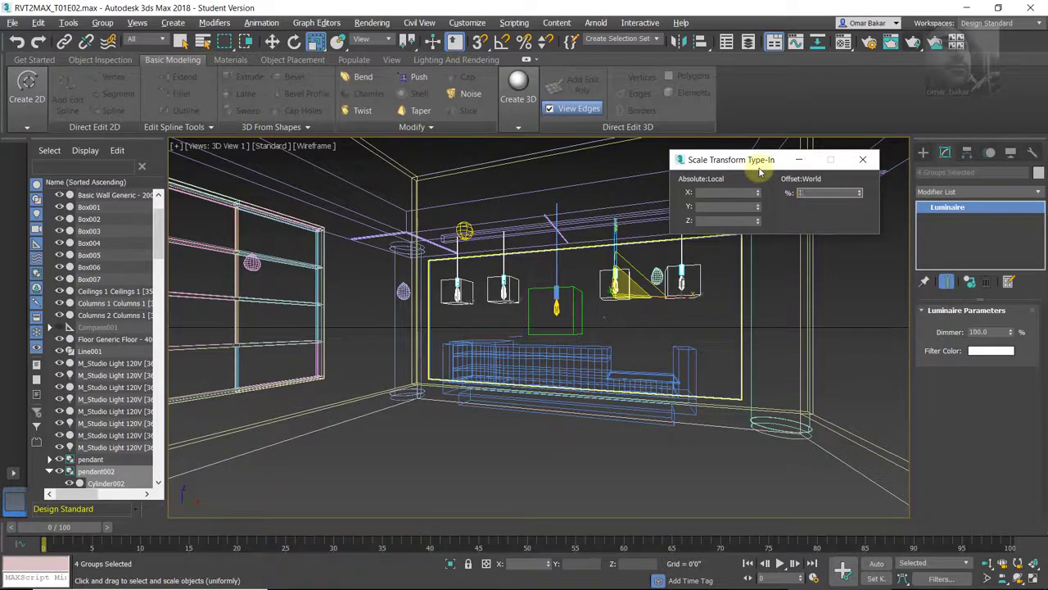
text(75)
key(Return)
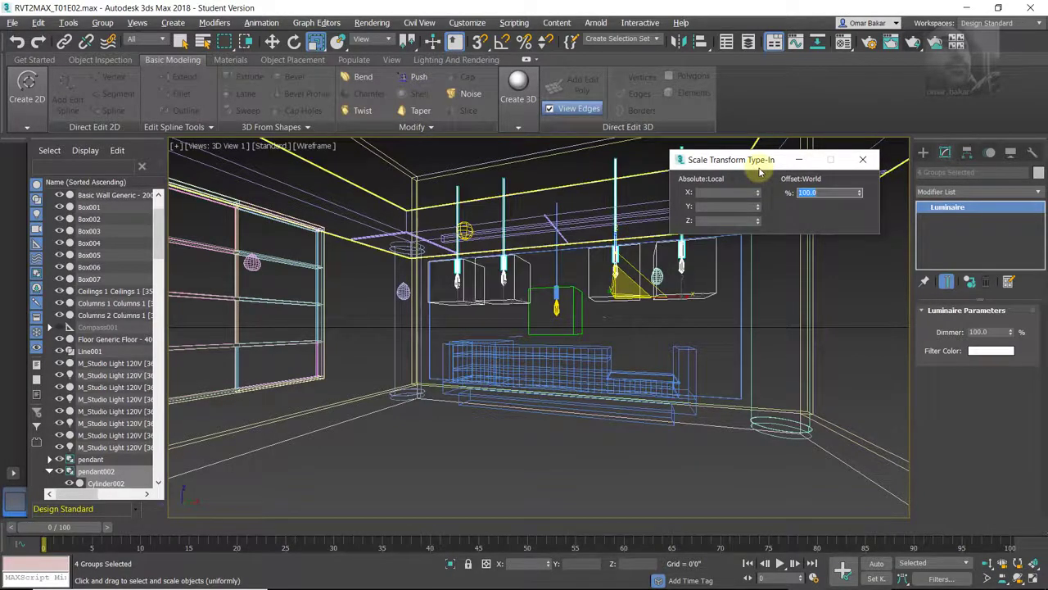
click(863, 159)
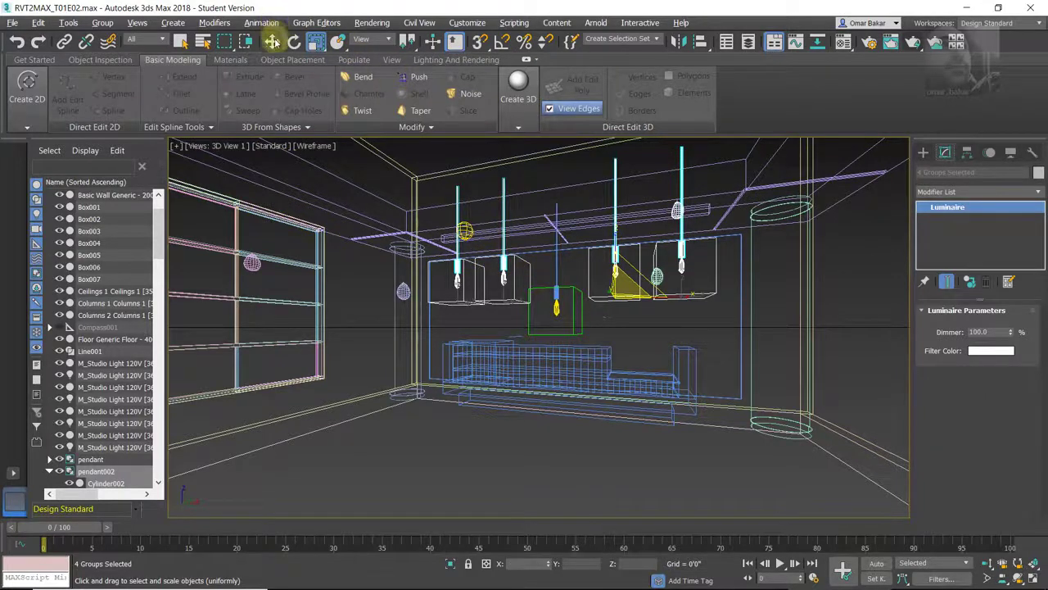
- Move the four enlarged pendants down about 2'3" along Z
click(273, 41)
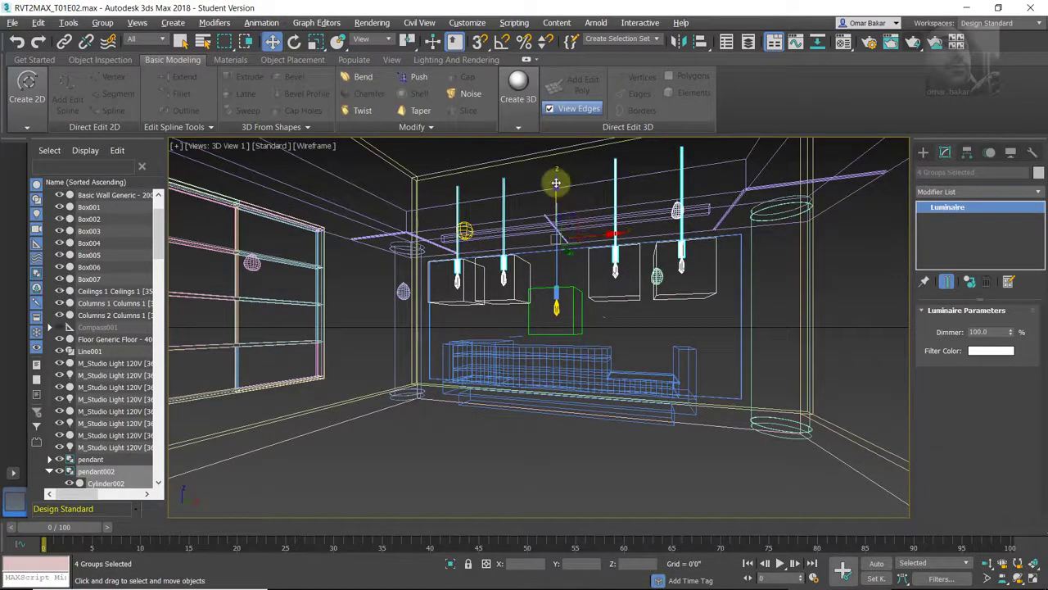
drag(556, 184, 556, 215)
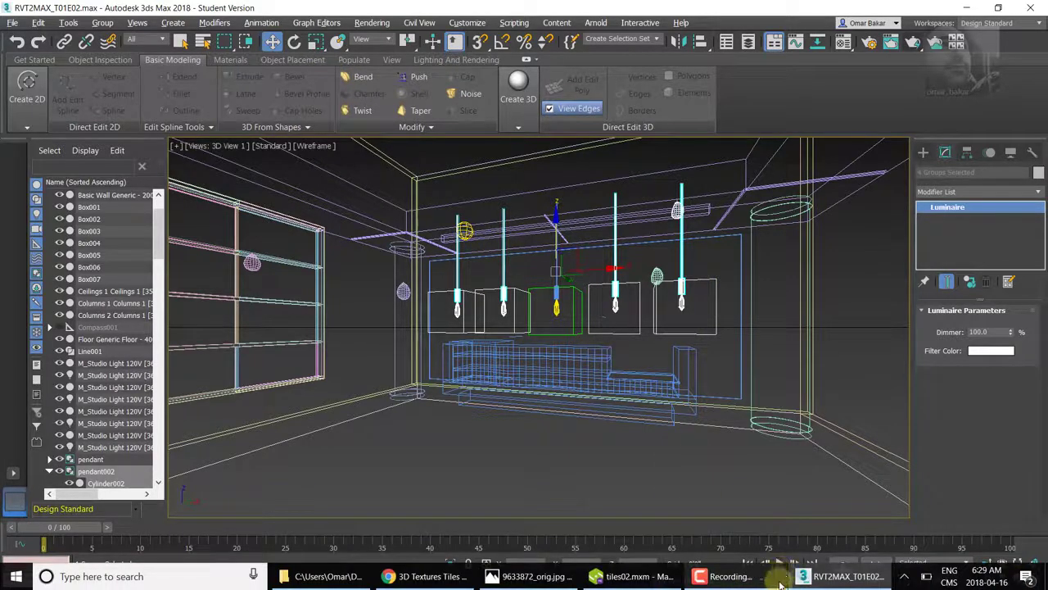
click(725, 576)
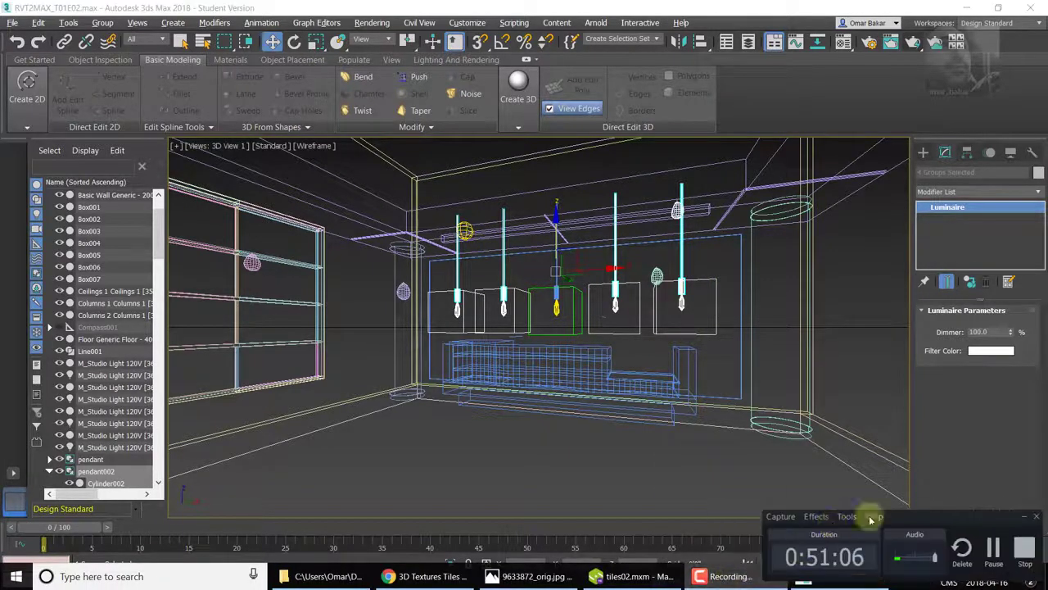